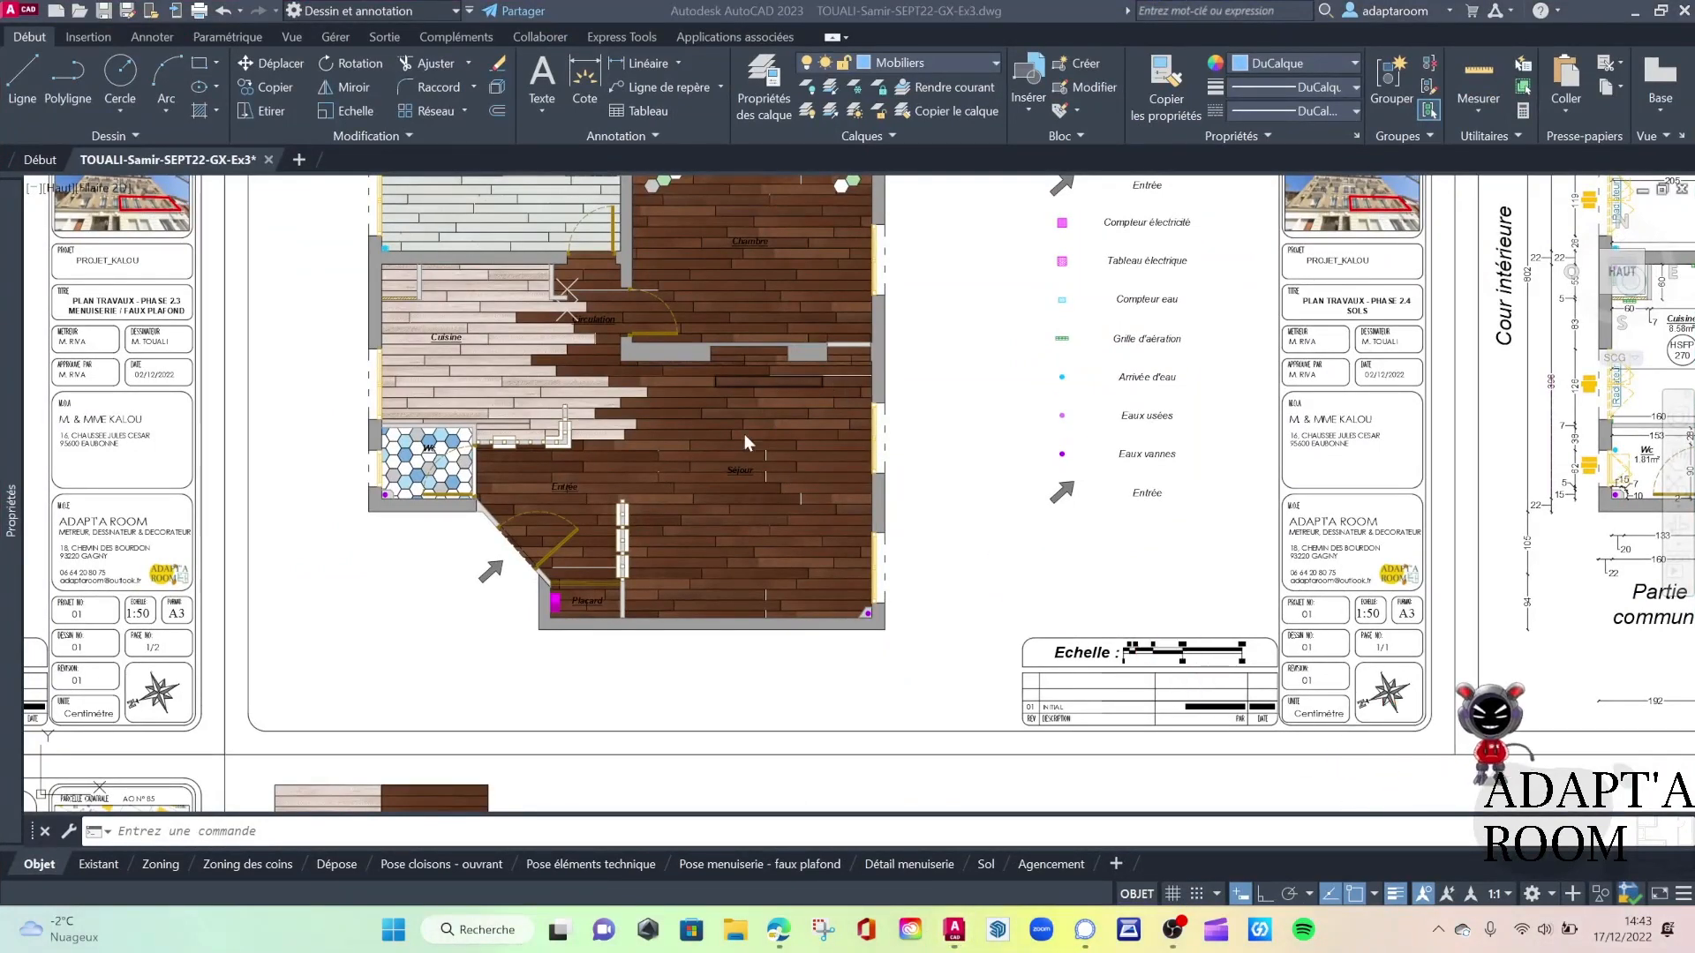
Examine the wood flooring in the apartment's floor plan and the parquet and hexagon tile samples below the sheet
scroll(745, 432, up, 5)
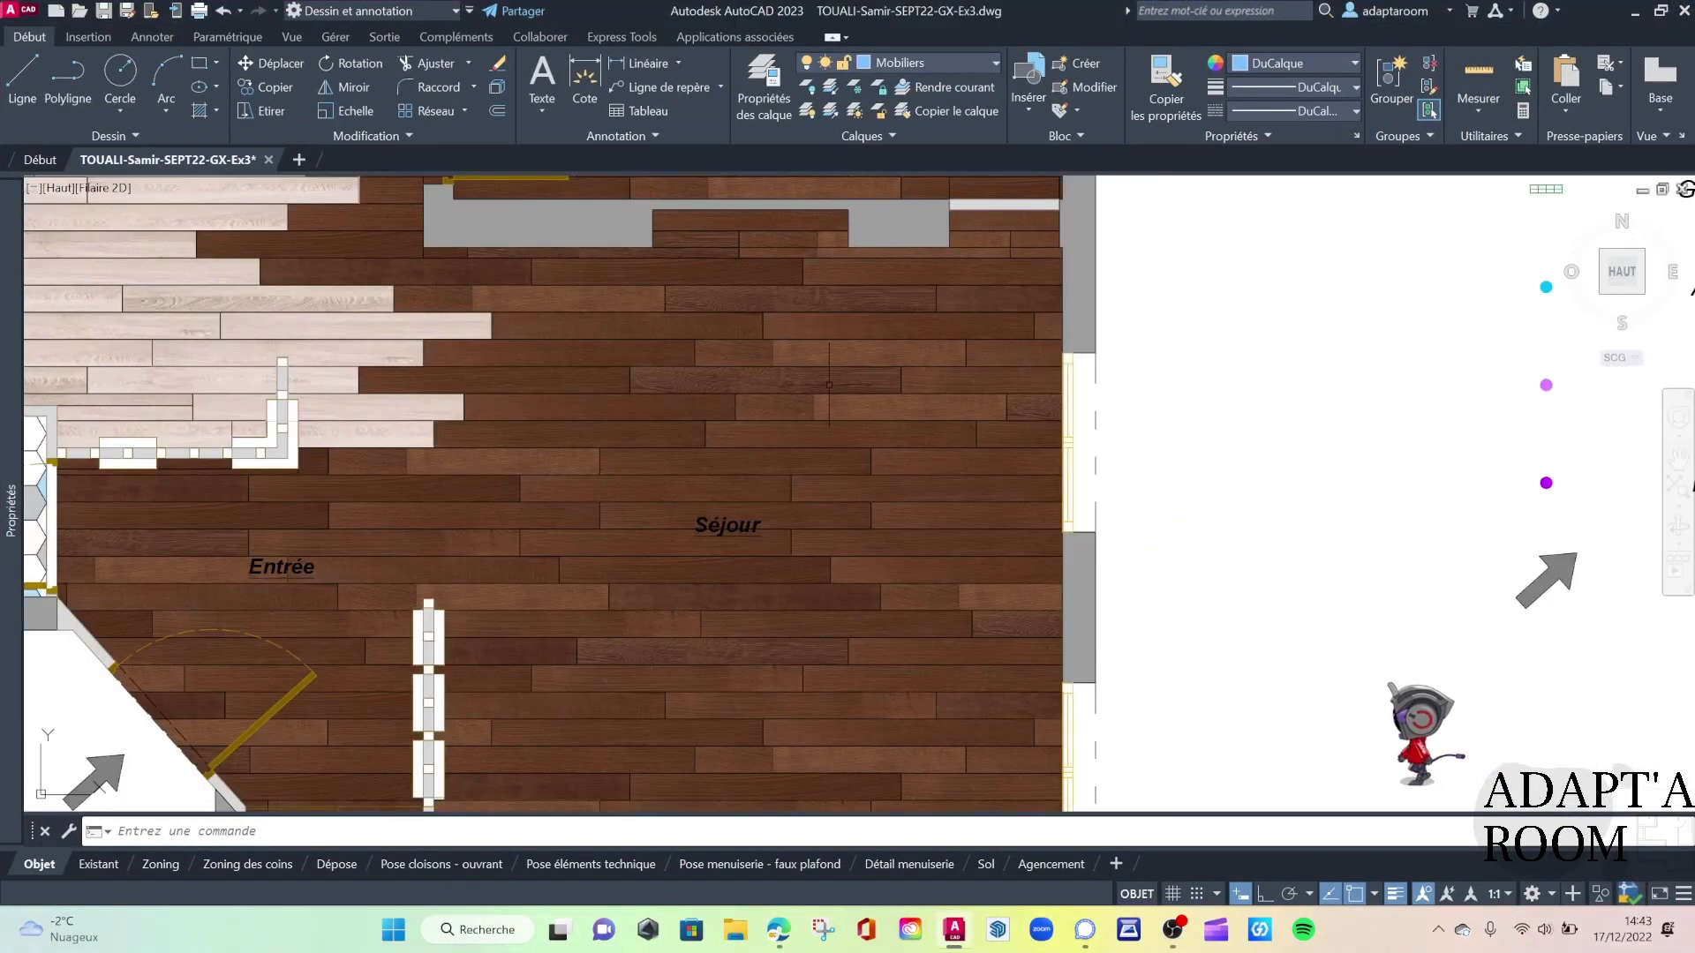
scroll(738, 431, down, 5)
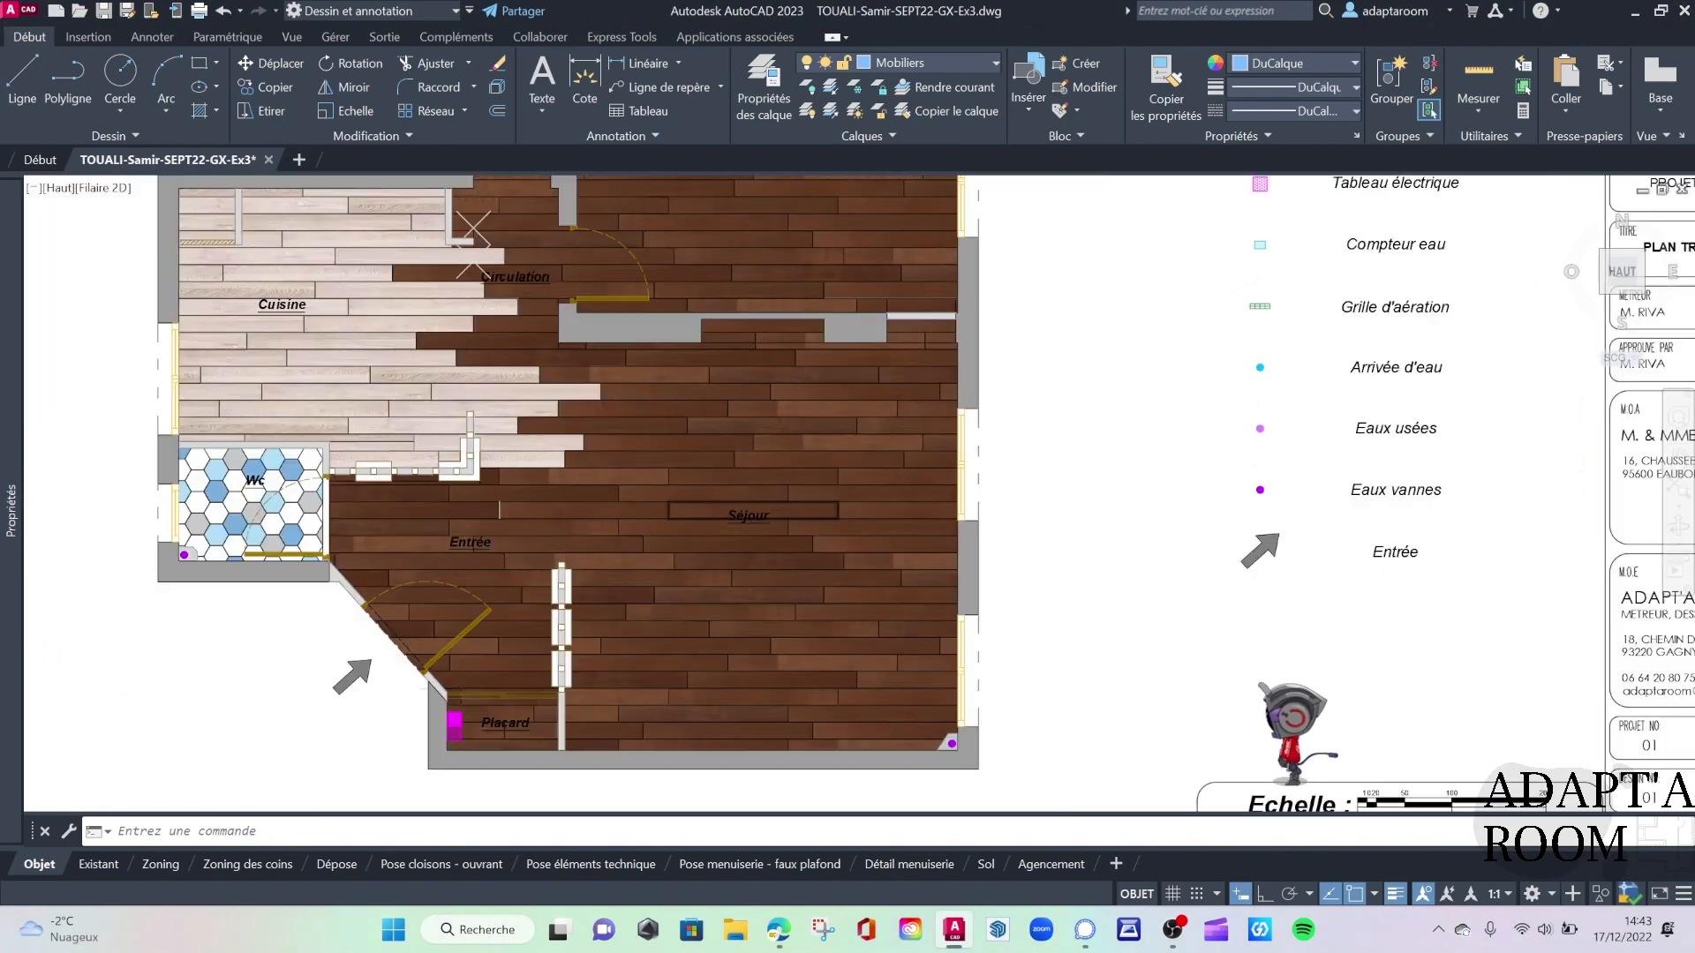
scroll(201, 477, up, 5)
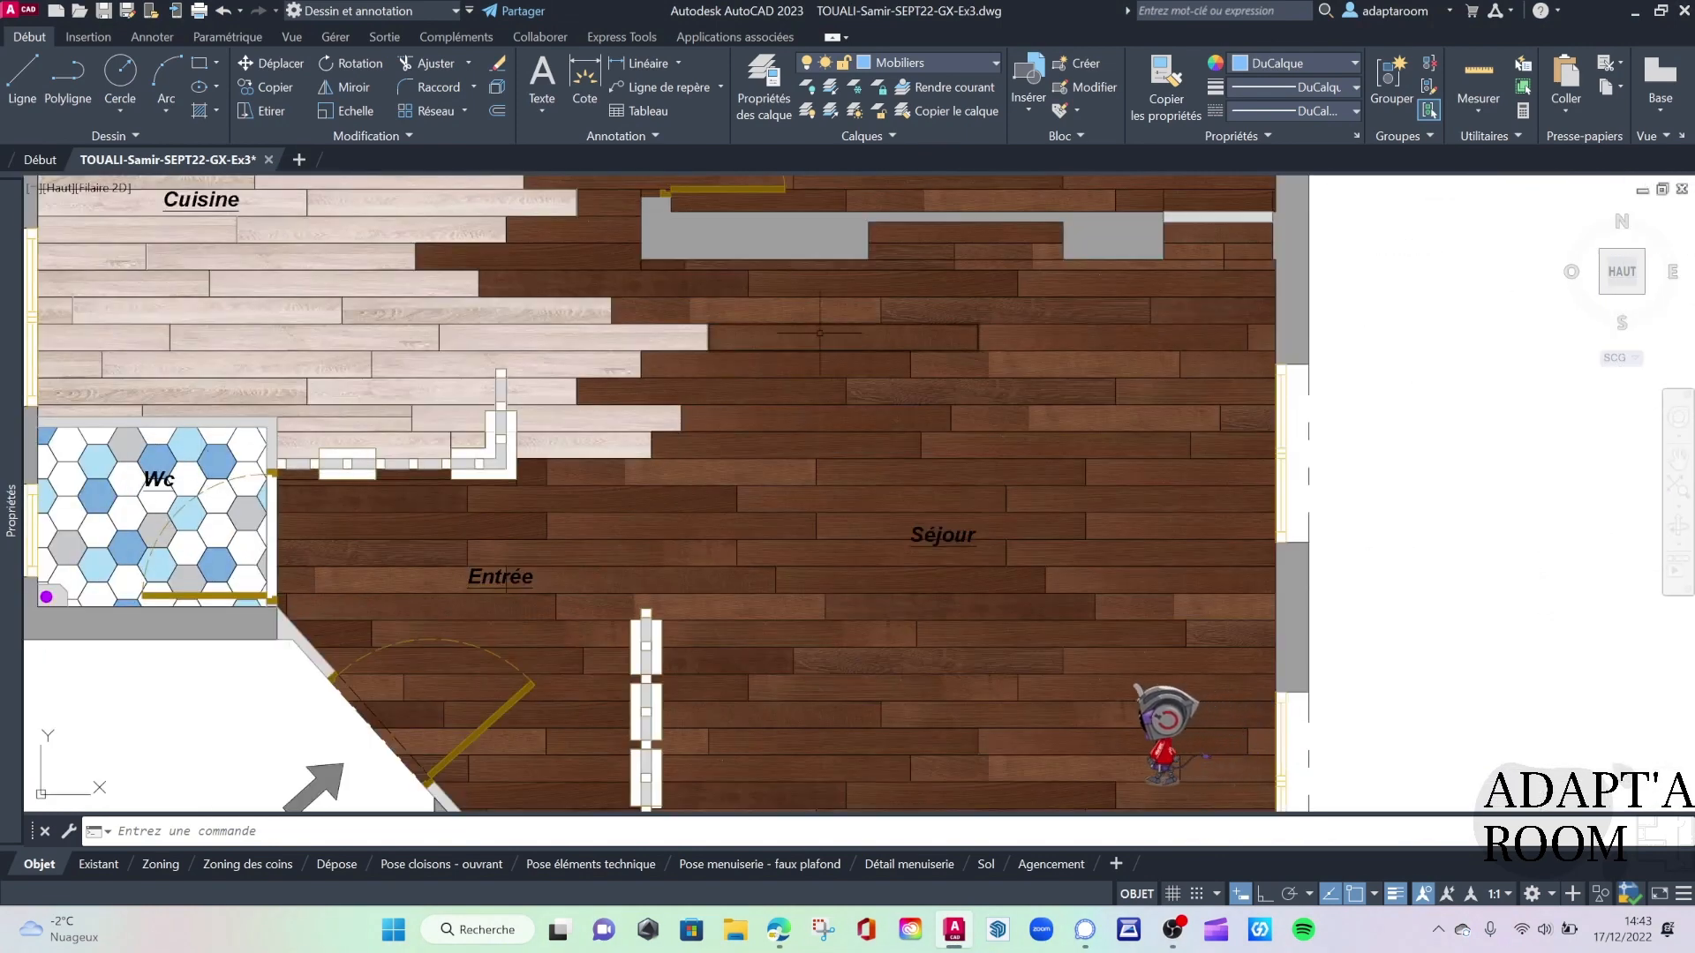
scroll(768, 383, down, 2)
scroll(792, 387, down, 2)
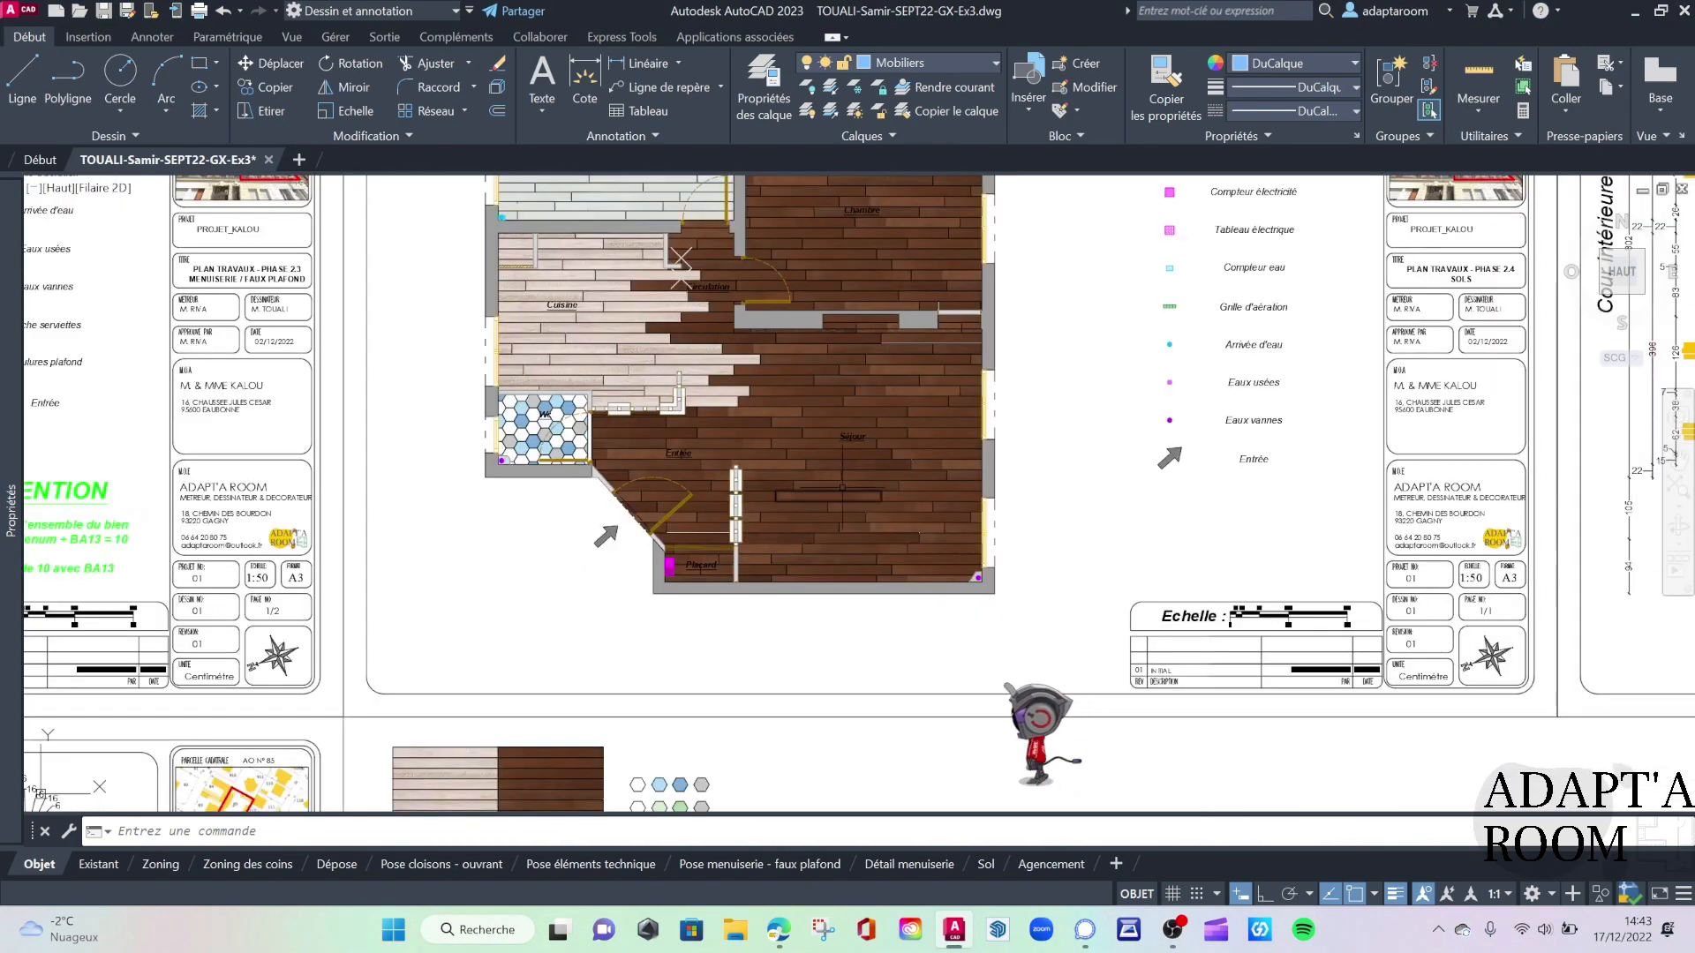
middle_drag(840, 483, 666, 262)
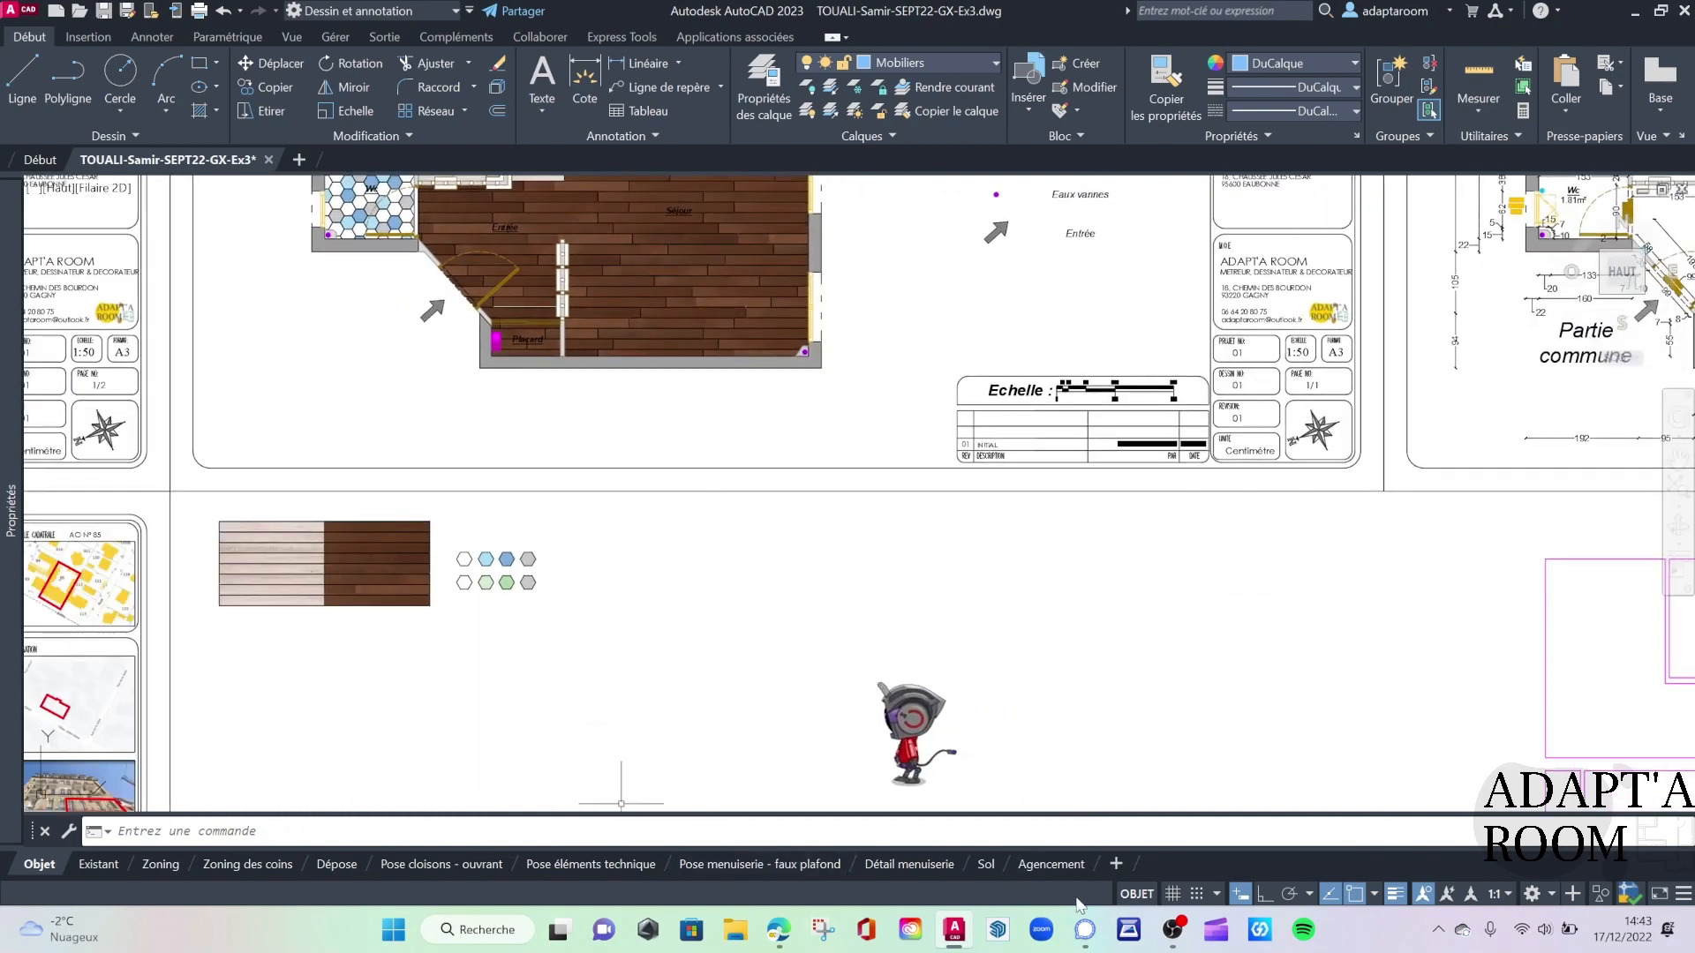
Switch to the Edge browser and search Google for "parquet bois chene claire"
click(778, 934)
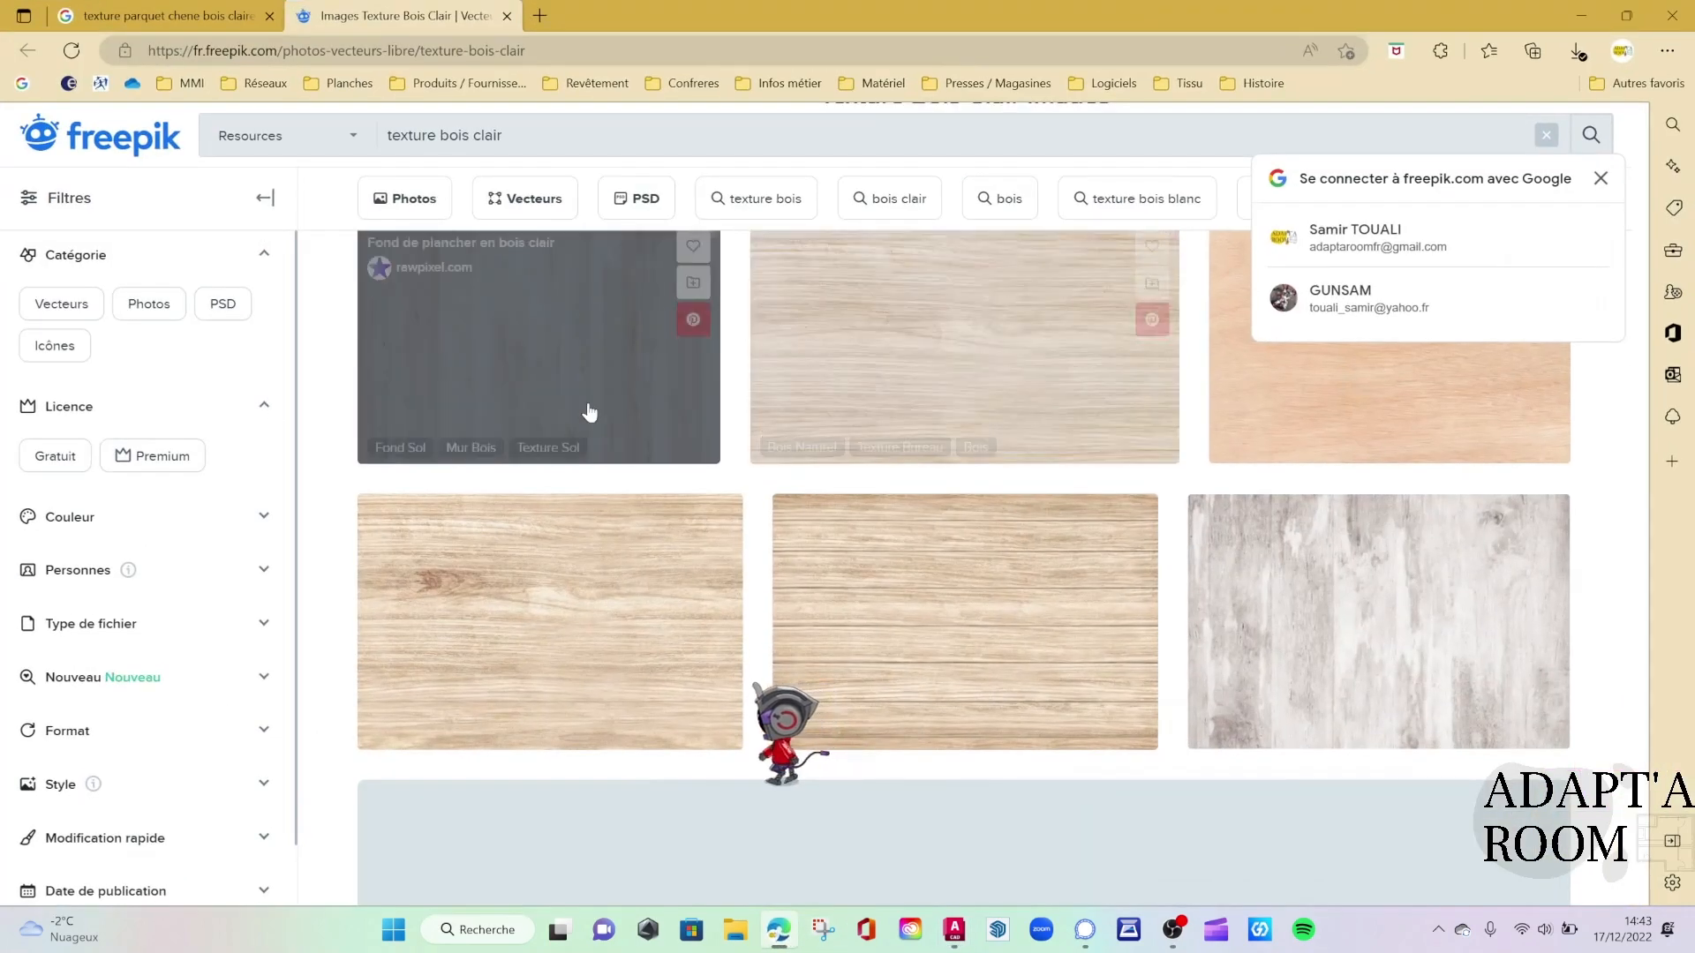
click(23, 84)
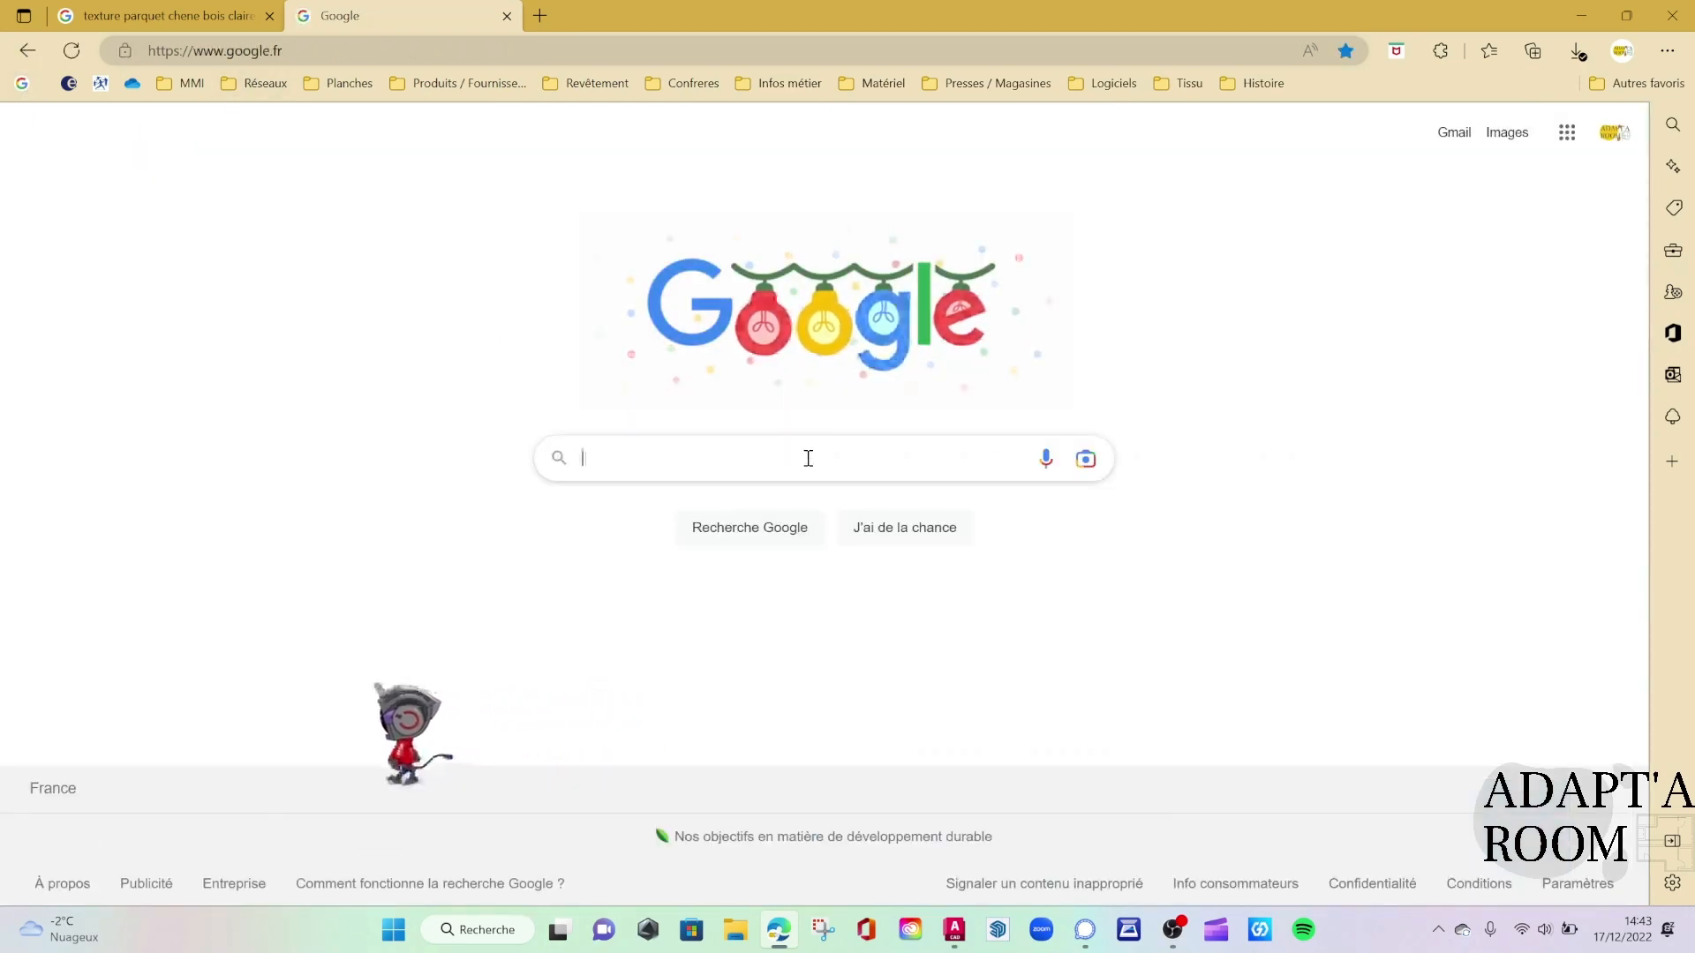
text(parquet)
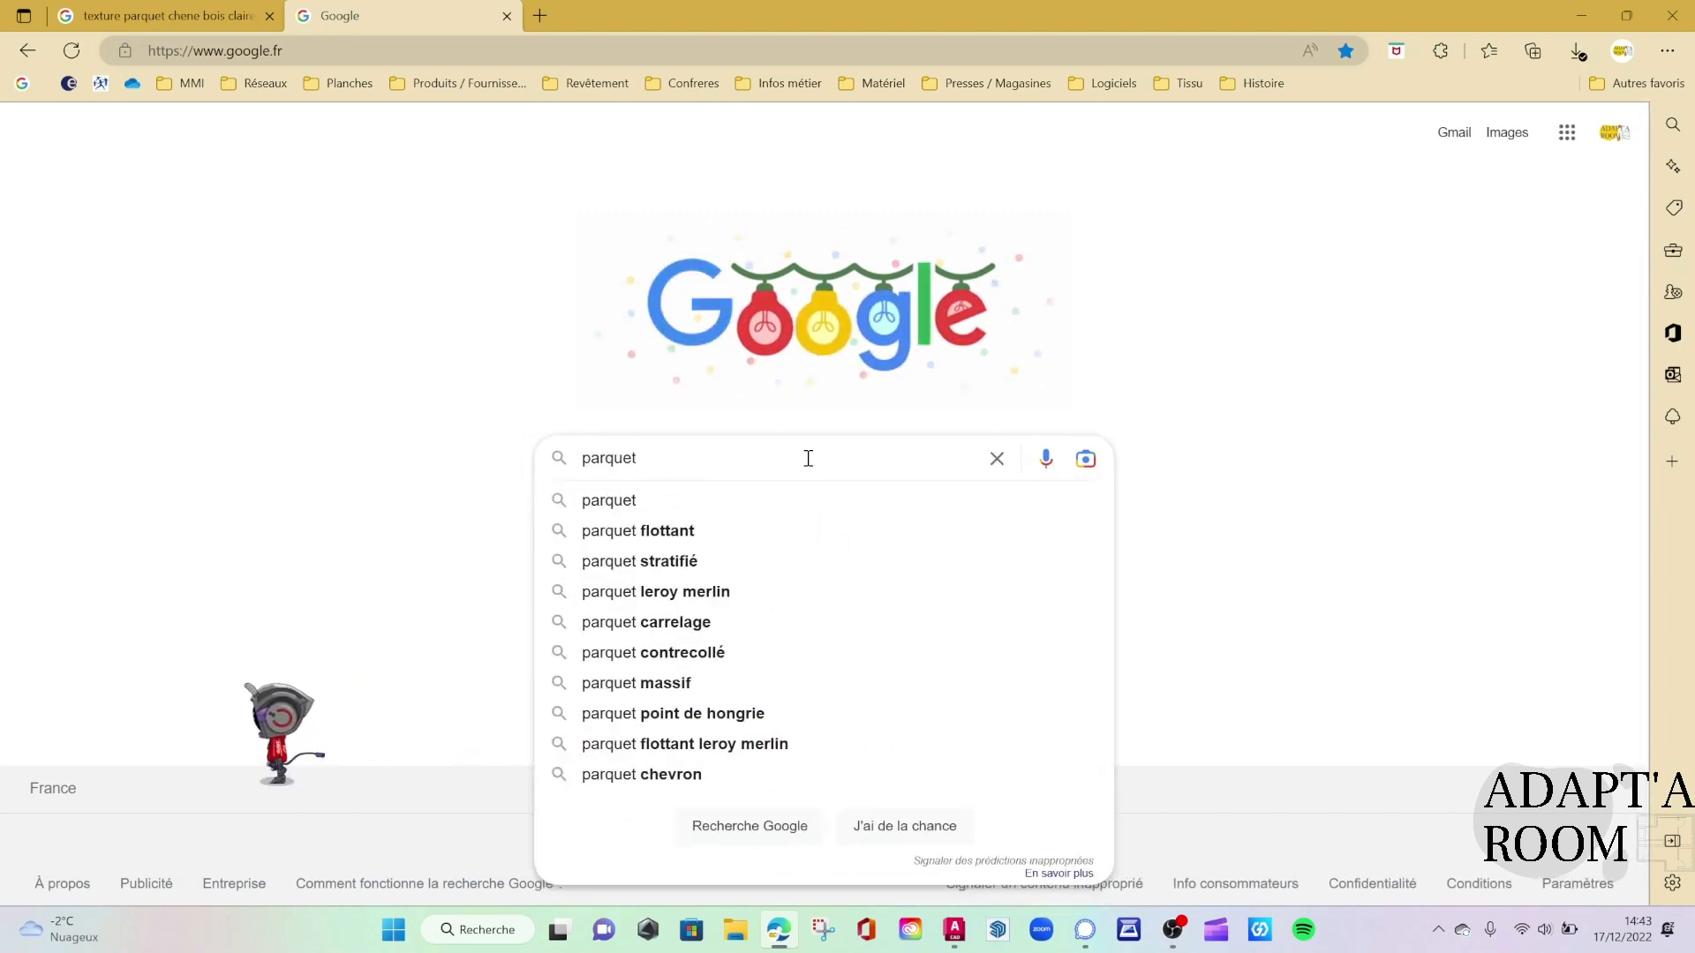
text( bois )
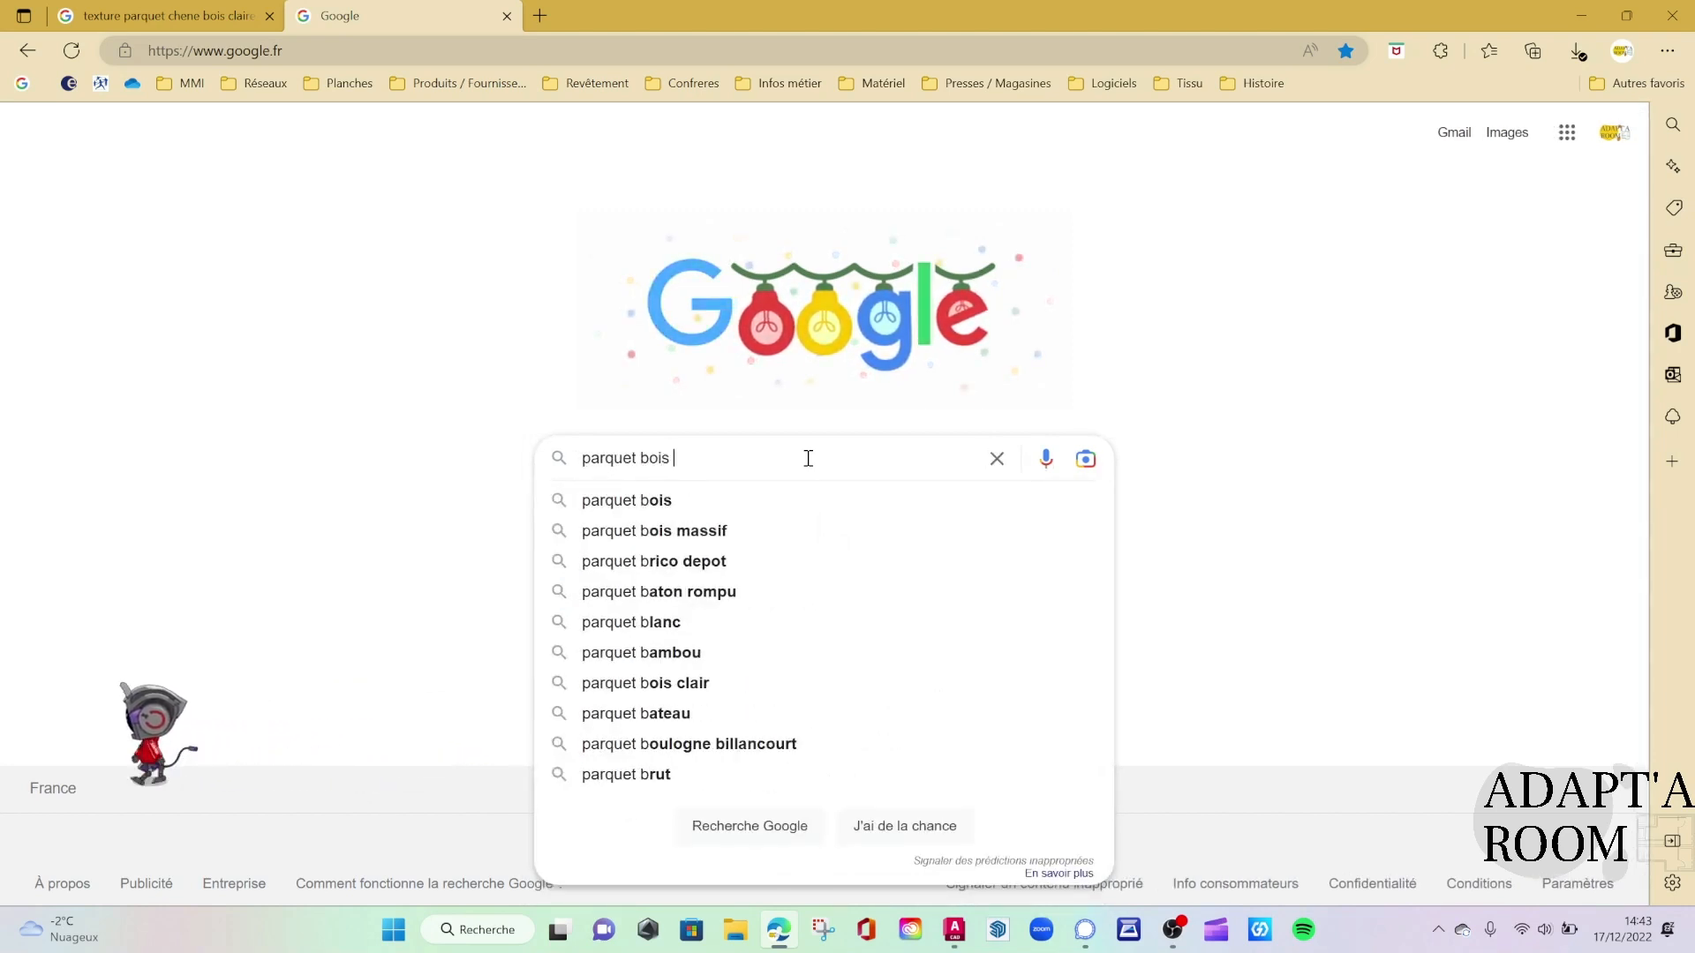
text(chene)
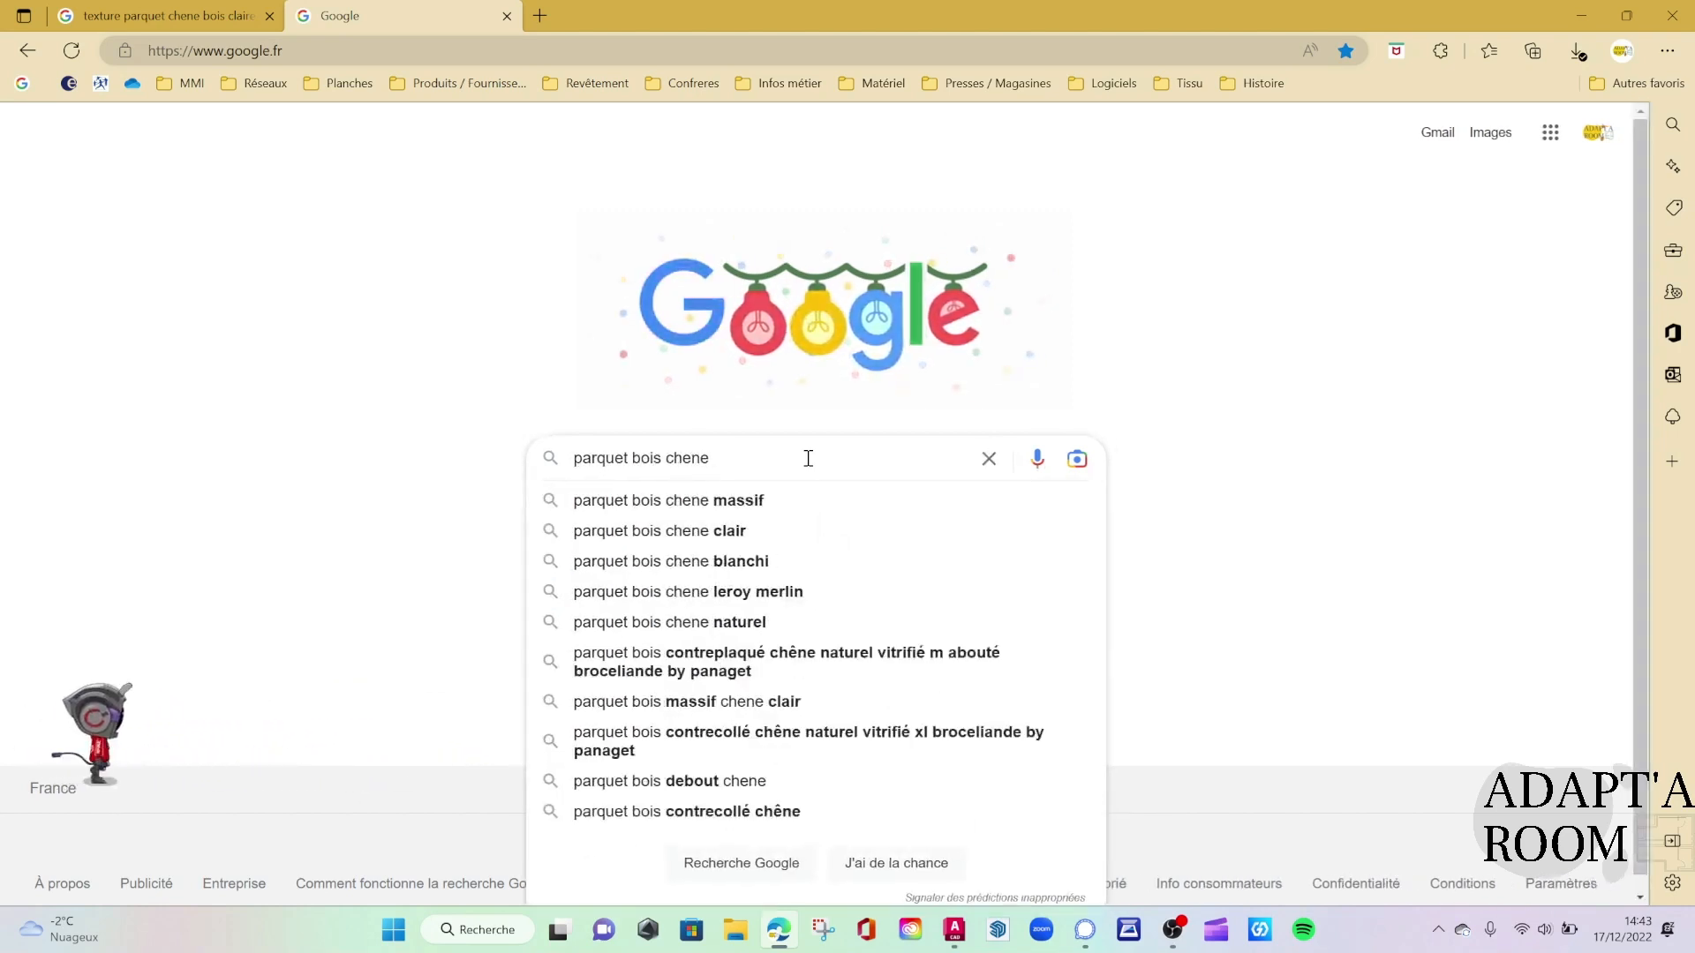
text( claire)
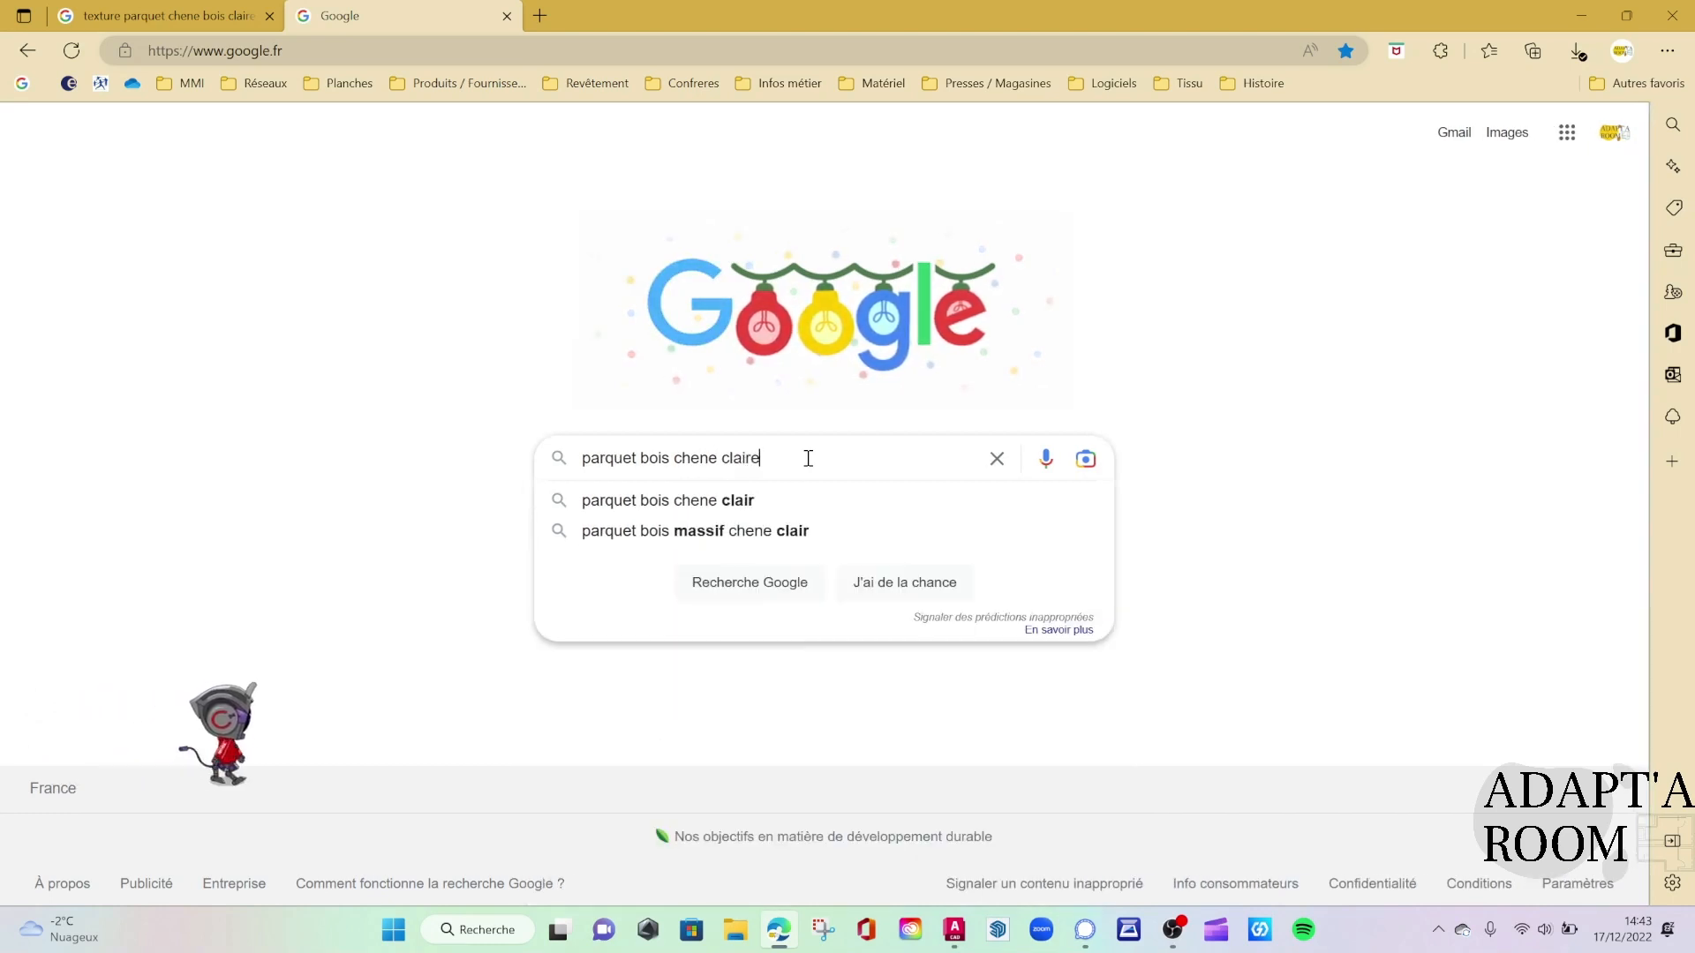
key(Return)
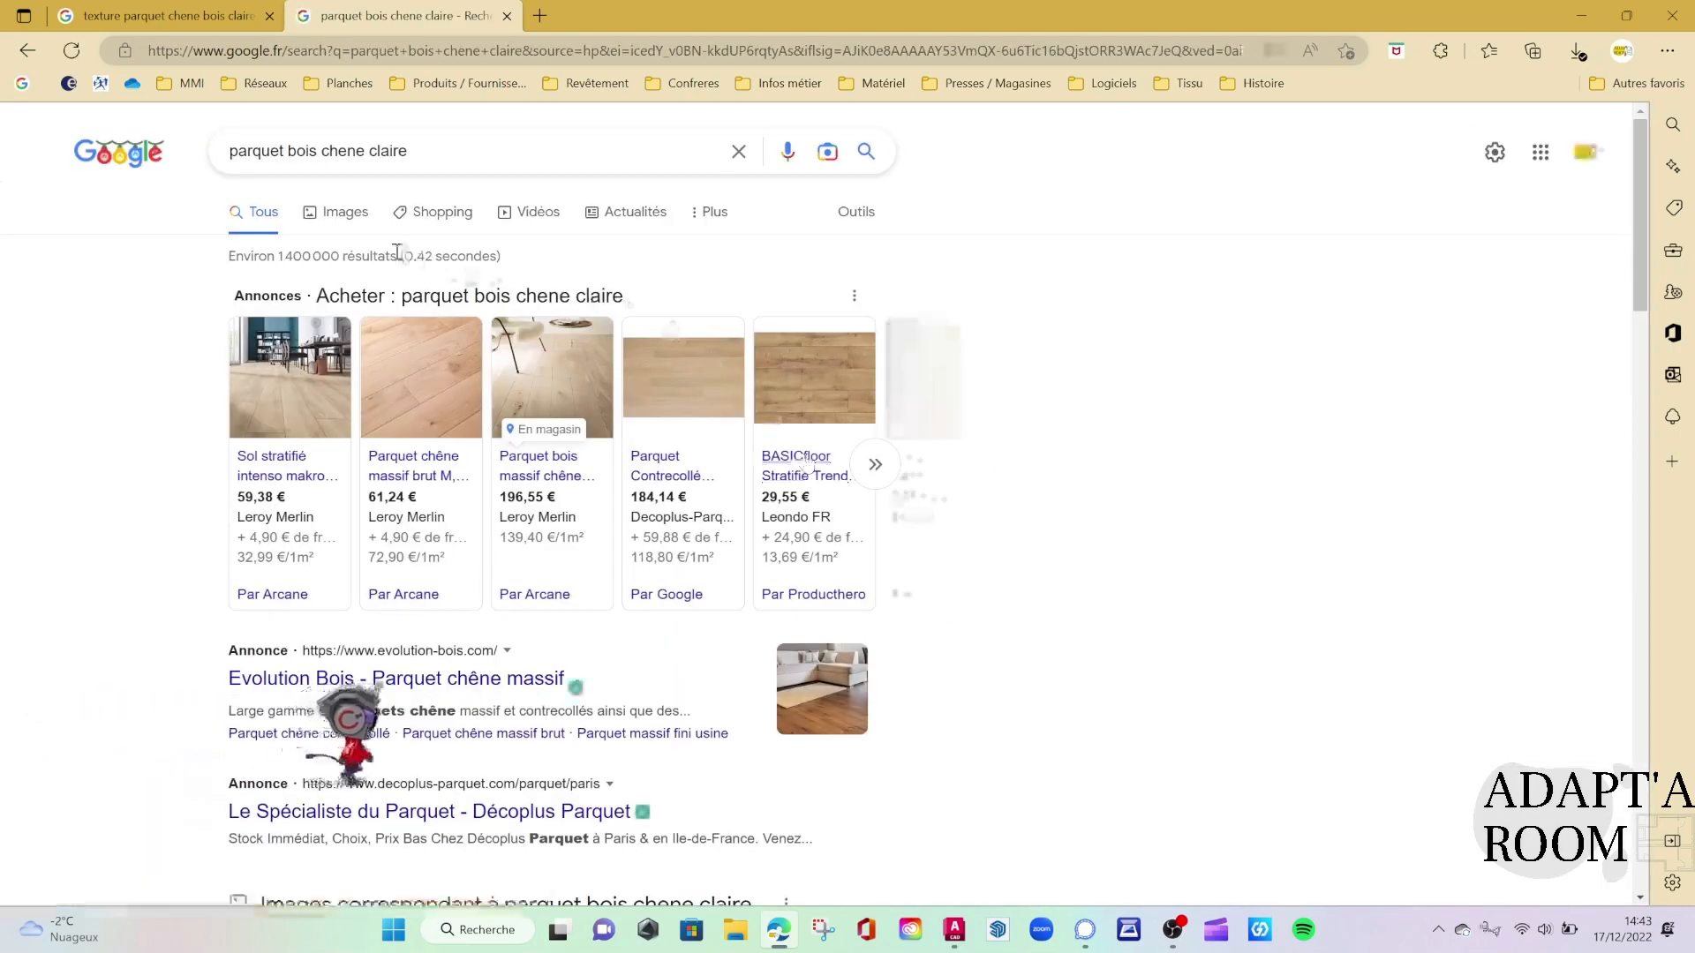
Show the image results for the parquet search and restrict them to large images (Grandes images)
click(345, 213)
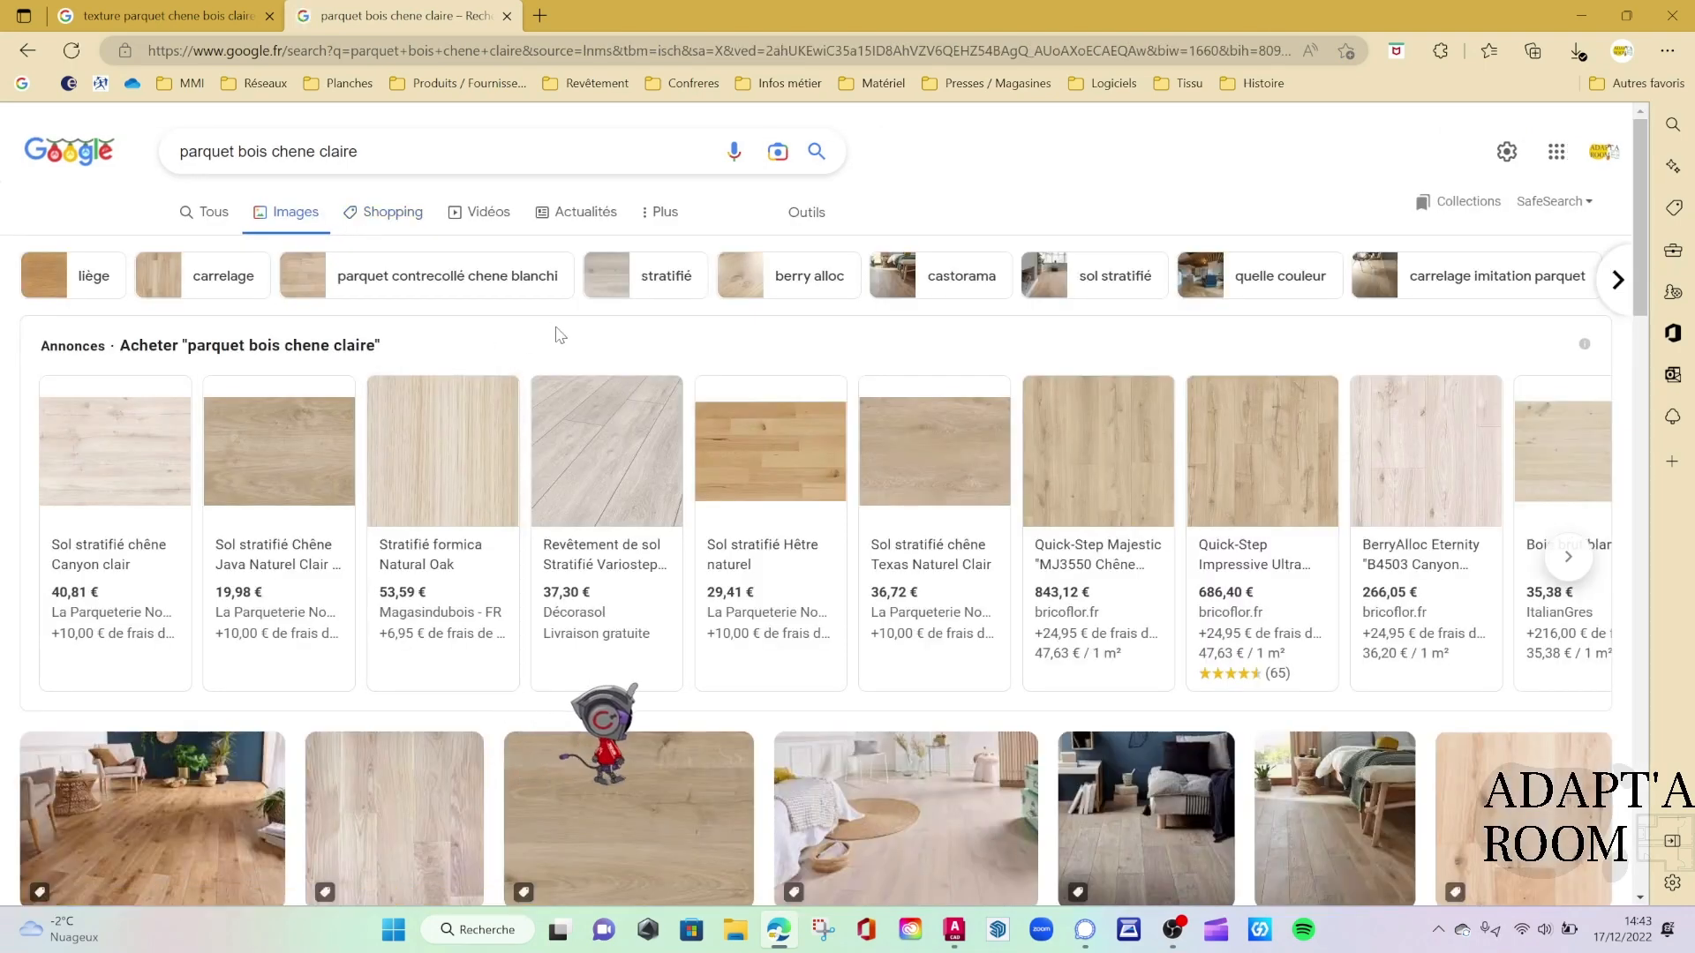
scroll(534, 635, down, 3)
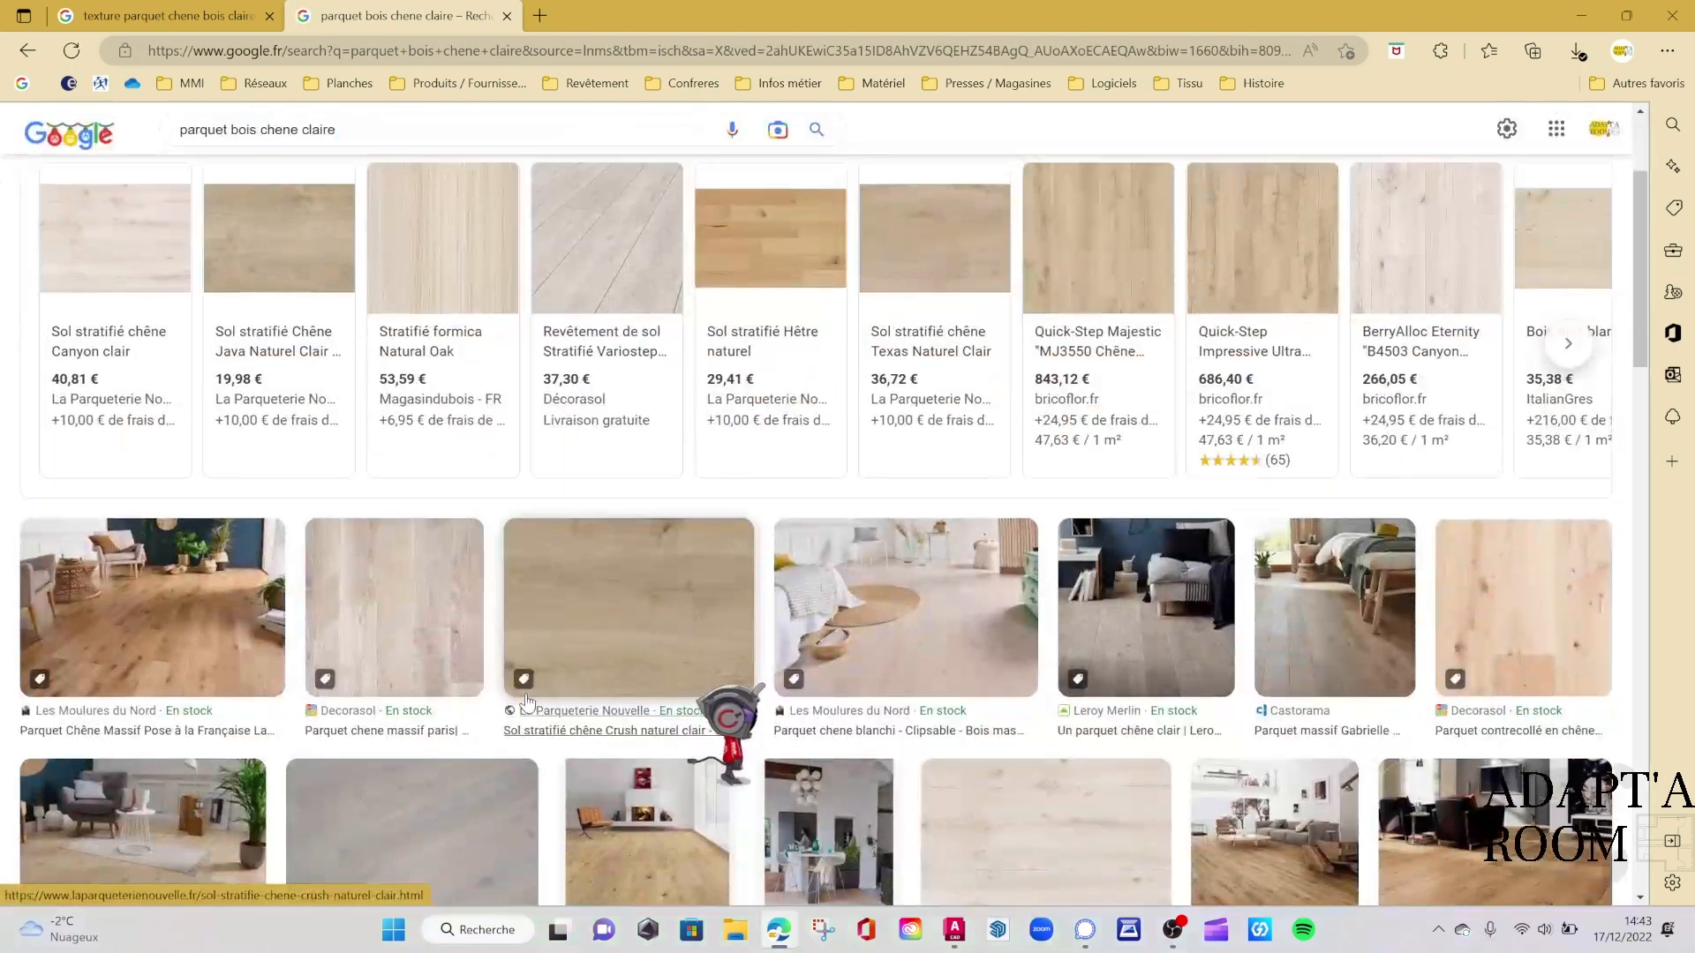
scroll(527, 702, up, 3)
click(802, 215)
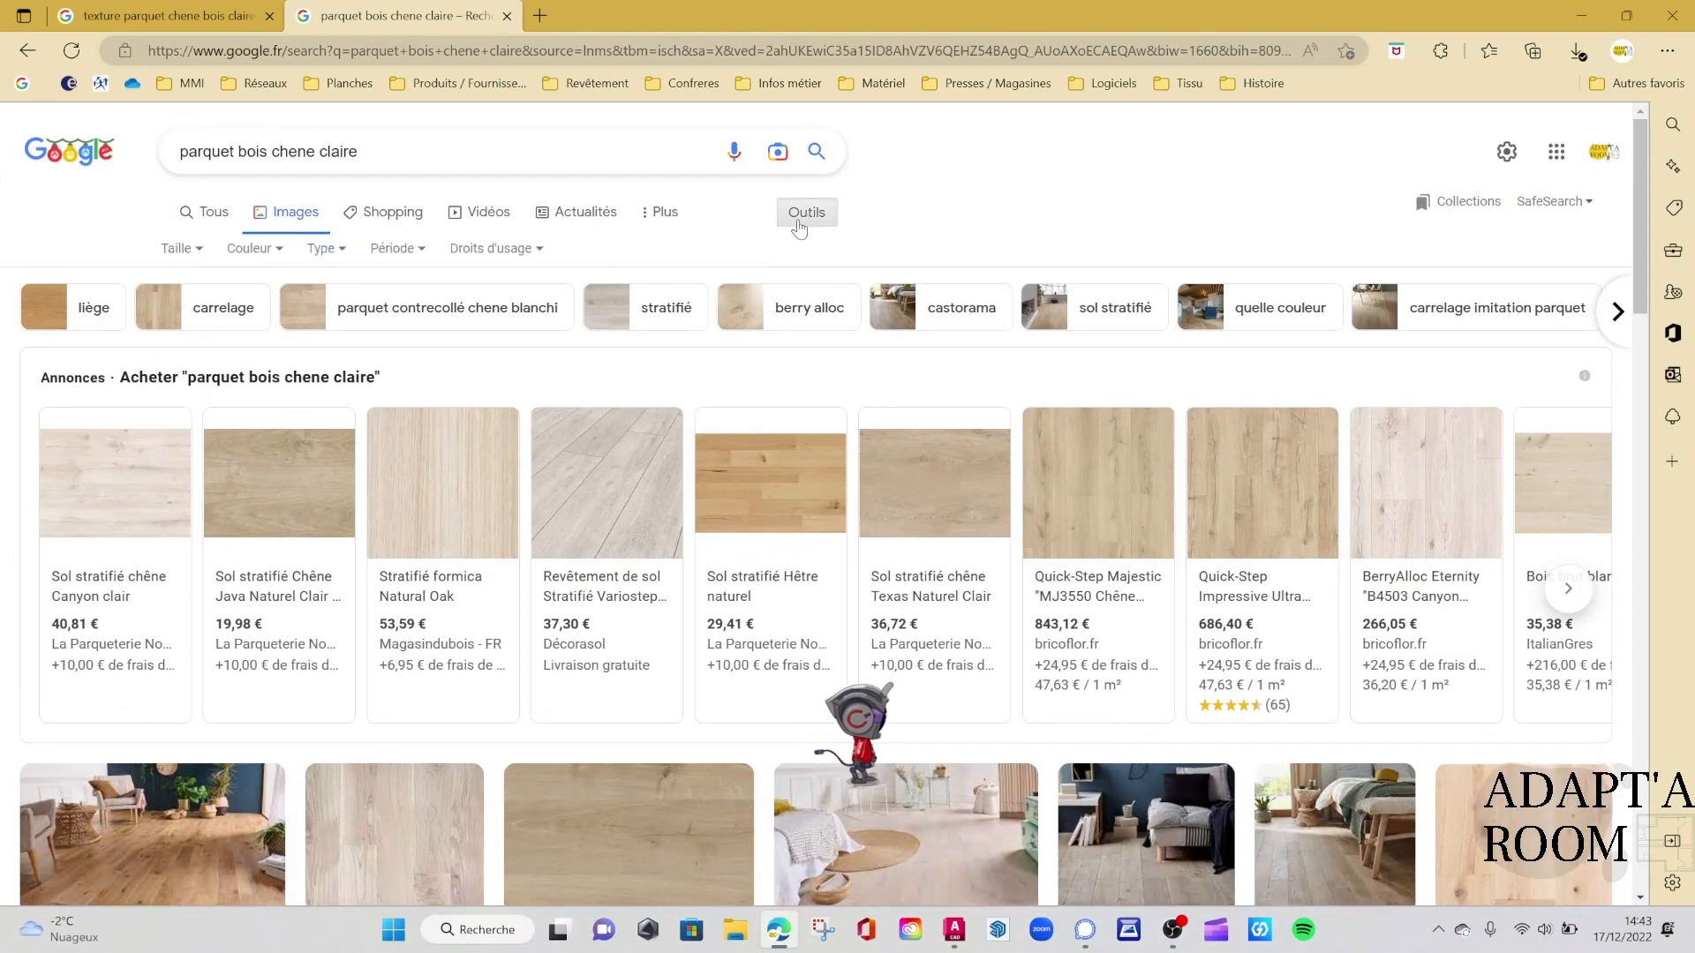
click(181, 249)
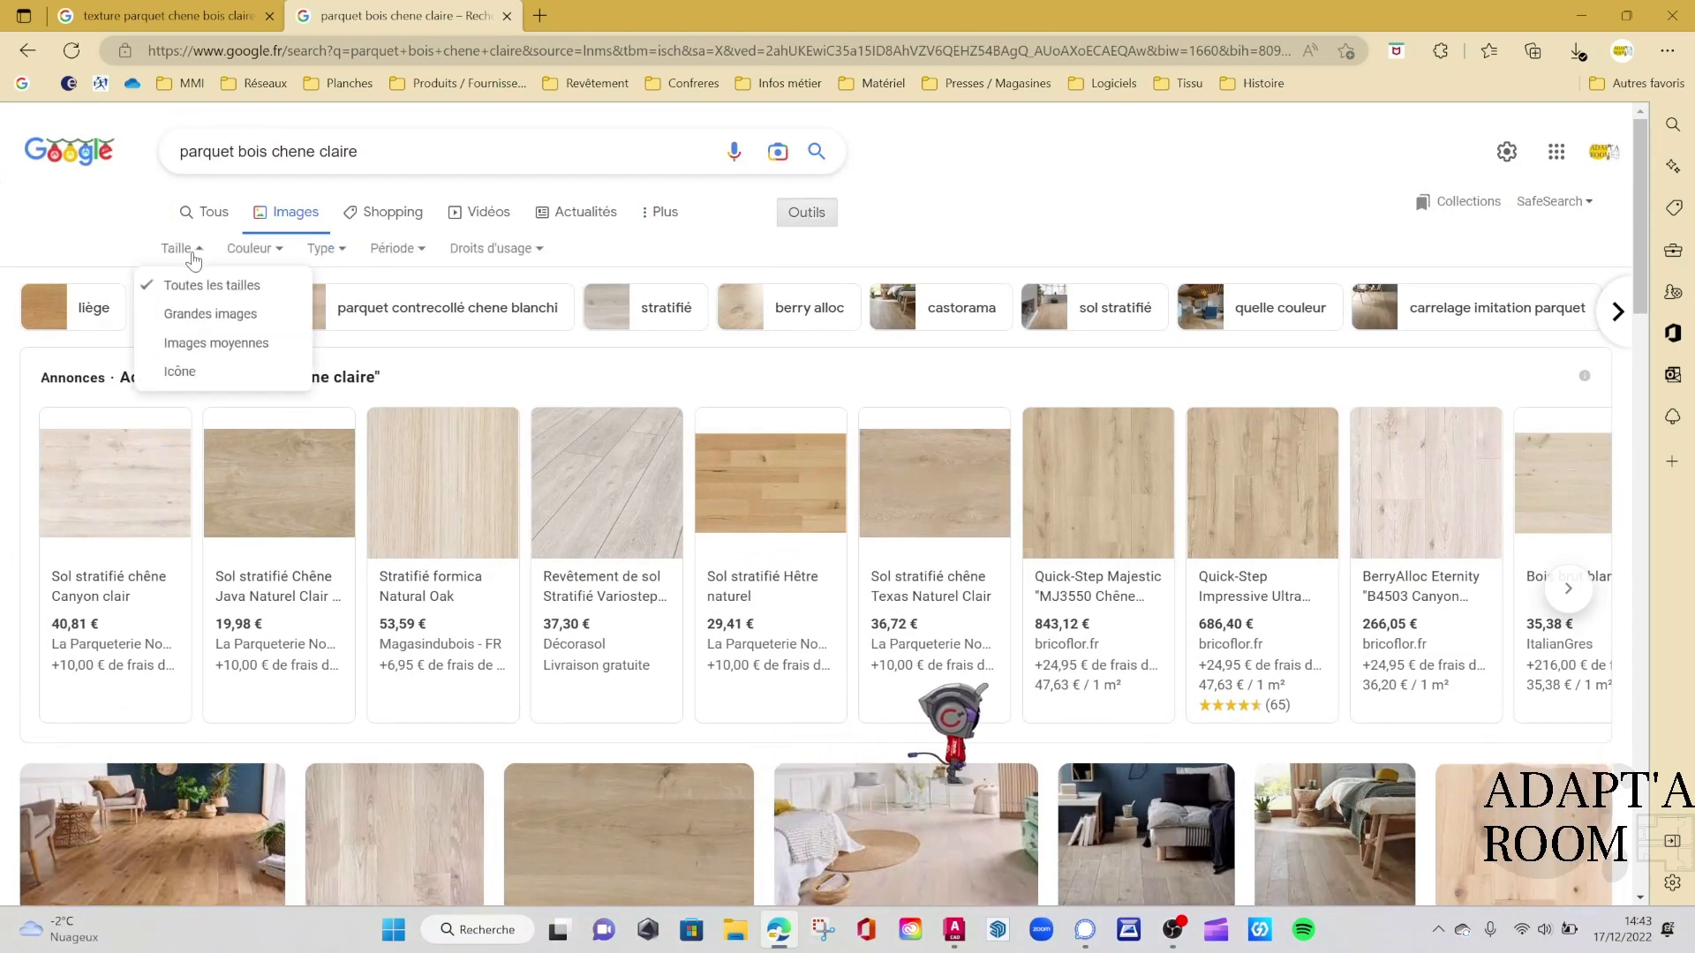
click(206, 326)
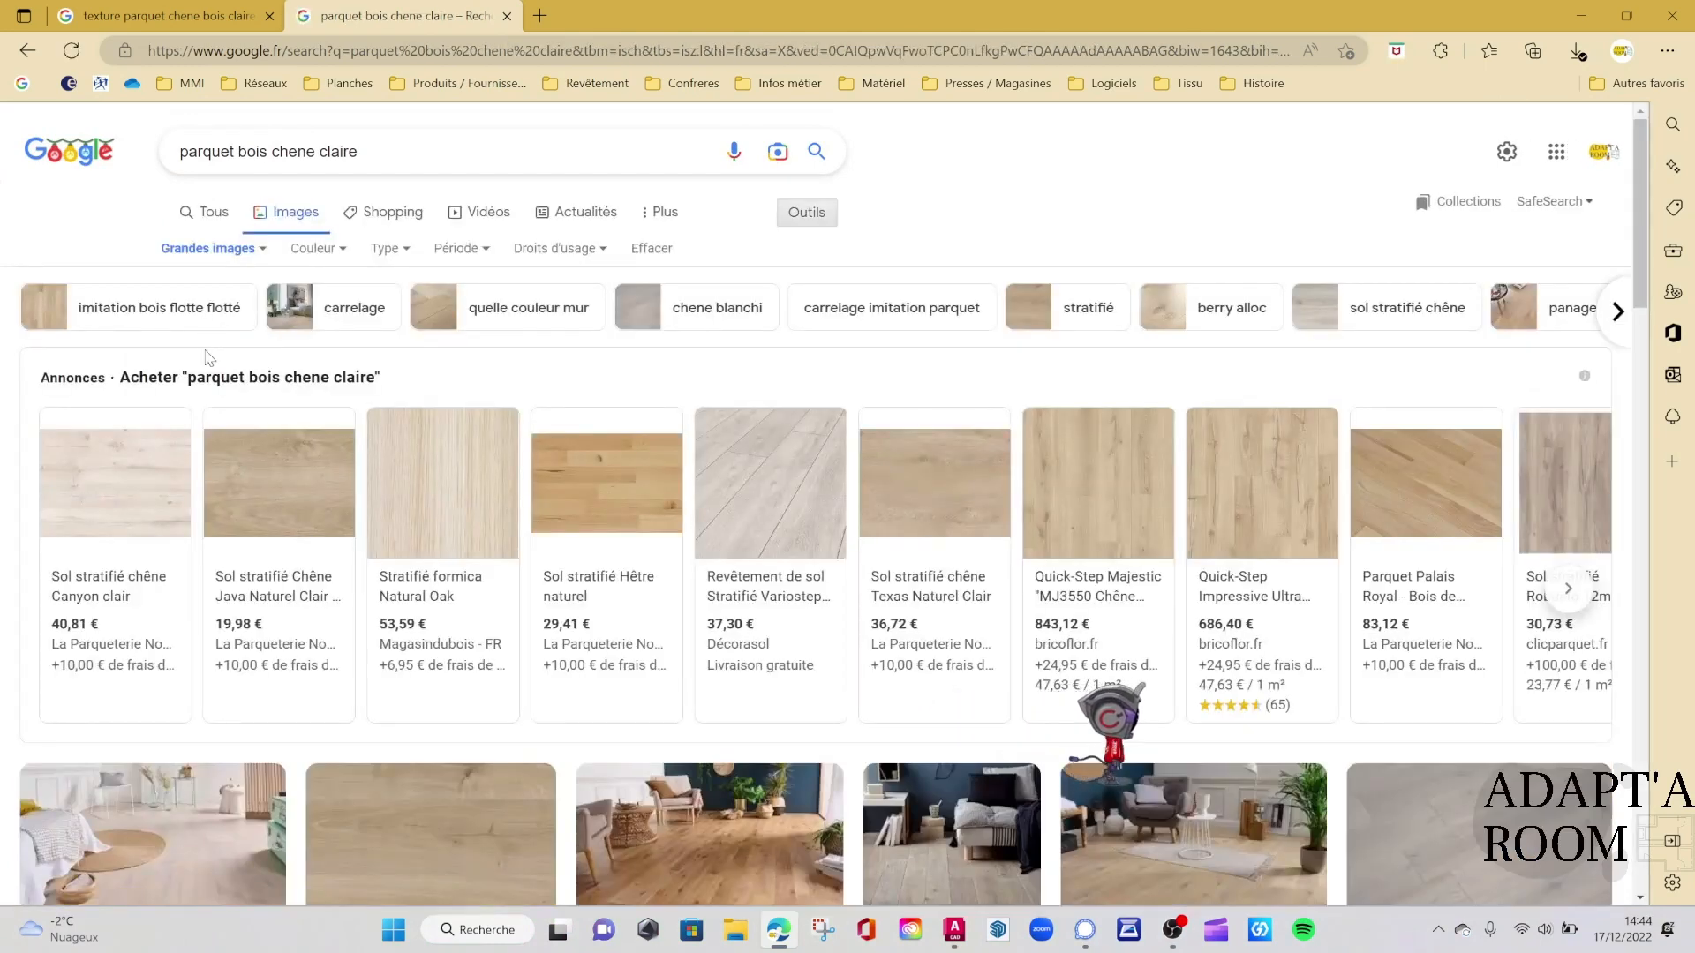
Browse the light oak images and open La Parqueterie Nouvelle's product page for Sol stratifié chêne Canyon clair at its texture picture
scroll(456, 416, down, 5)
scroll(457, 417, down, 4)
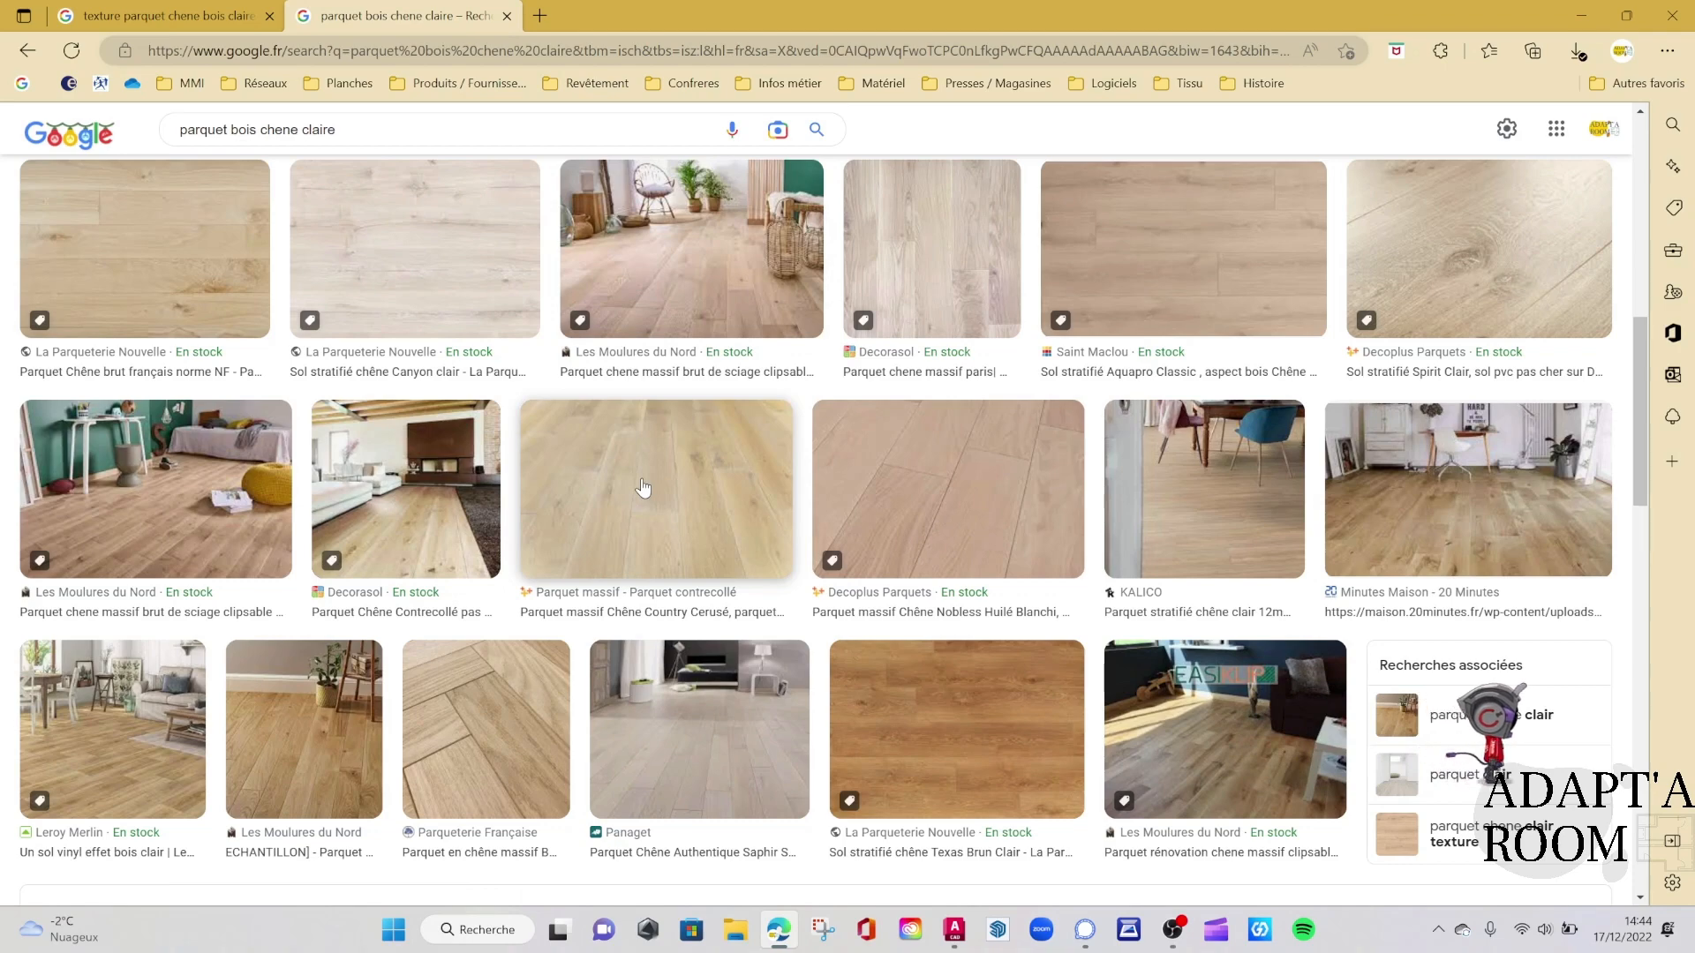
scroll(622, 477, up, 10)
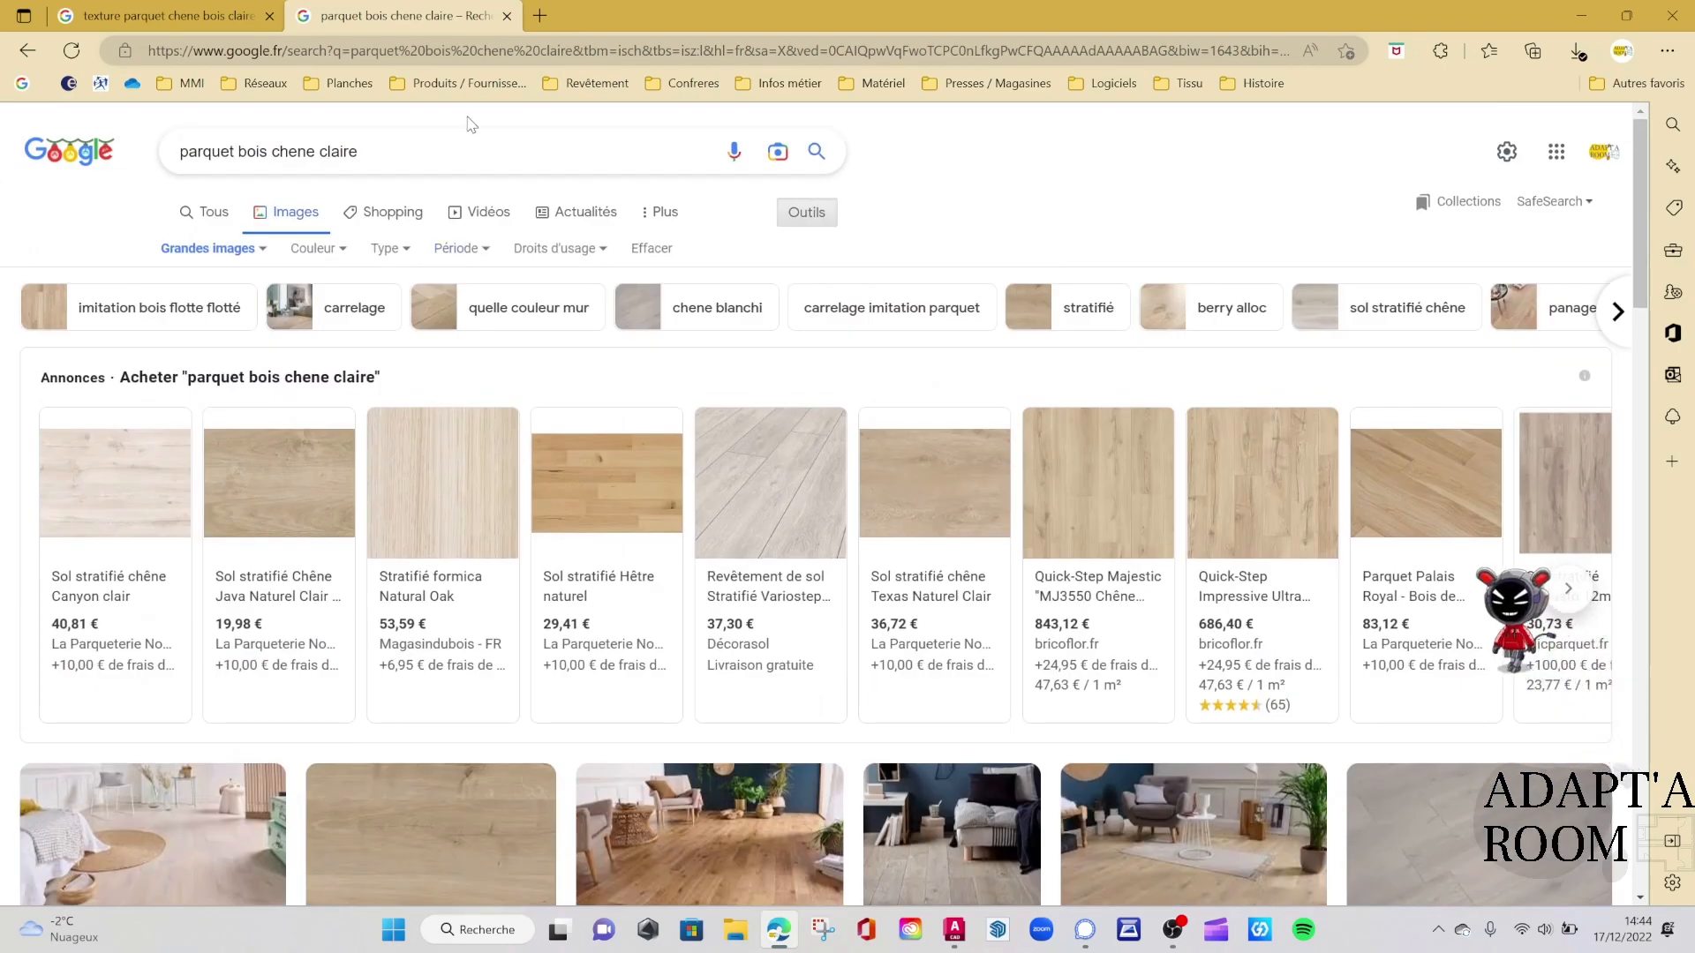
scroll(468, 370, down, 3)
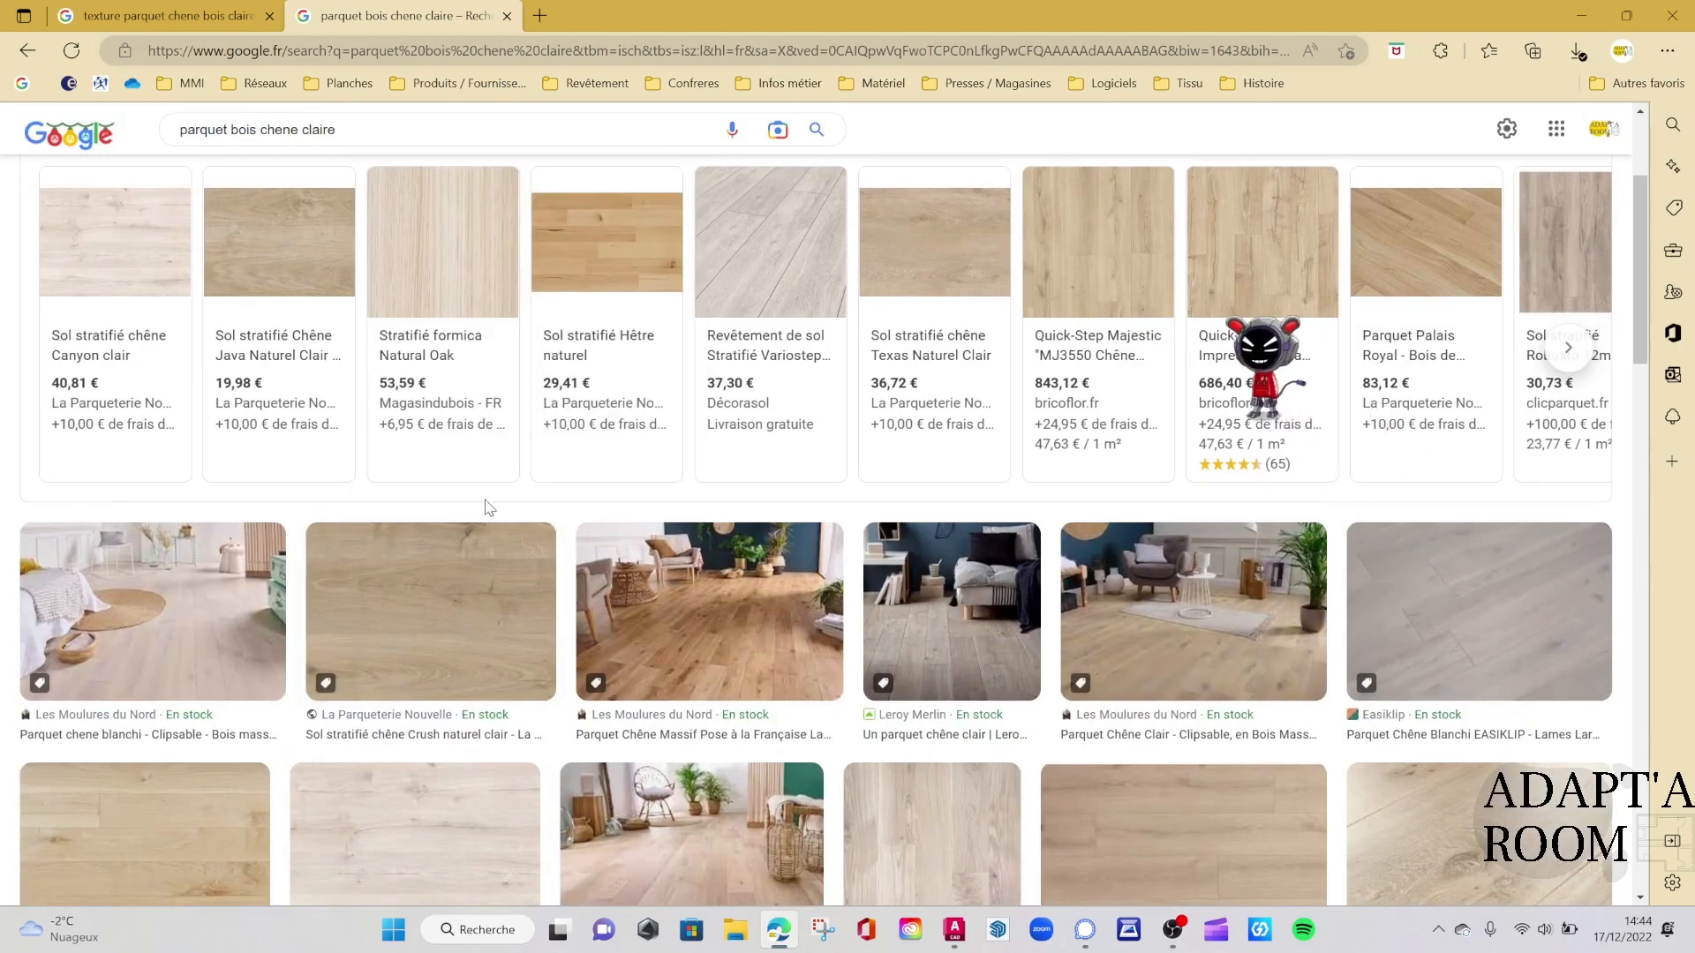
scroll(482, 496, down, 2)
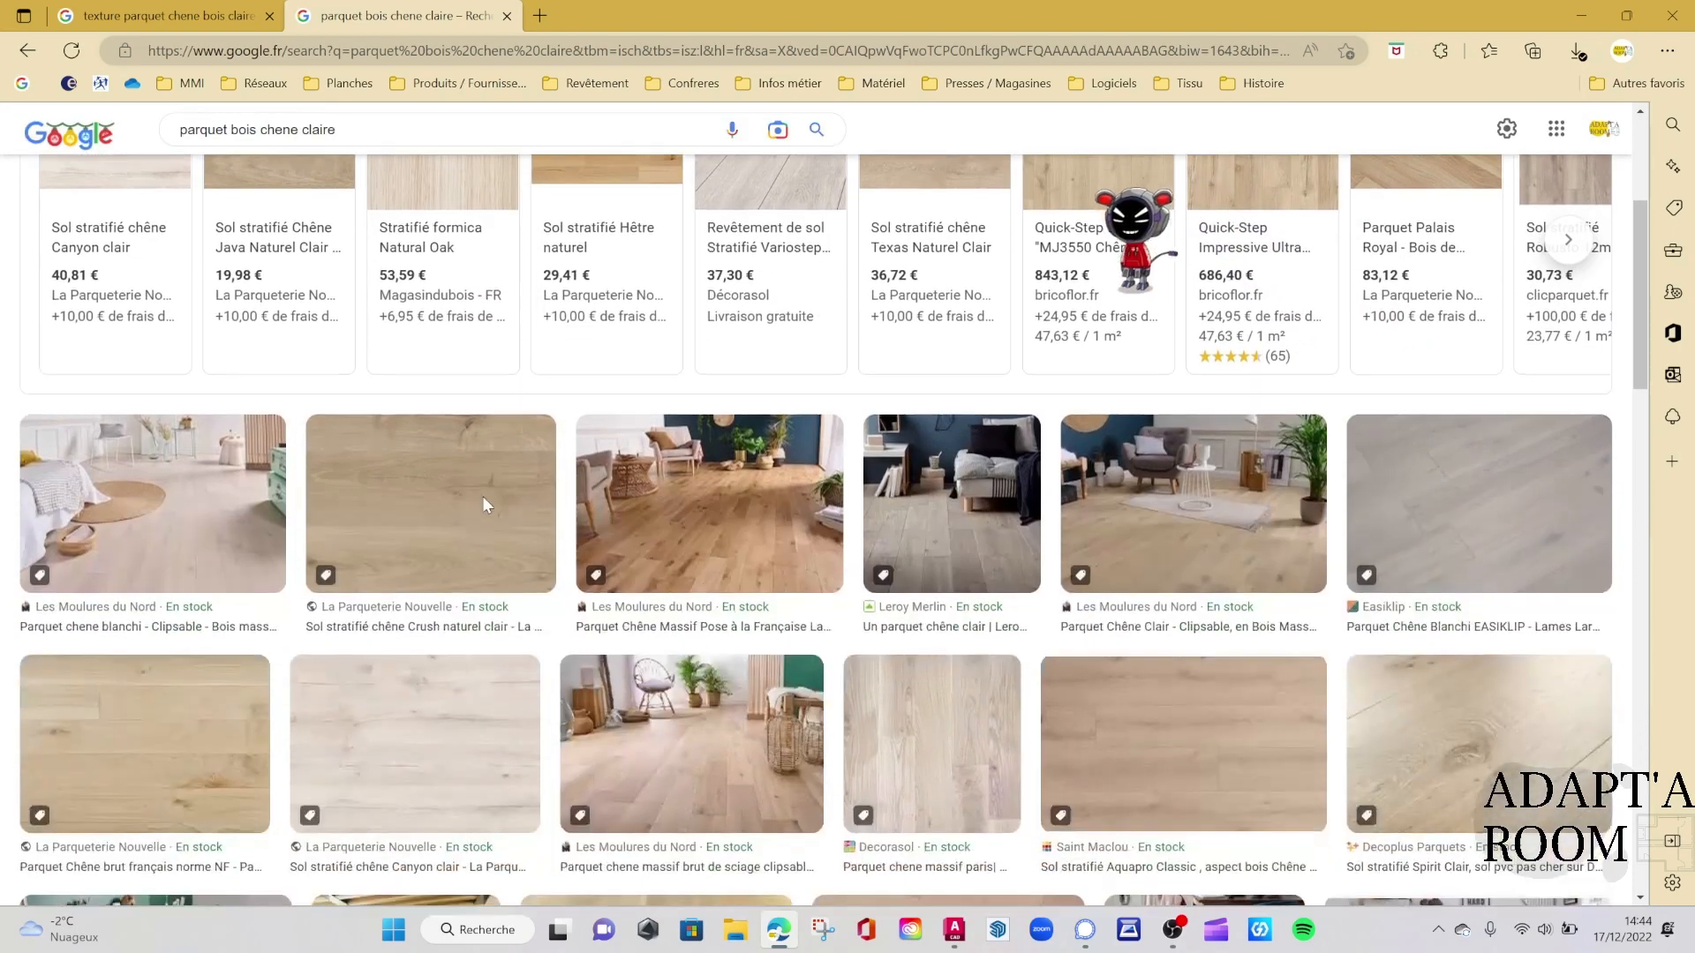
scroll(543, 381, down, 4)
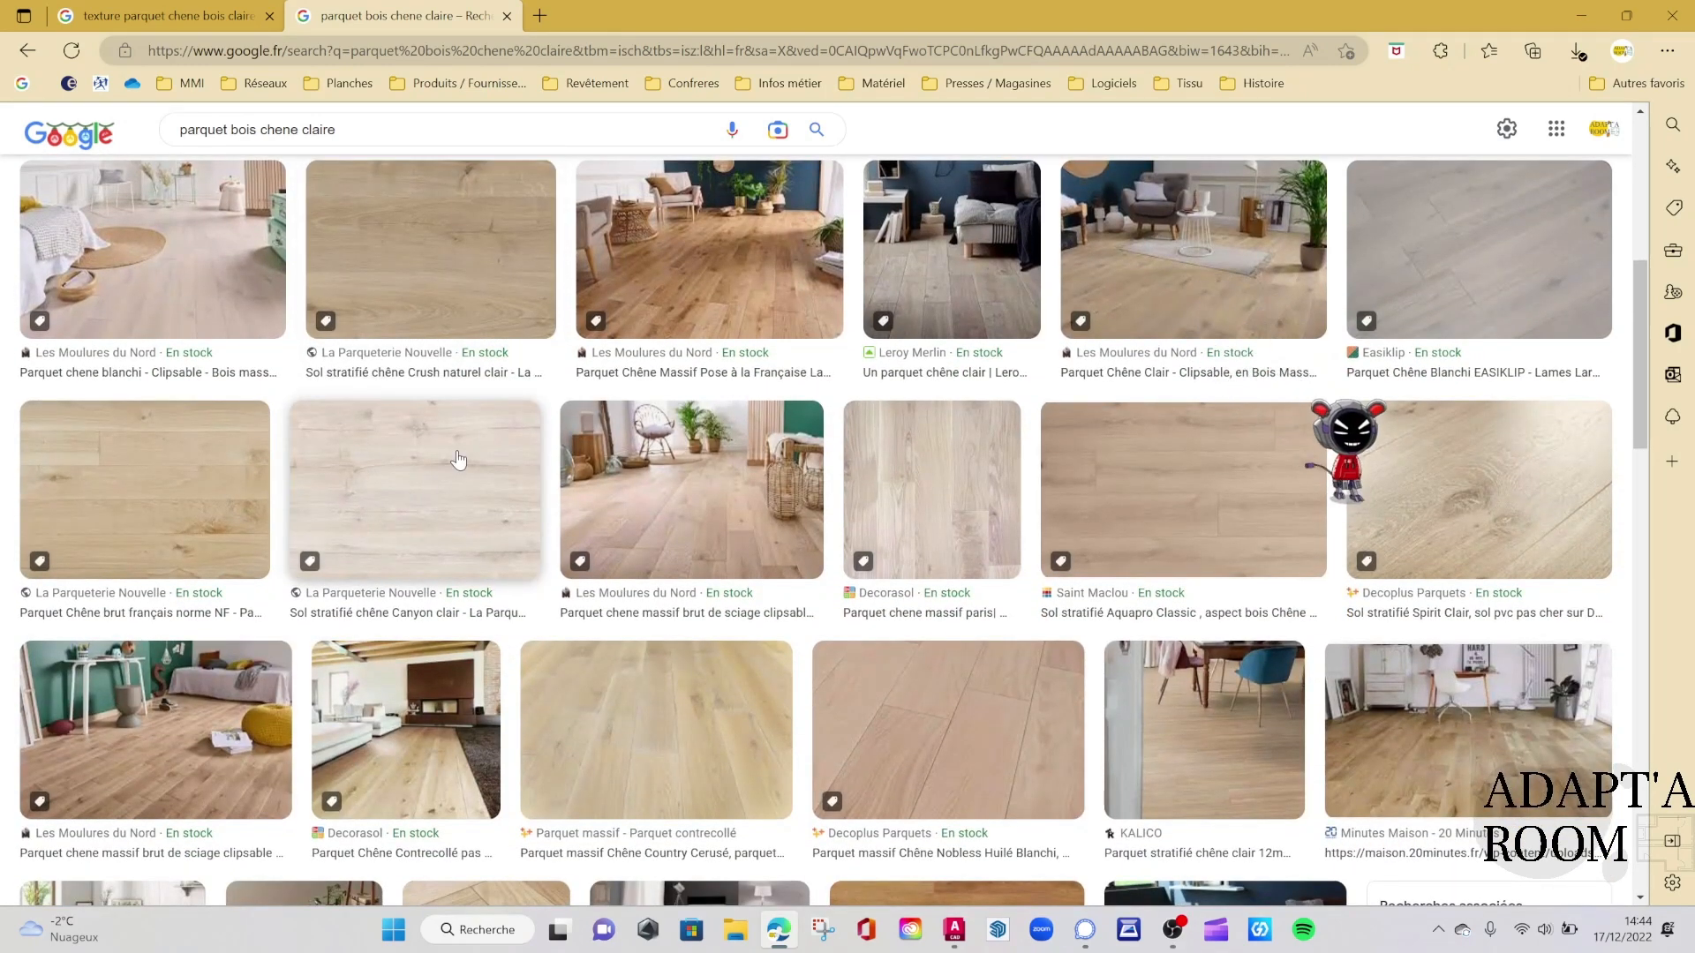
click(421, 468)
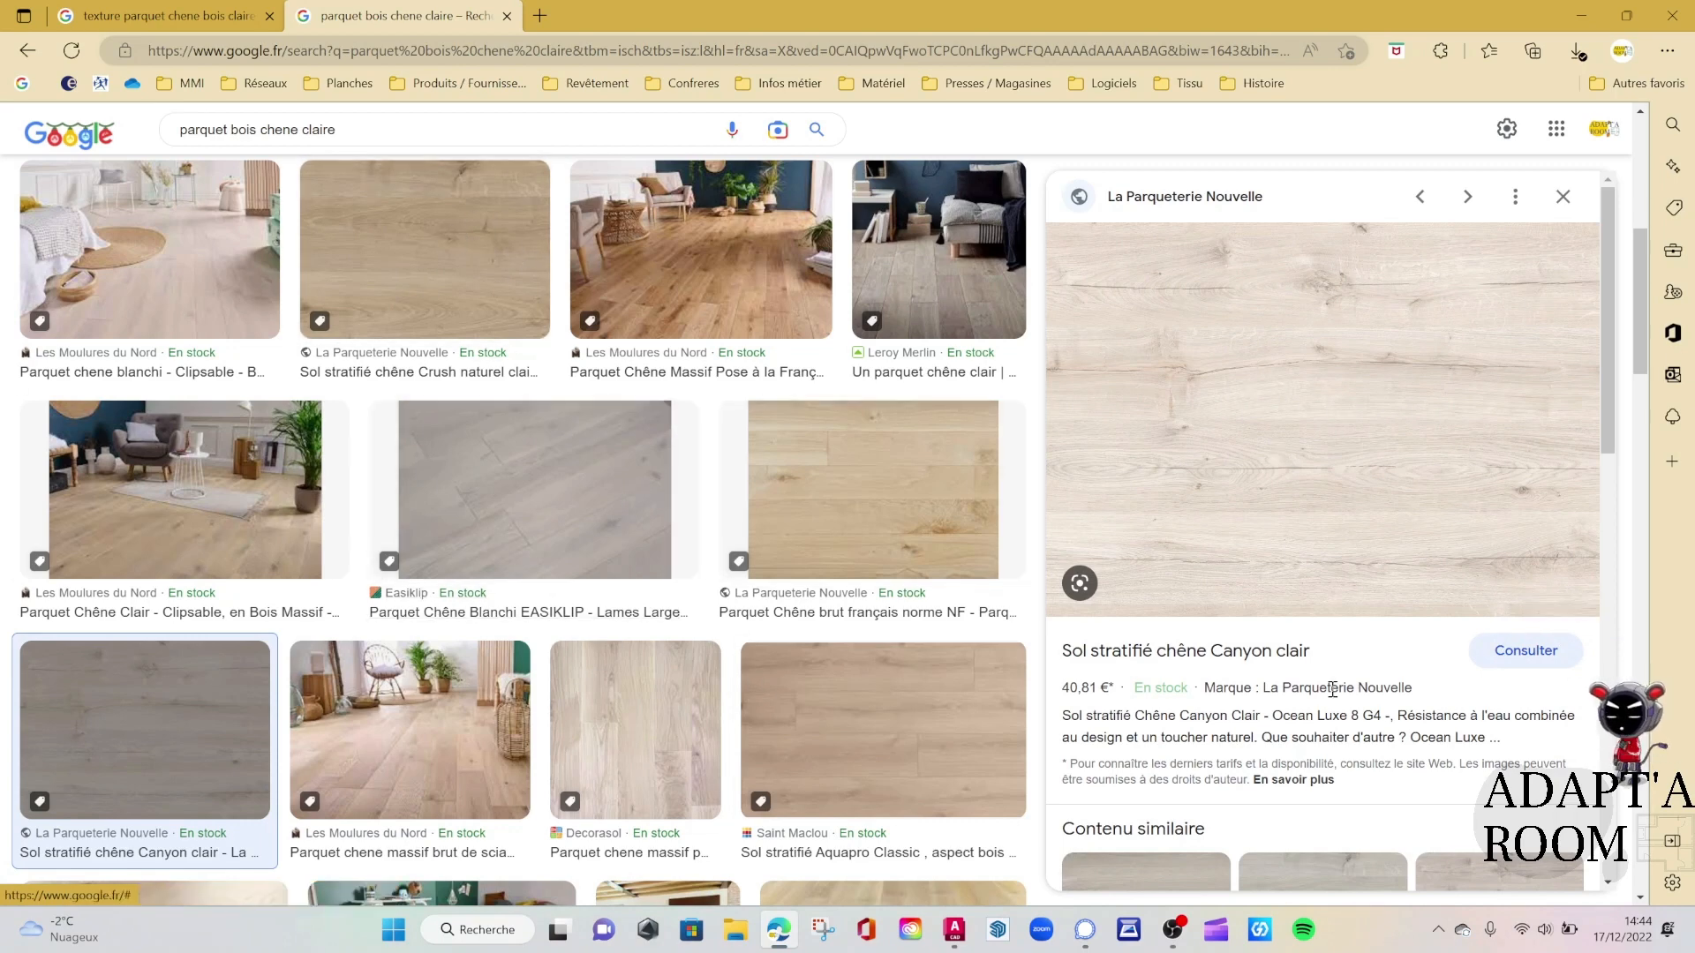
click(1516, 656)
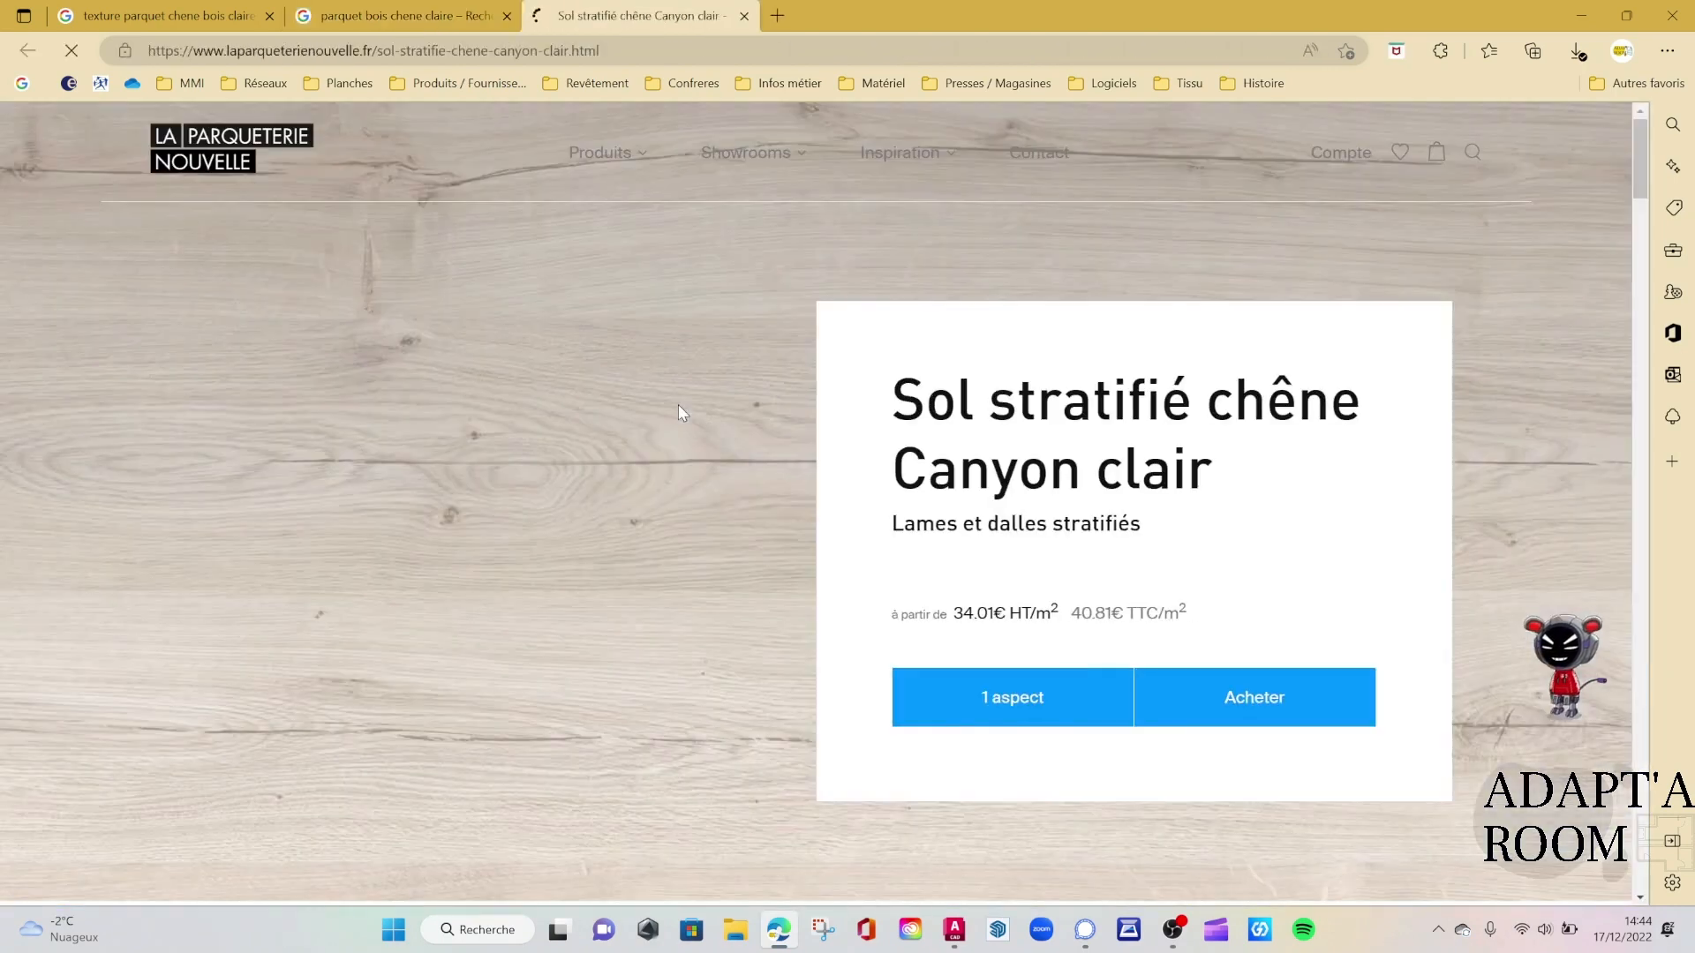
scroll(721, 462, down, 15)
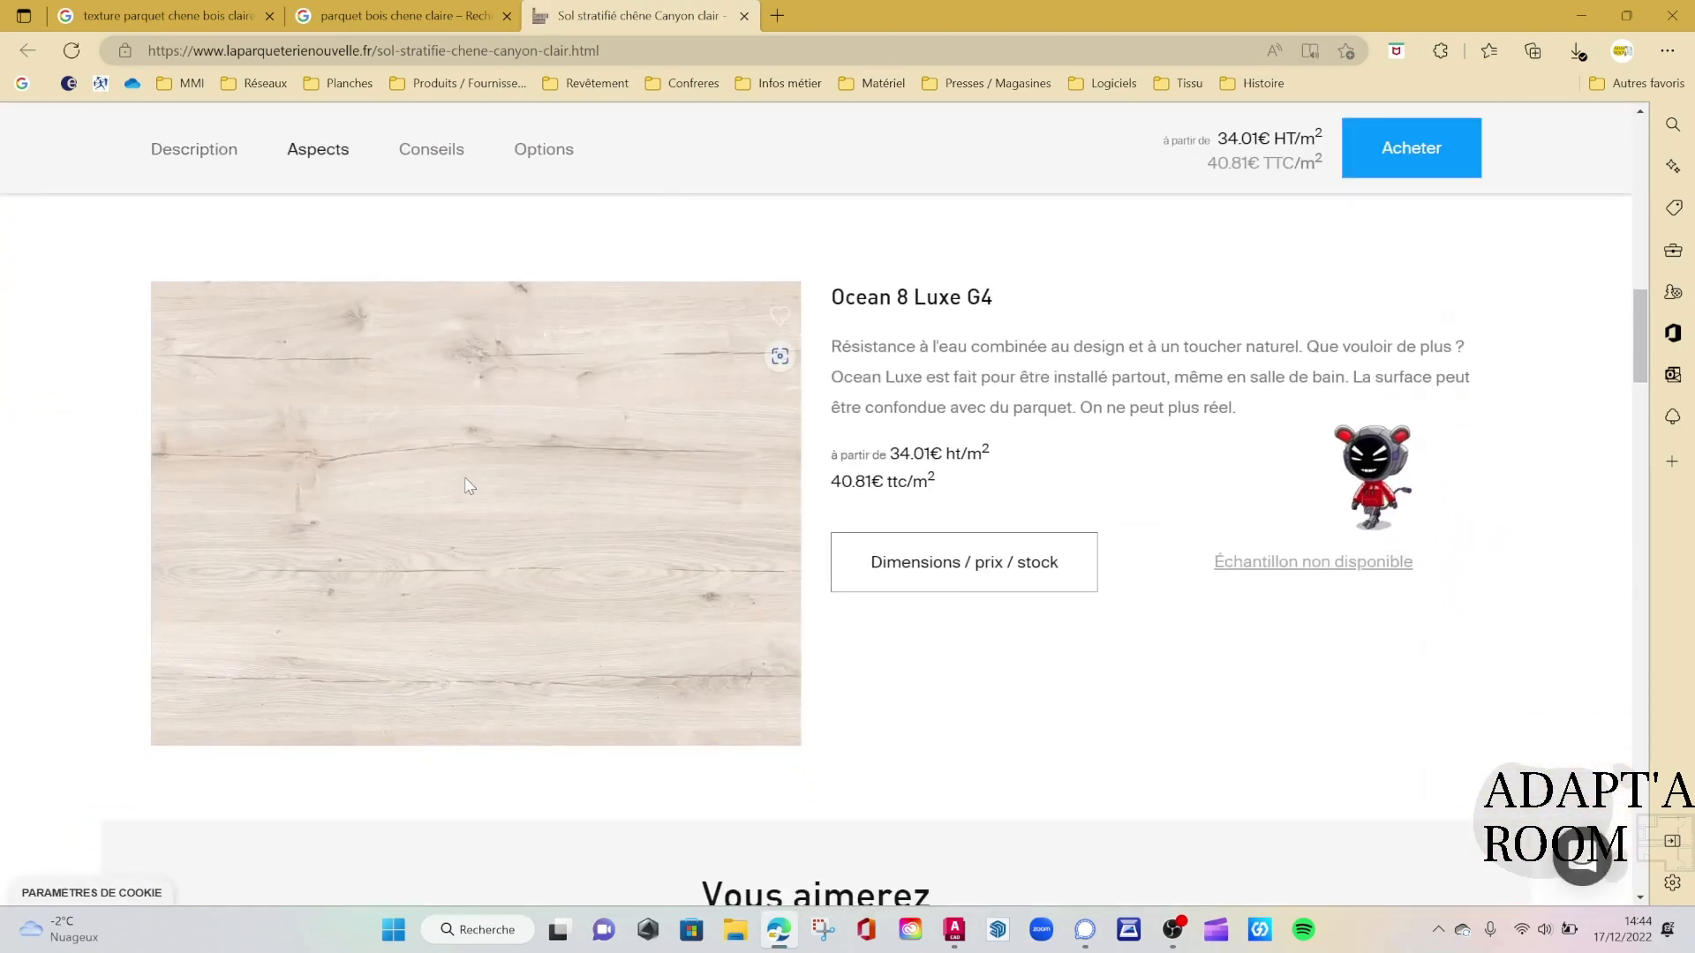
click(419, 487)
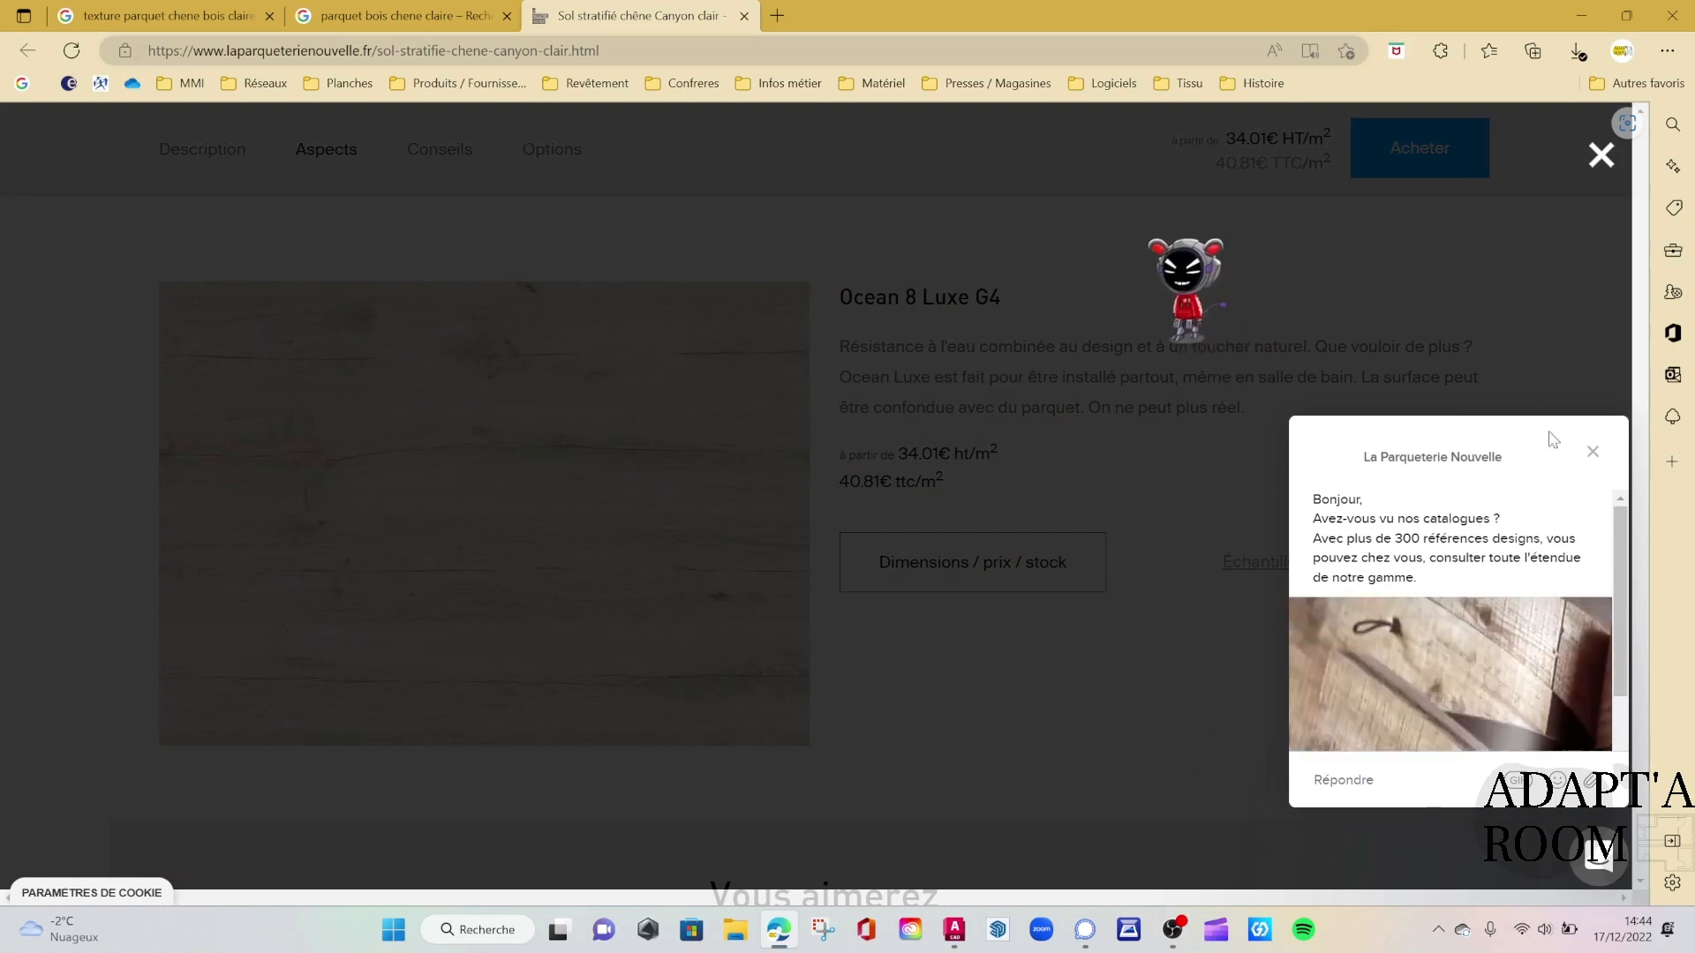
click(1593, 452)
click(1601, 157)
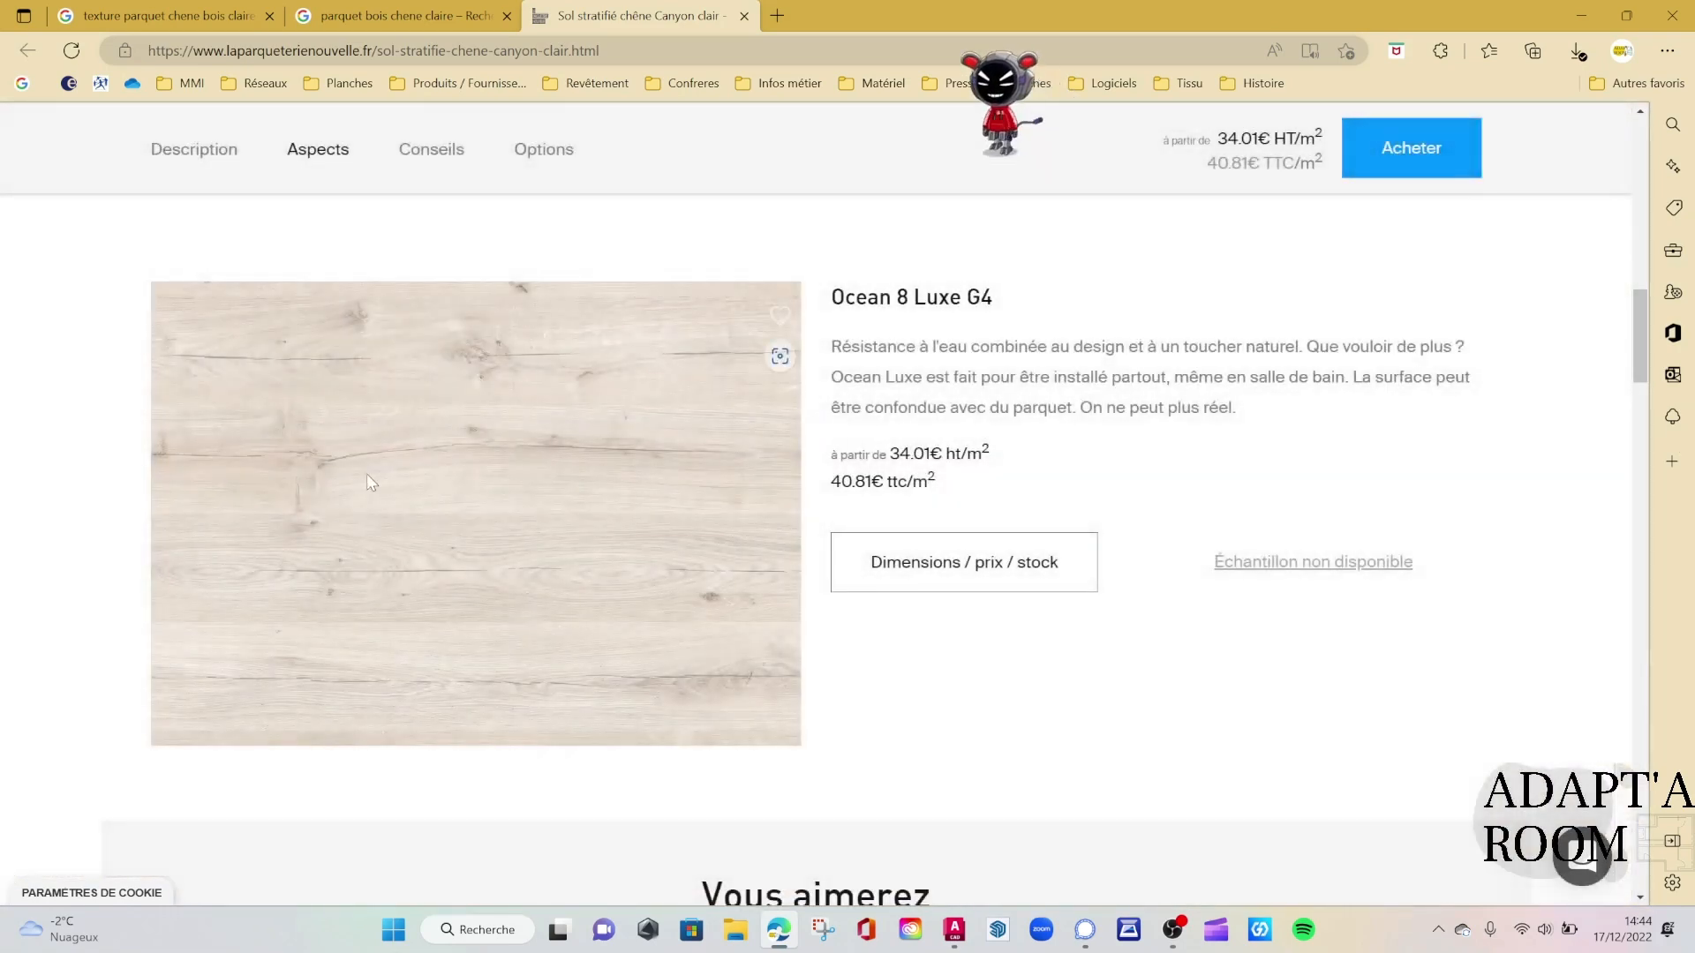
Save the Ocean 8 Luxe G4 texture picture to the desktop as JPEG sol-stratifie-chene-canyon-clair_laparqueterienouvelle_2800
right_click(405, 441)
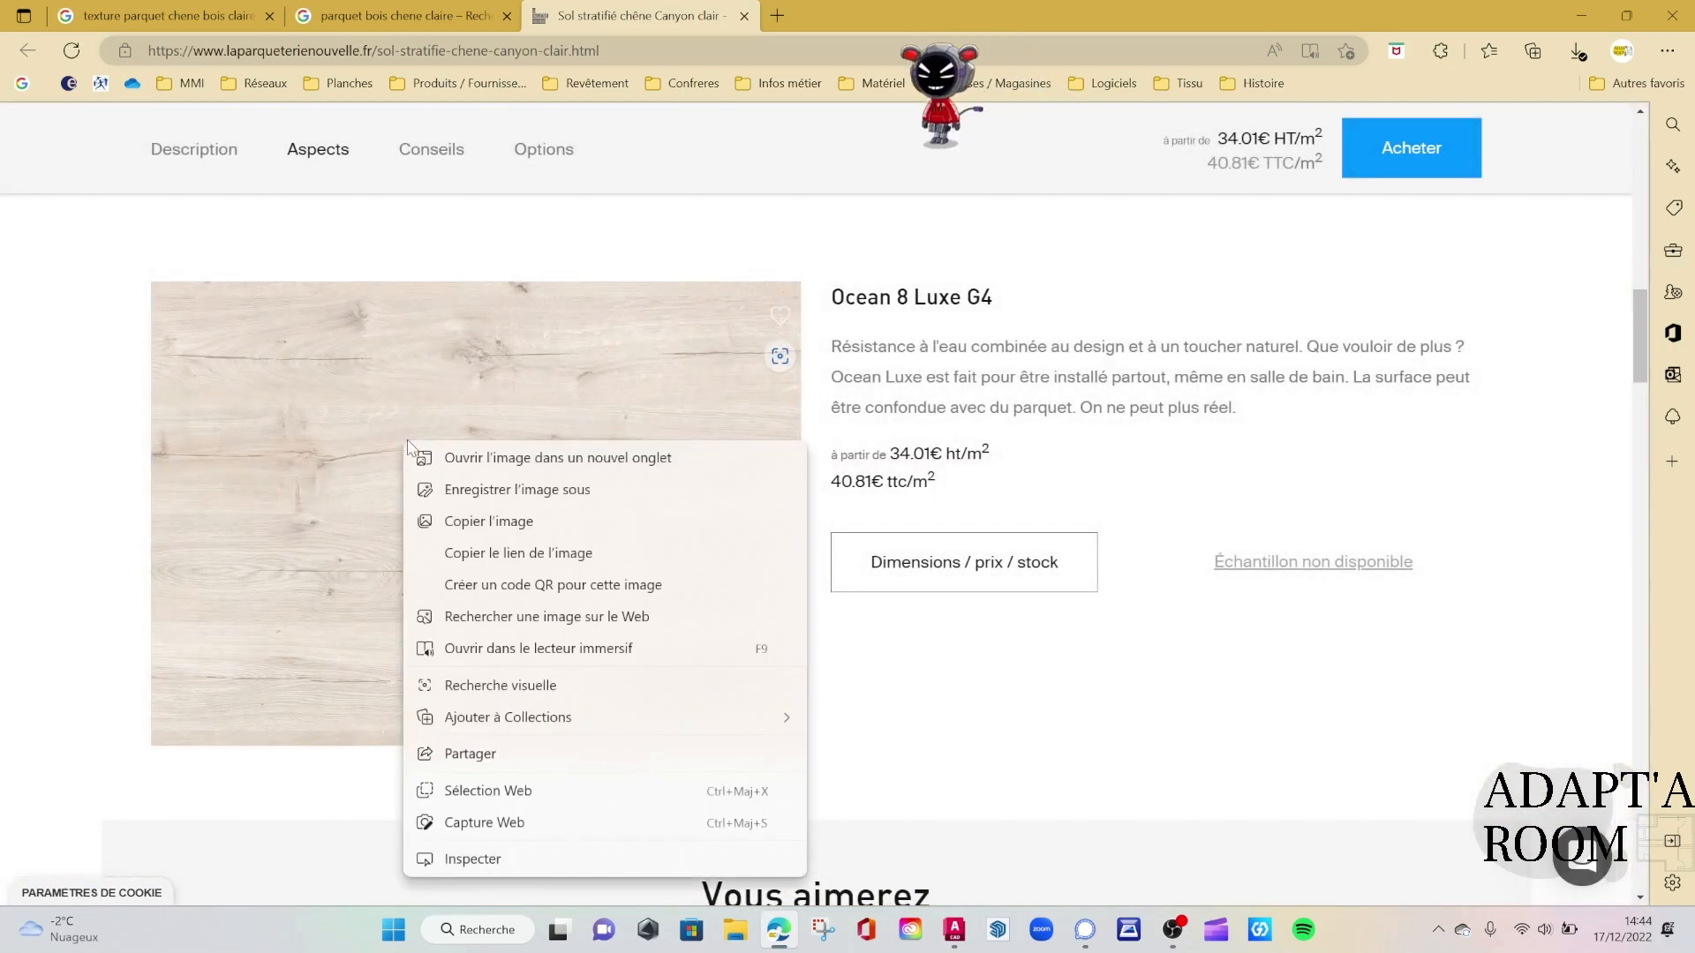
click(517, 491)
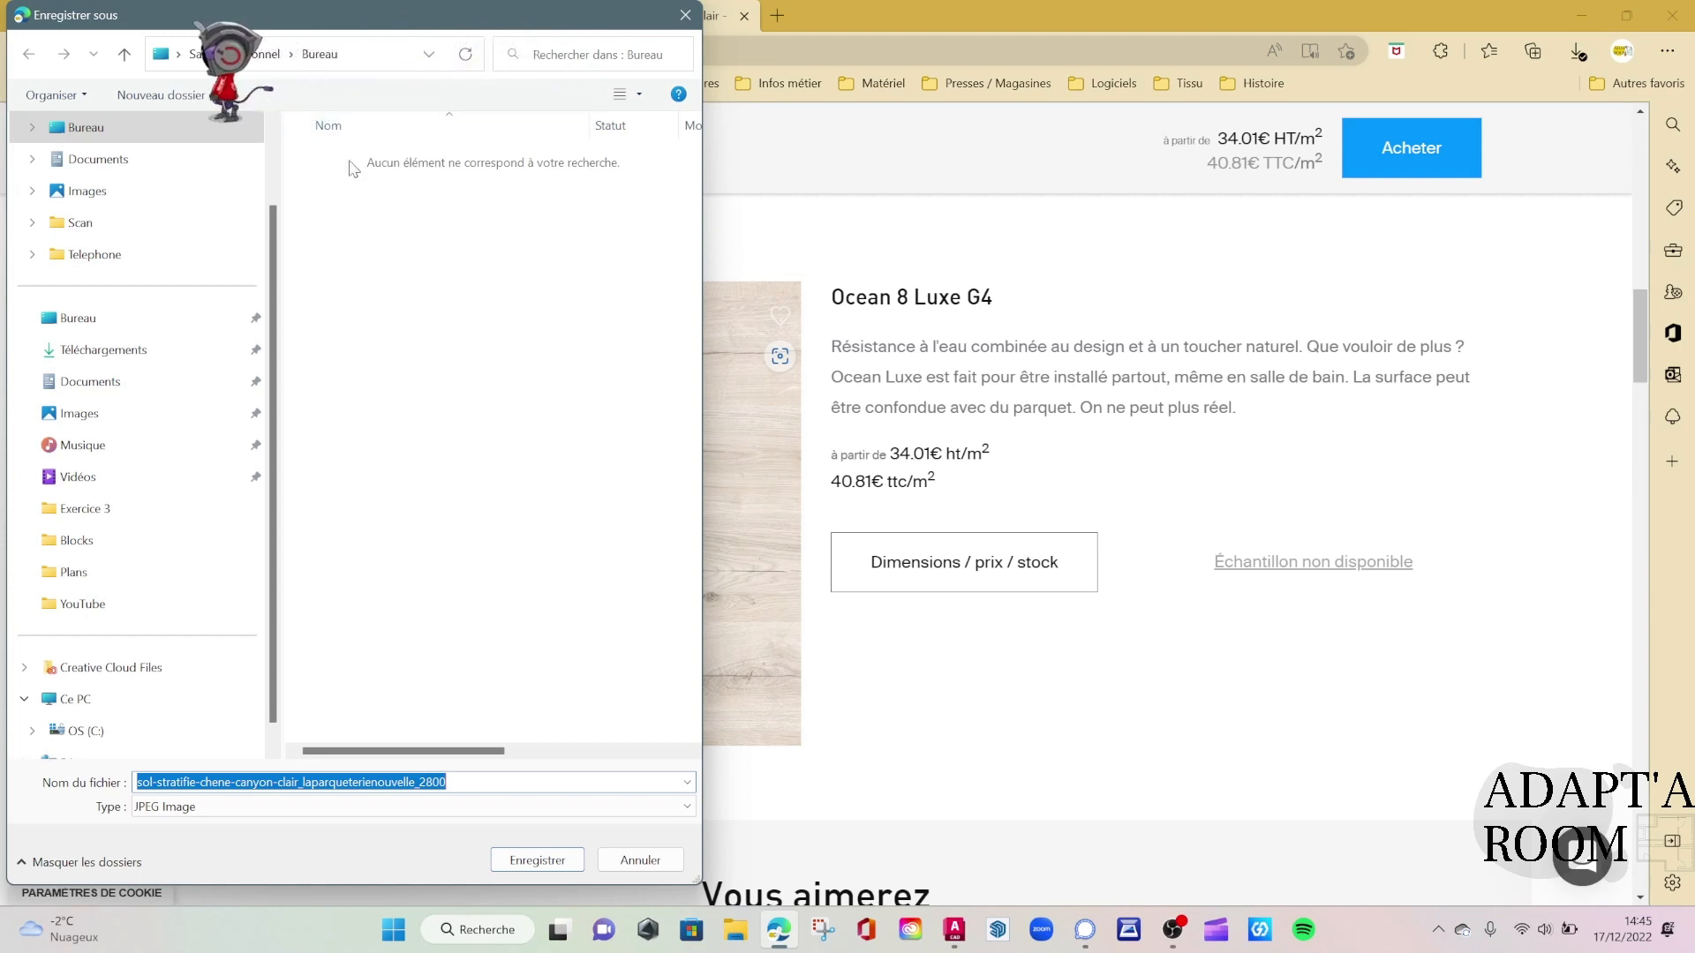
click(85, 129)
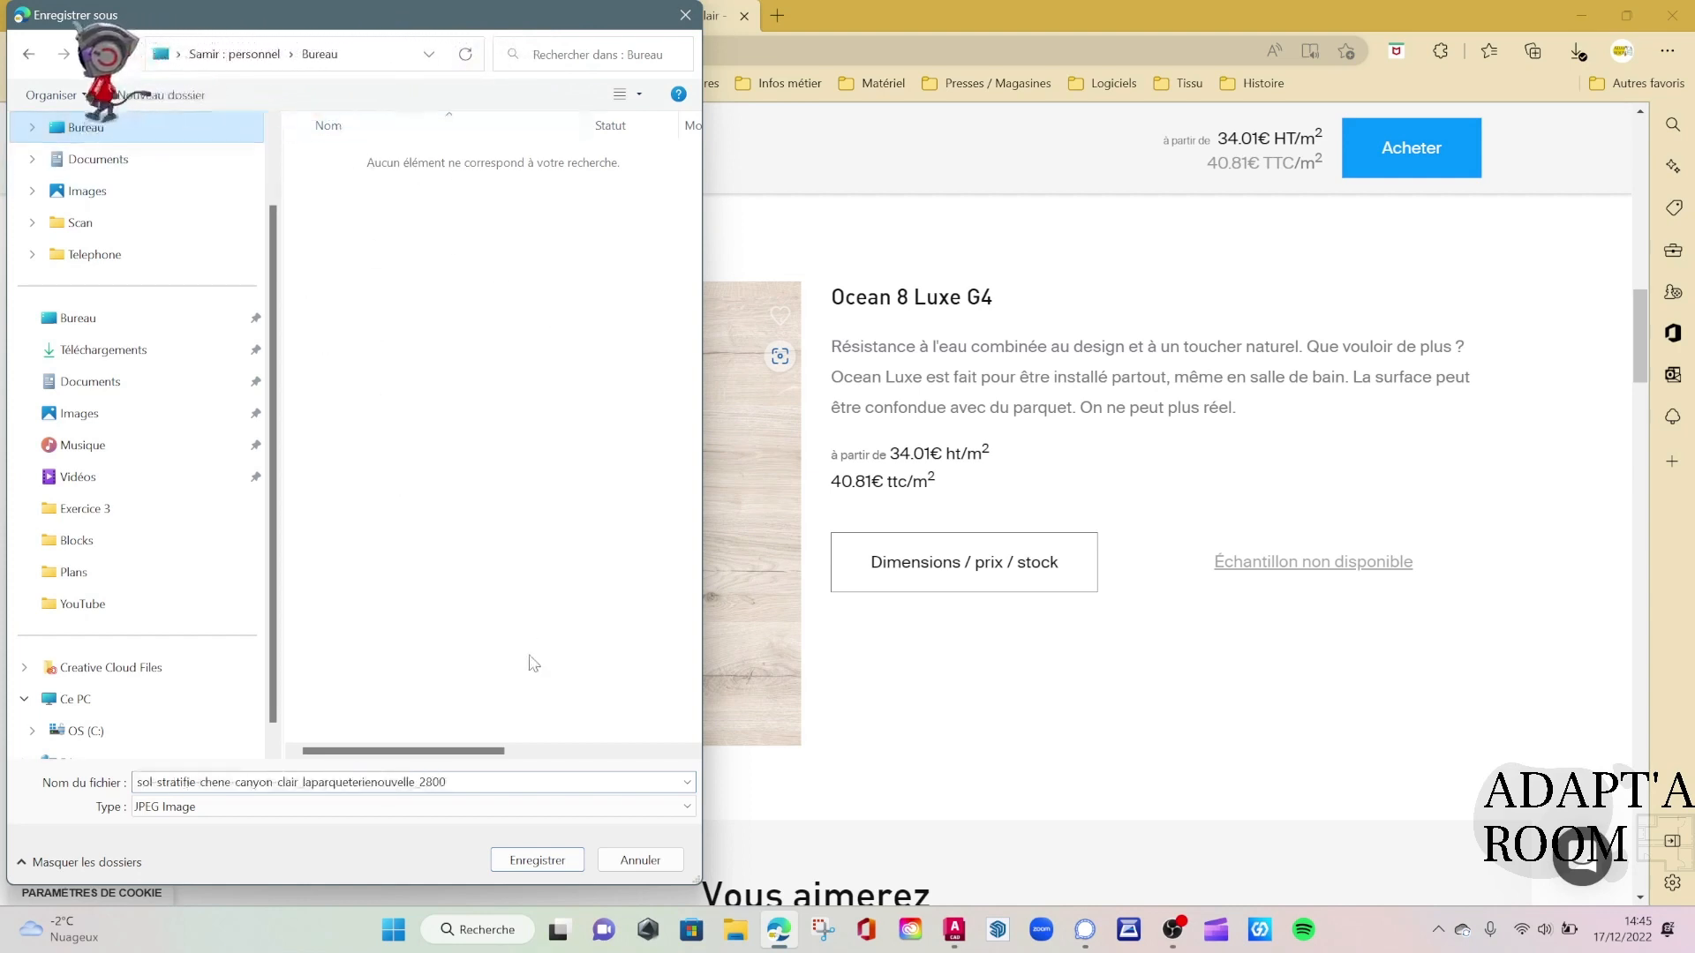
click(524, 869)
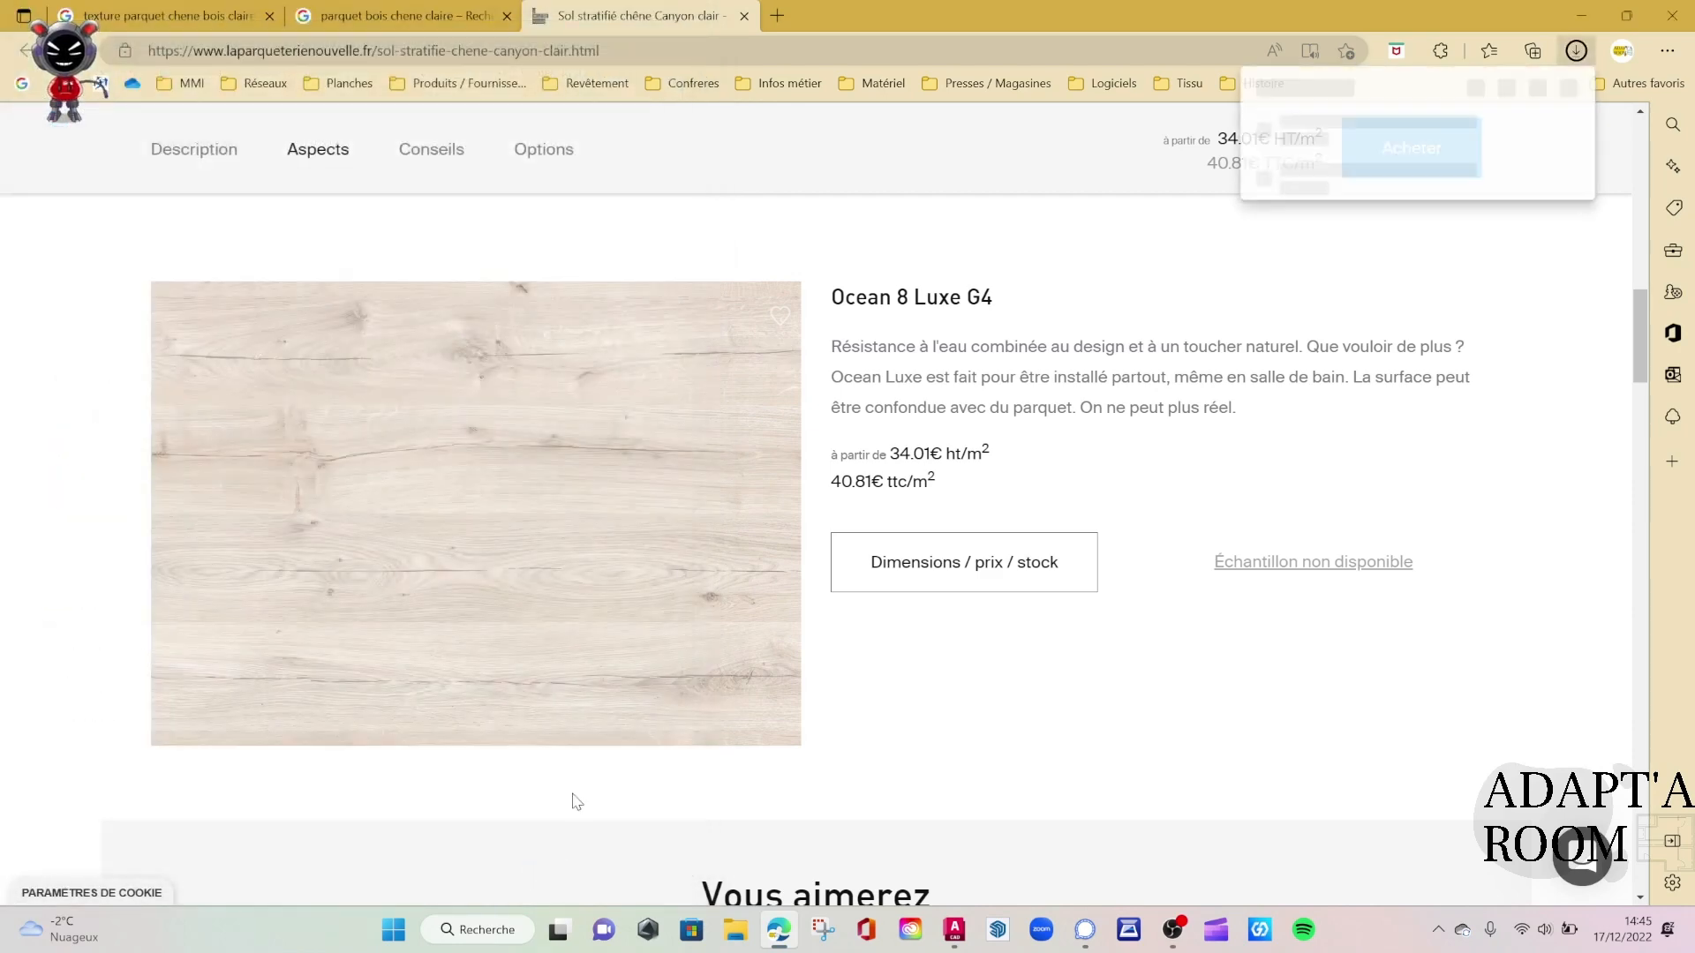
Minimize the browser and AutoCAD, and place the saved Canyon clair image directly below the plancher-bois-clair file on the desktop
click(1582, 14)
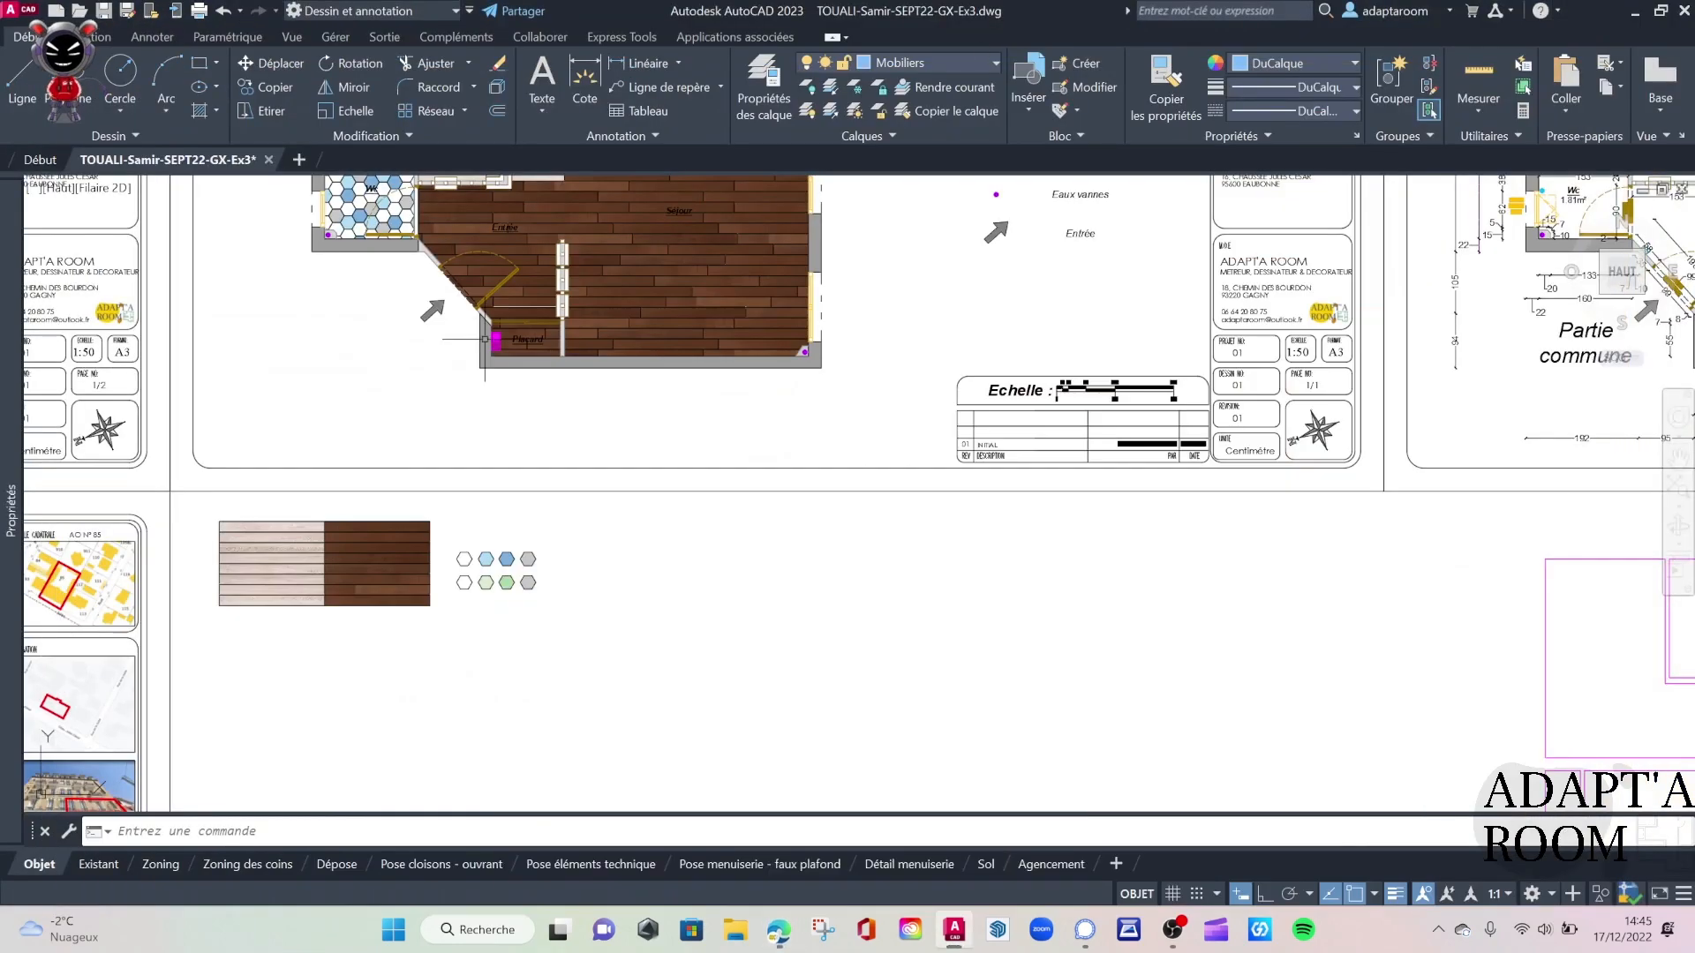
click(1633, 13)
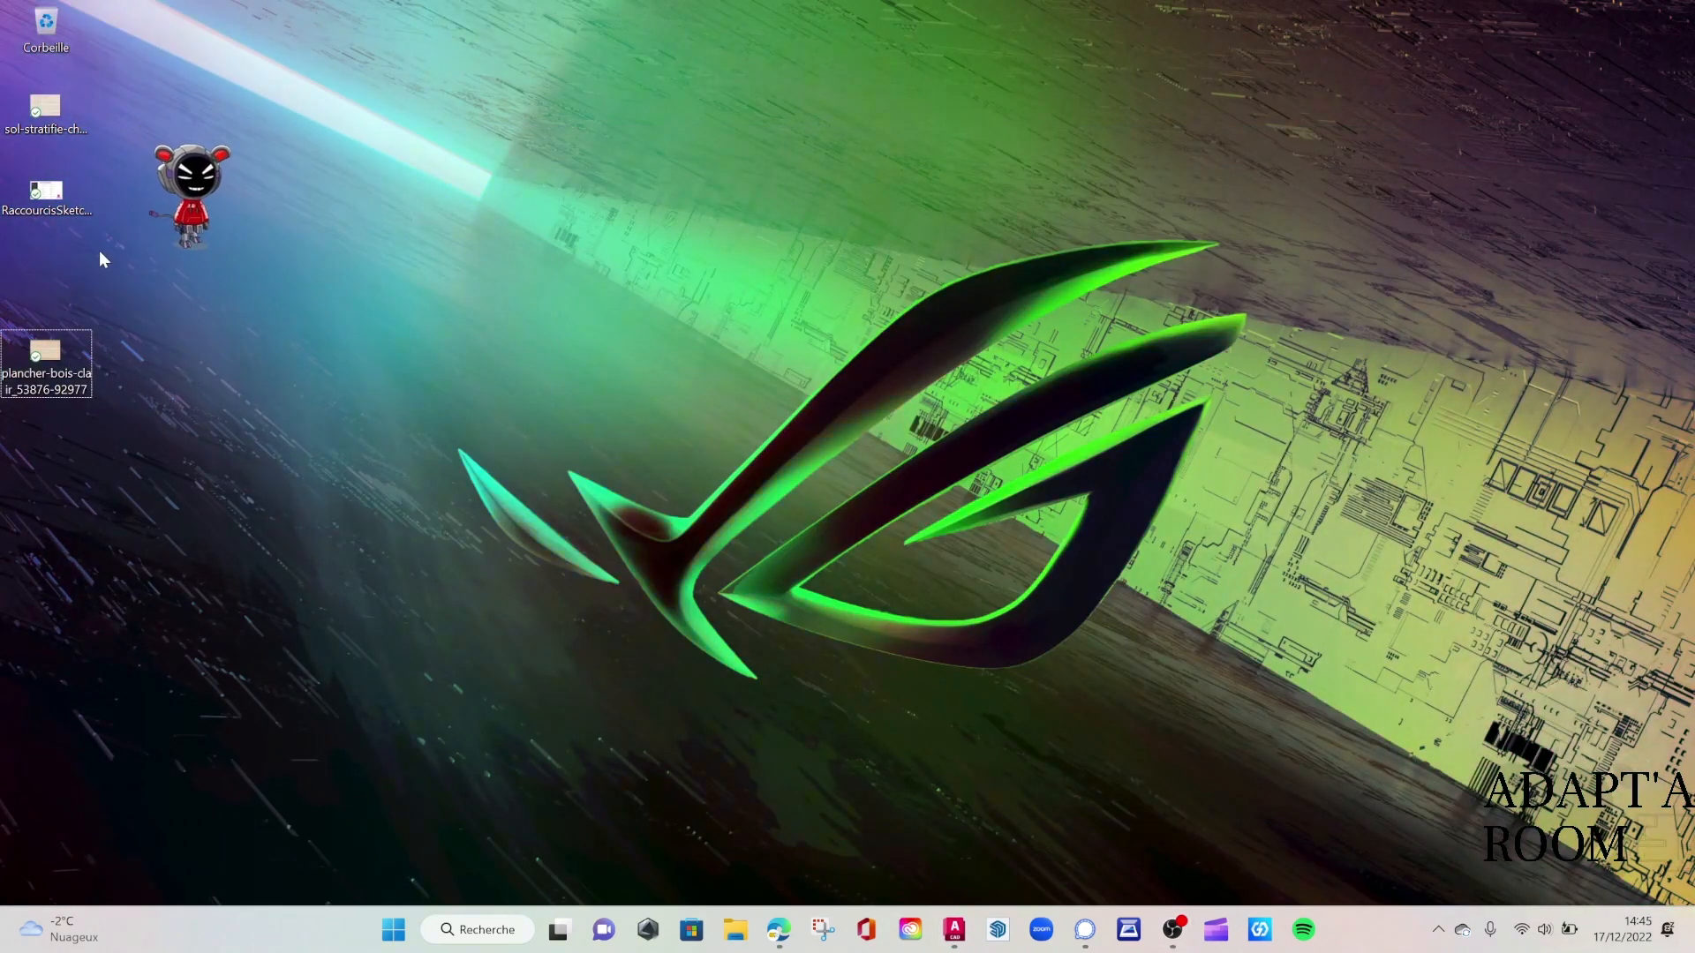
drag(49, 105, 35, 452)
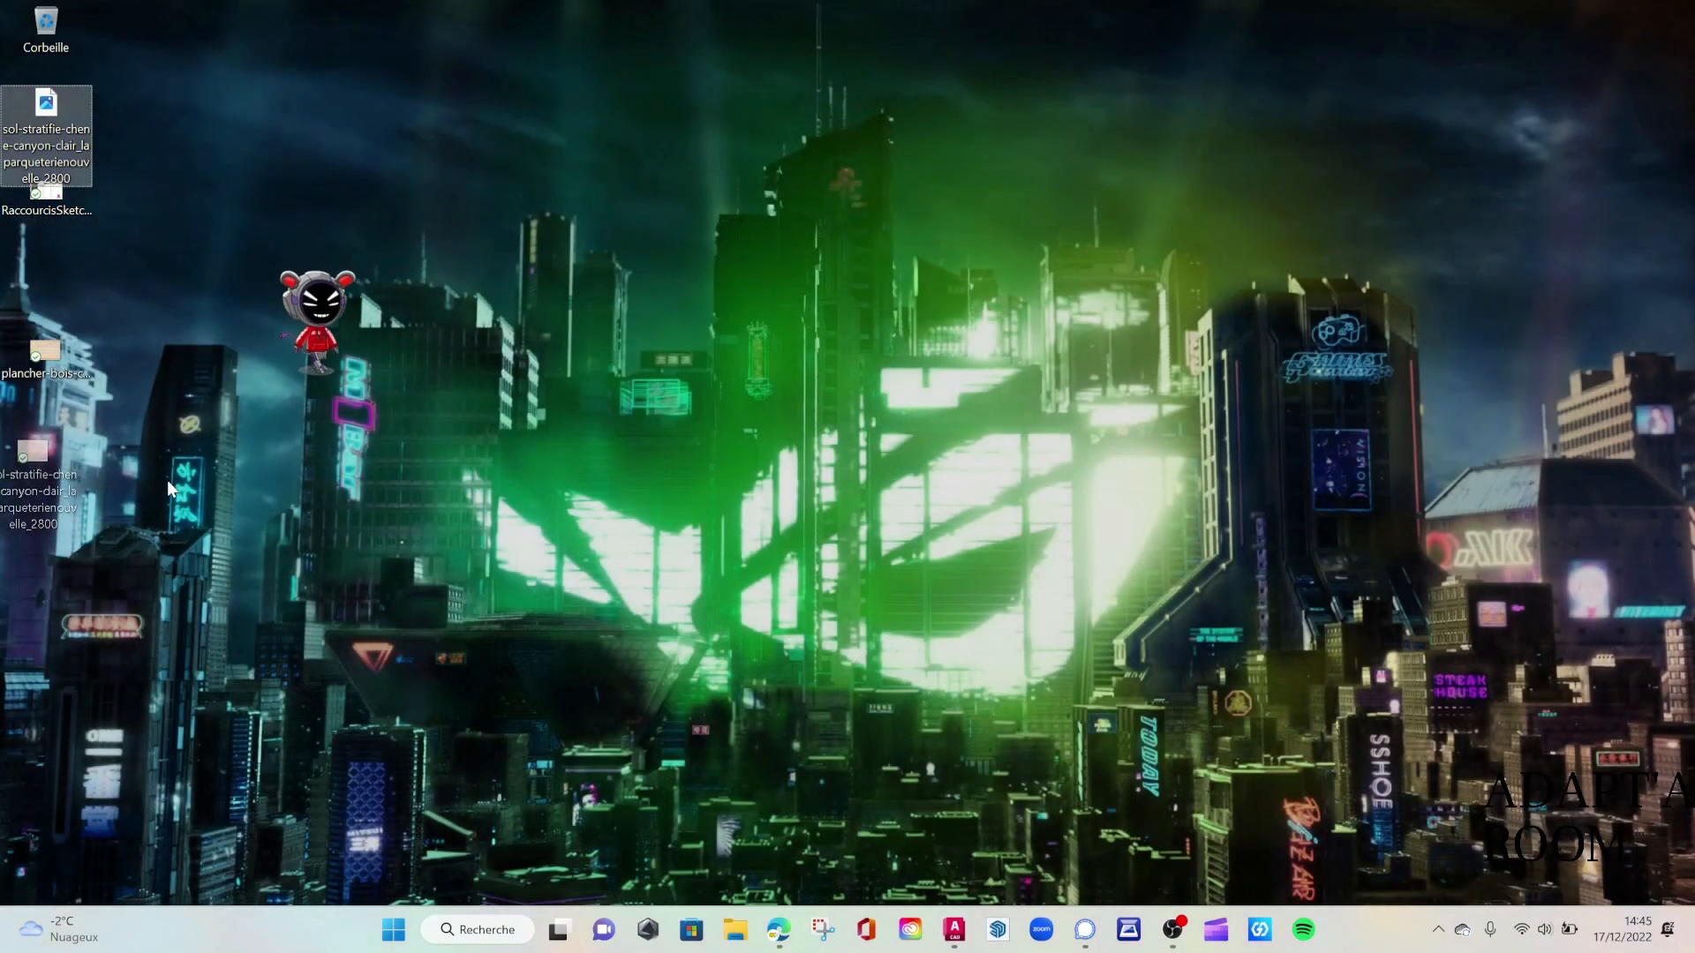
drag(167, 480, 61, 431)
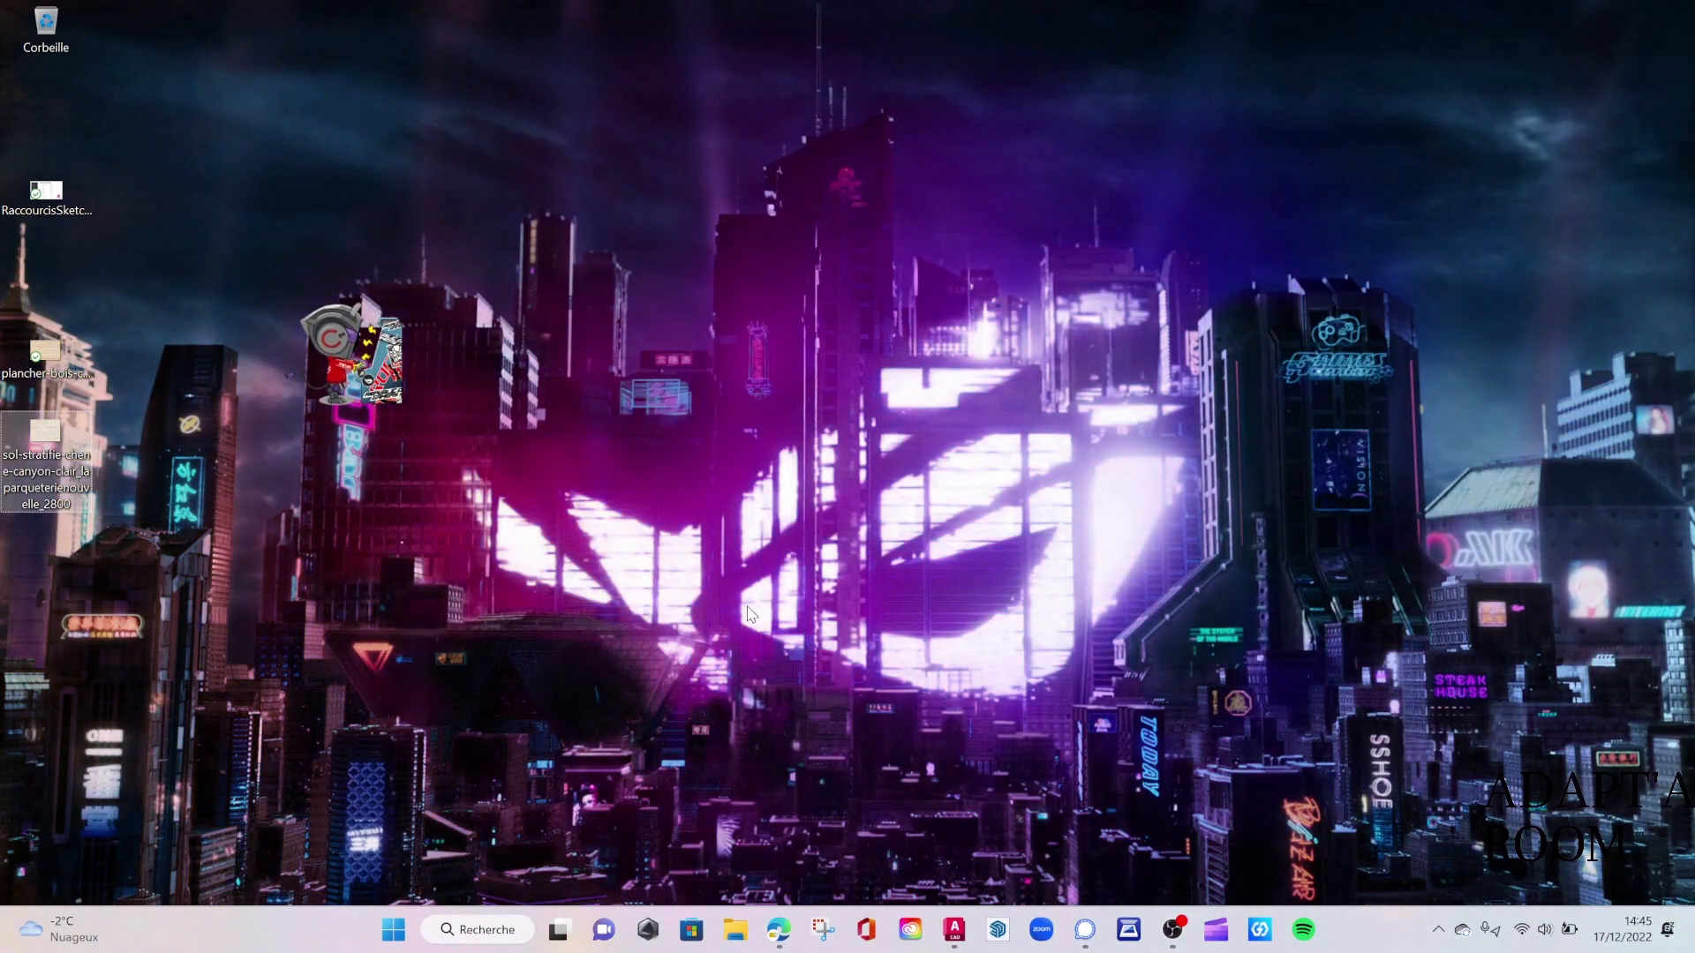
Switch to AutoCAD and paste the Canyon clair image unrotated below the hexagon samples, sized freehand, with ortho mode on
click(955, 930)
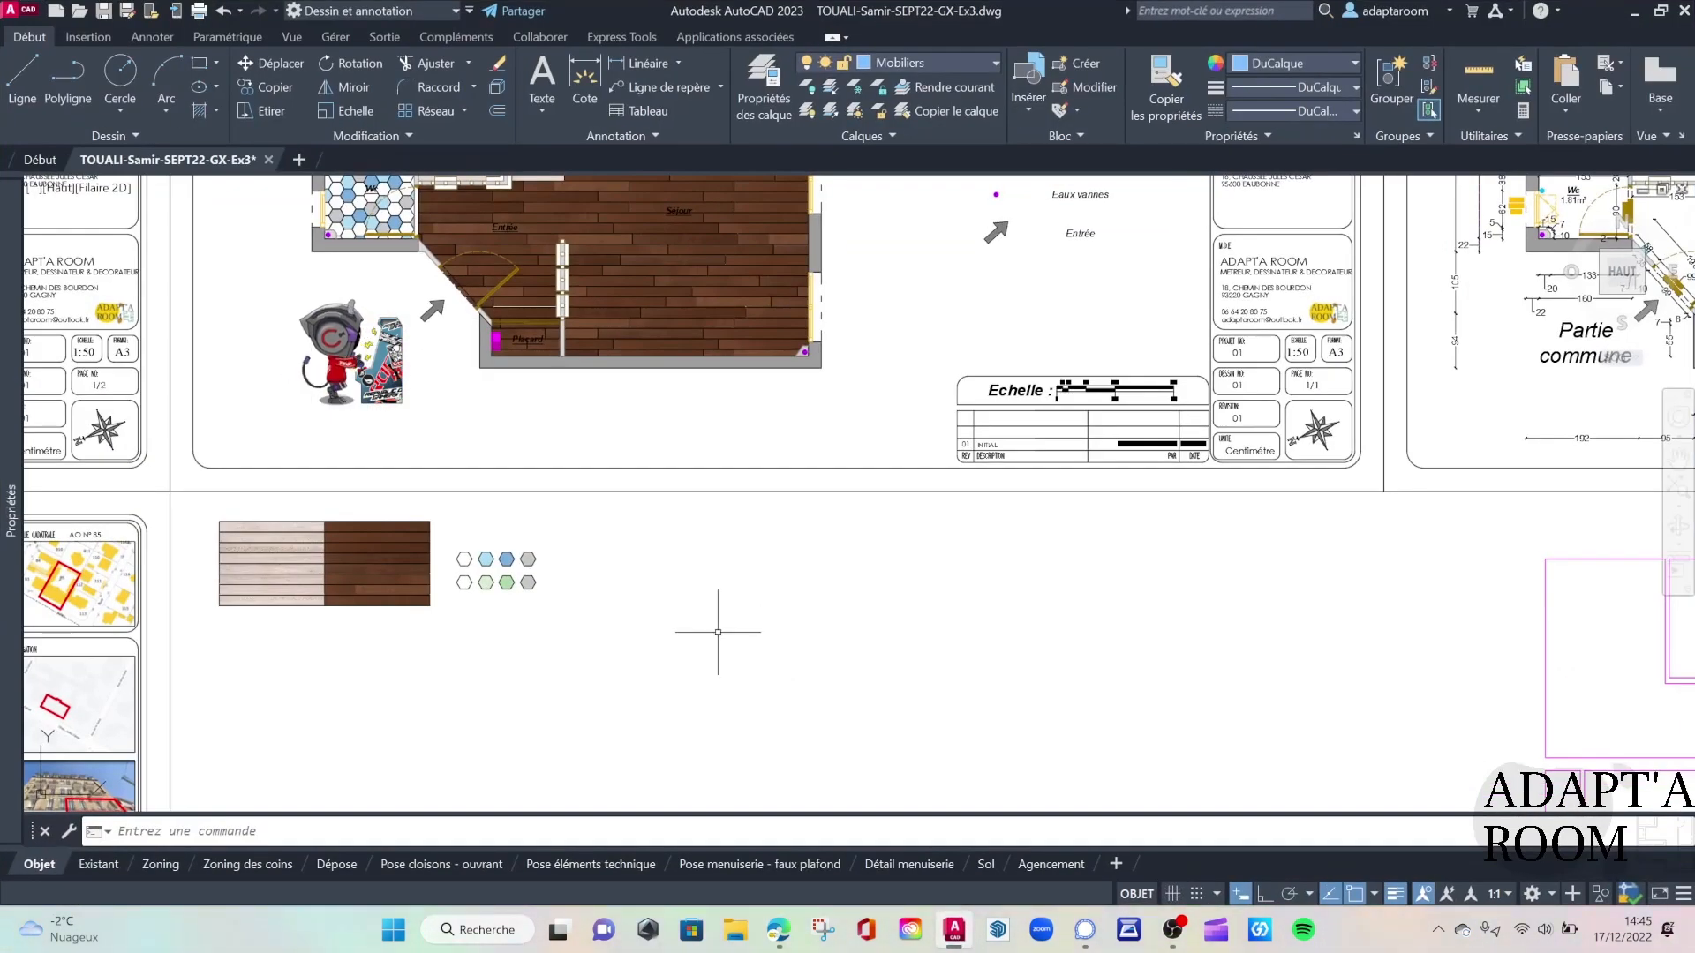
key(ctrl+v)
scroll(662, 594, down, 2)
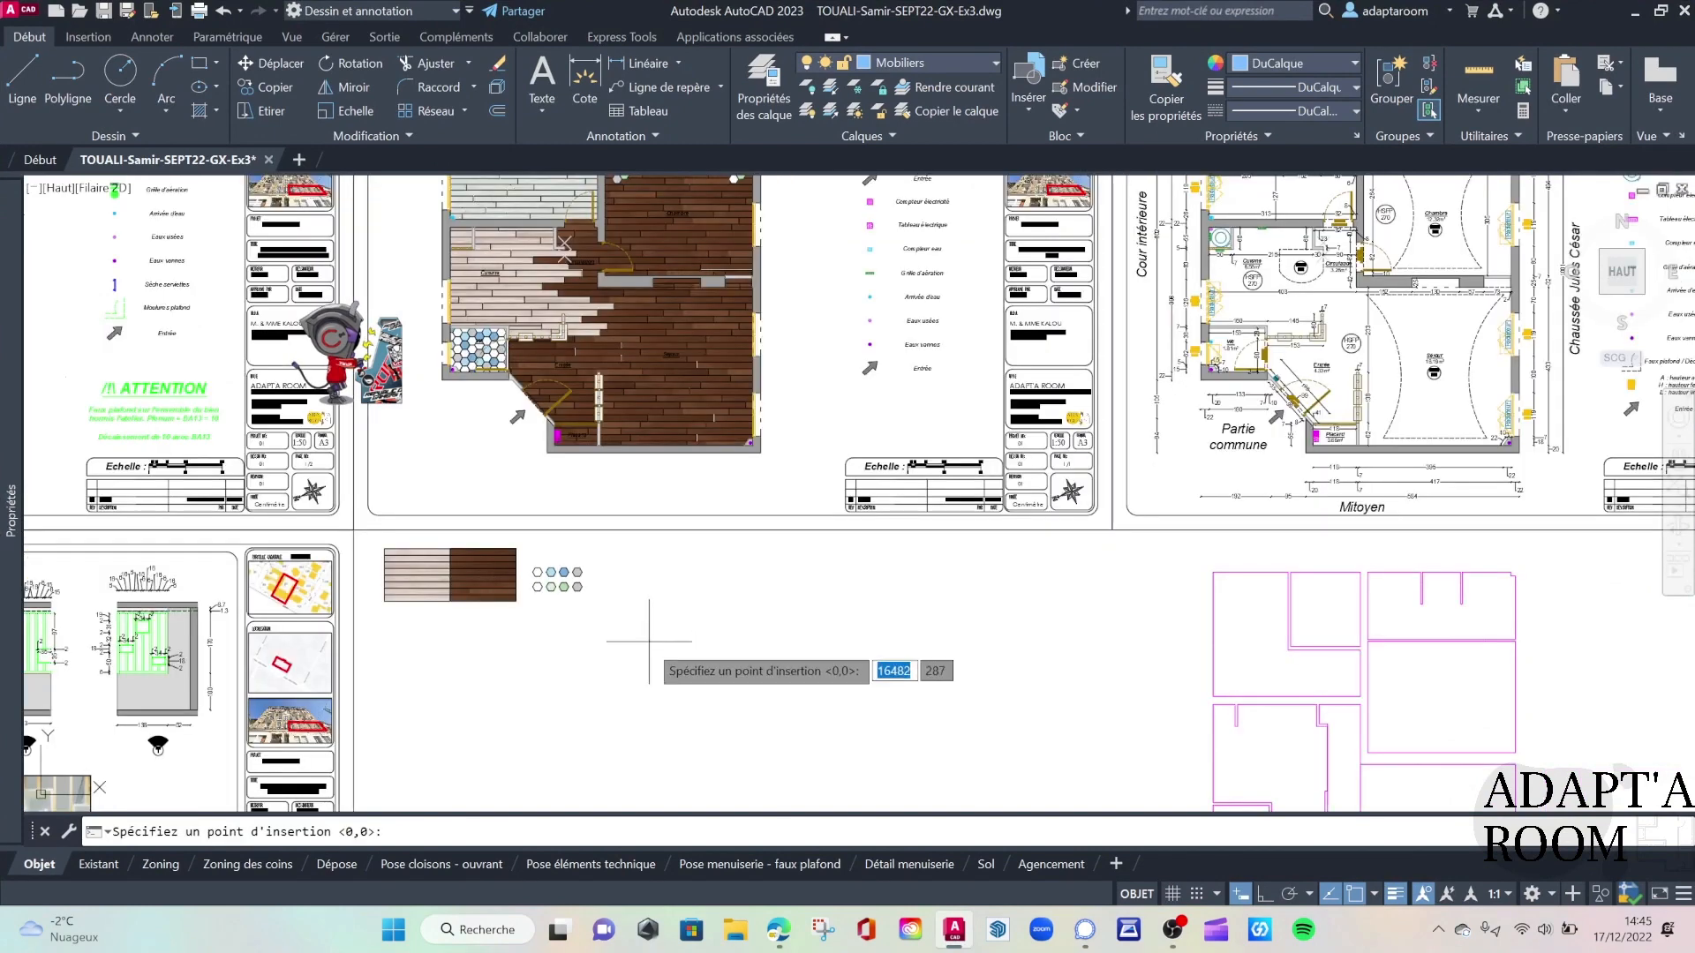
click(647, 698)
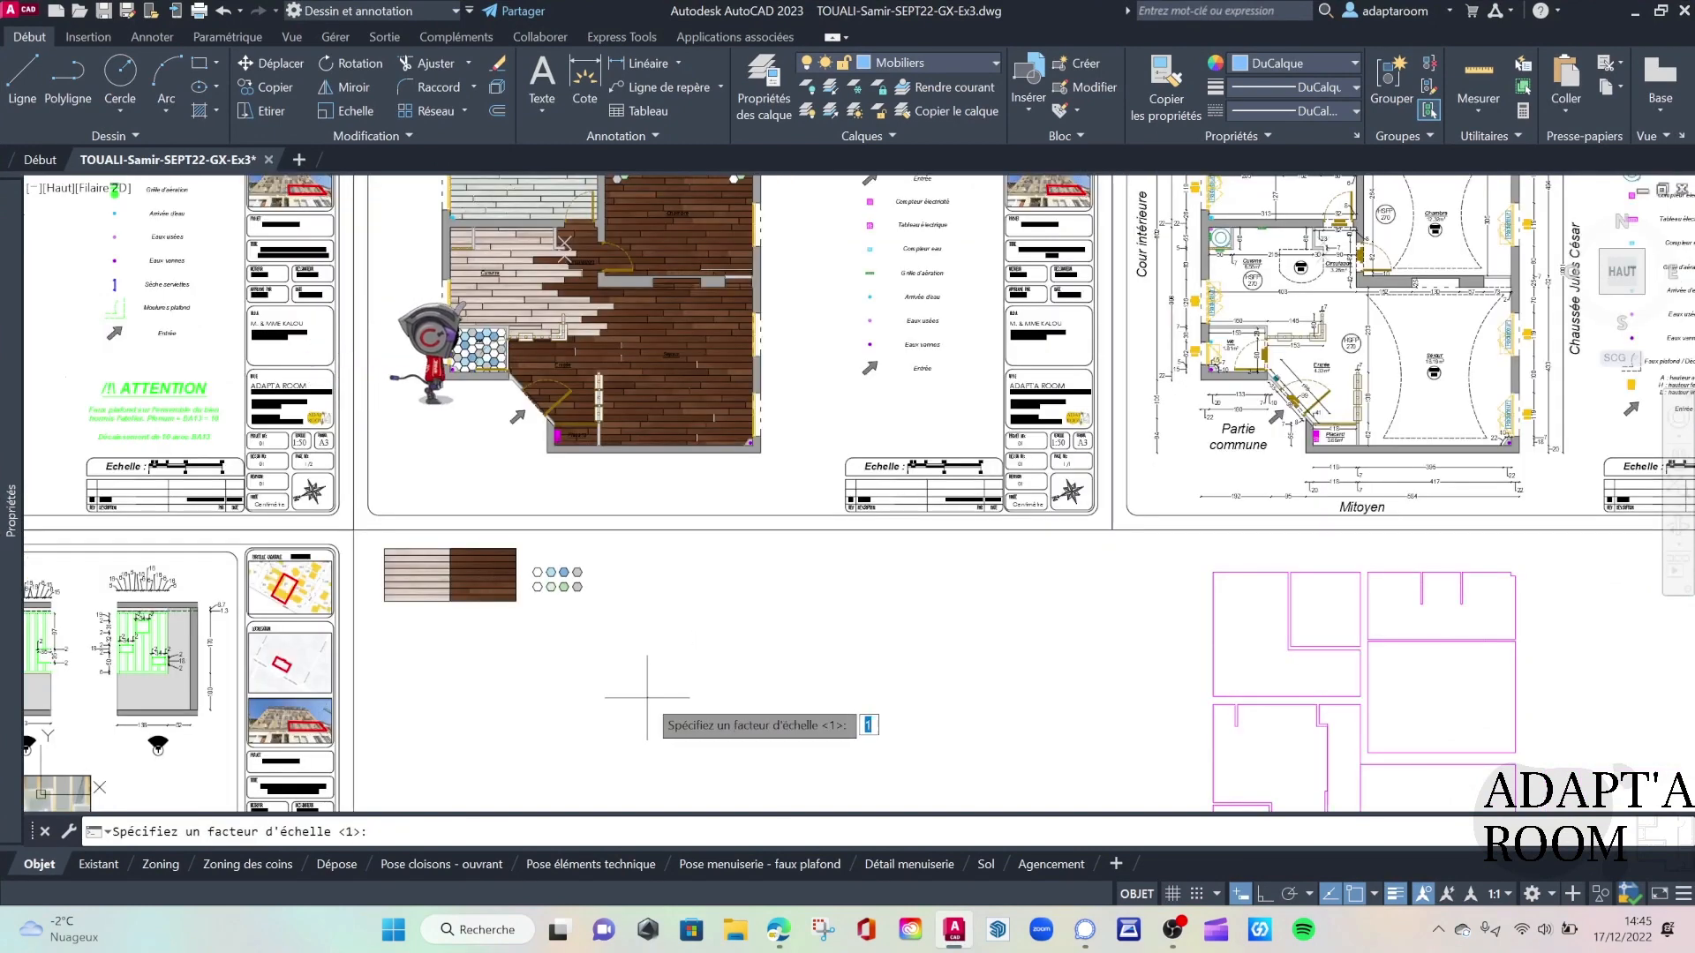
click(772, 631)
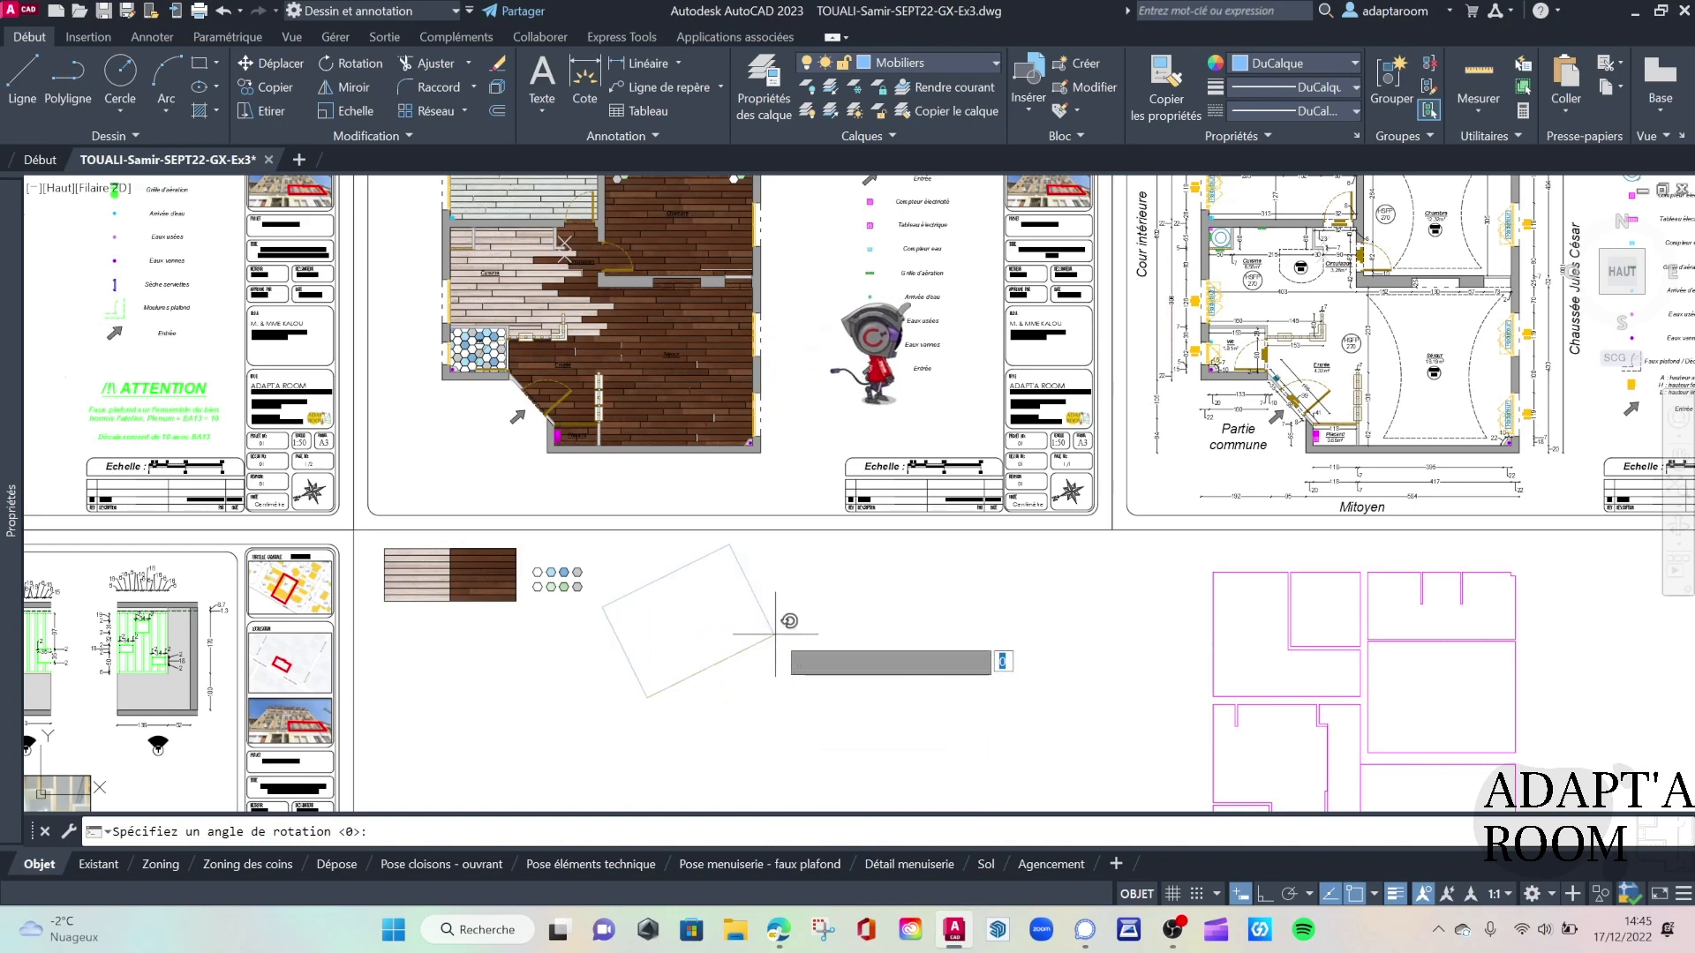
key(F8)
click(842, 651)
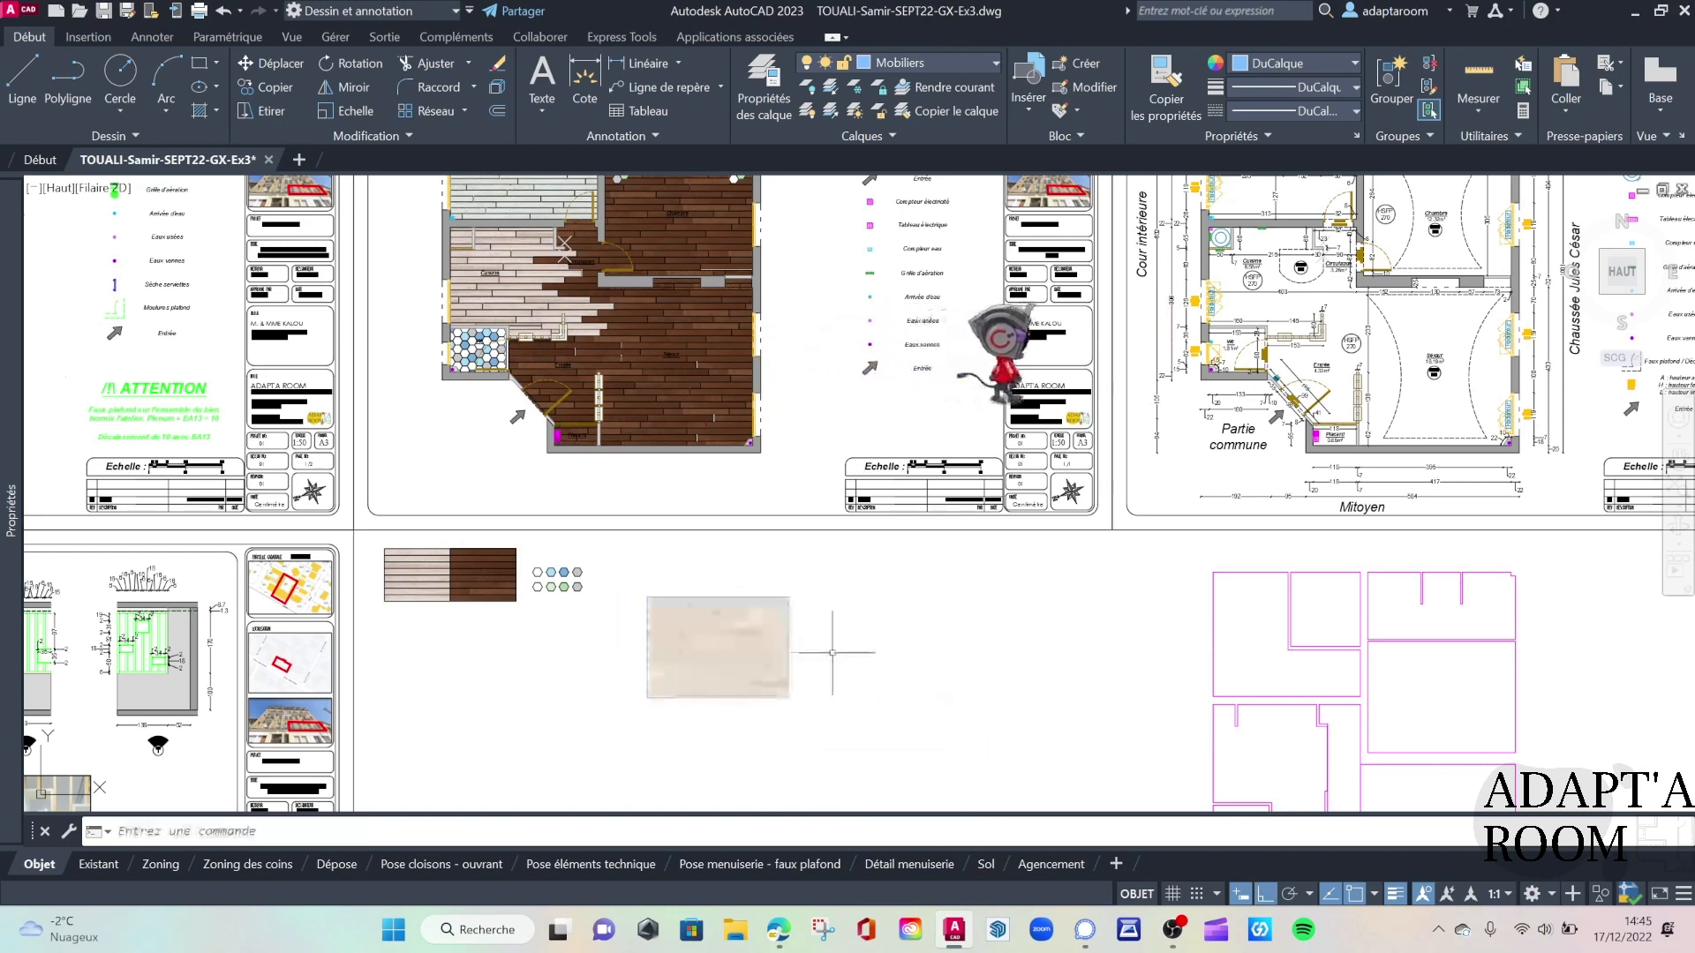
Examine the grain of the pasted oak image and compare it with the light and dark plank samples
scroll(831, 653, up, 10)
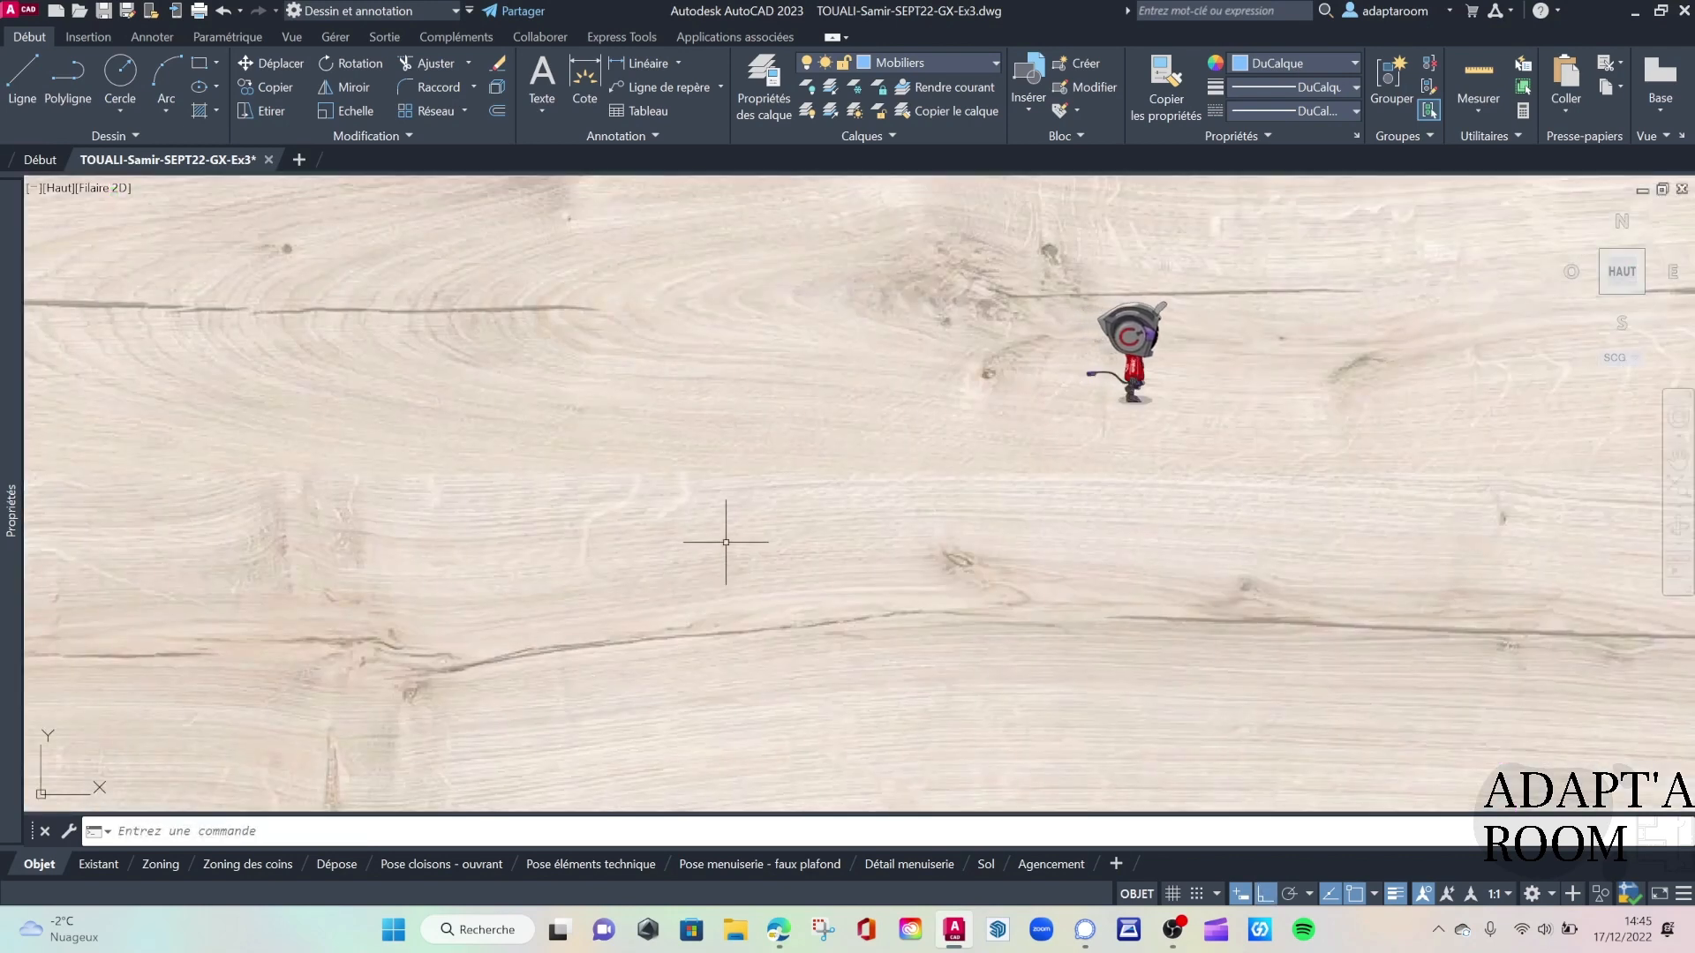
scroll(726, 542, down, 6)
middle_drag(664, 442, 876, 425)
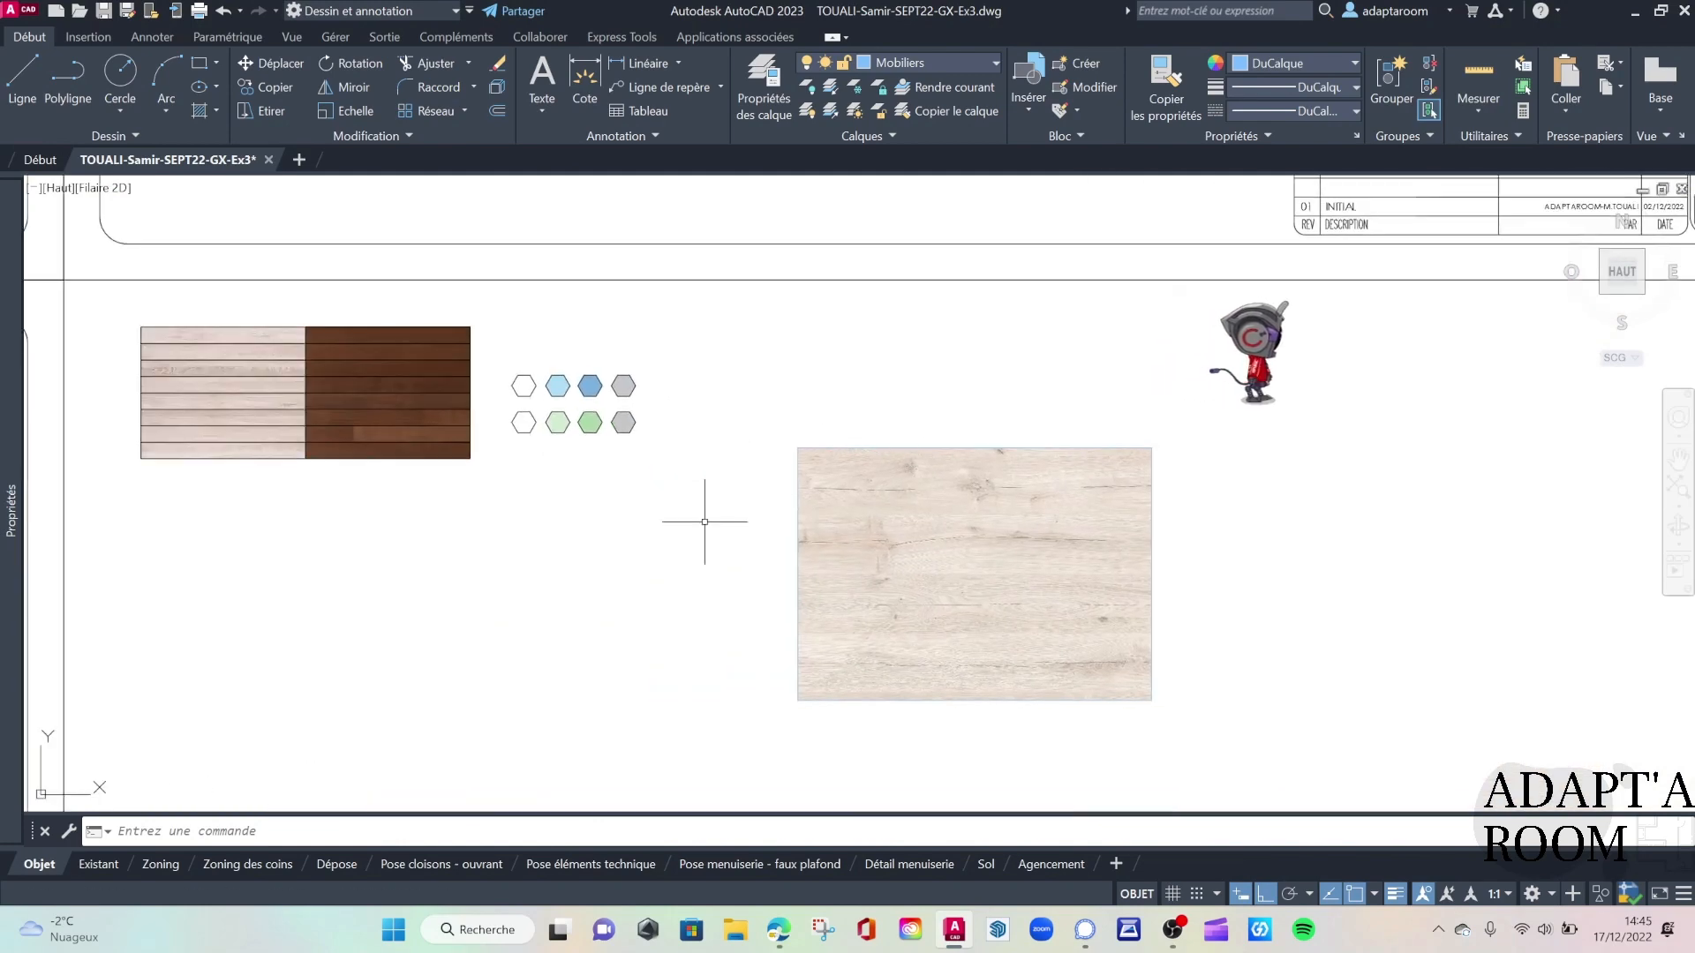
middle_drag(552, 497, 604, 714)
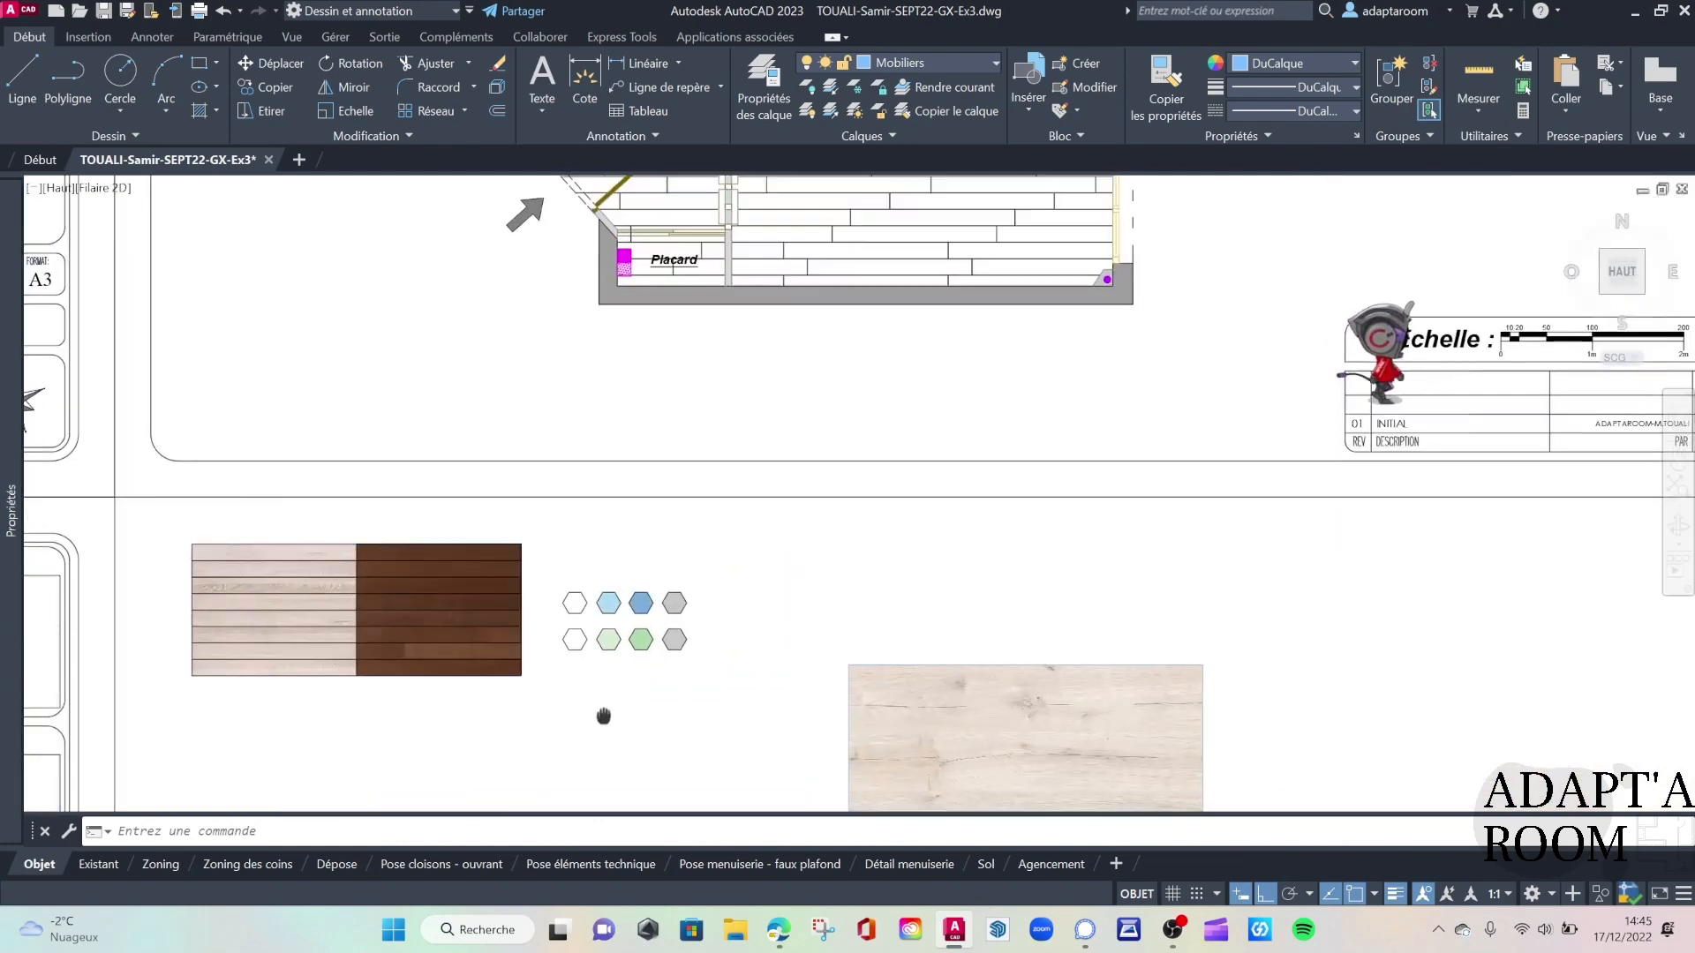
middle_drag(783, 401, 755, 430)
scroll(742, 384, down, 2)
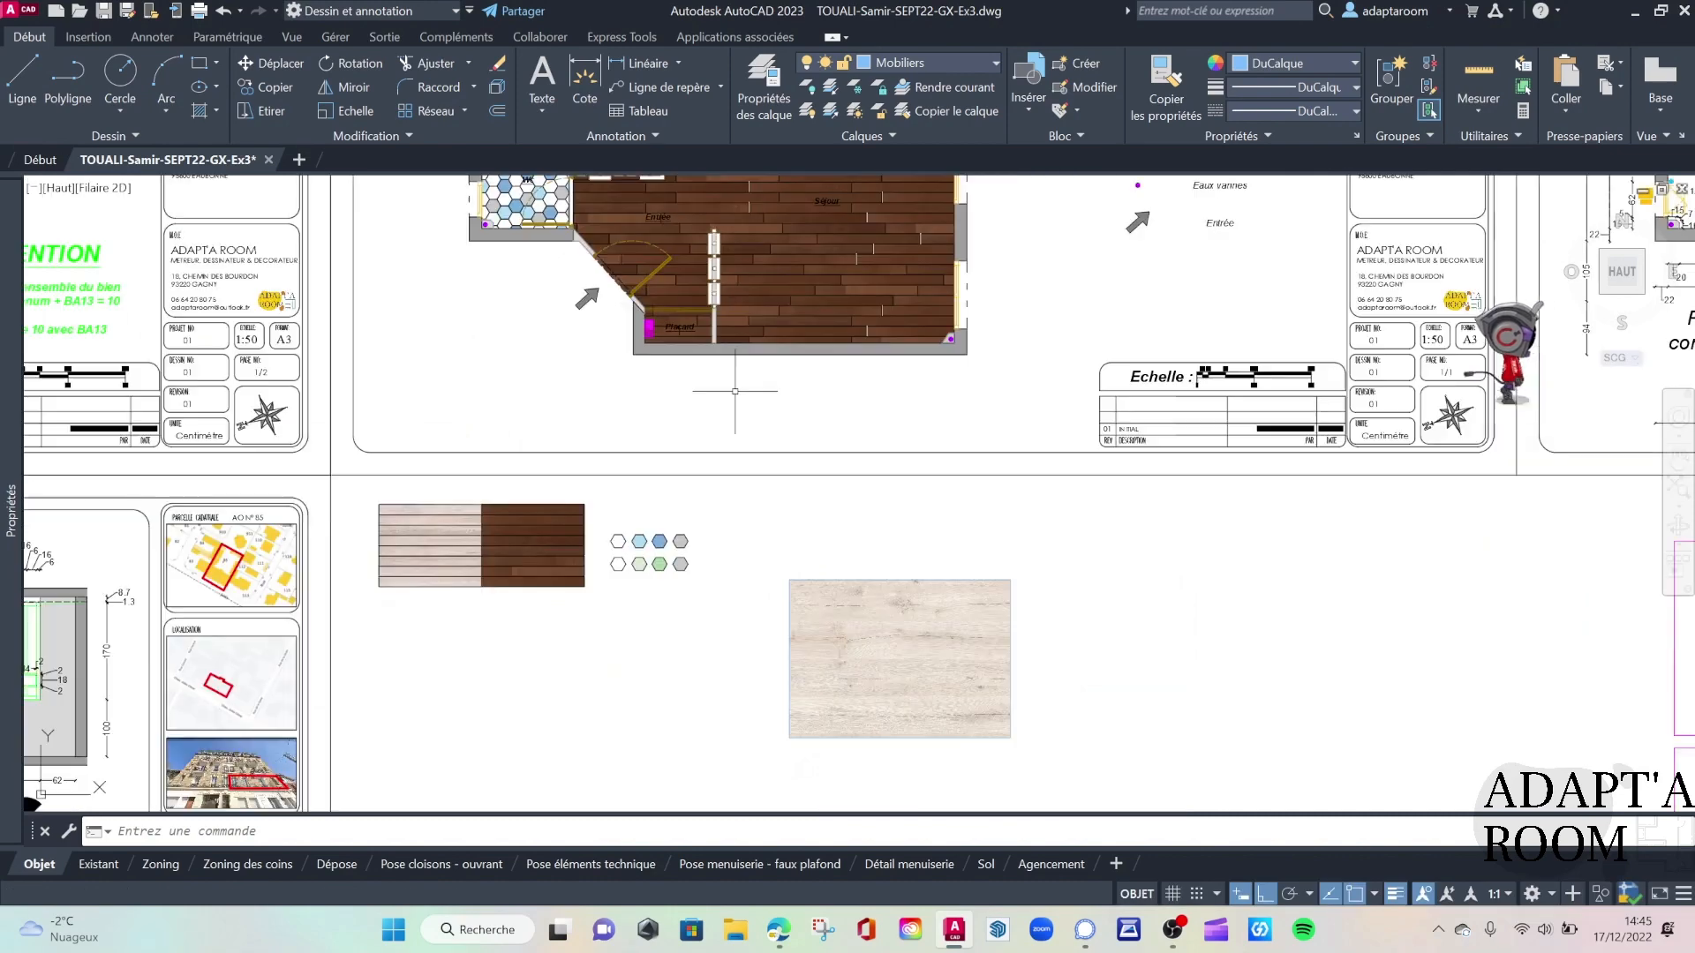
scroll(492, 582, up, 4)
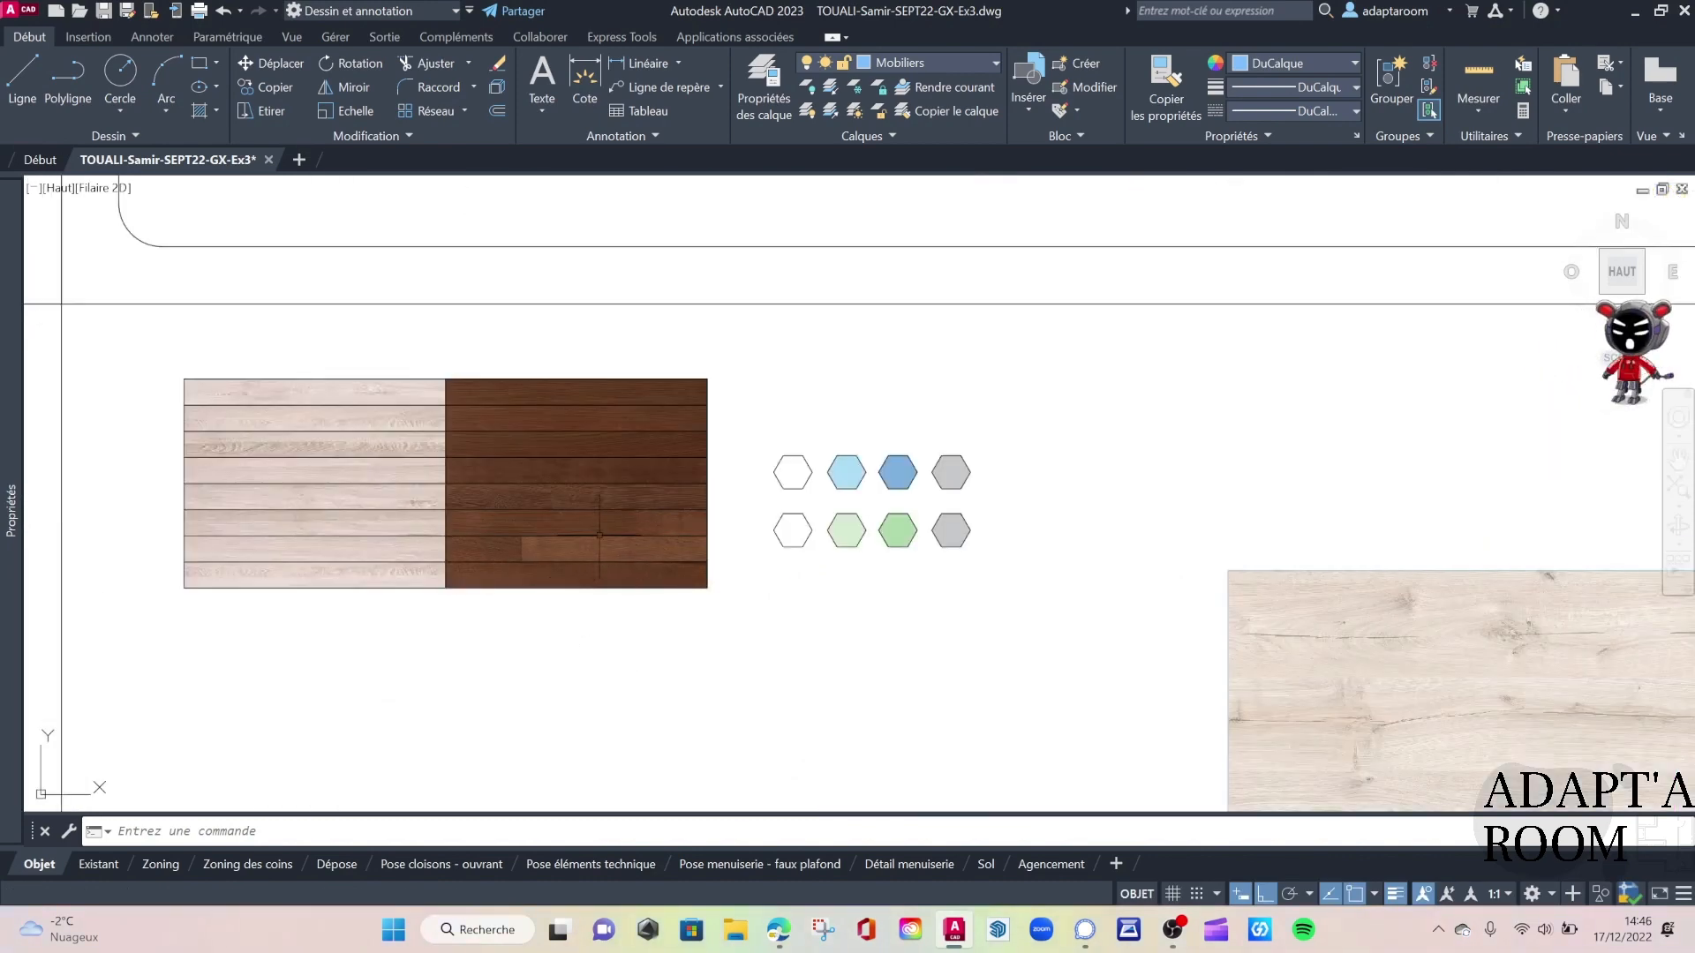
scroll(586, 383, down, 2)
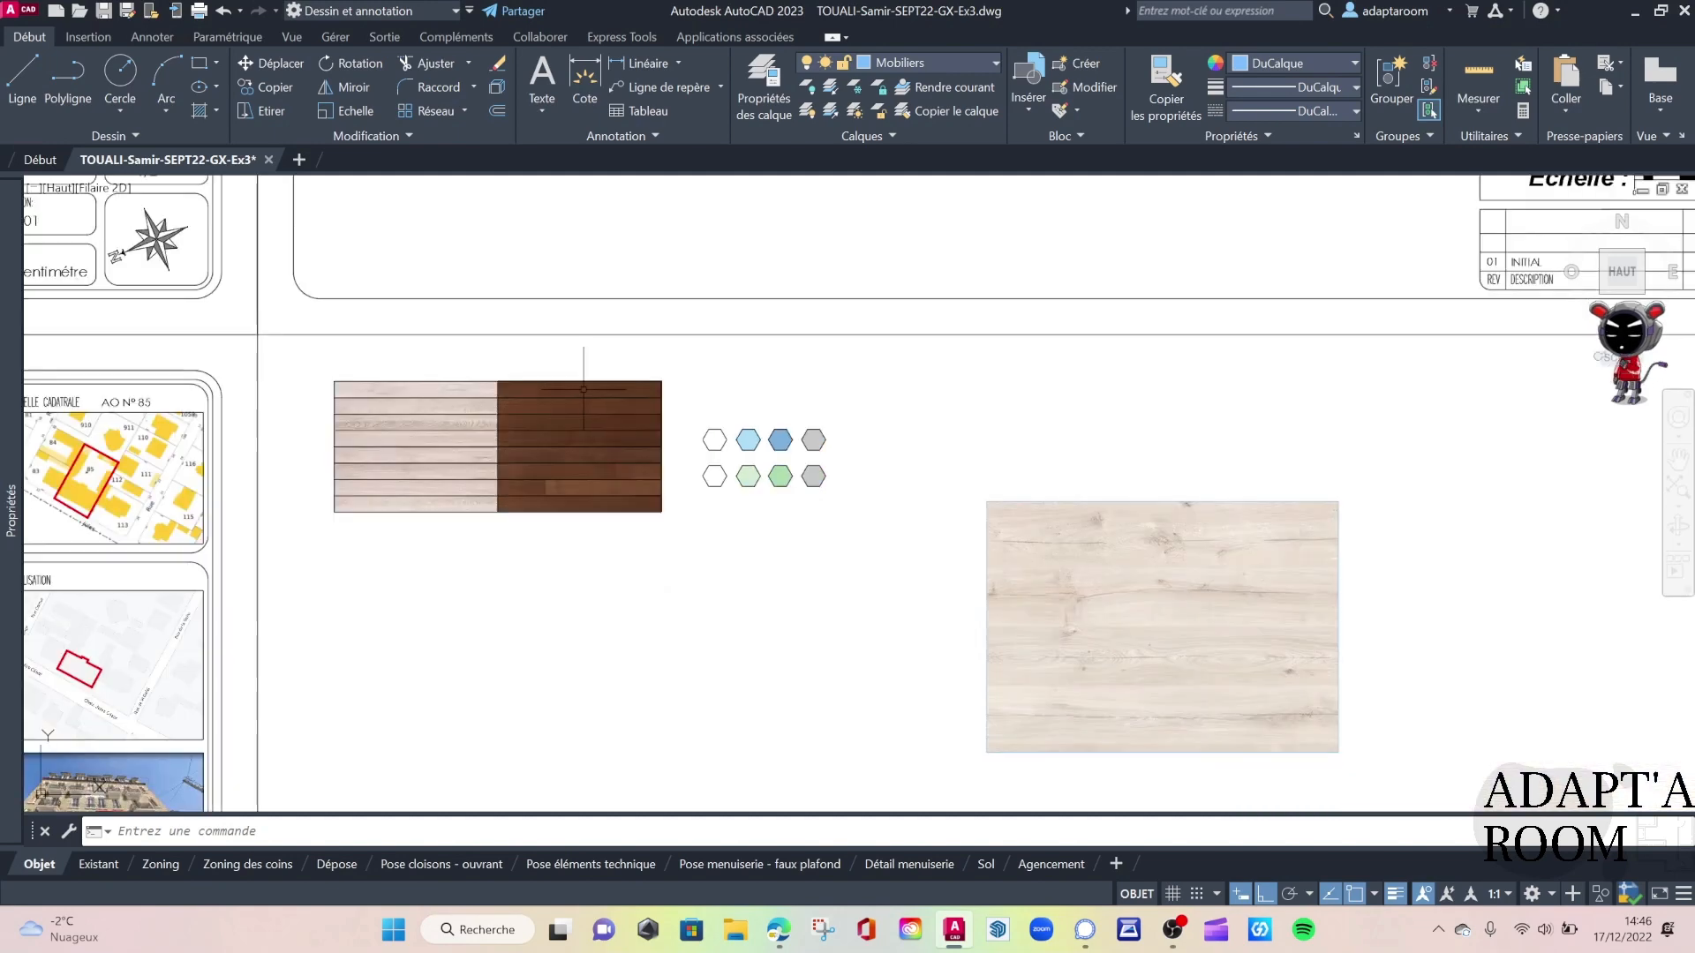
scroll(535, 581, up, 2)
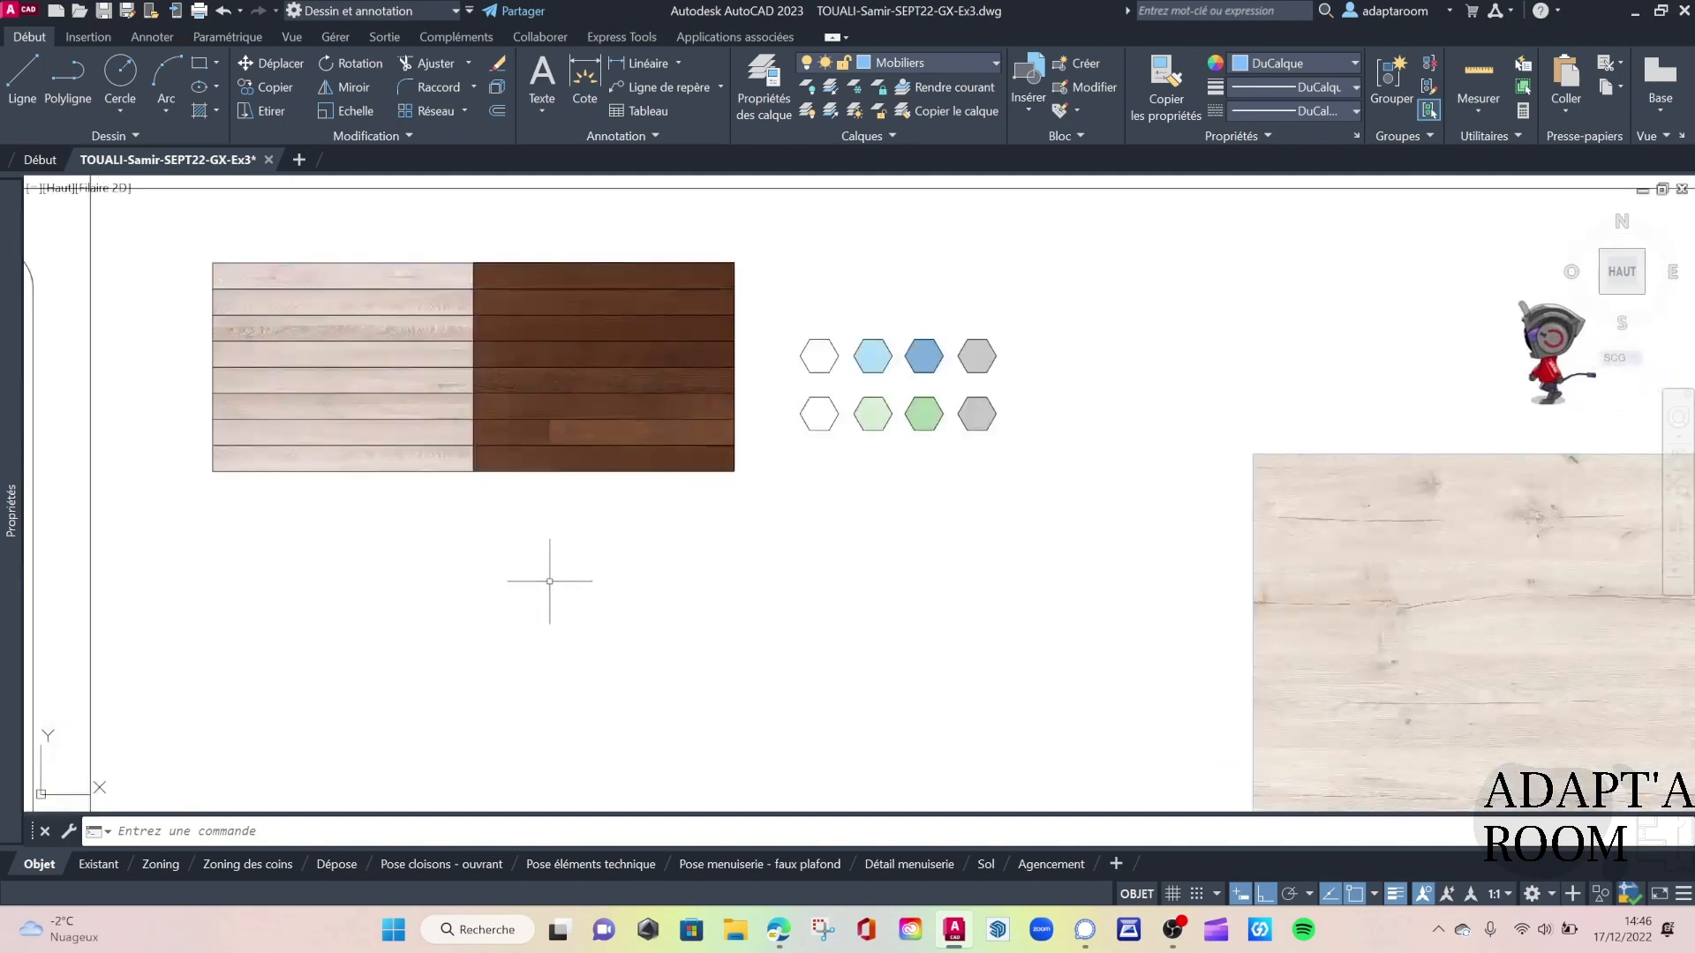
Draw a horizontal plank rectangle 118 long in the empty area below the wood samples
middle_drag(556, 578, 469, 527)
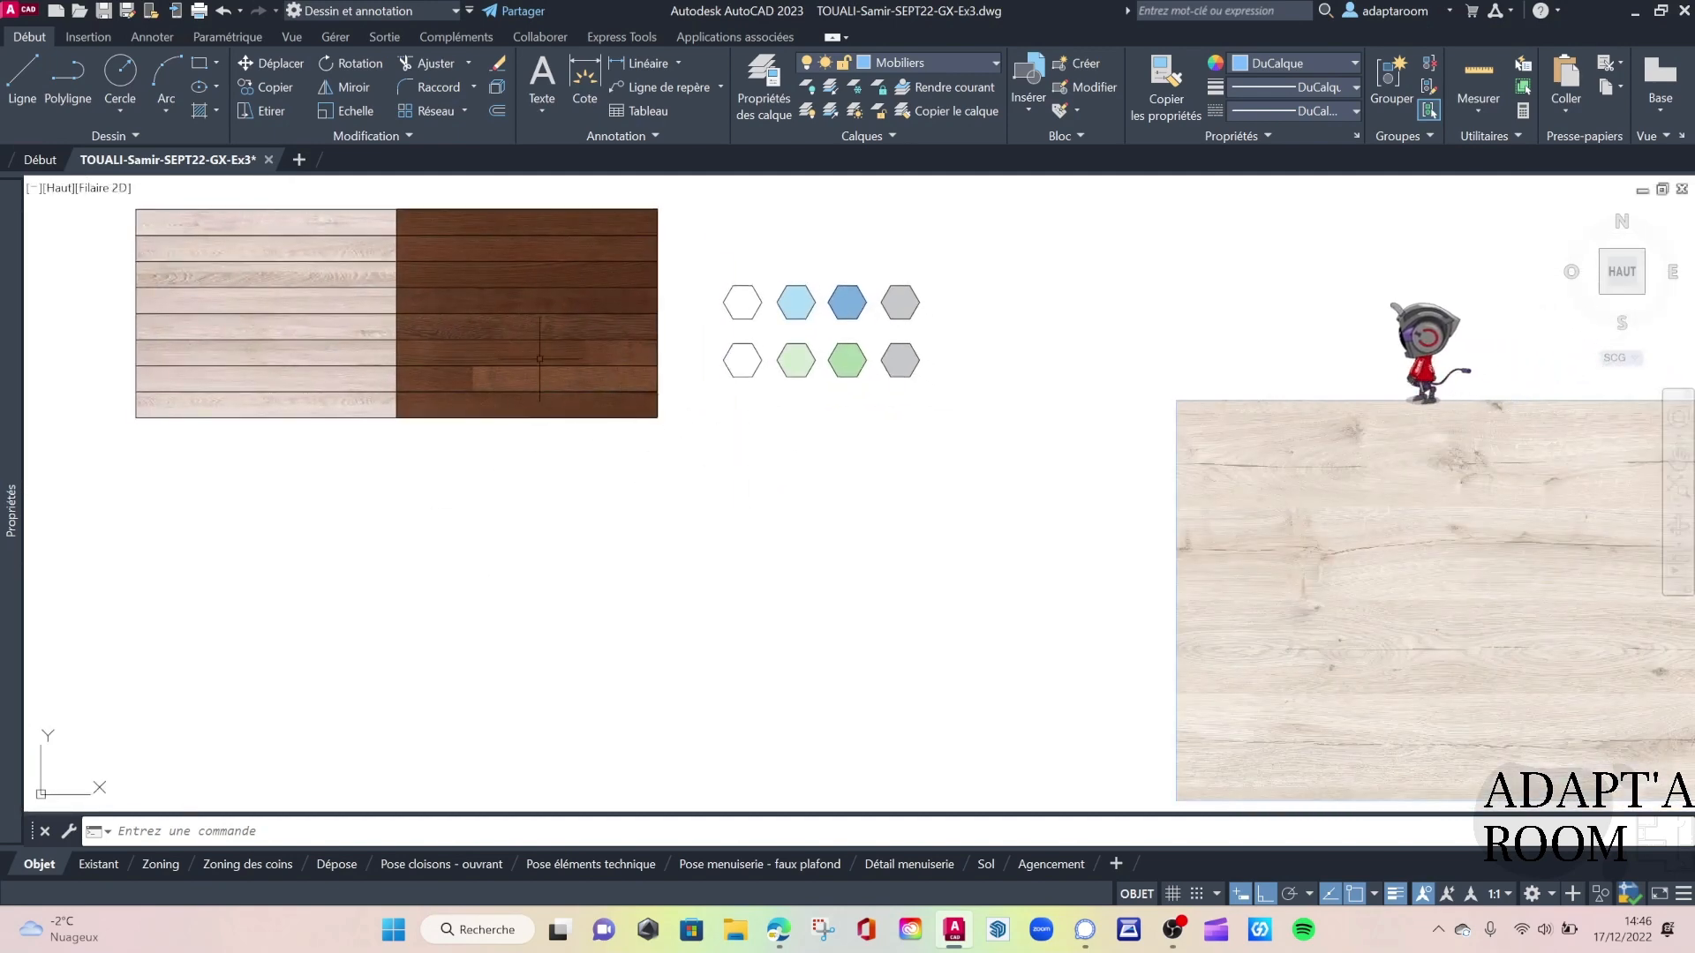
middle_drag(737, 504, 670, 500)
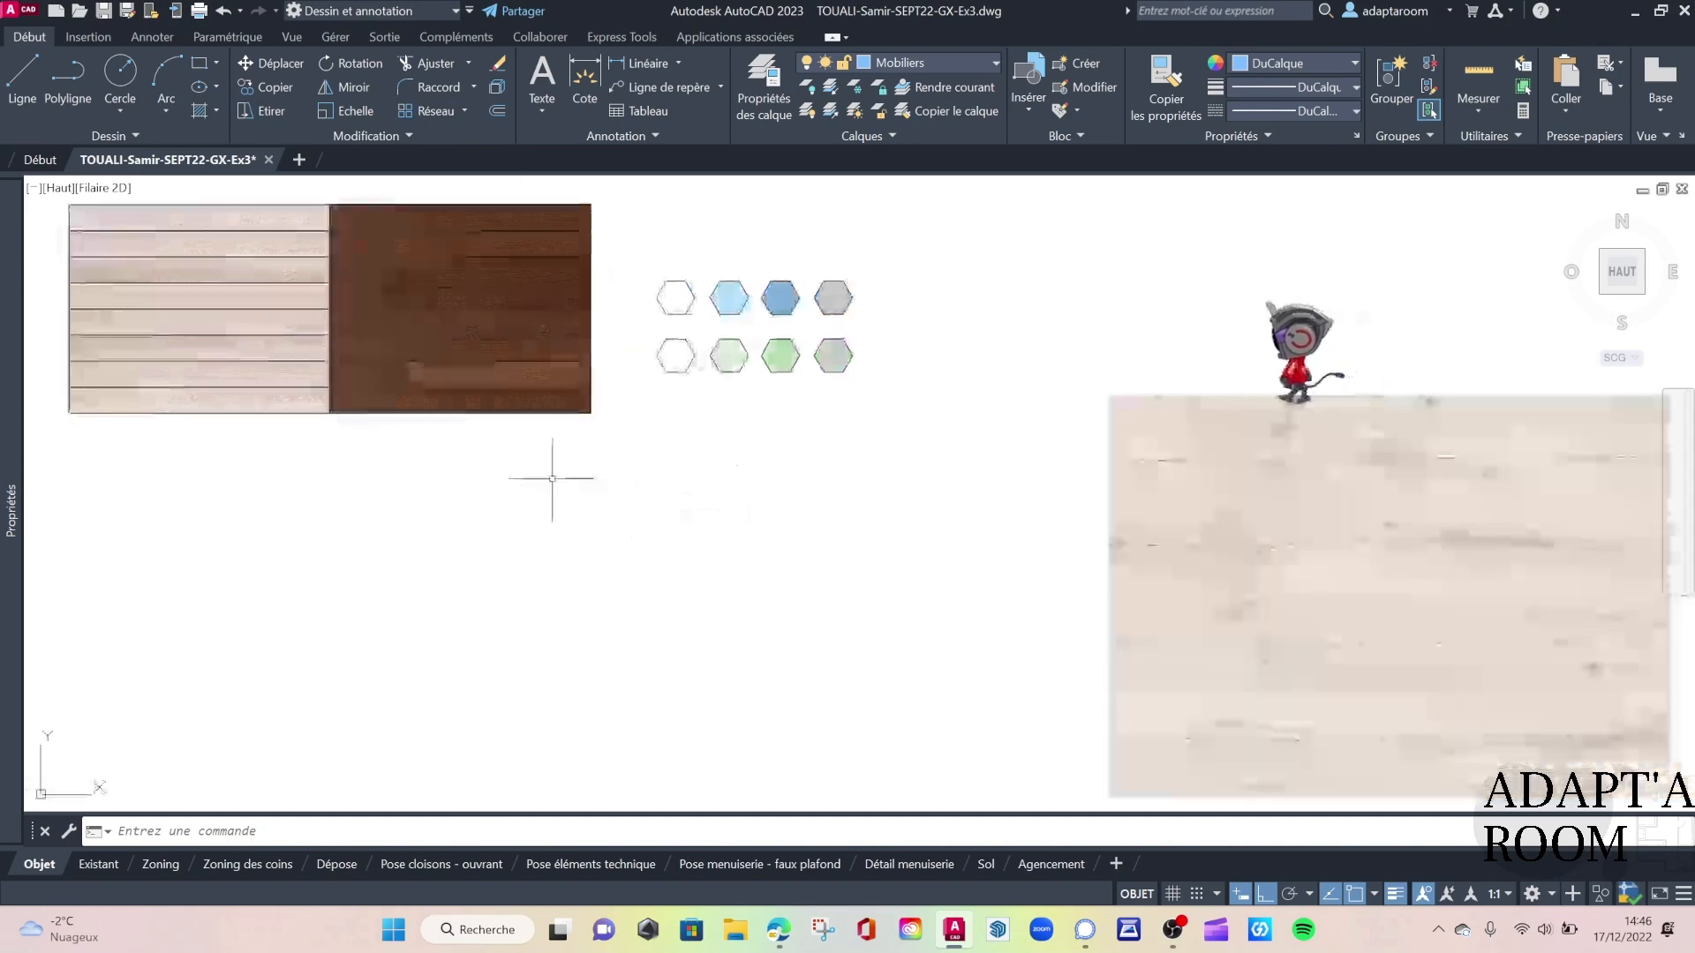
click(201, 71)
click(333, 492)
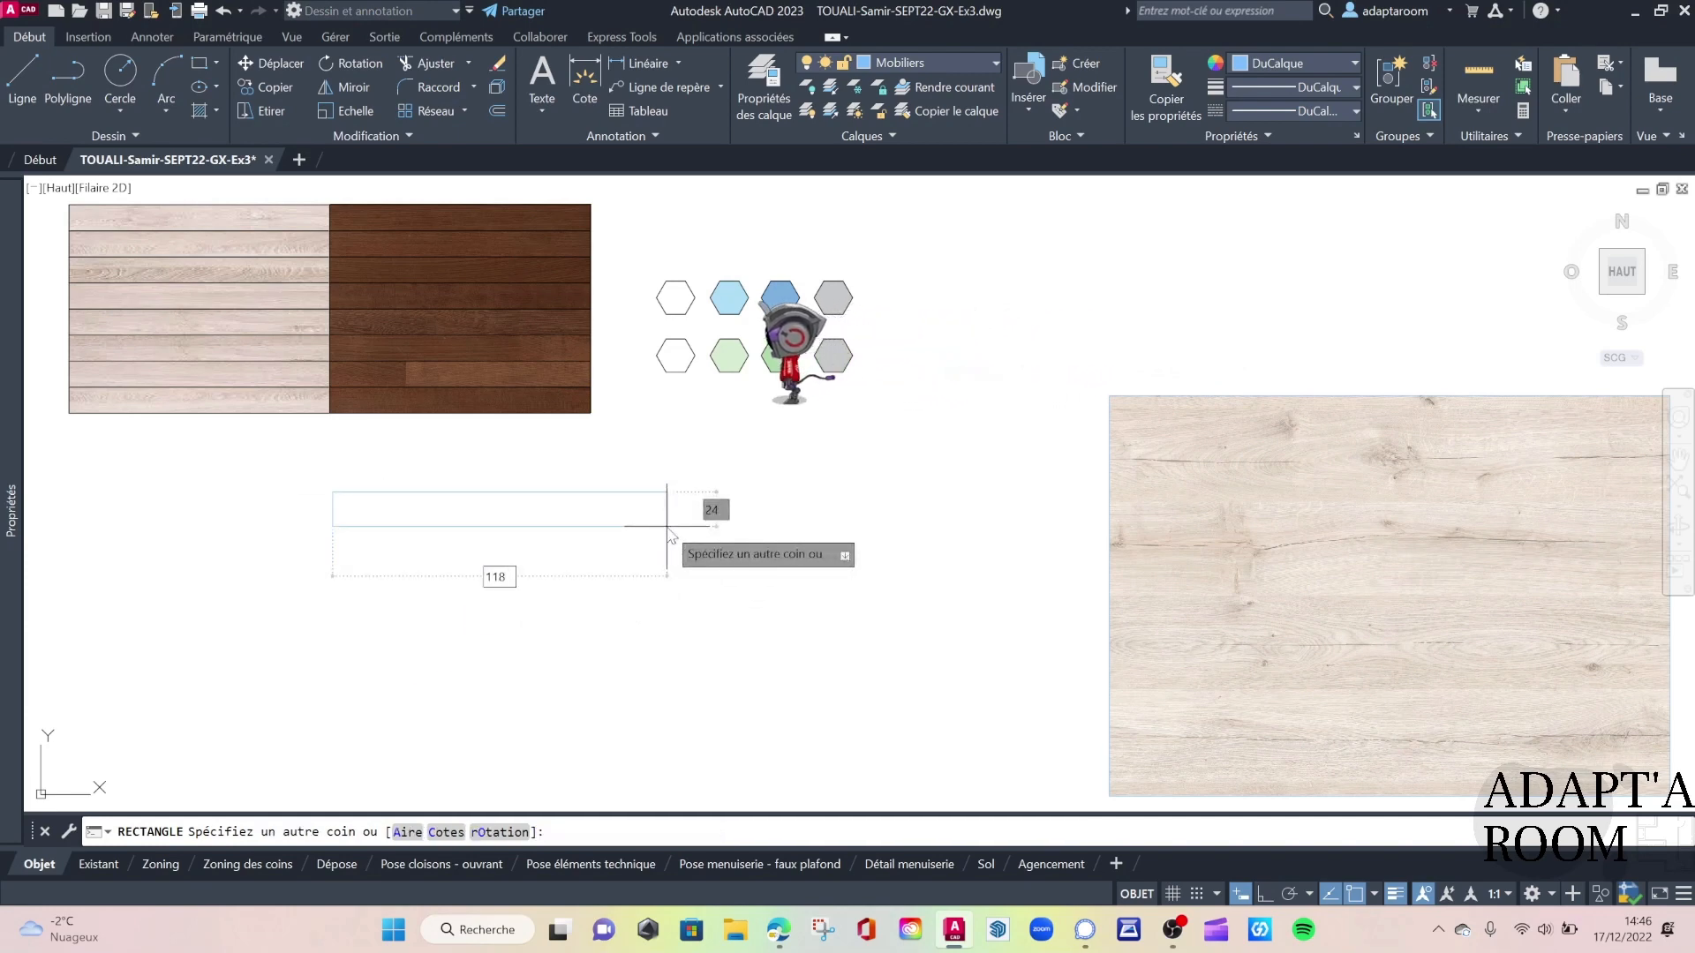
text(118)
key(Tab)
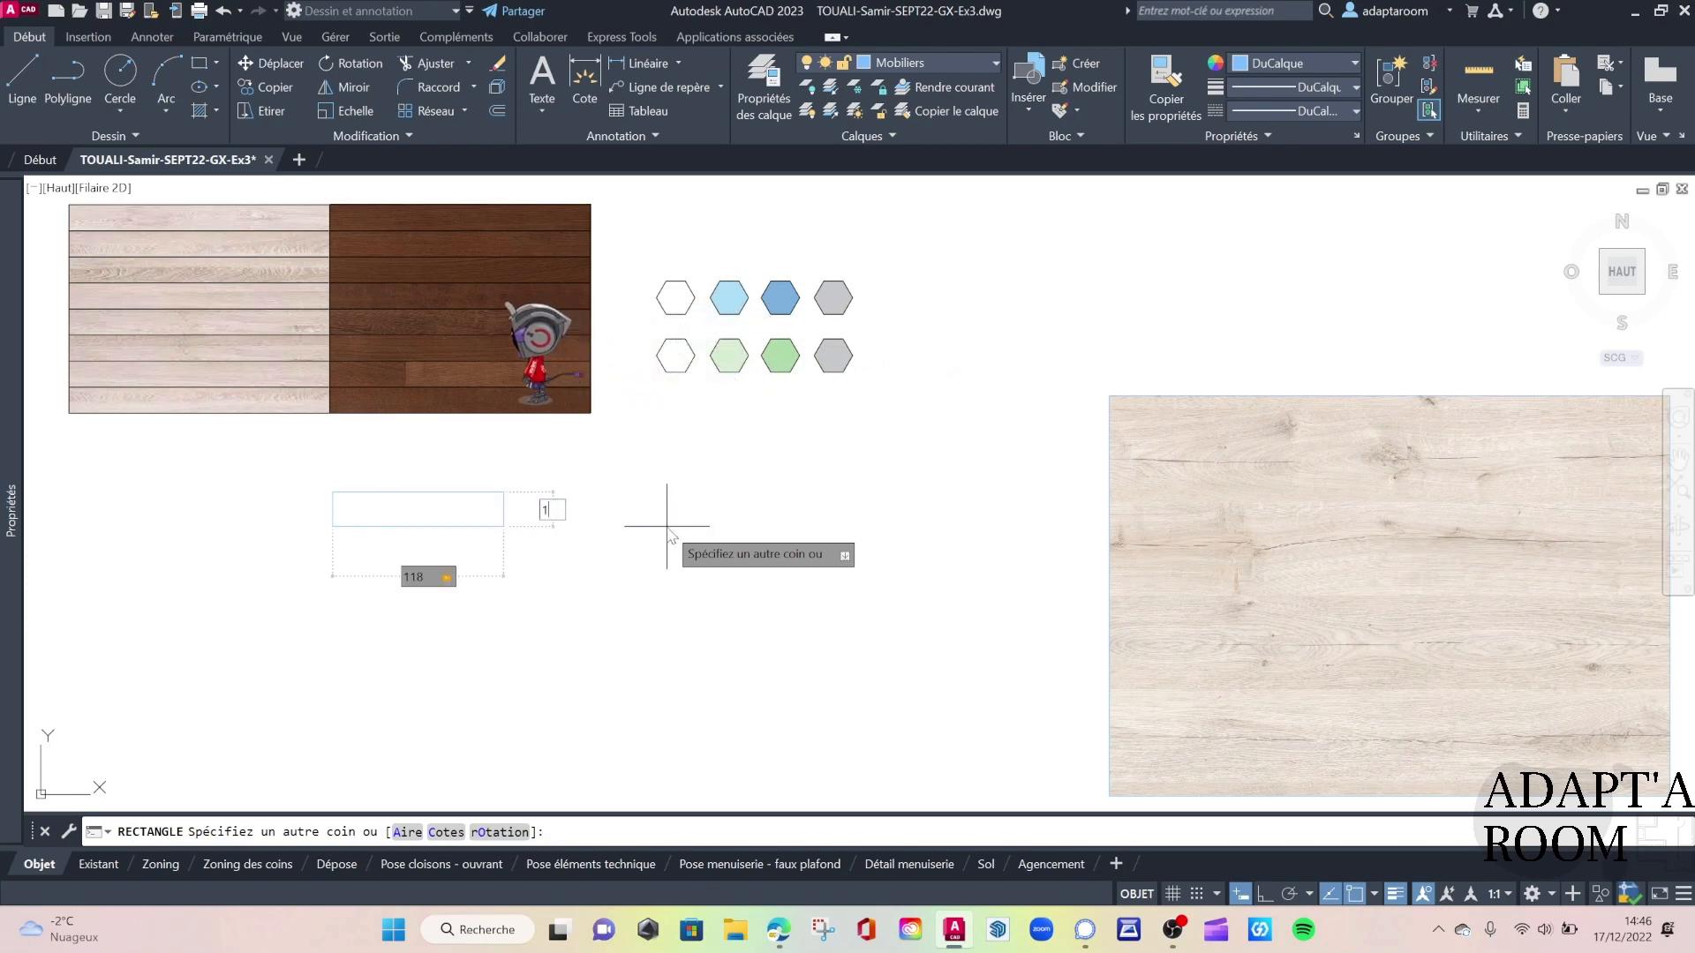
key(Return)
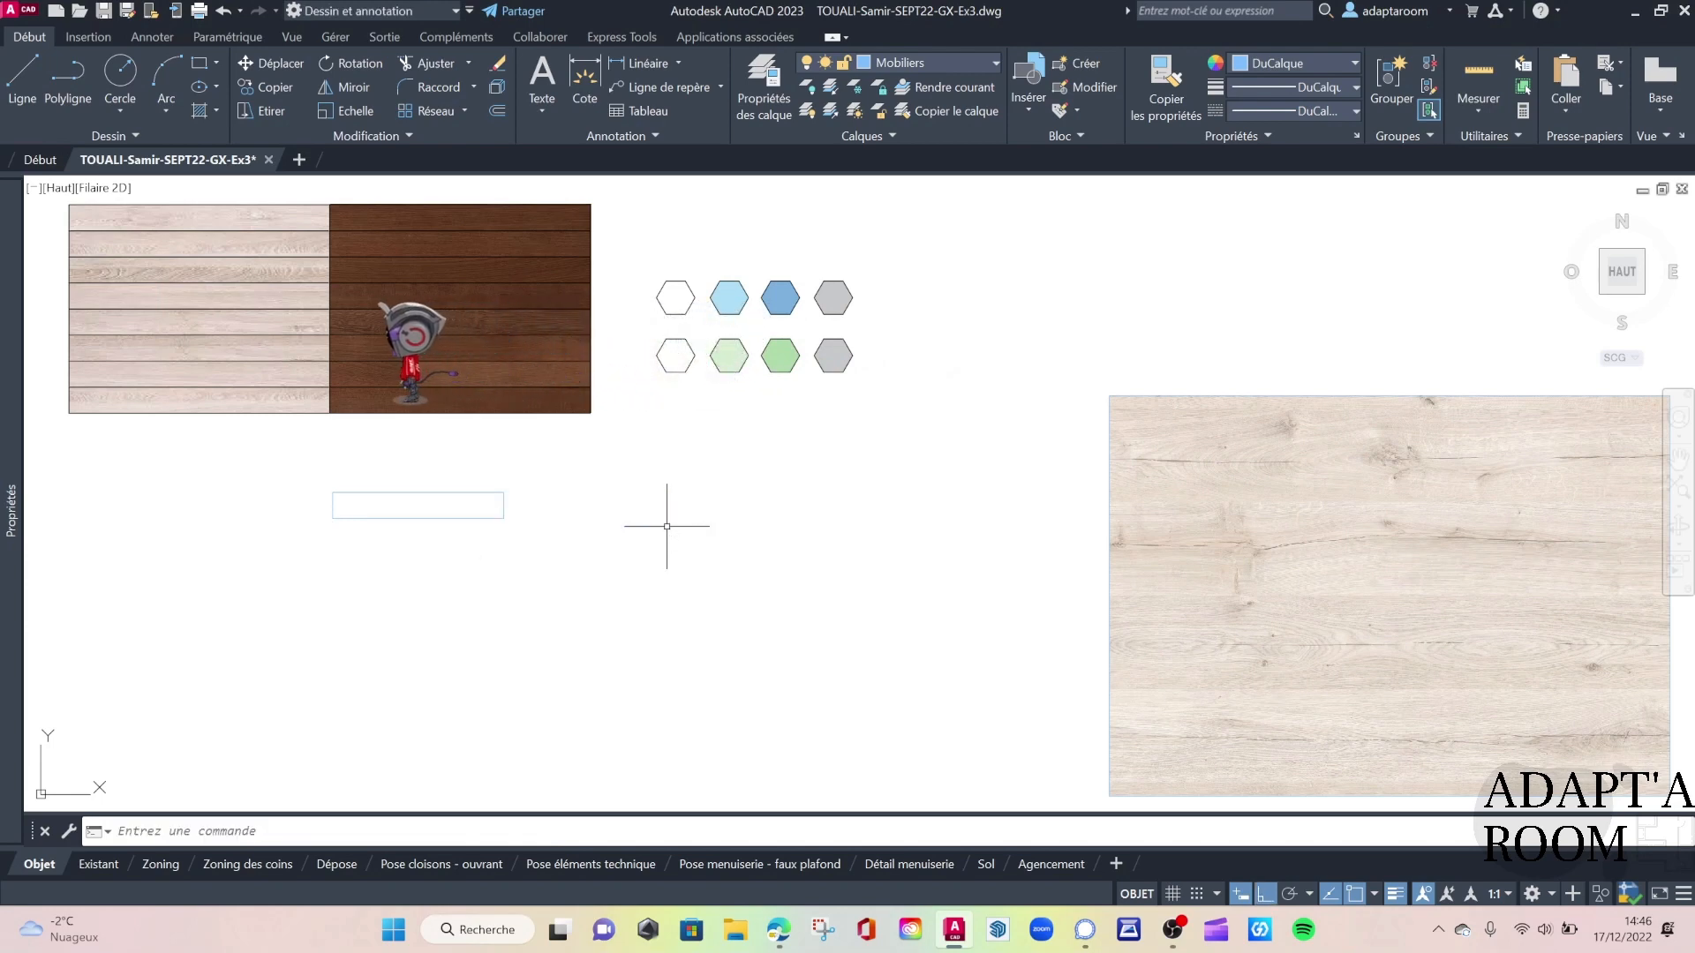
Move the plank rectangle horizontally until it sits just beside the pasted oak image
scroll(509, 547, up, 2)
click(557, 526)
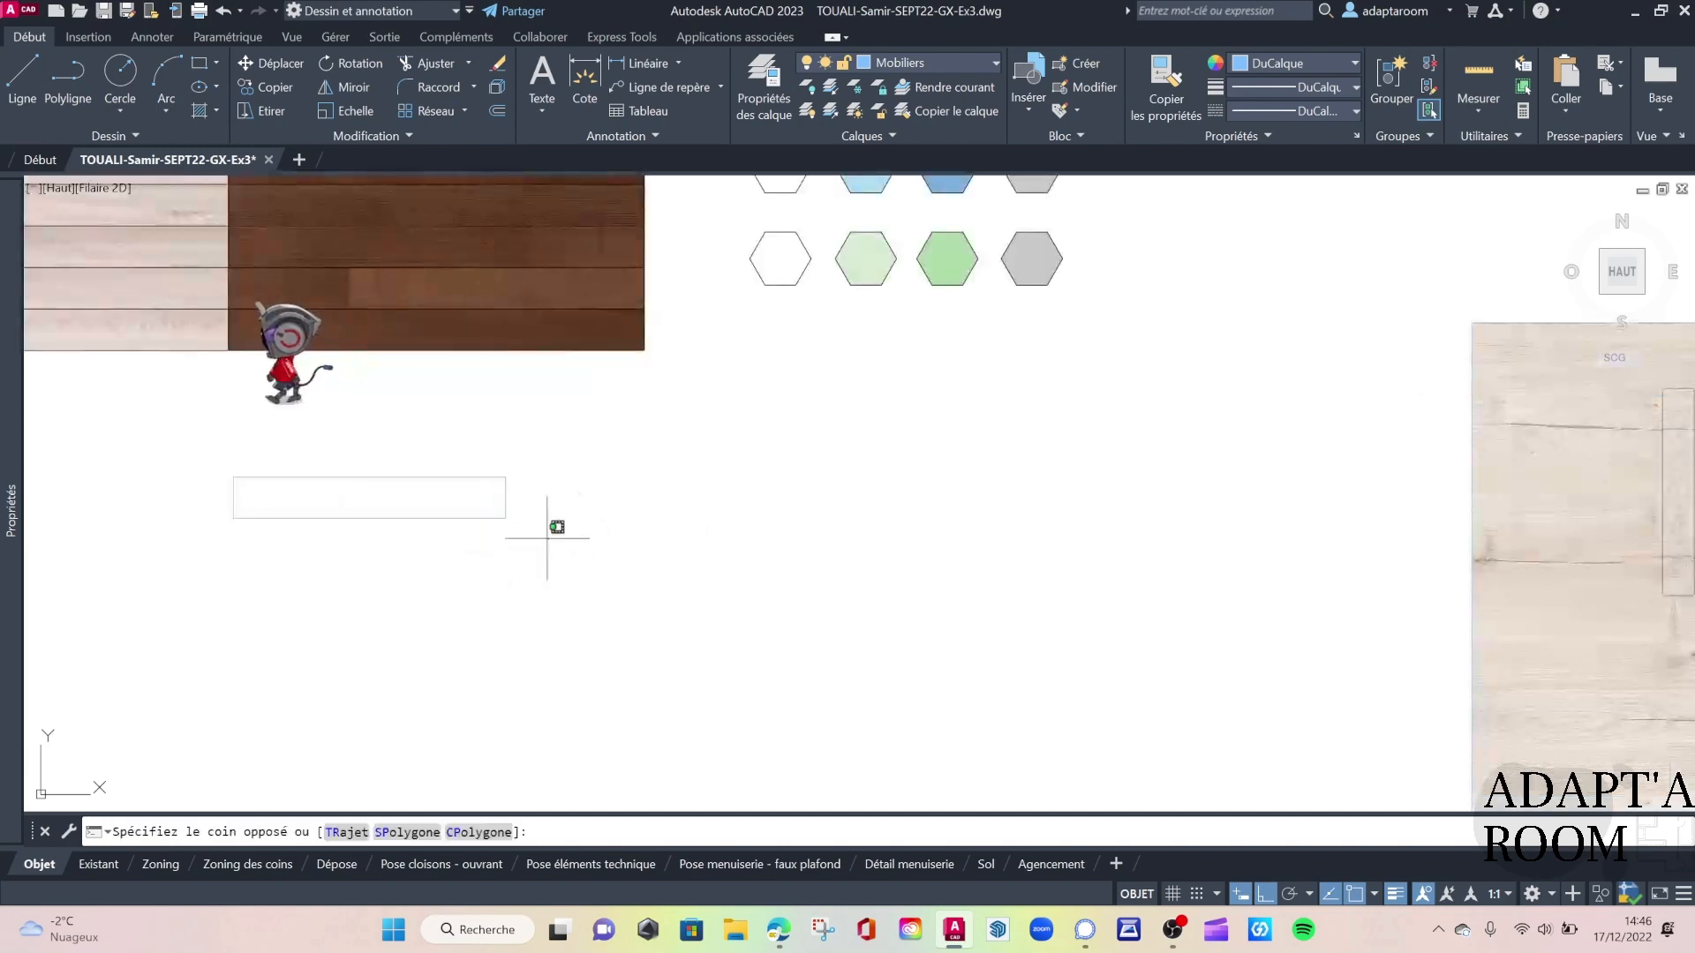
click(446, 447)
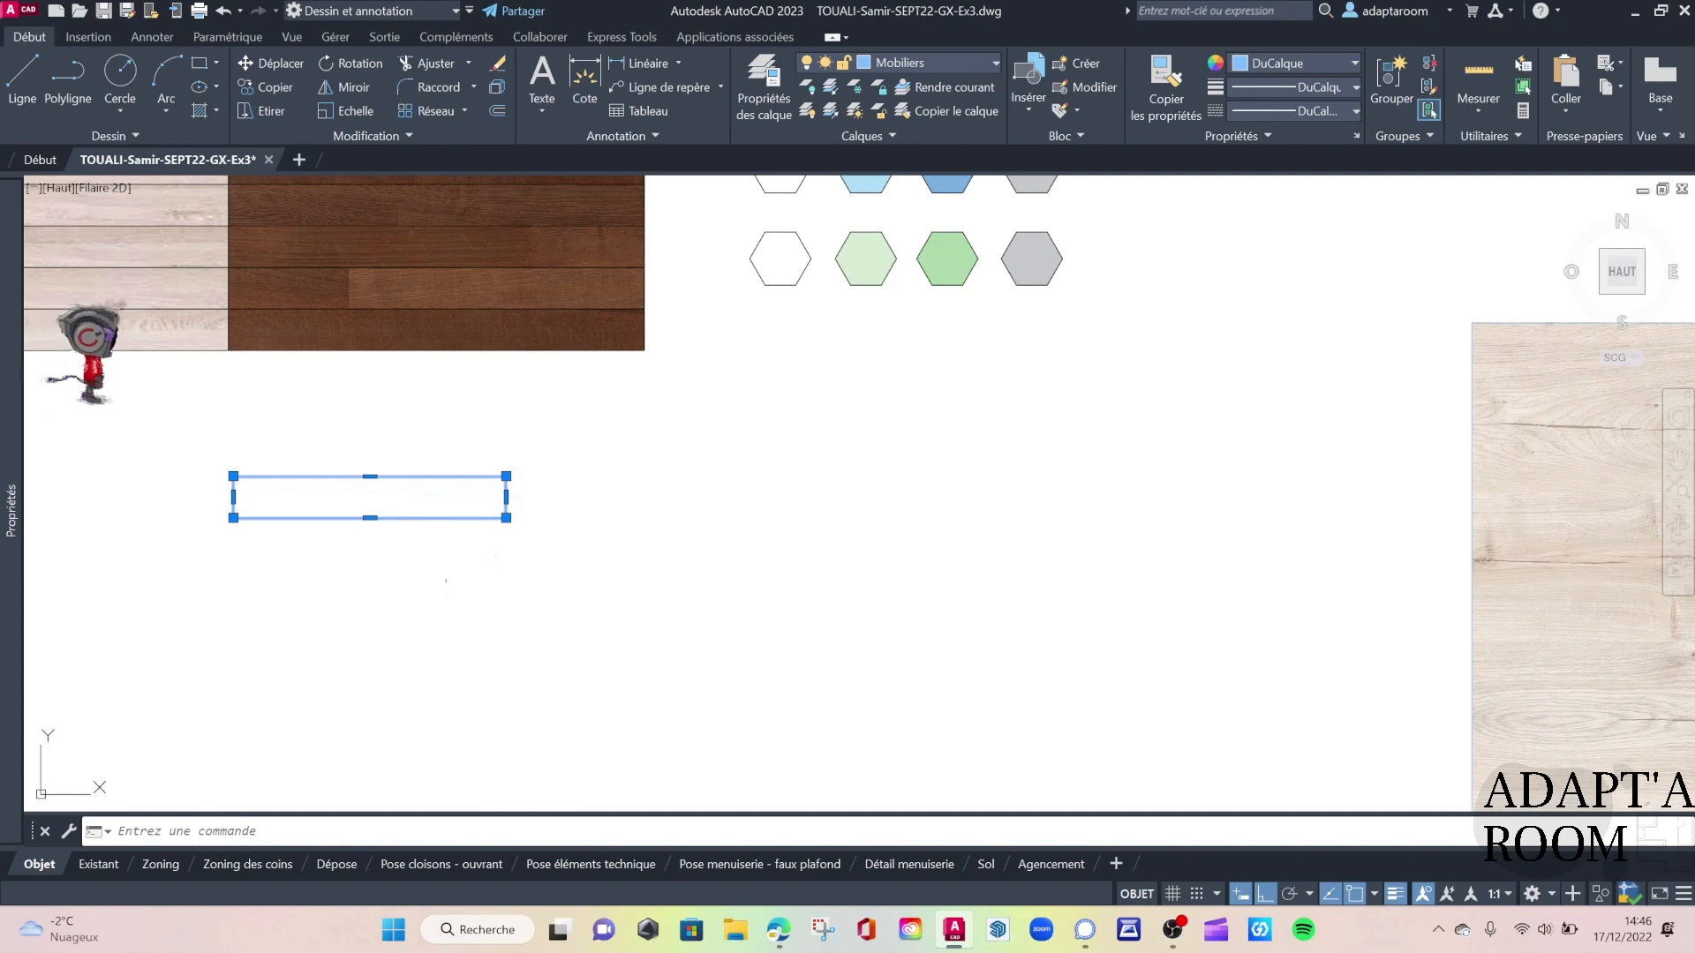
text(dp)
key(Return)
click(399, 497)
scroll(399, 523, down, 2)
middle_drag(931, 387, 502, 491)
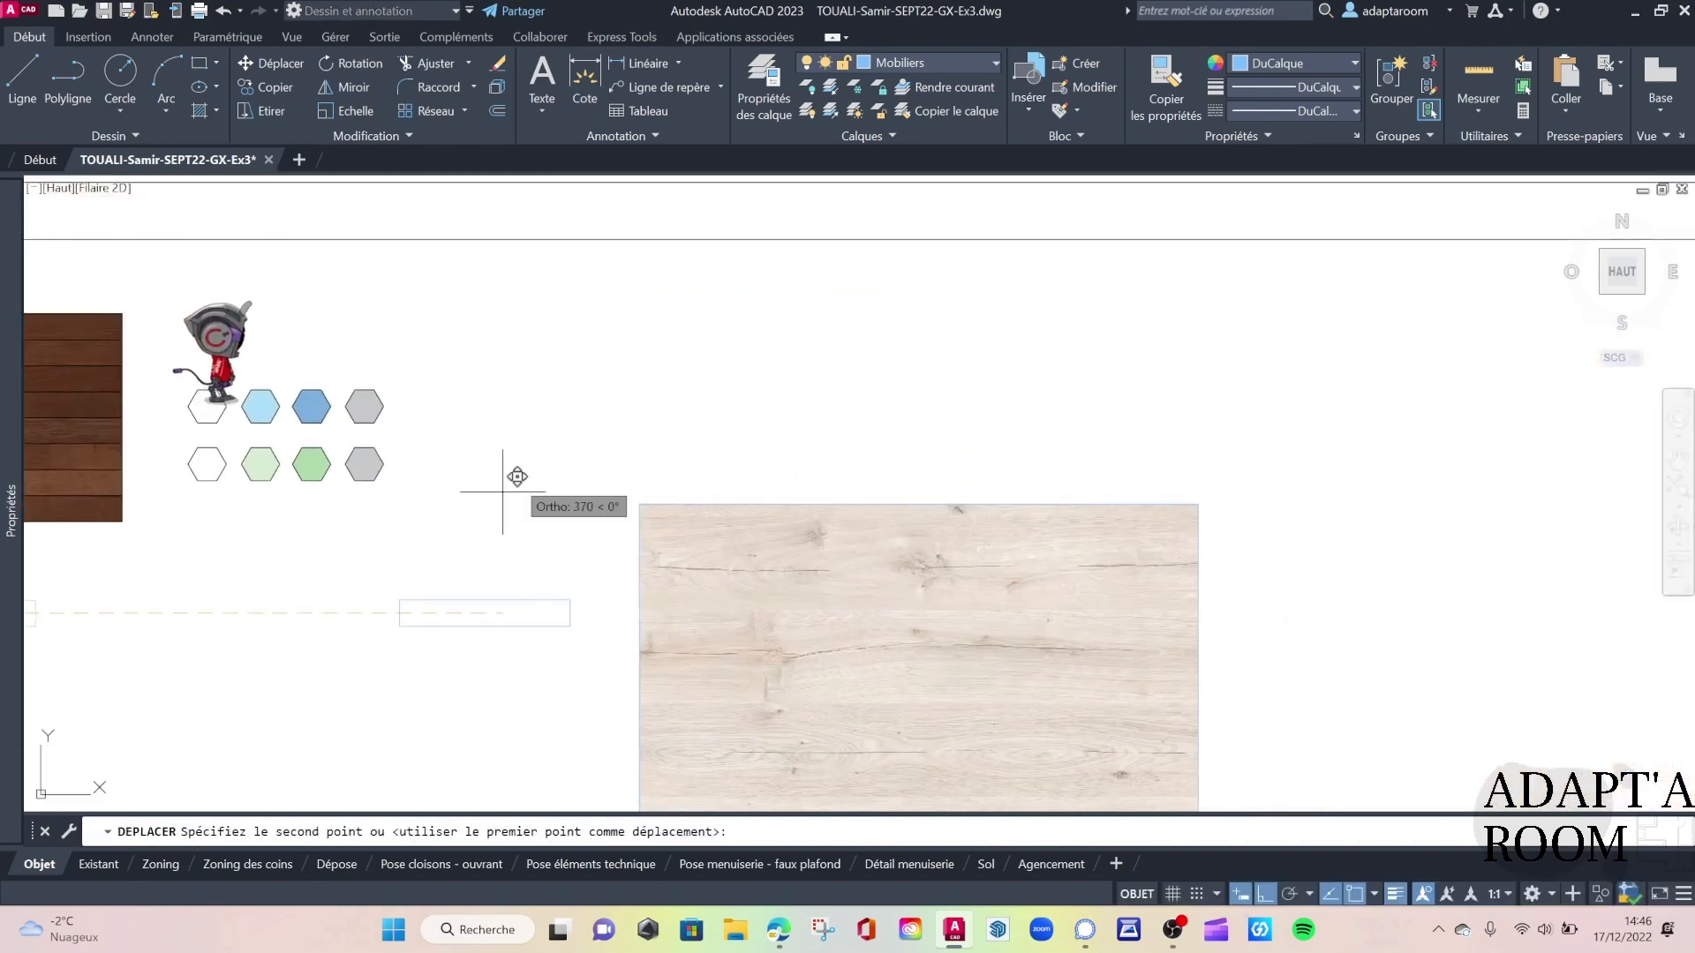
click(532, 477)
Move the plank rectangle so its top-left corner snaps onto the top-left corner of the oak image
scroll(528, 681, up, 2)
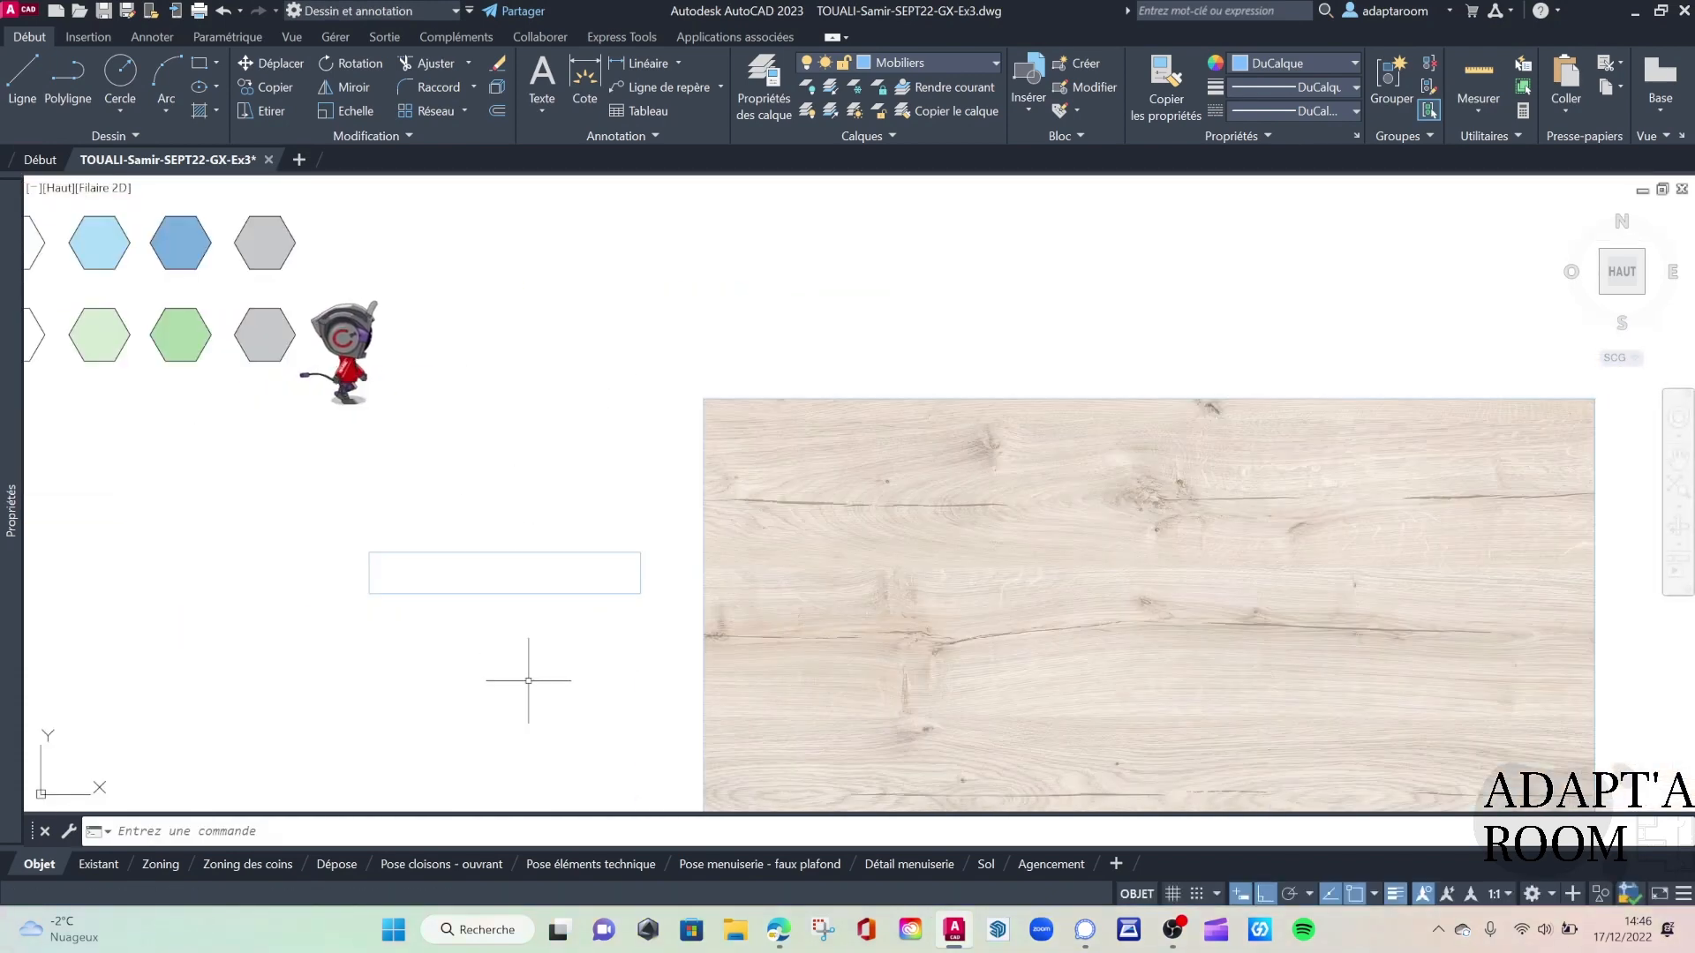
scroll(540, 675, up, 3)
scroll(560, 534, down, 5)
middle_drag(561, 542, 537, 546)
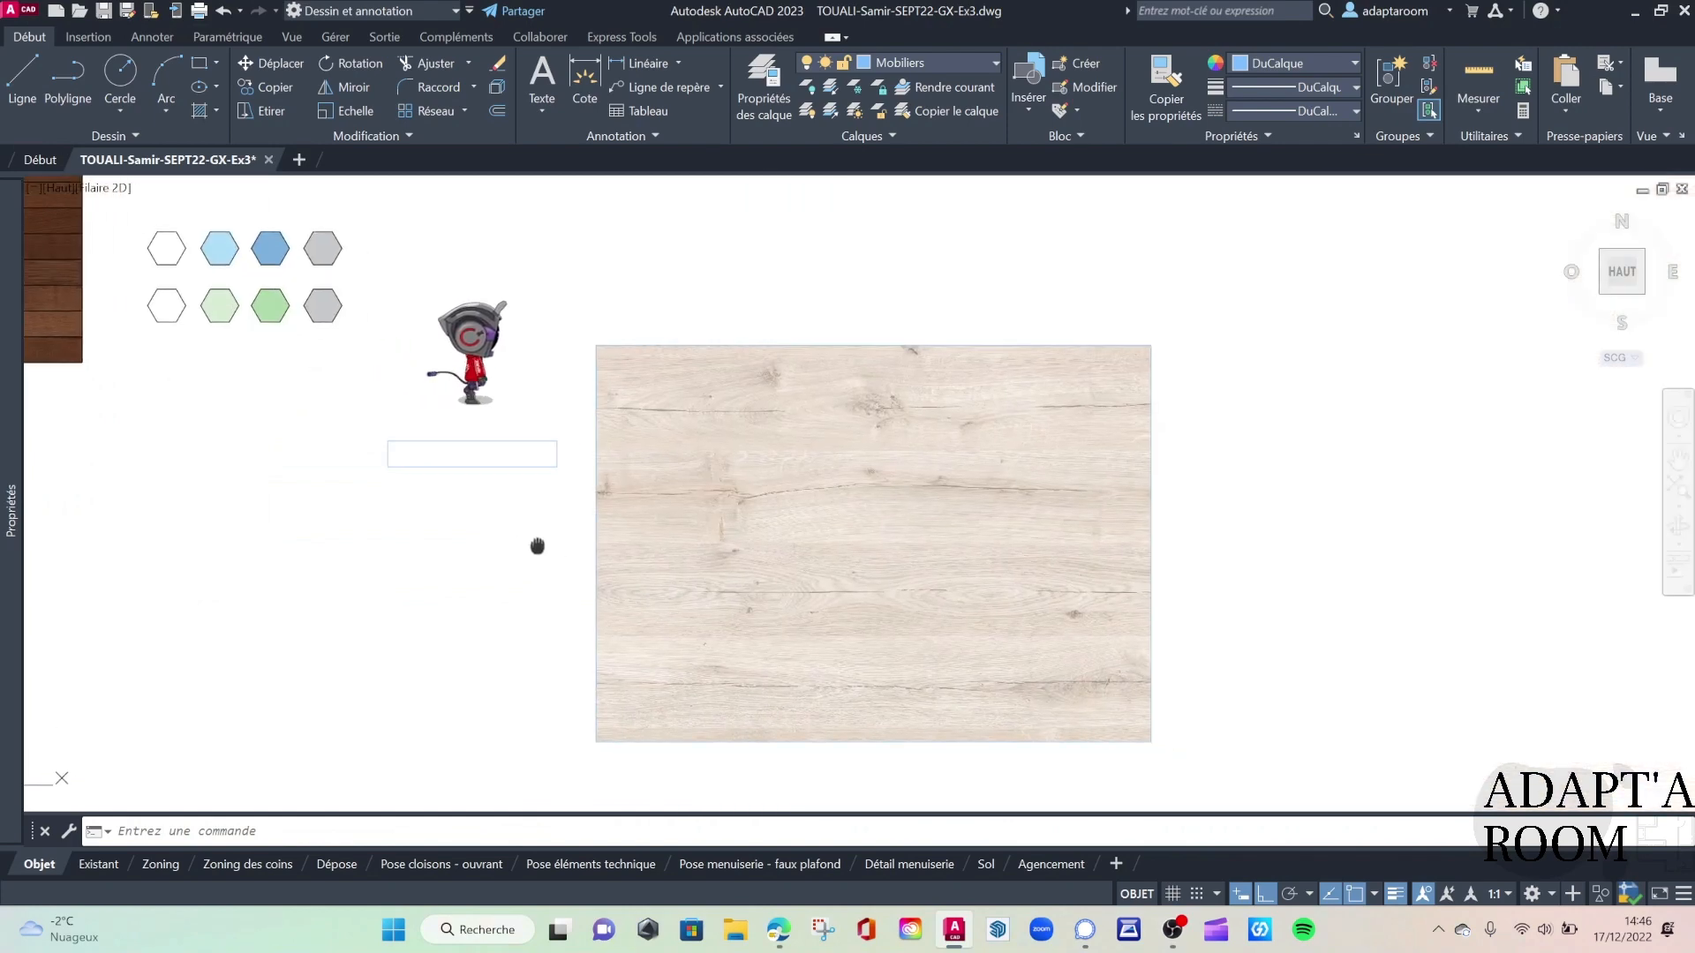
click(469, 496)
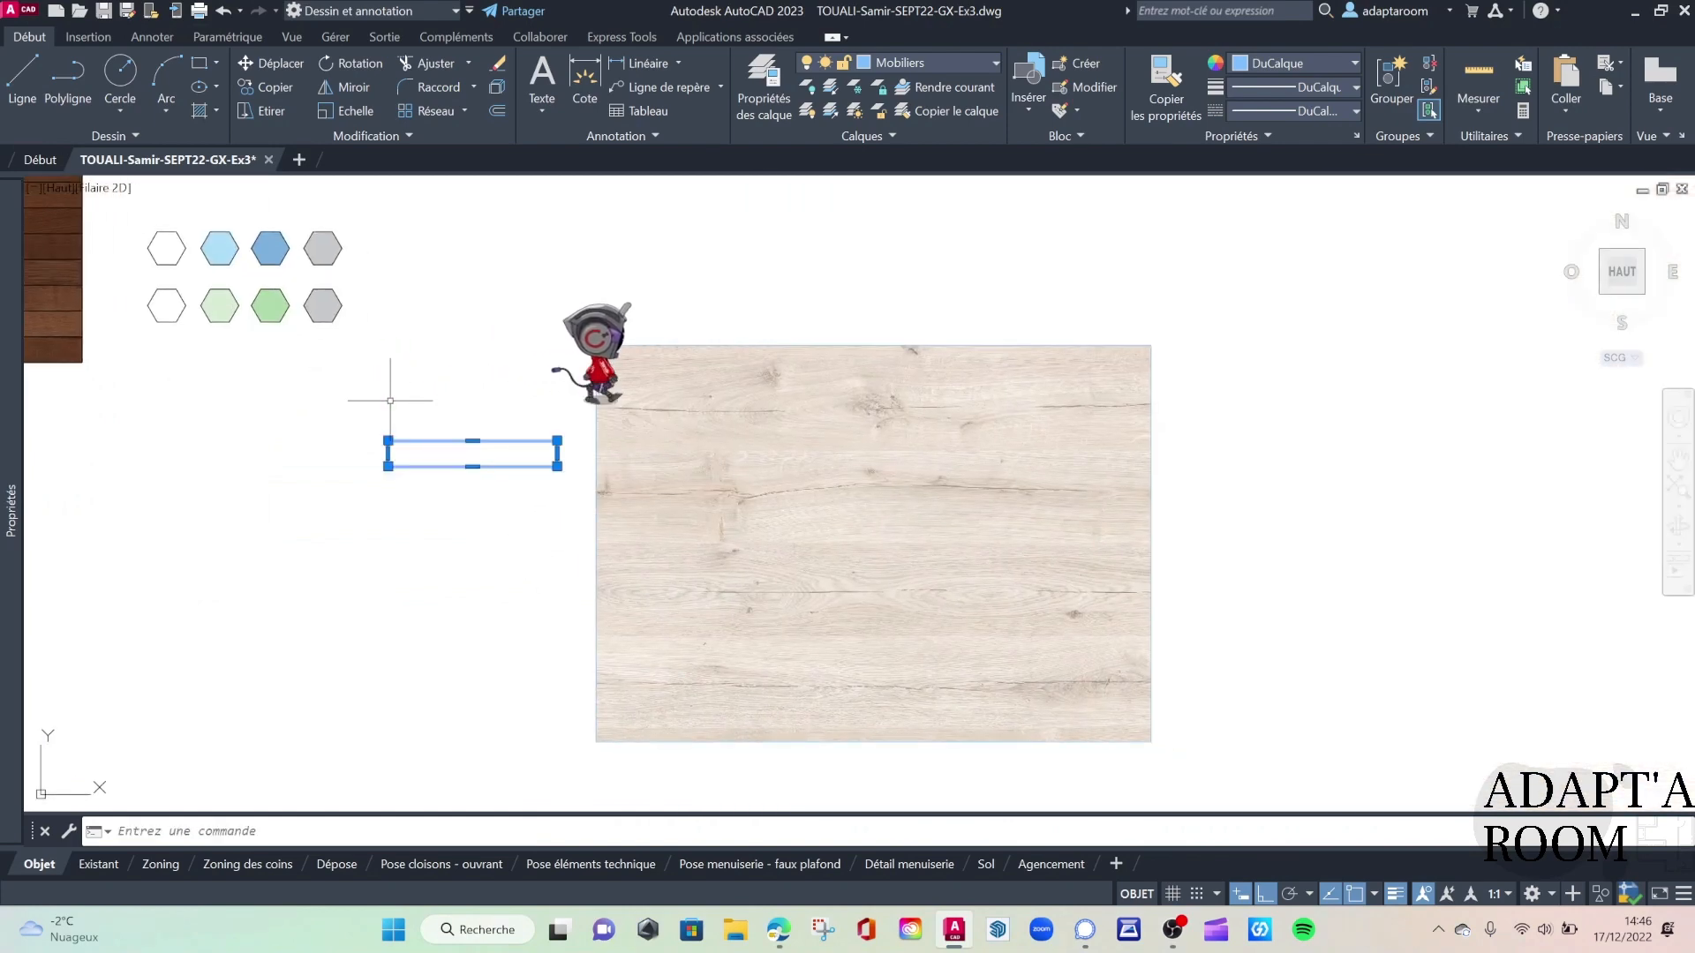
key(Return)
click(389, 440)
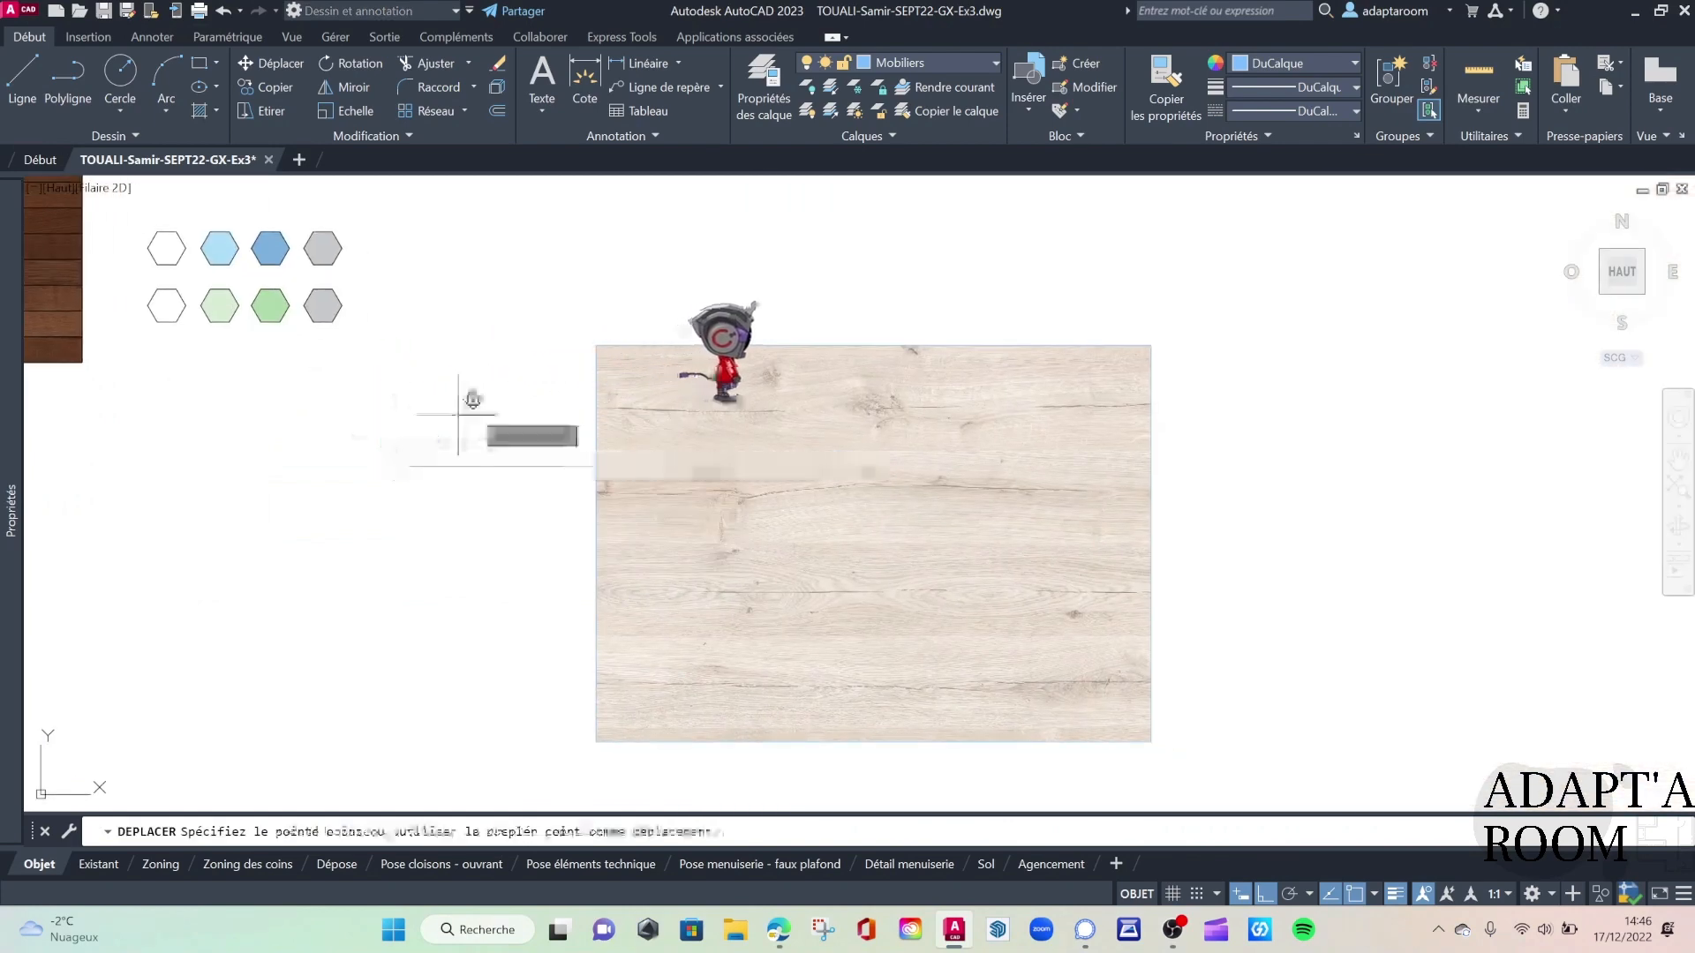
click(596, 345)
middle_drag(882, 528, 742, 515)
click(1036, 748)
click(781, 545)
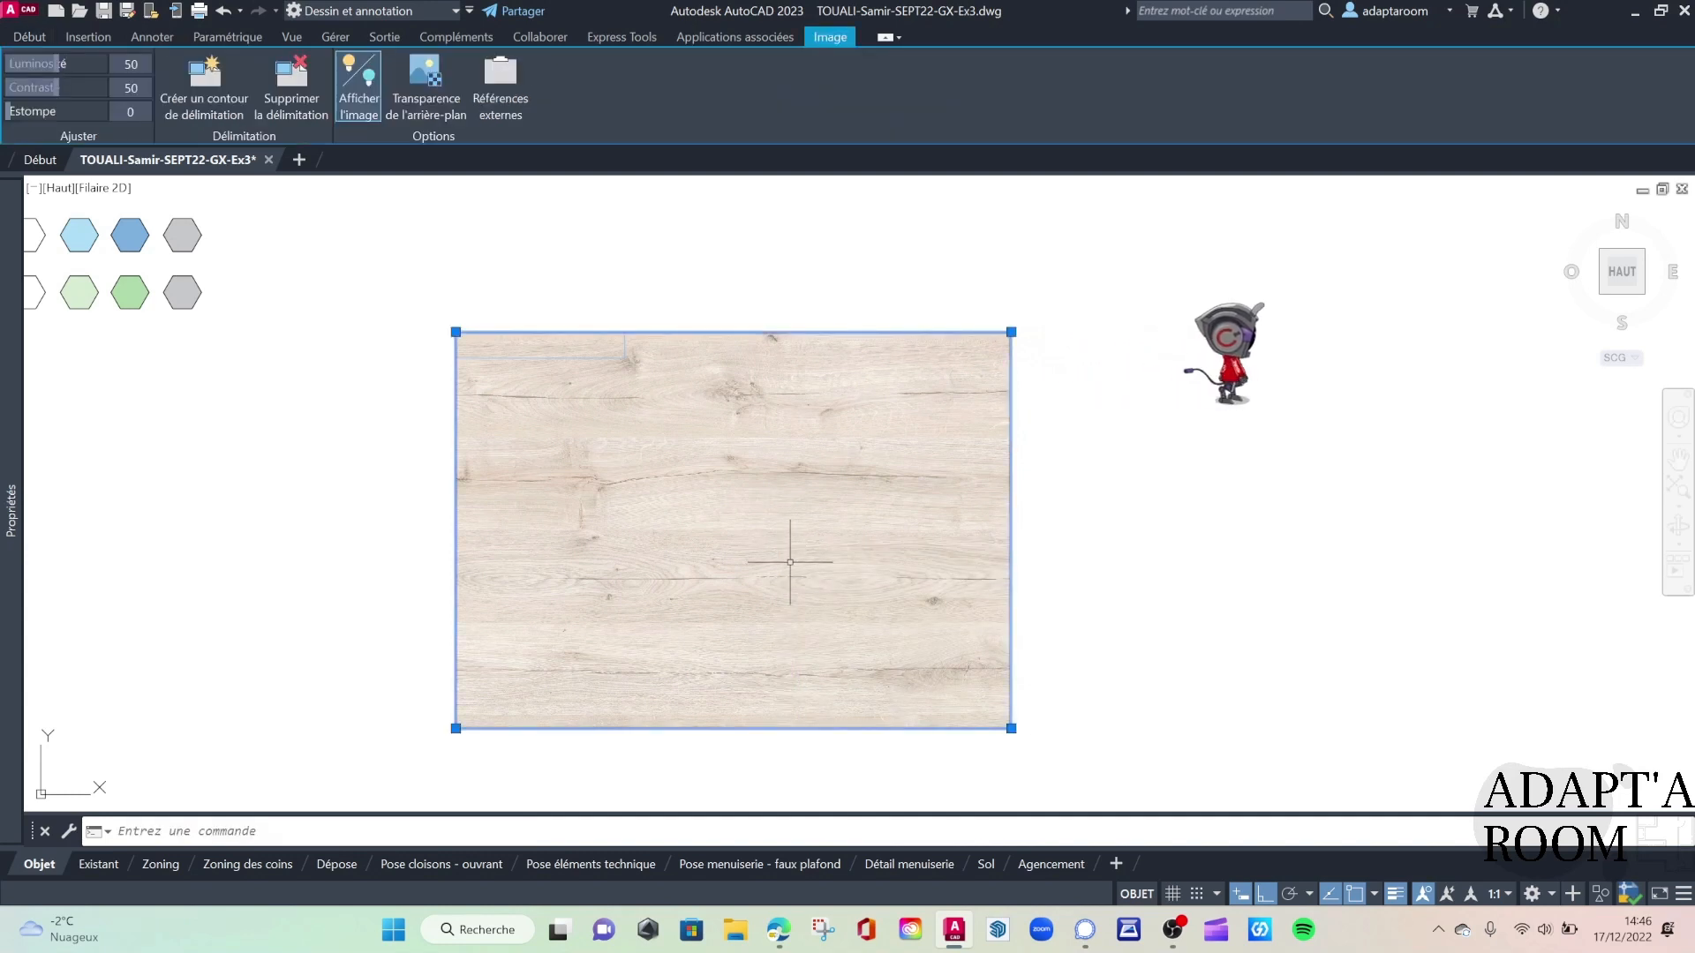
key(Escape)
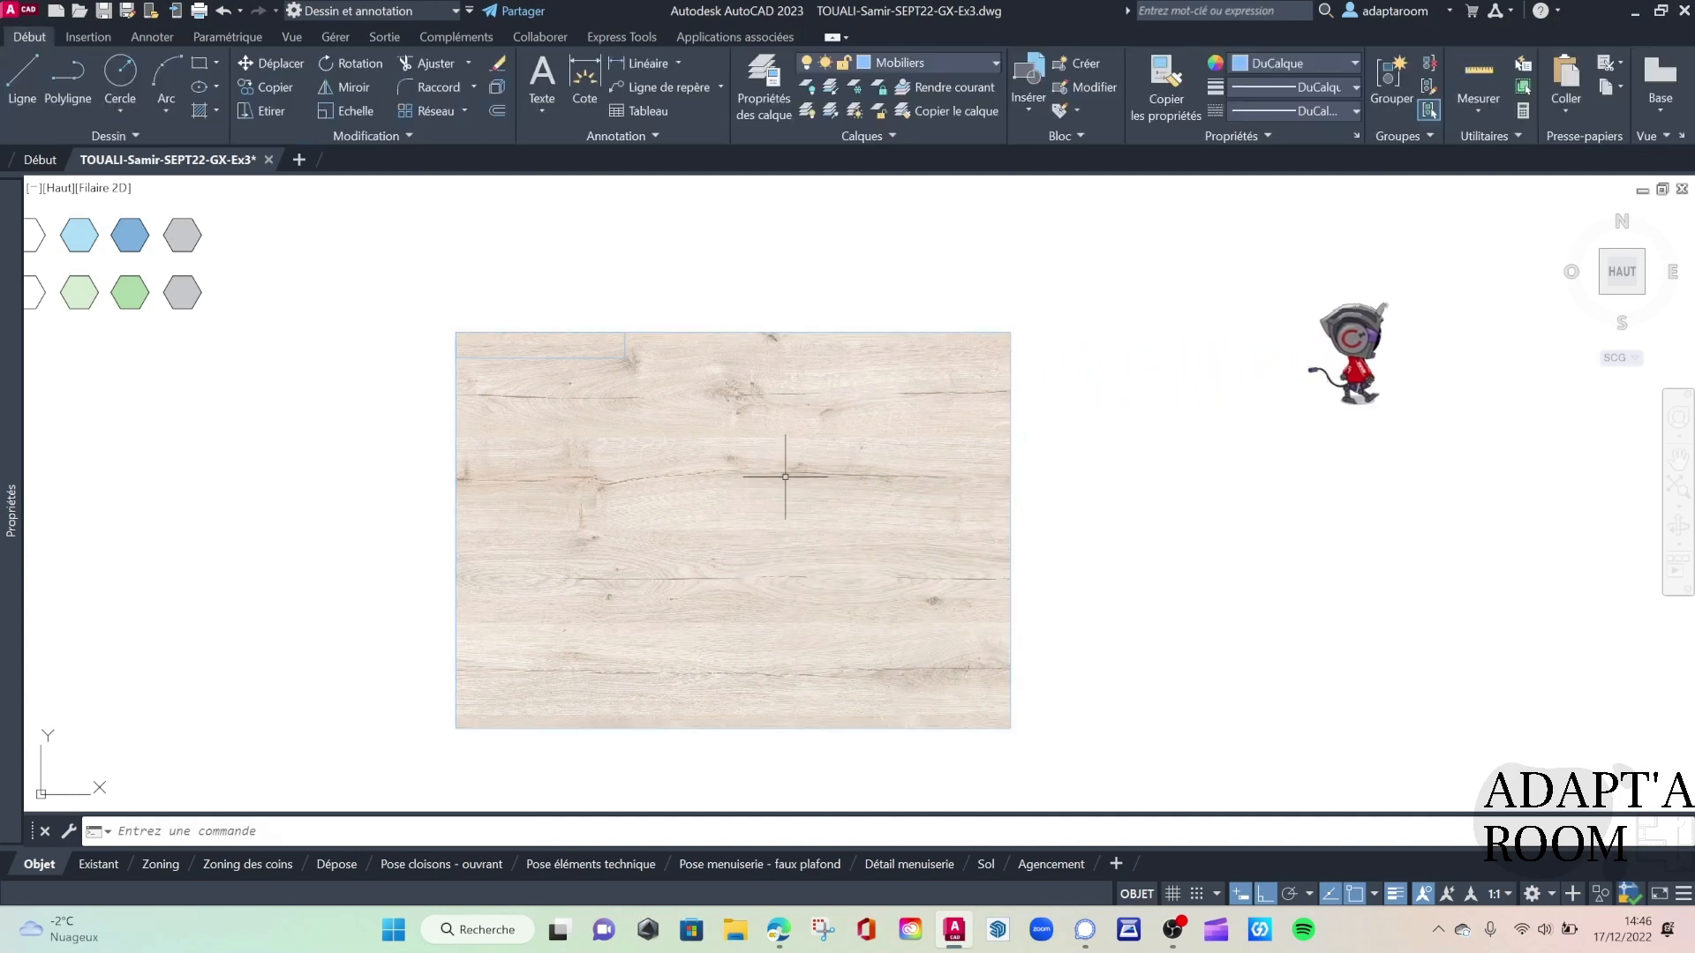
Align the oak image (ALIGNER) from its top-left corner with scaling, fitting its top edge to the plank rectangle's top edge
click(1082, 494)
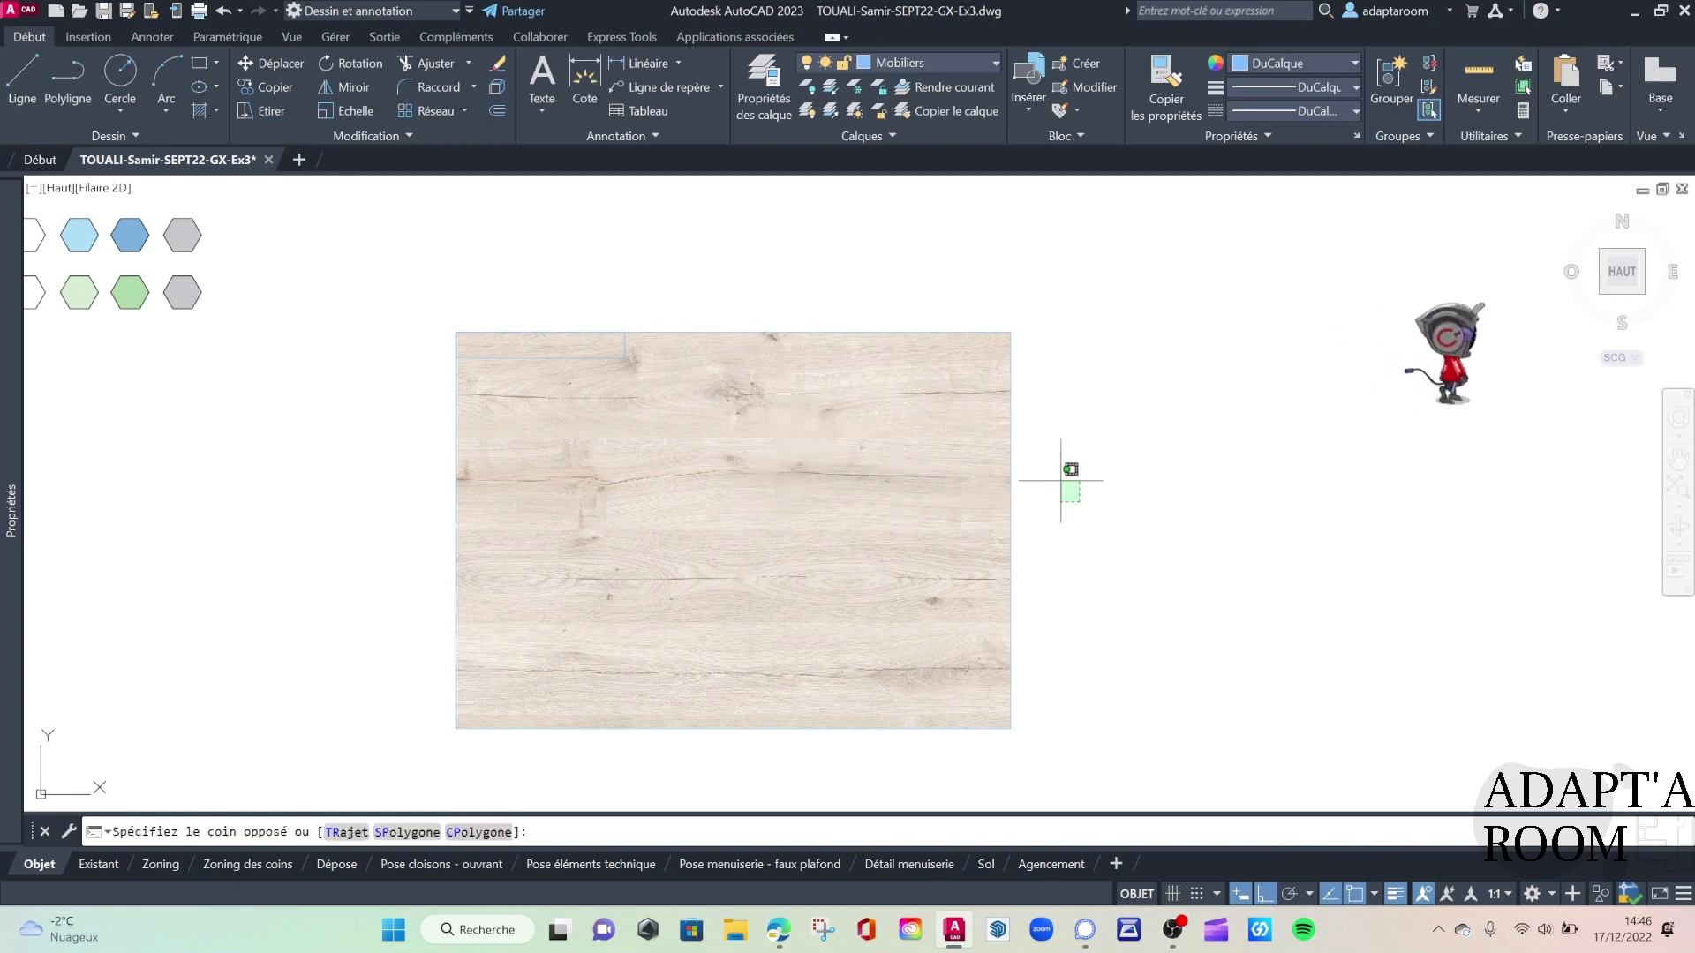
click(908, 284)
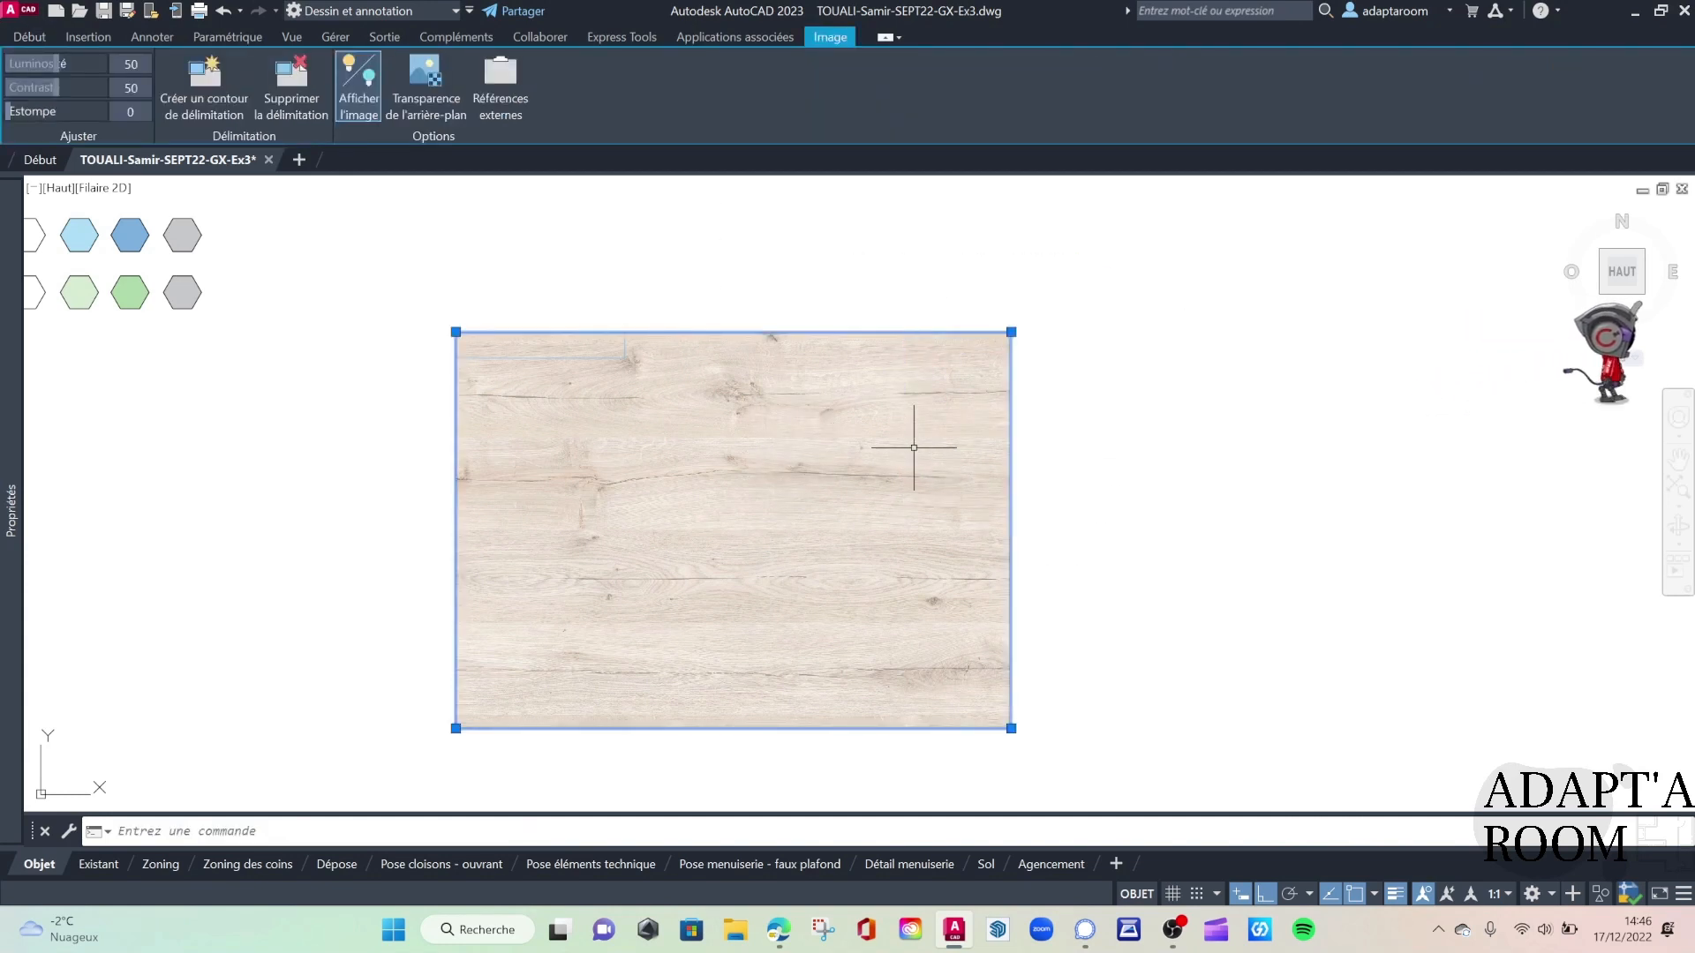
text(AL)
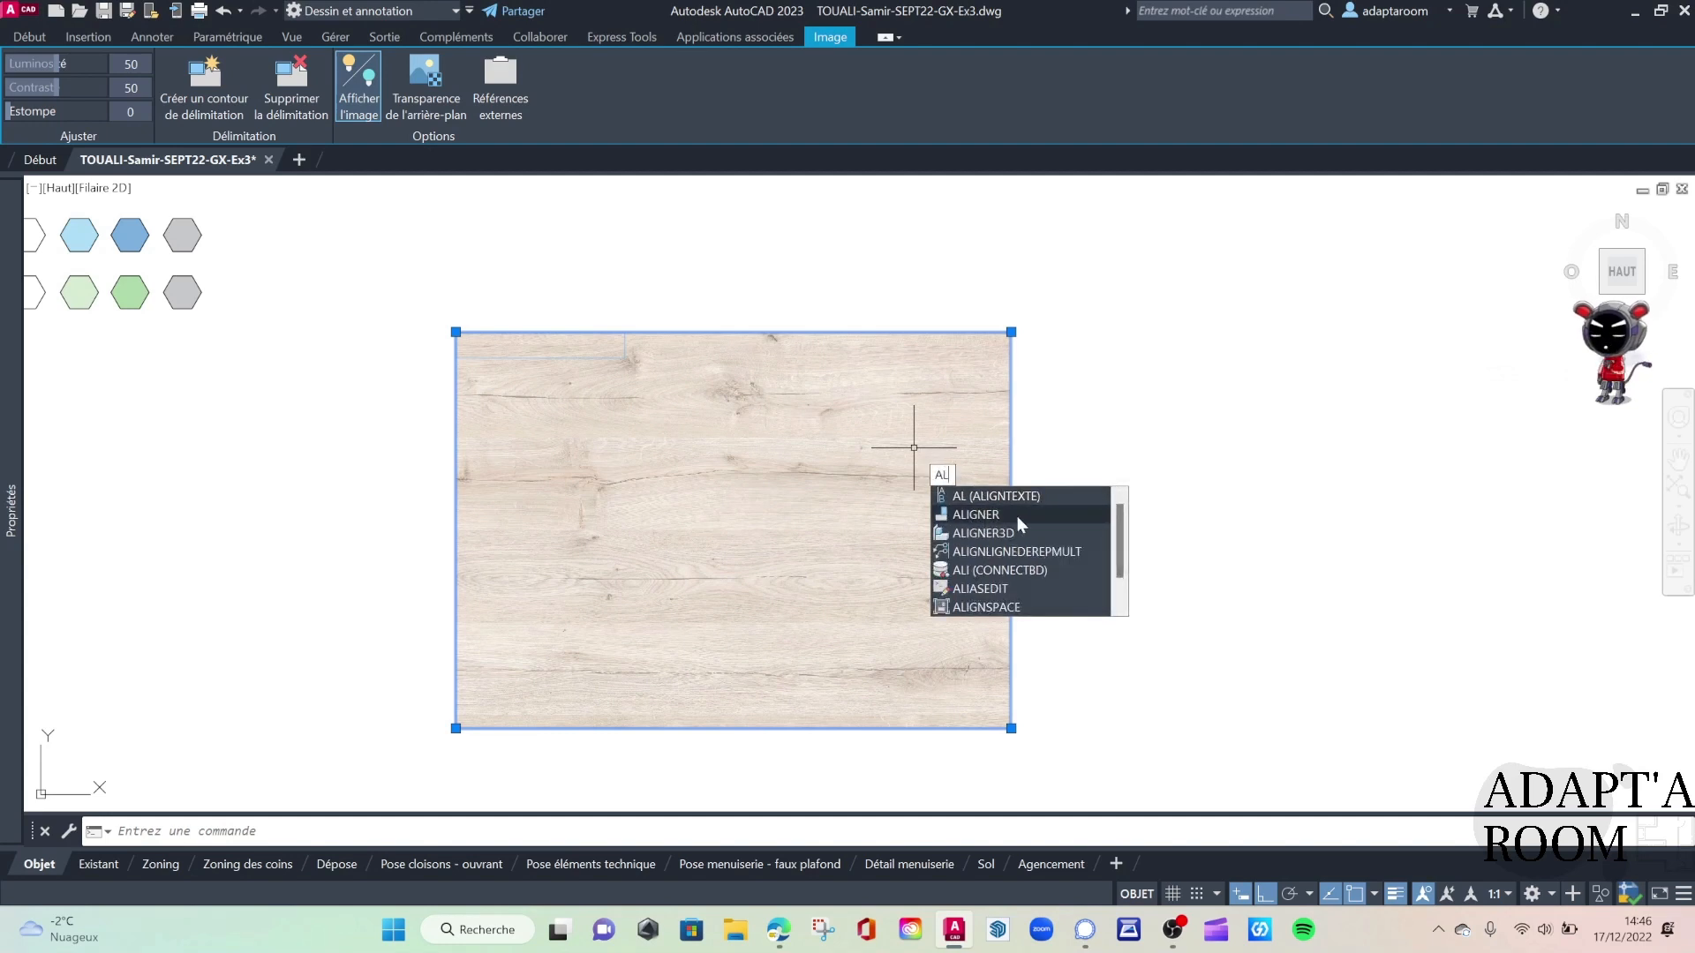
click(979, 514)
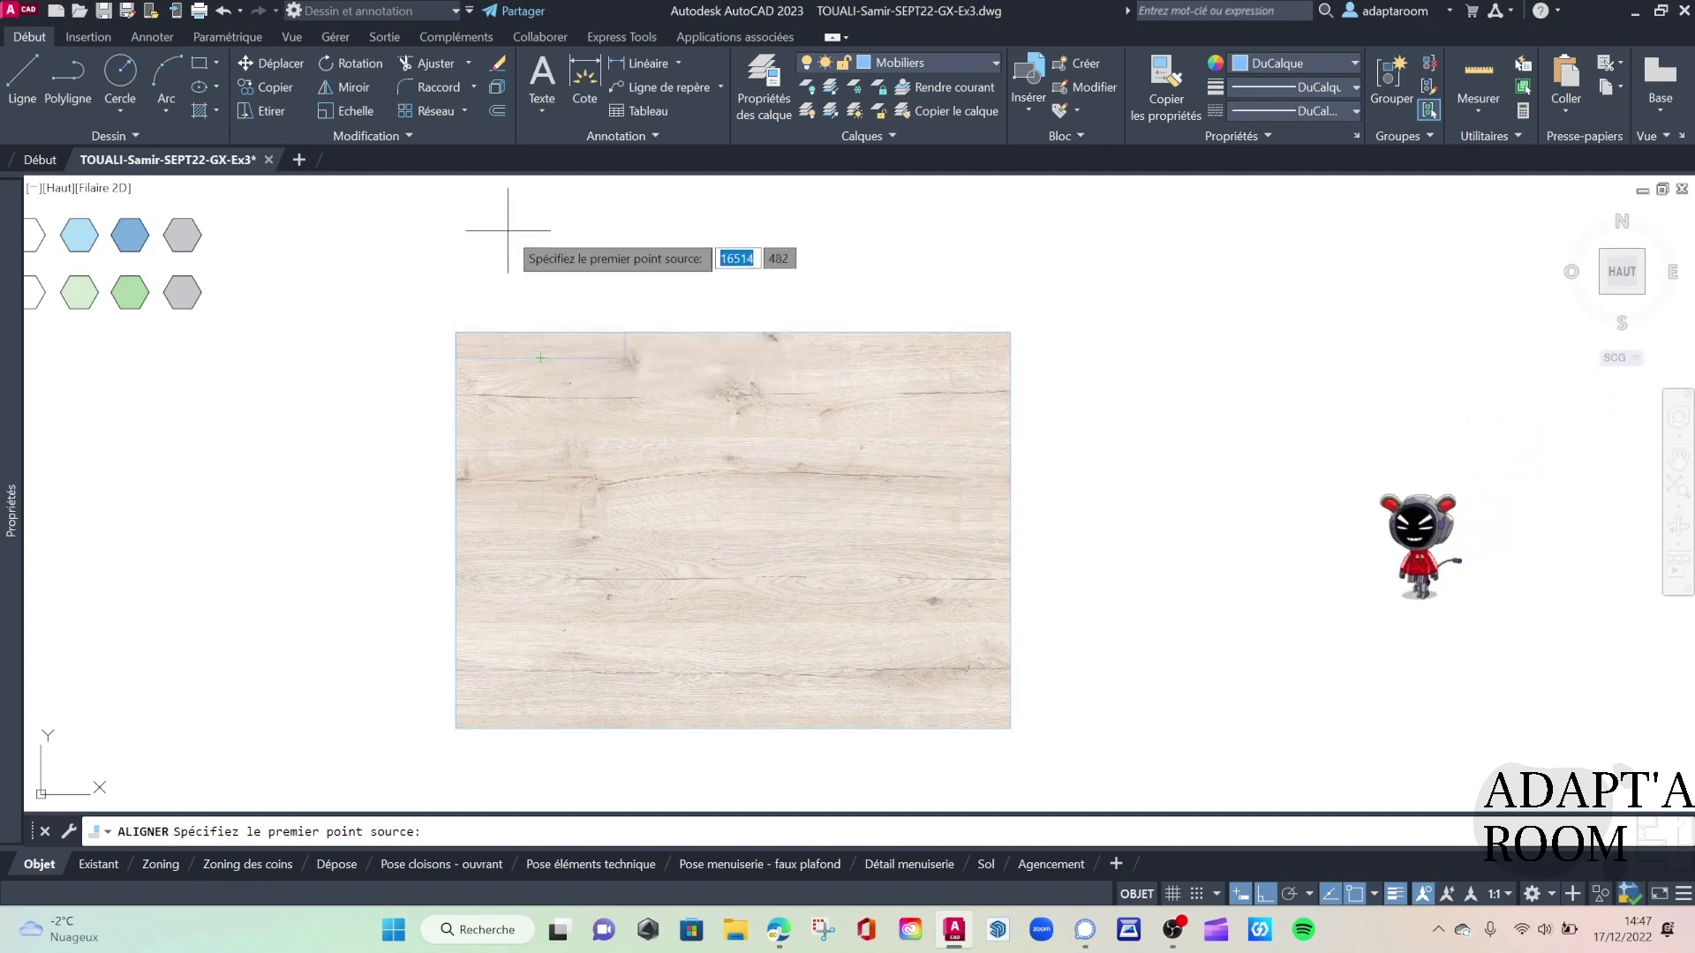
click(456, 332)
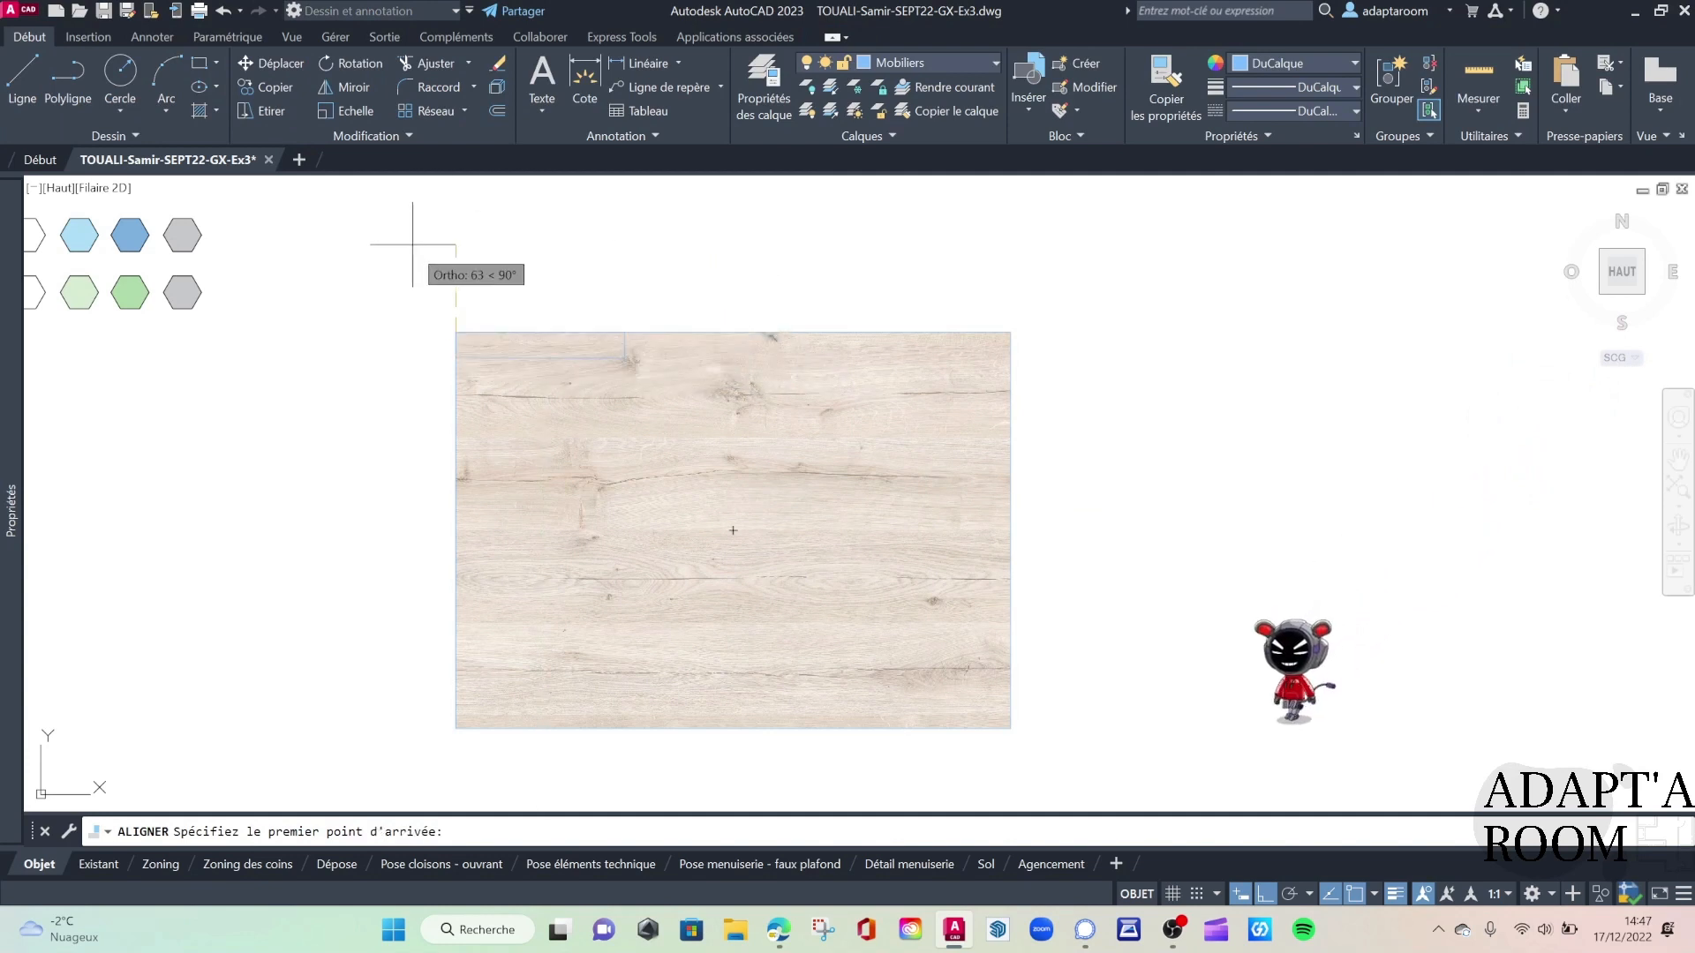
click(456, 332)
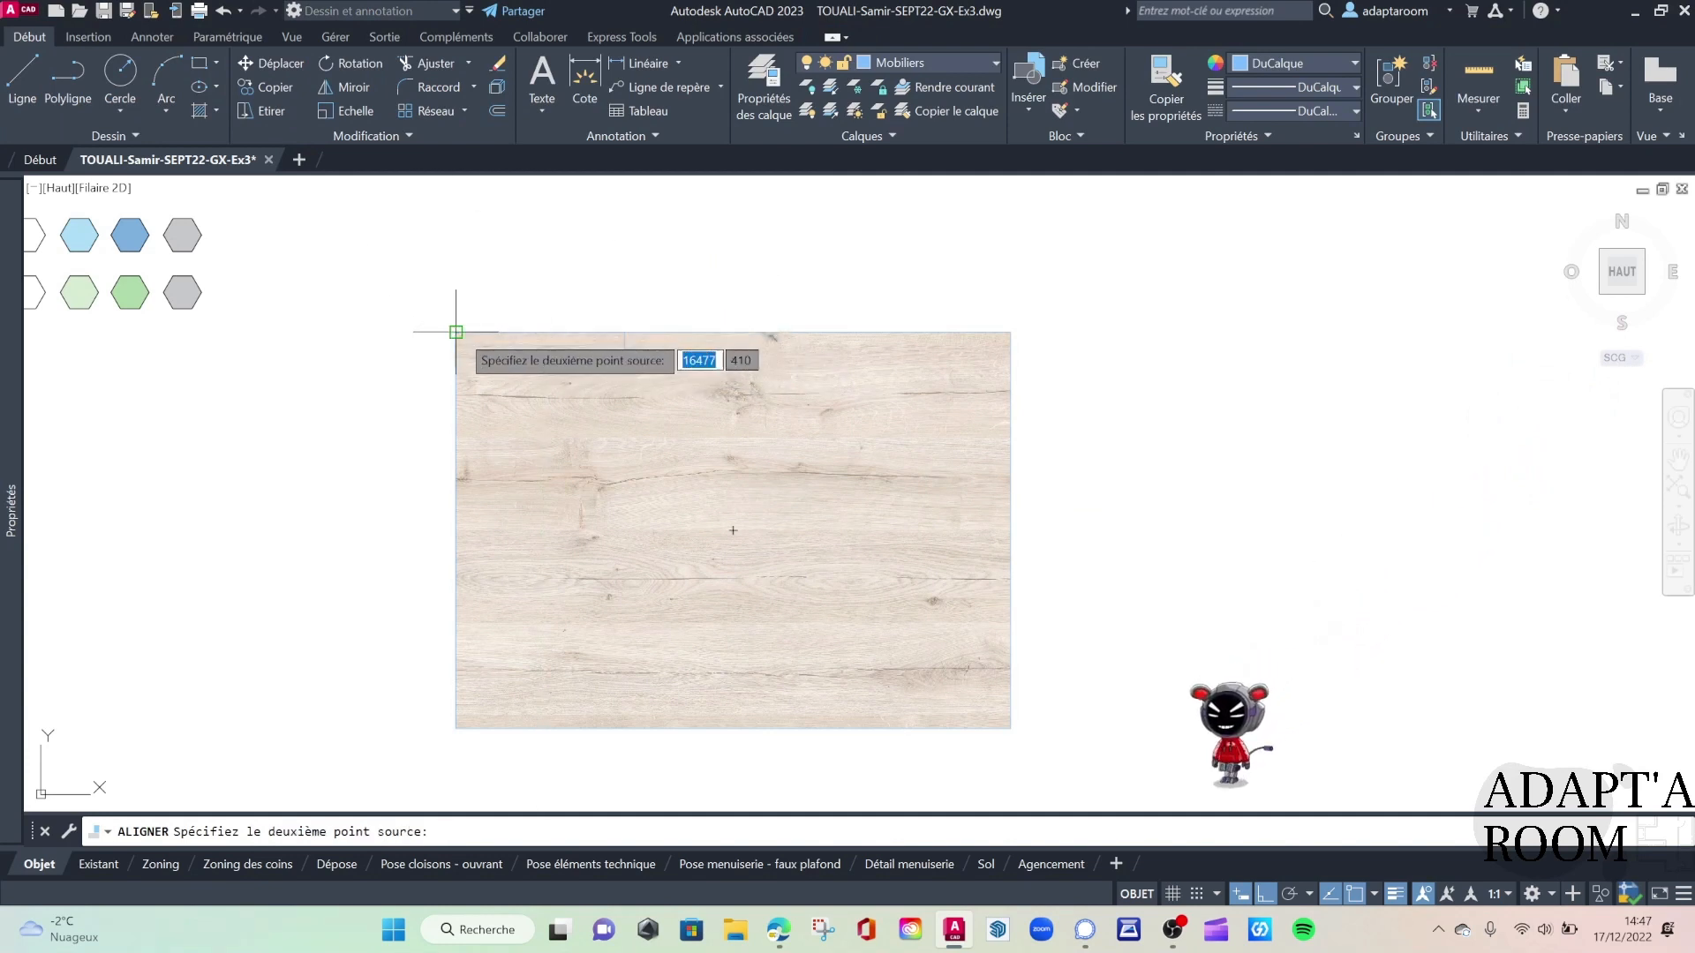
click(1011, 332)
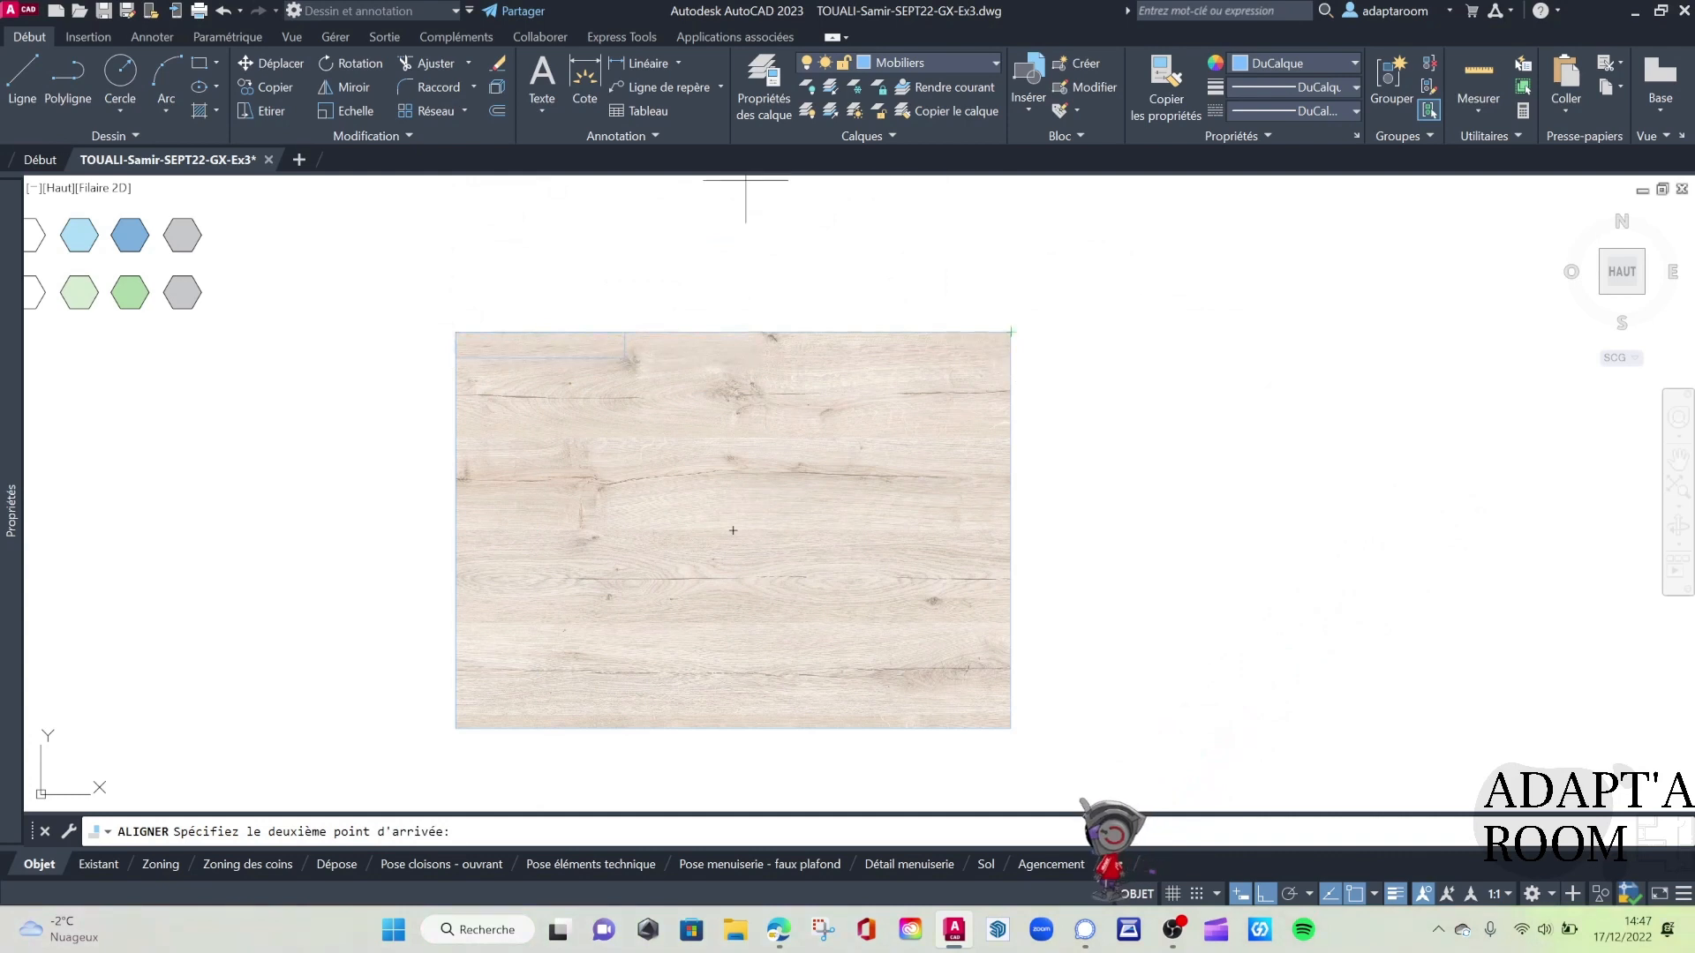
click(626, 332)
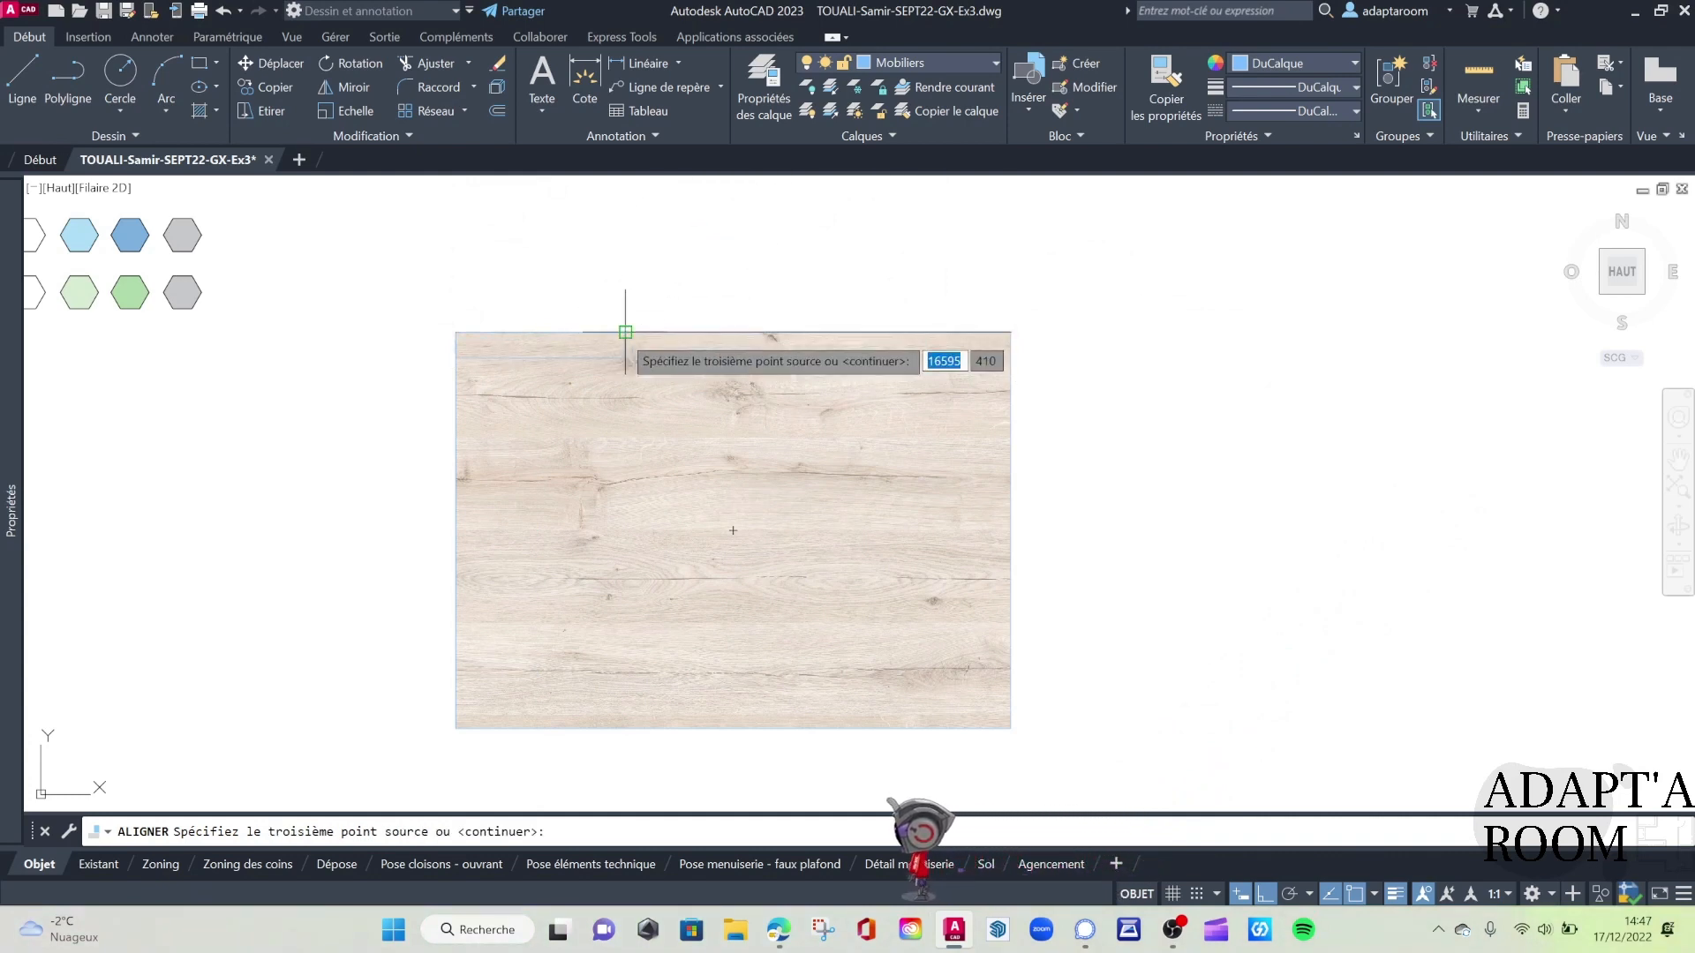
key(Return)
key(Down)
key(Return)
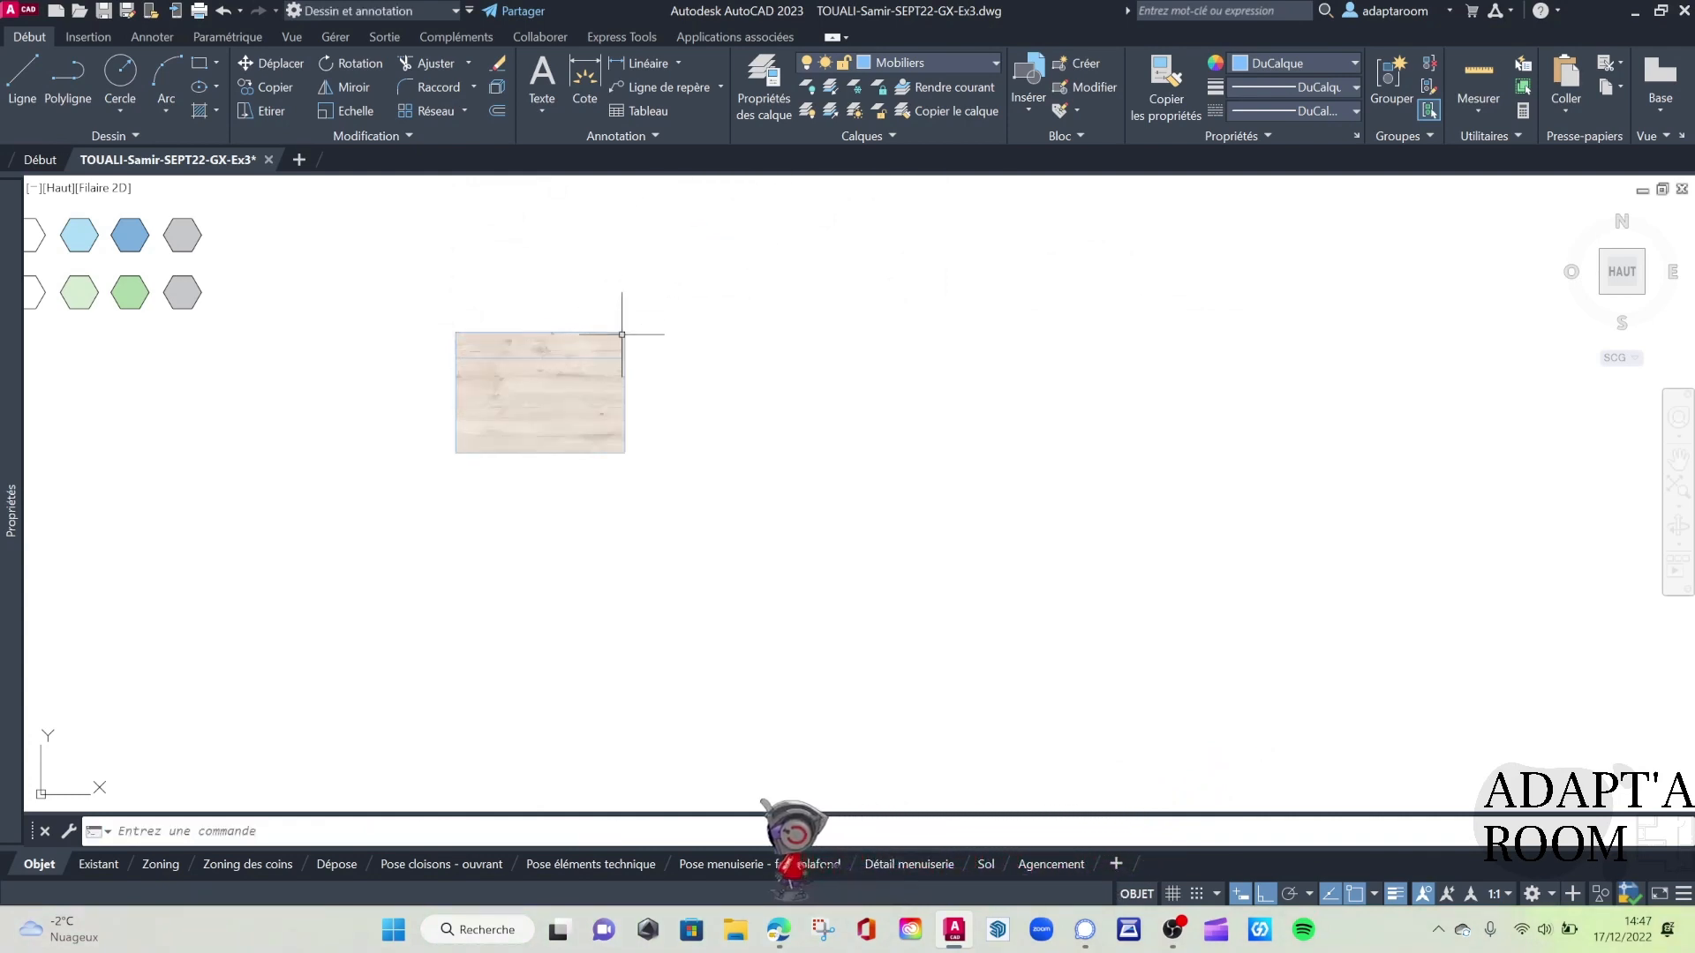
Copy the oak image with its plank rectangle four times horizontally, placing the copies edge to edge in a row
scroll(512, 370, up, 4)
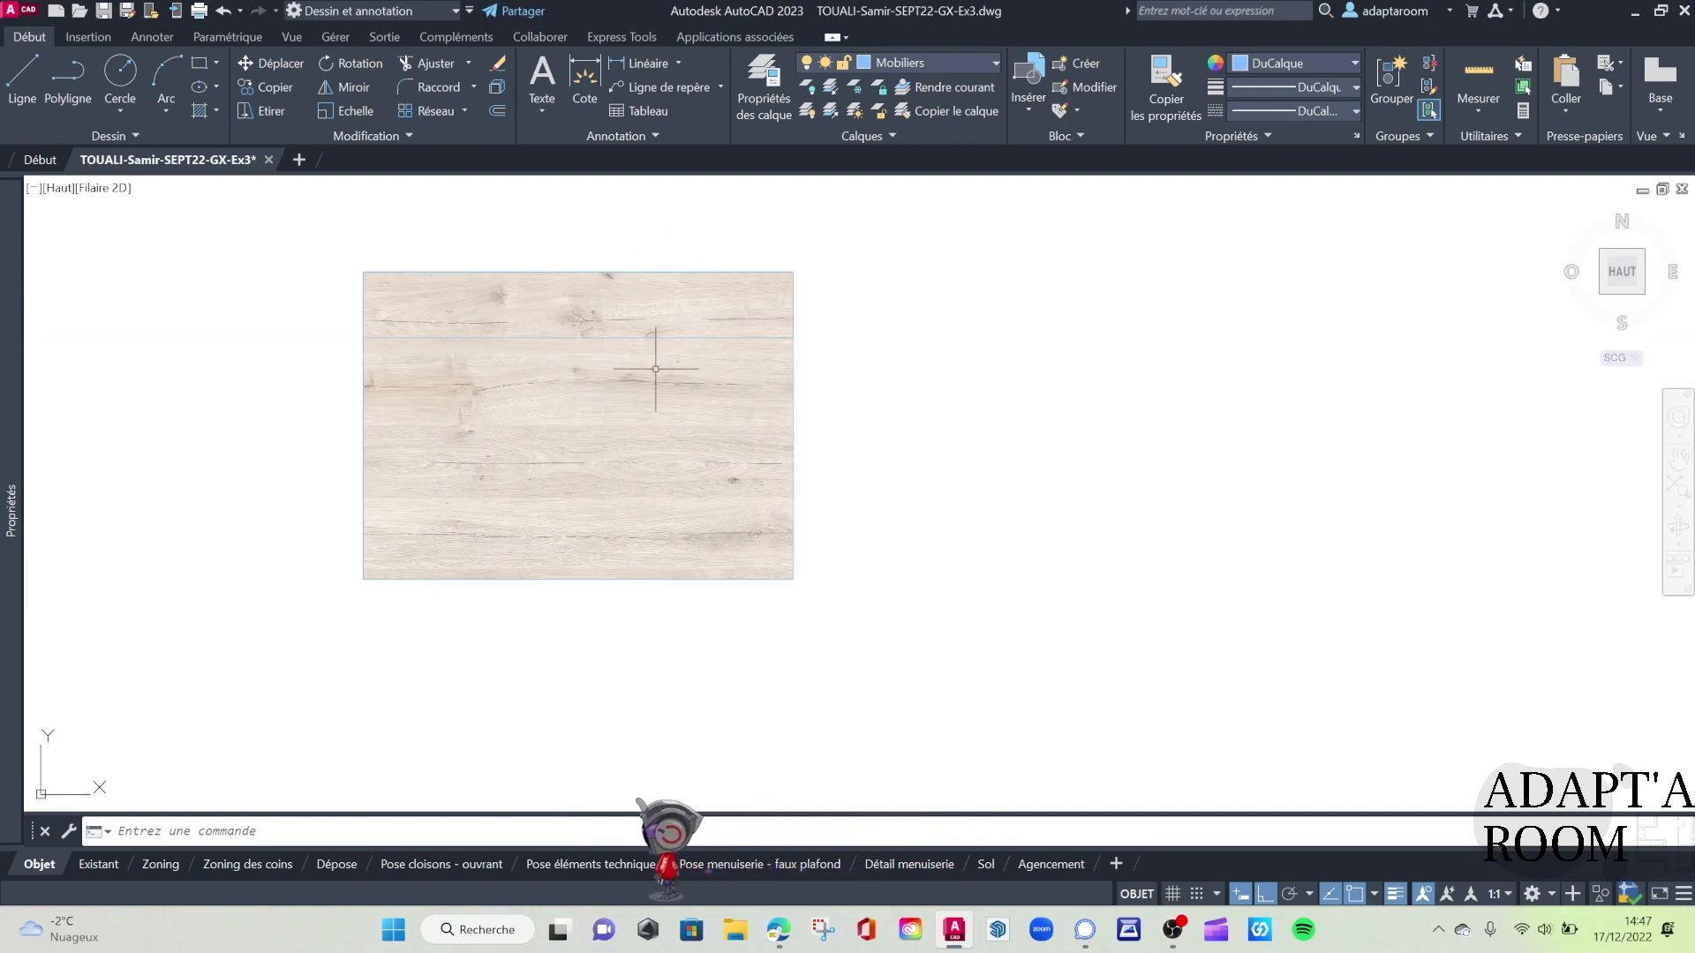
click(870, 572)
click(292, 225)
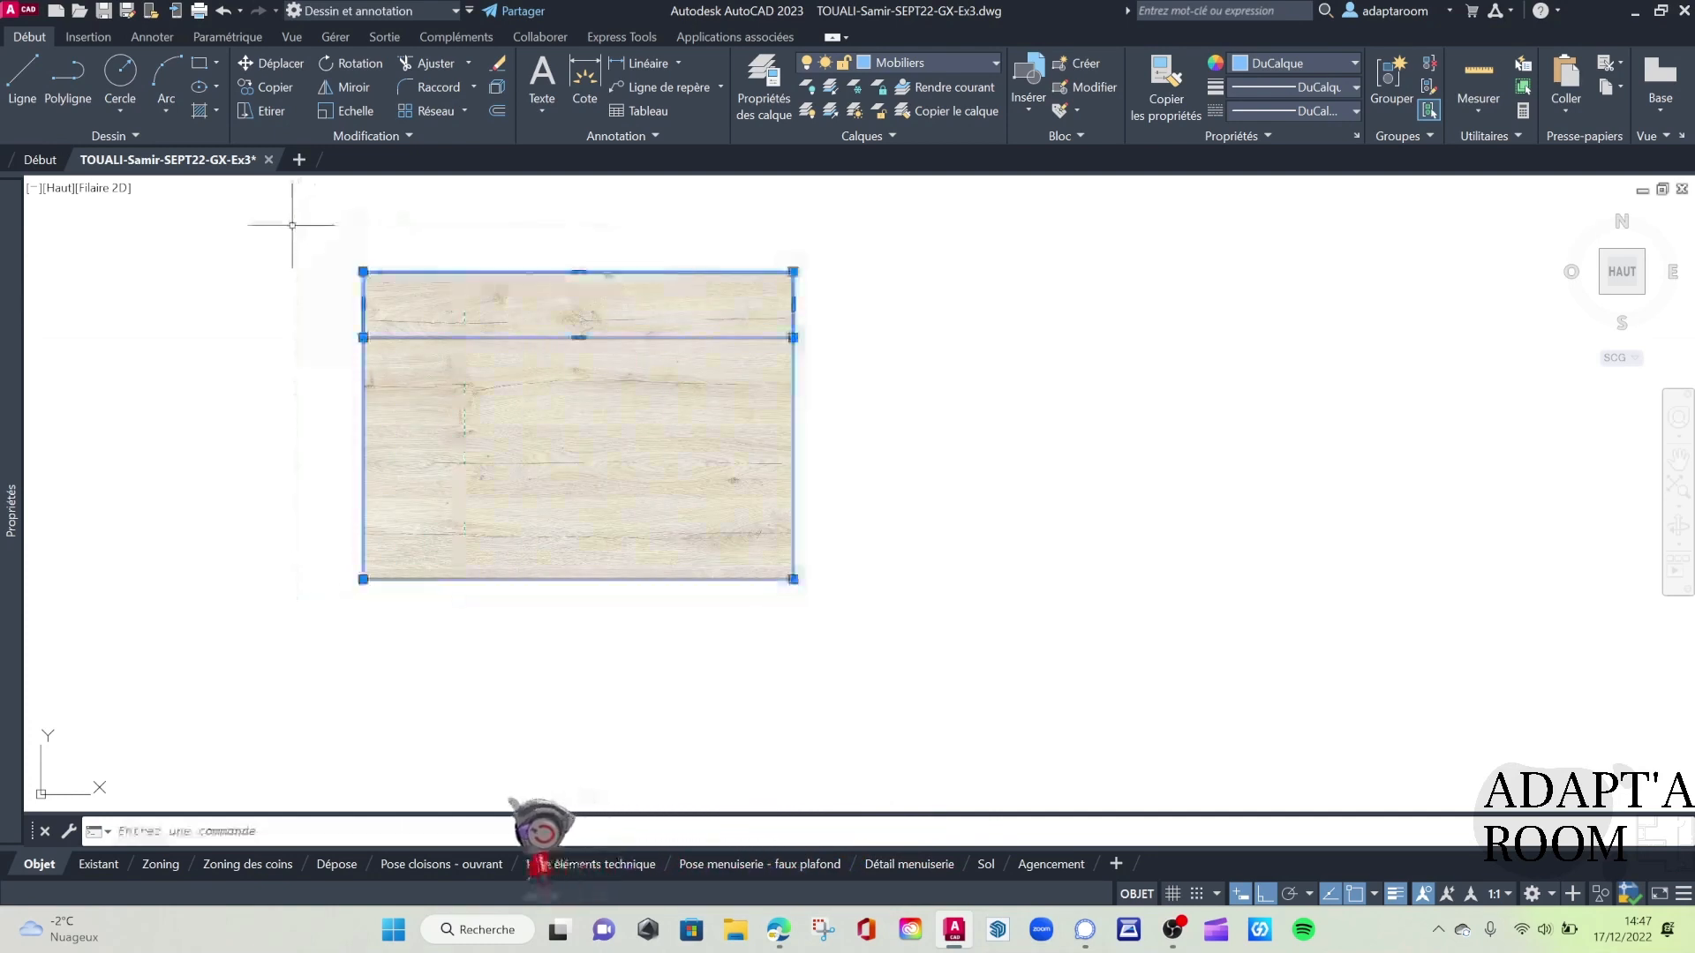
right_click(293, 225)
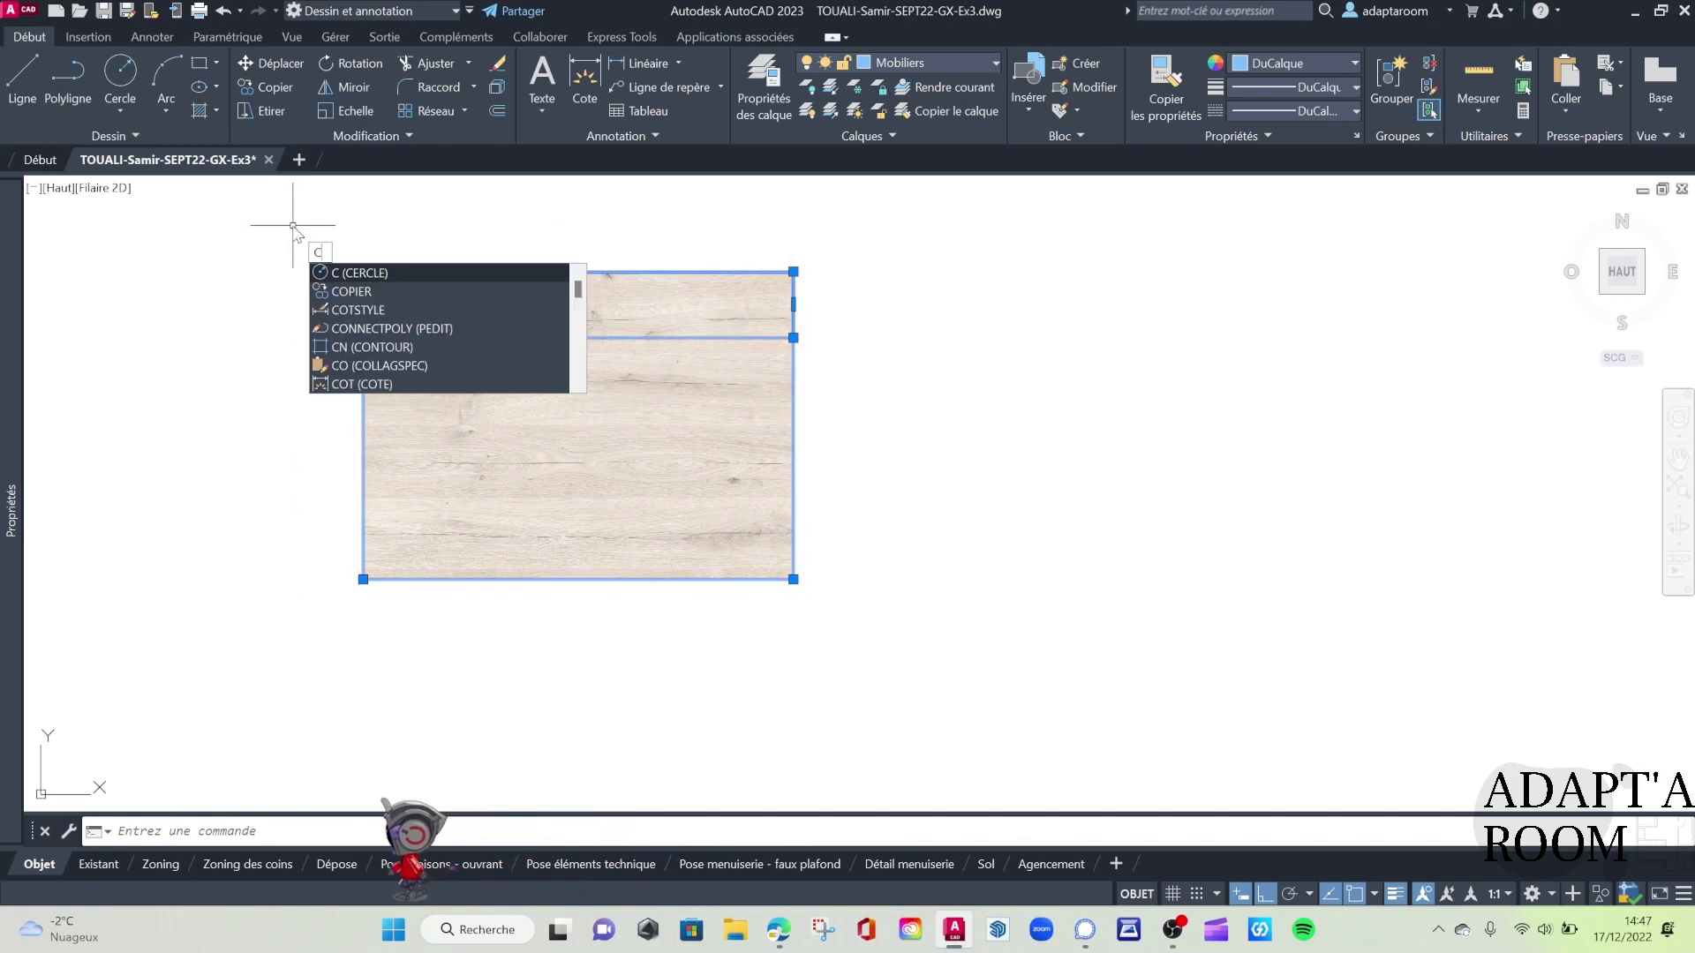
click(380, 353)
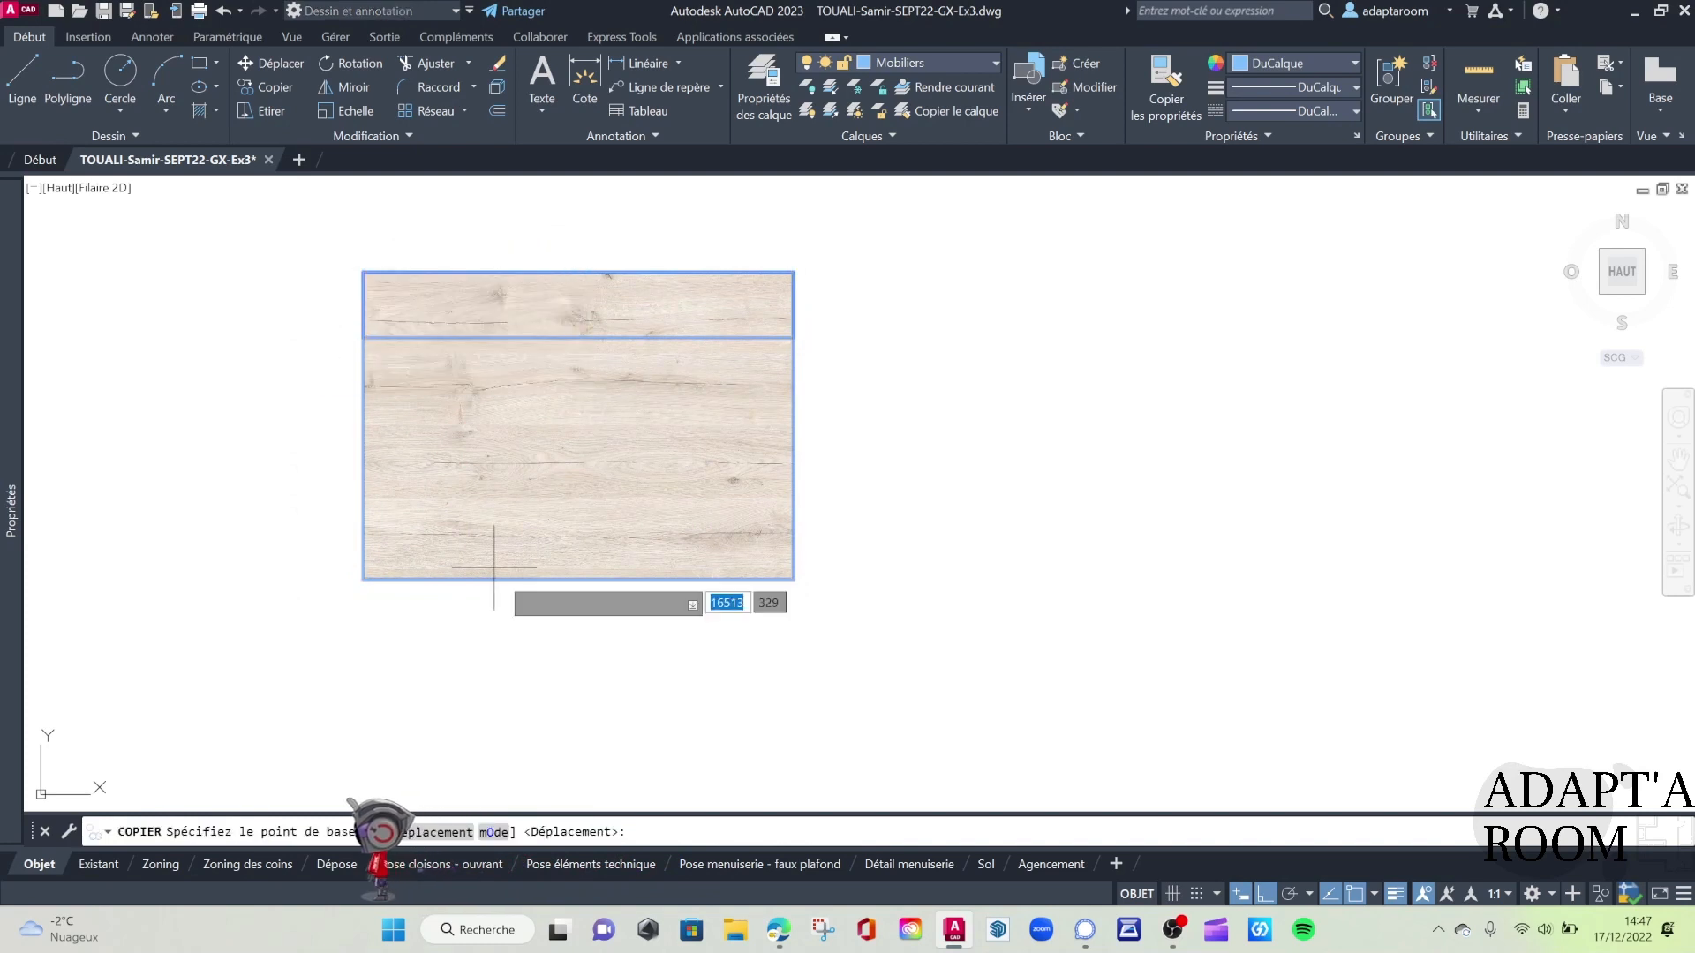
click(362, 579)
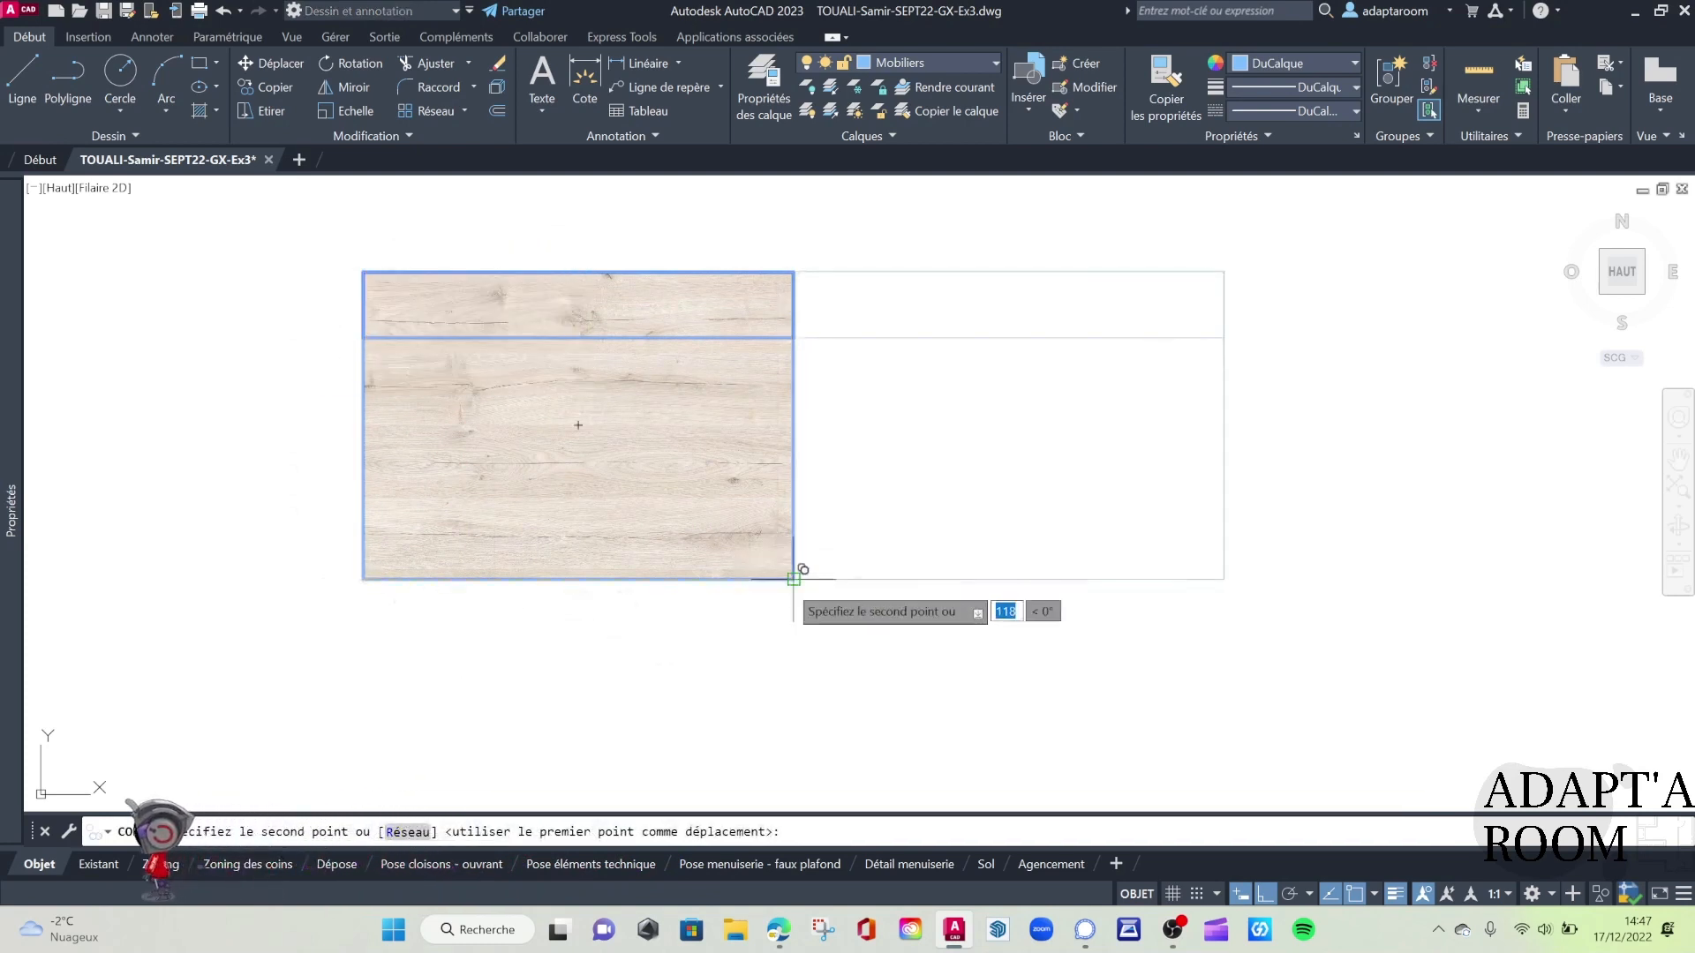
click(794, 579)
middle_drag(1335, 640, 603, 669)
click(922, 608)
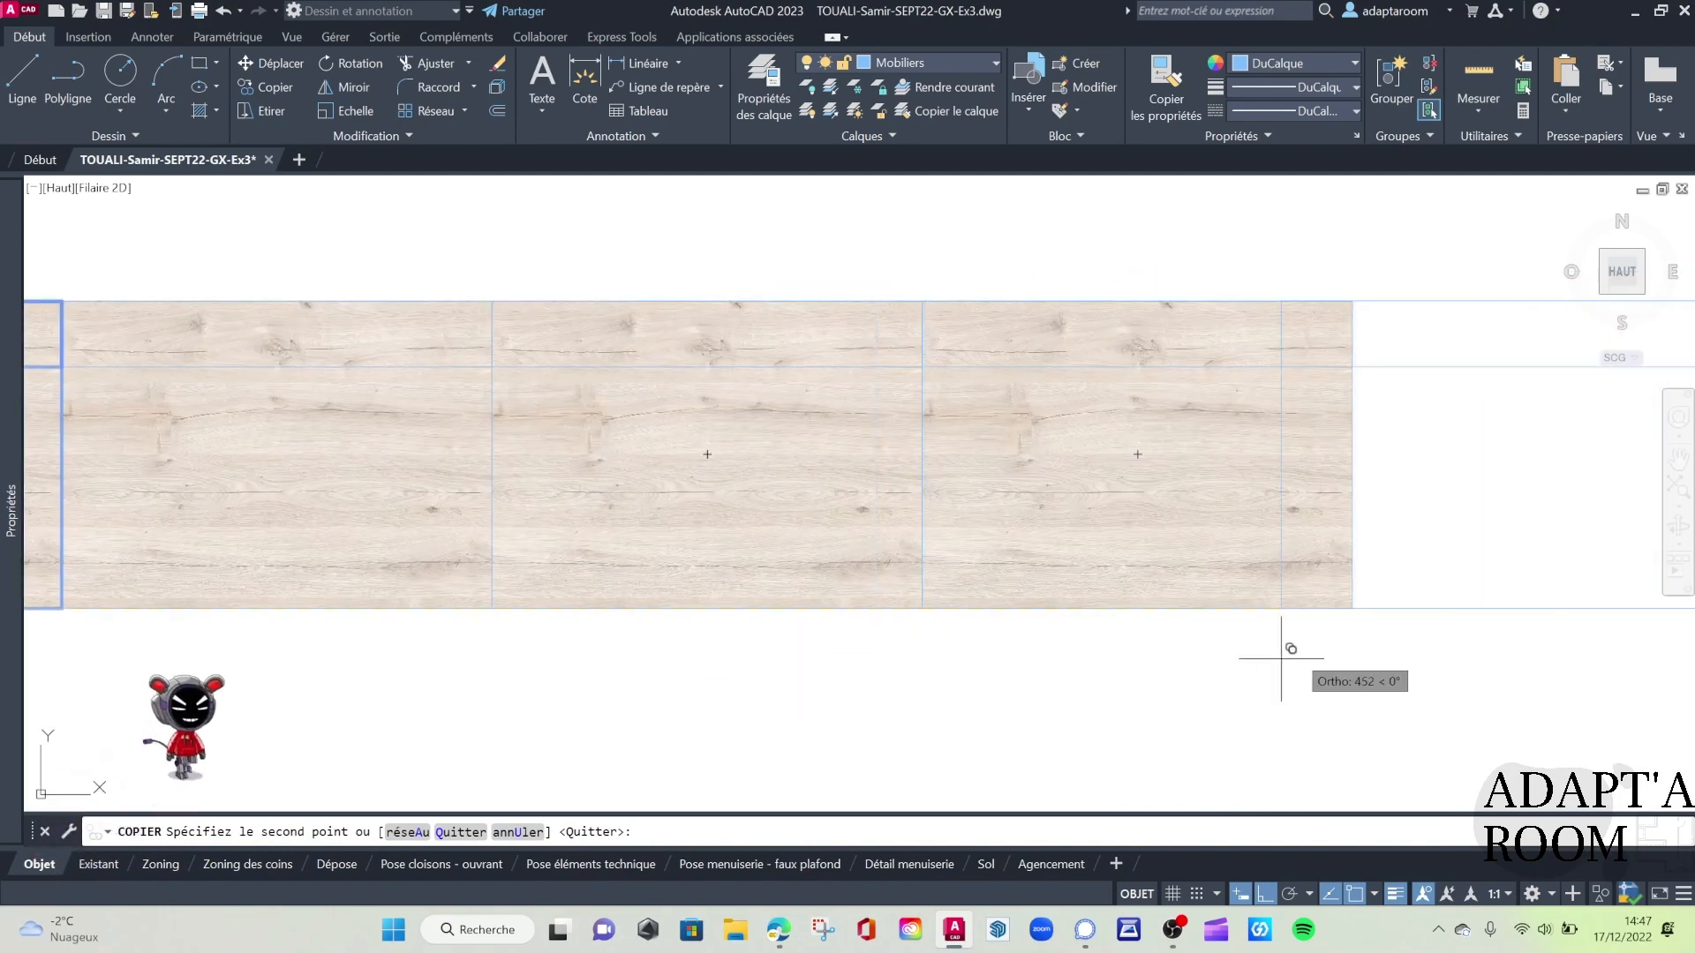
click(1349, 610)
key(Return)
scroll(1061, 482, down, 6)
scroll(1061, 482, up, 4)
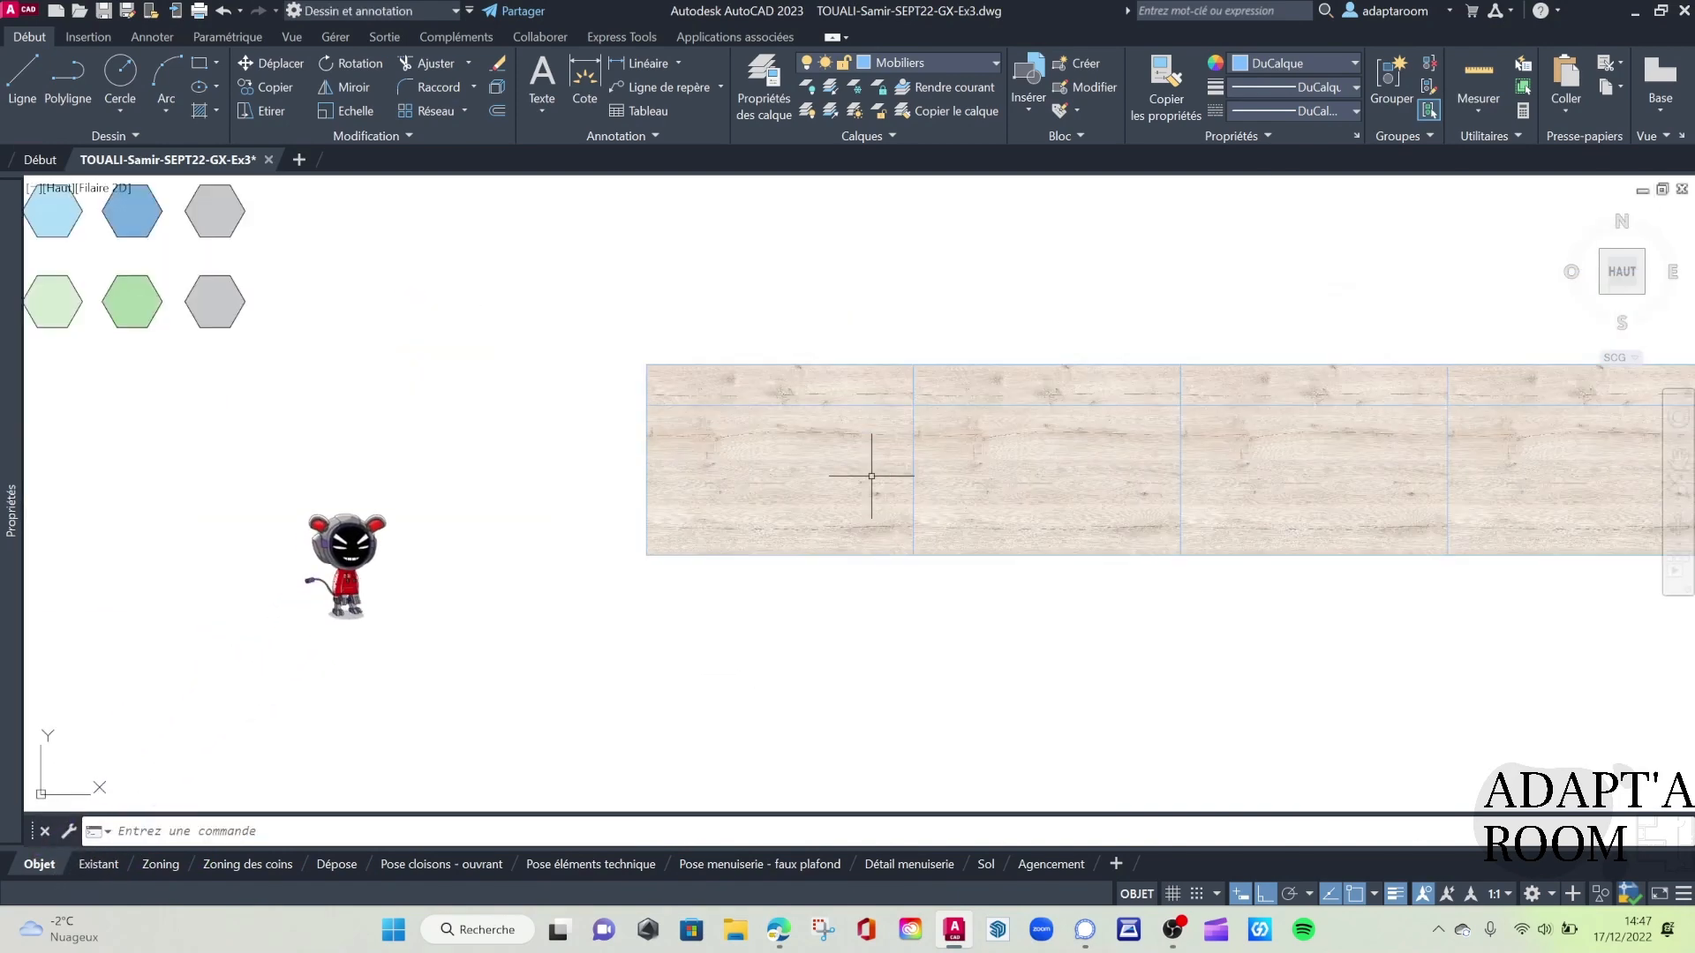
Move the second image's plank rectangle down by one plank height, snapping to its own corners
middle_drag(945, 427, 724, 334)
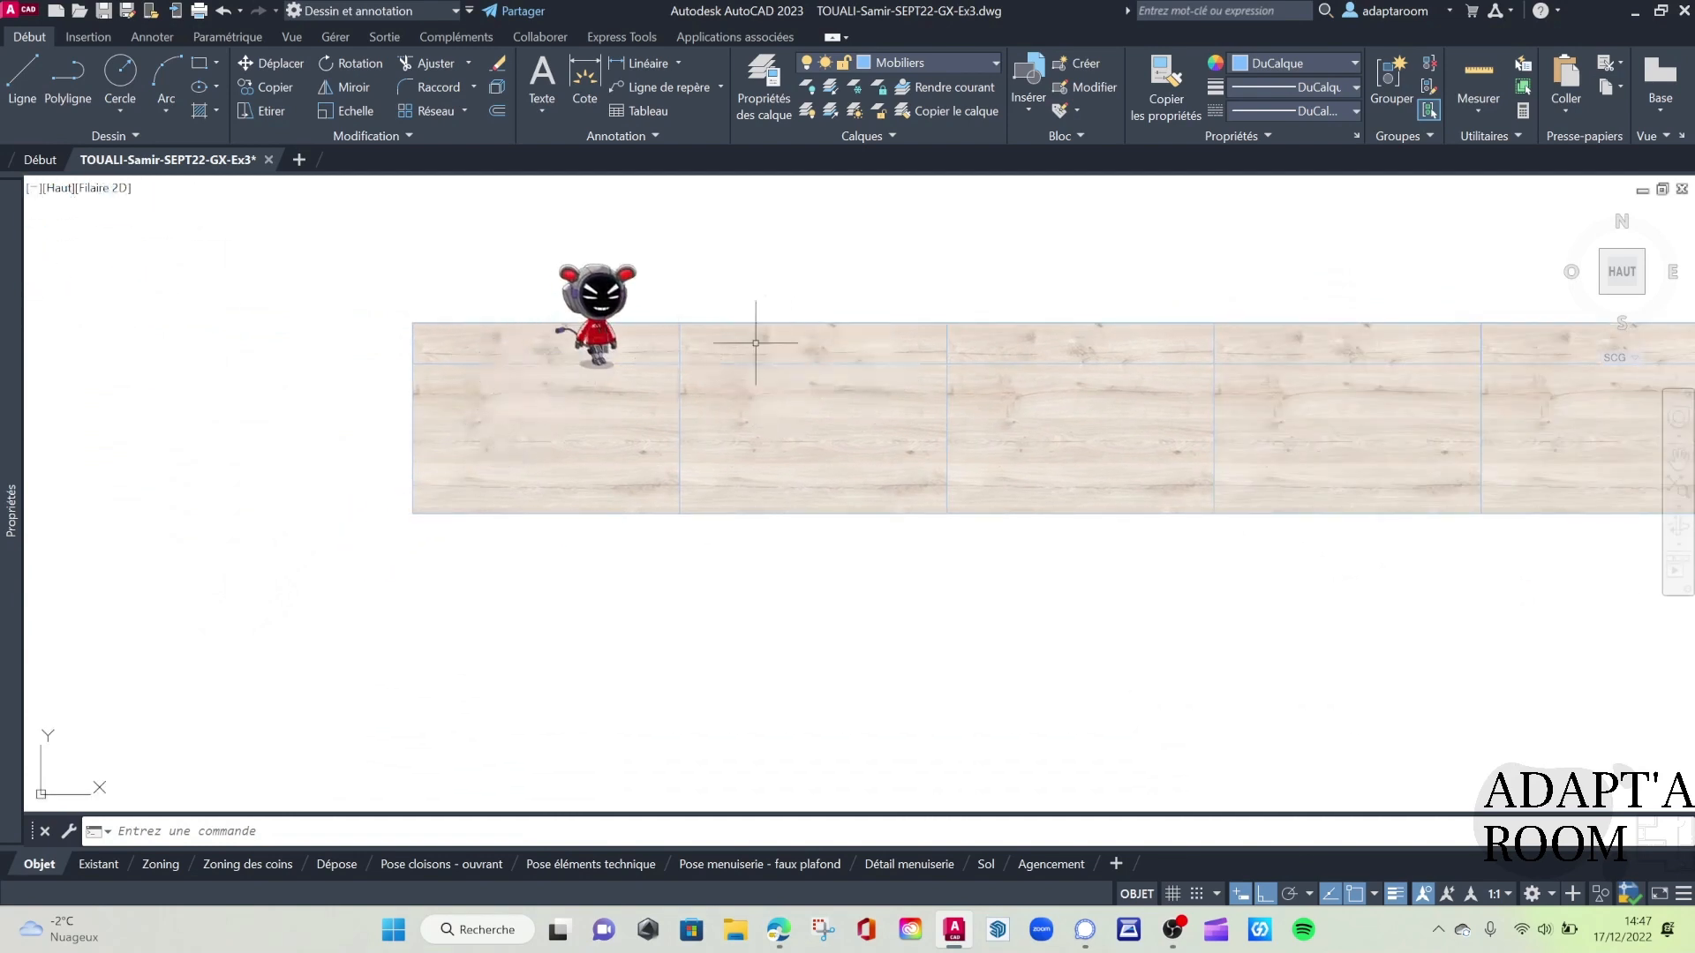
scroll(791, 387, up, 2)
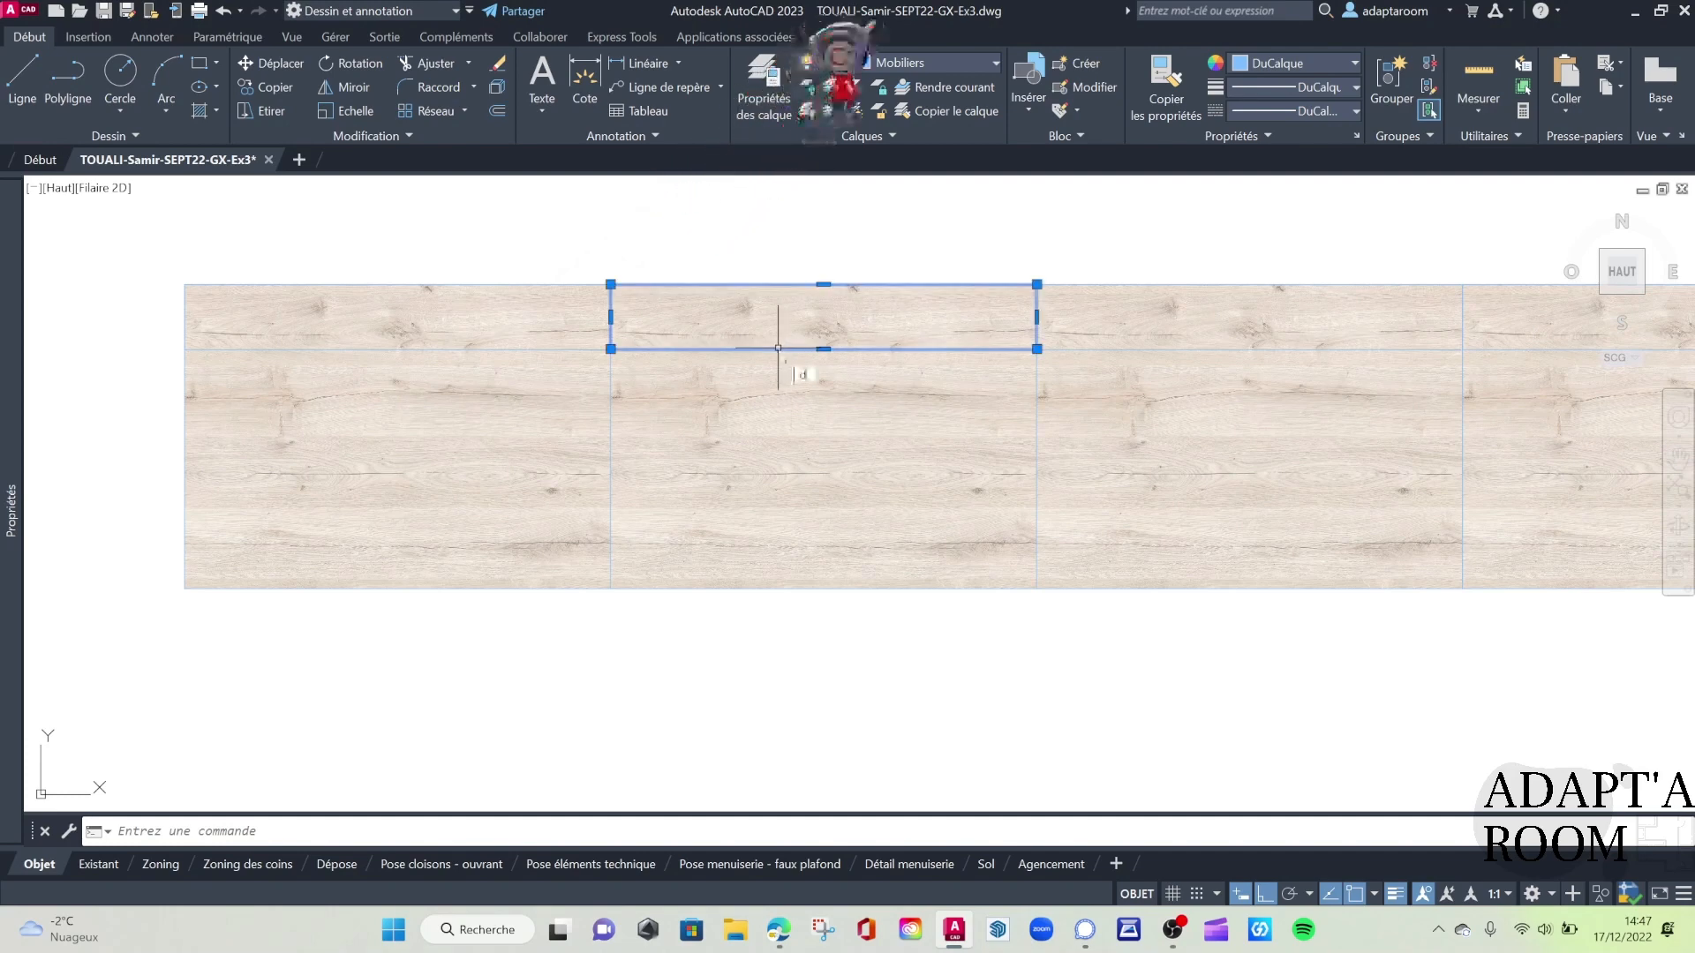
text(p)
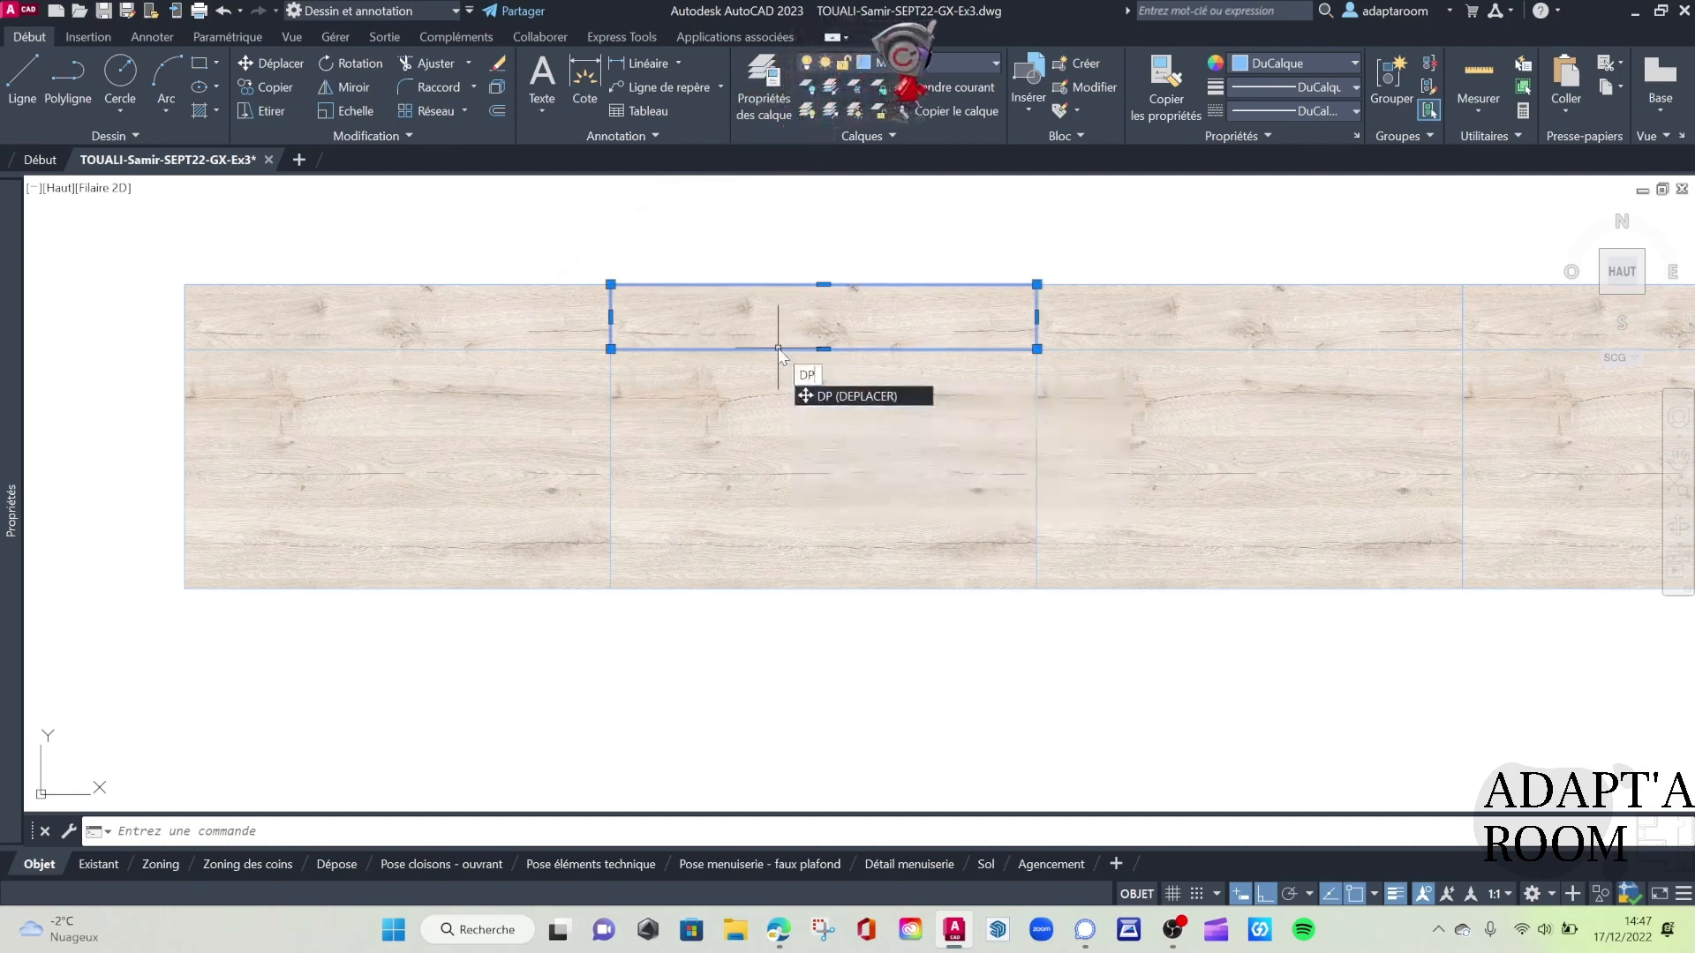
click(861, 397)
click(611, 349)
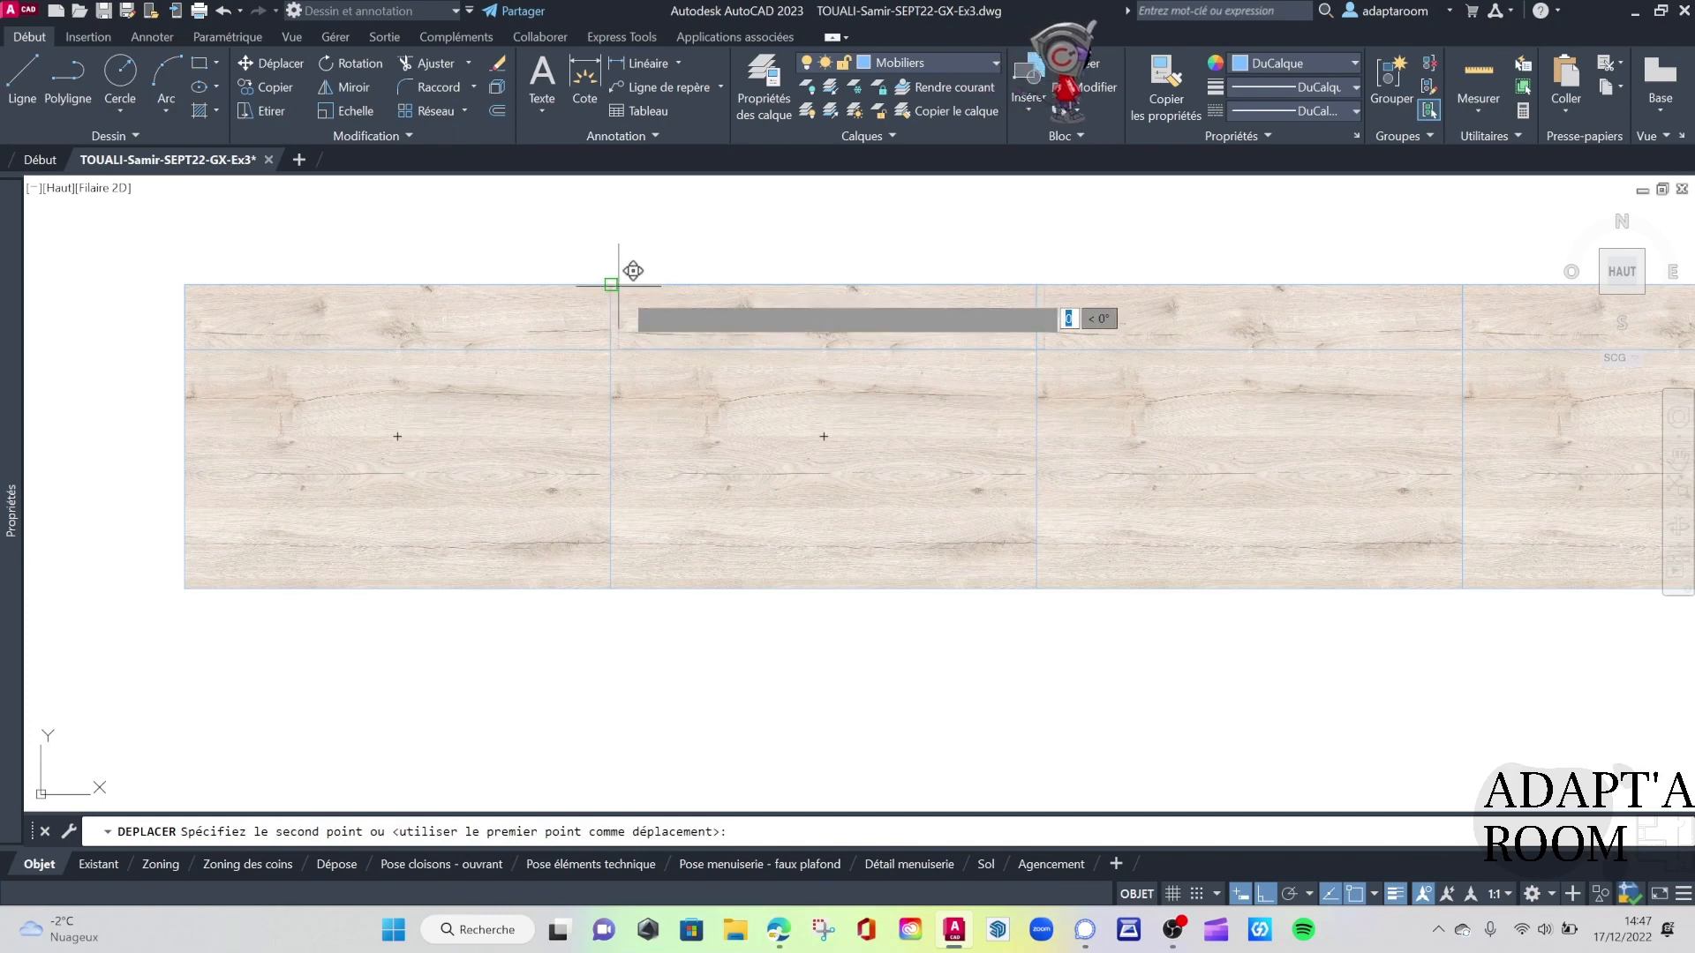
click(625, 334)
Move the third image's plank rectangle down two plank heights so its top aligns with the second plank's bottom edge
click(1156, 349)
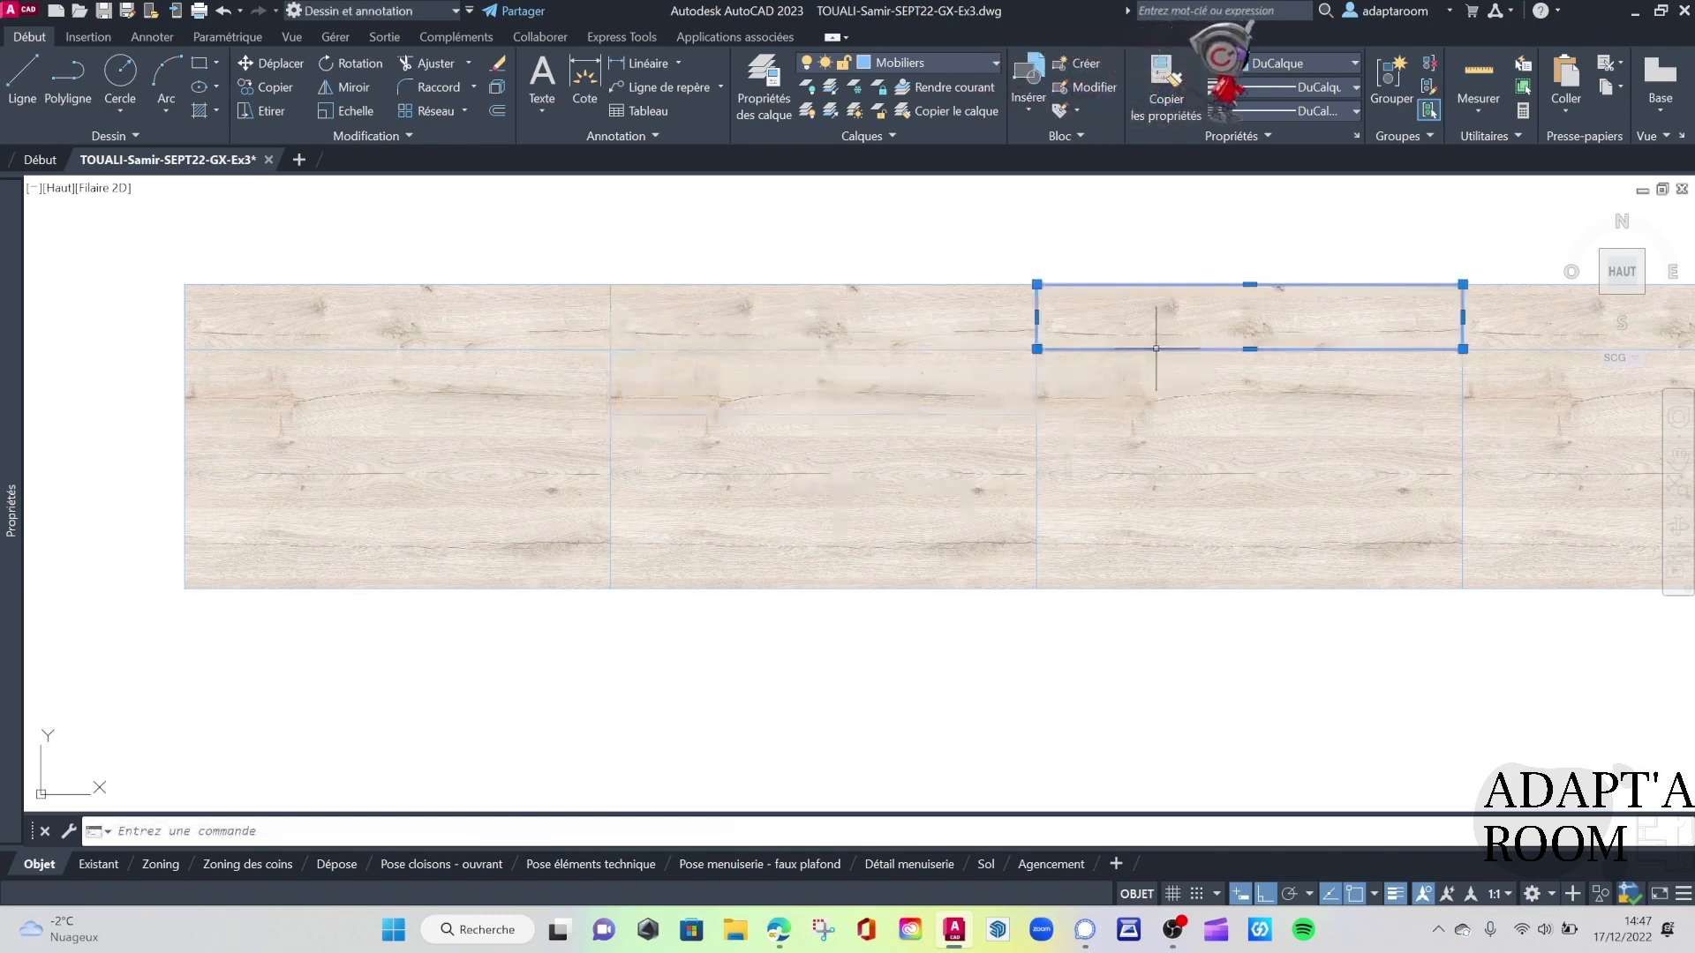
click(1038, 285)
click(1037, 414)
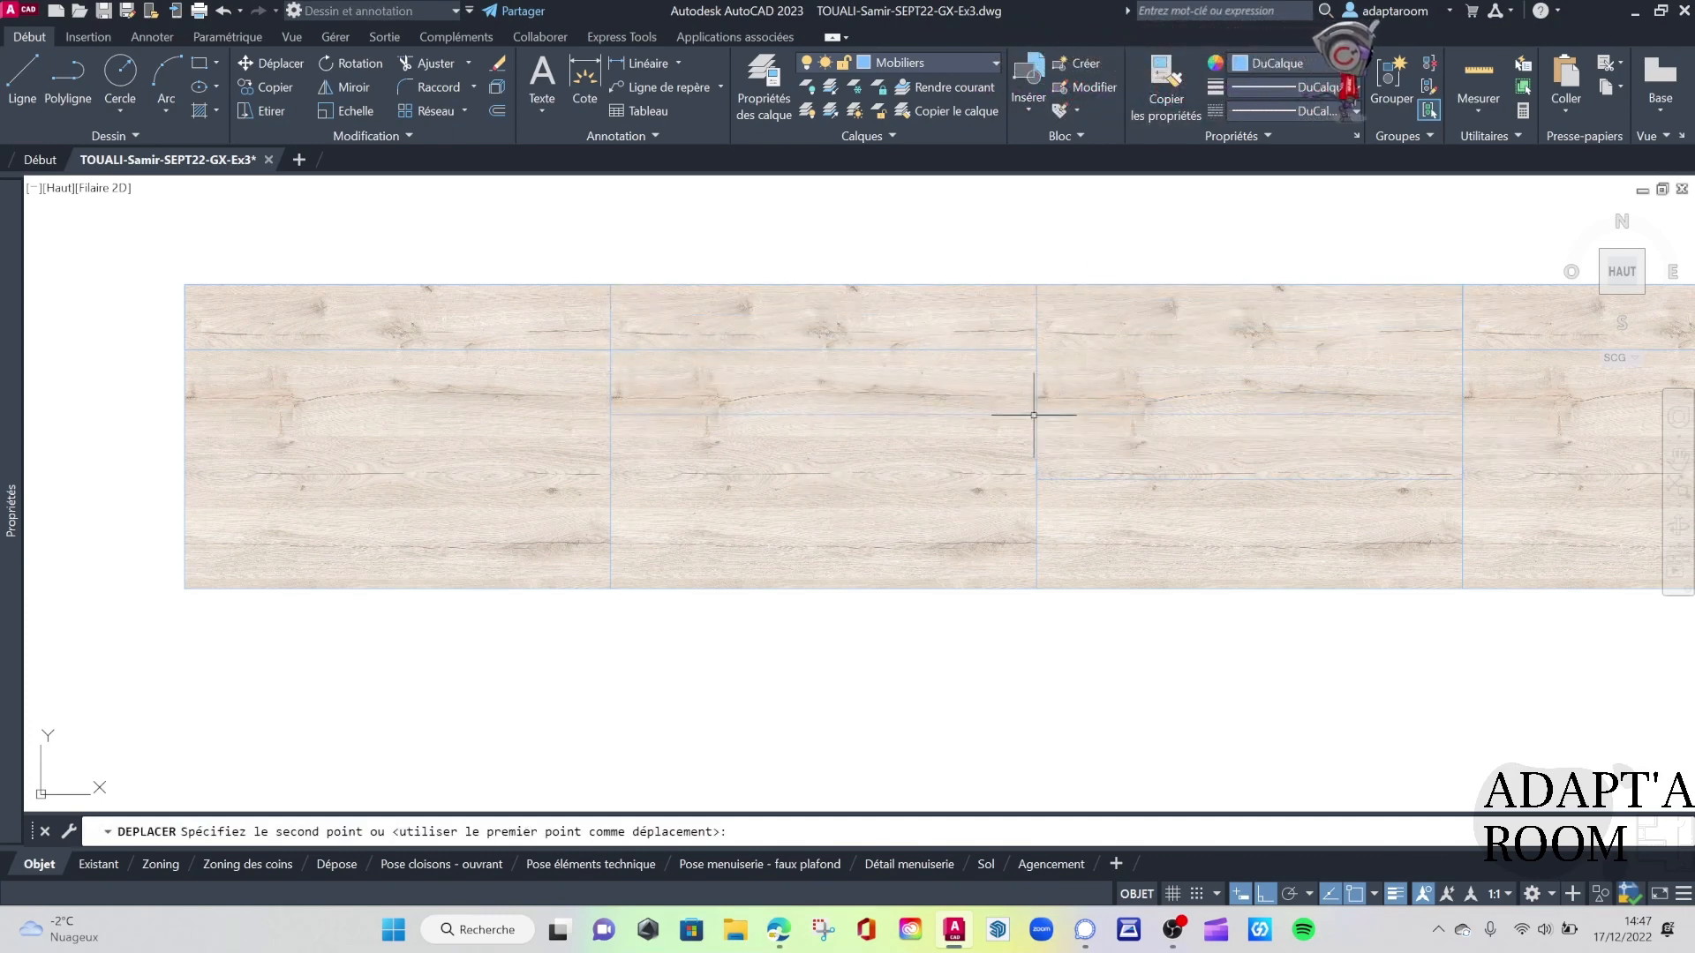
middle_drag(1278, 575, 712, 588)
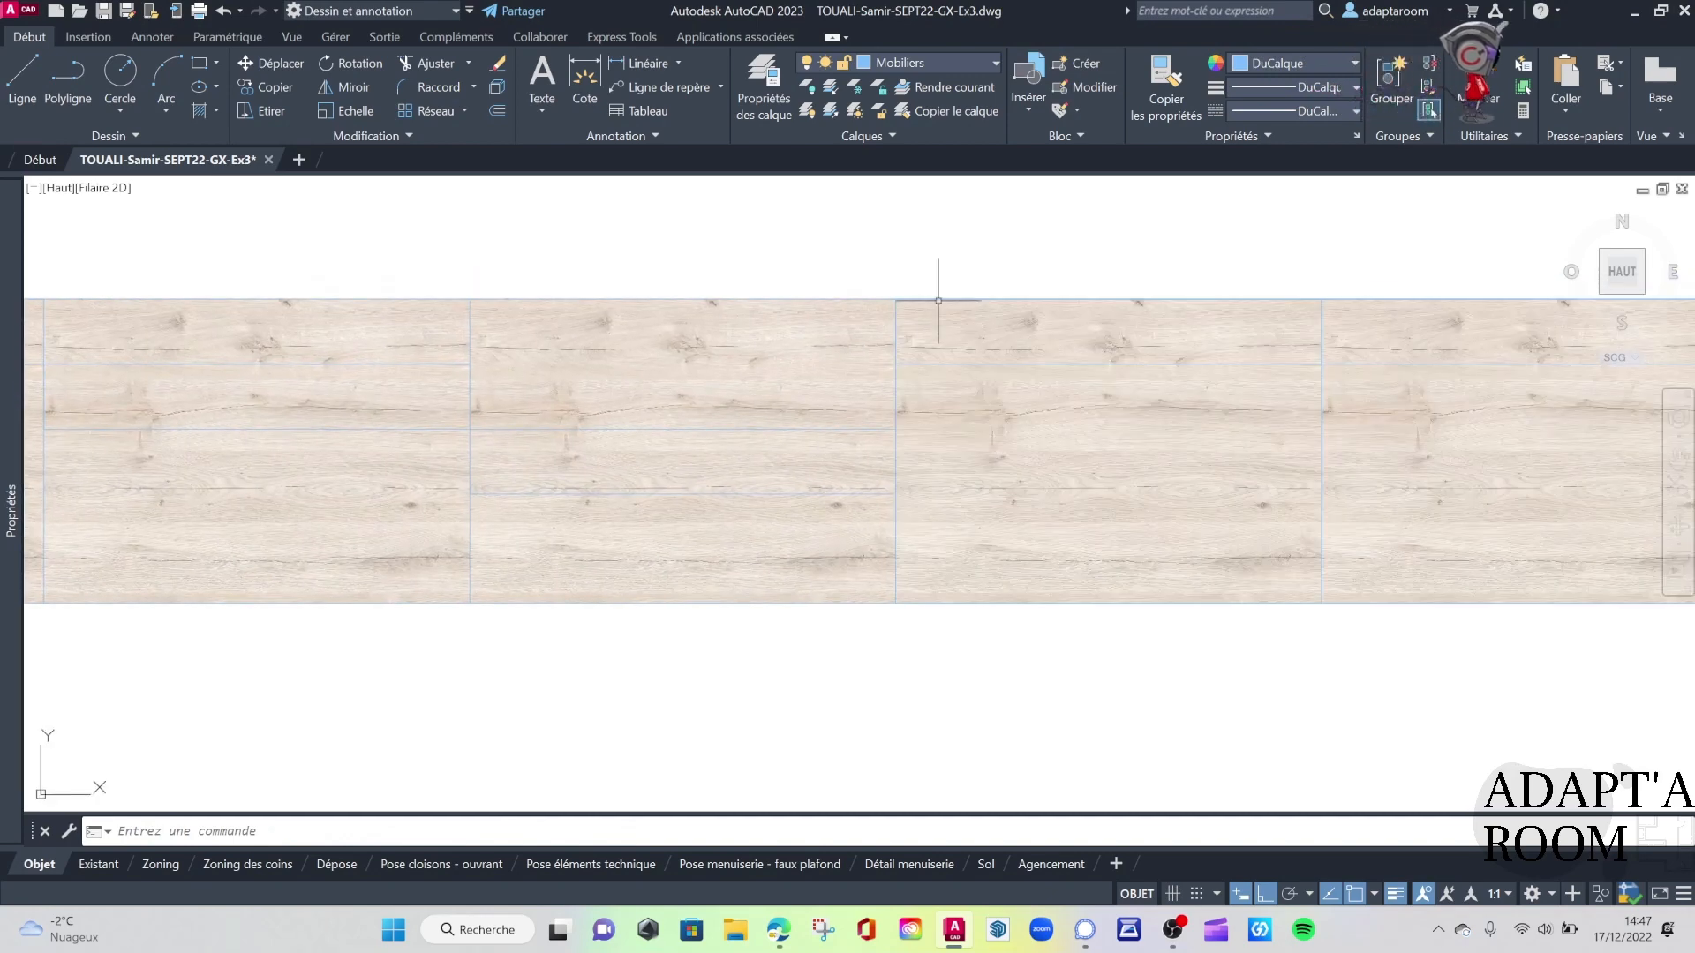
click(896, 298)
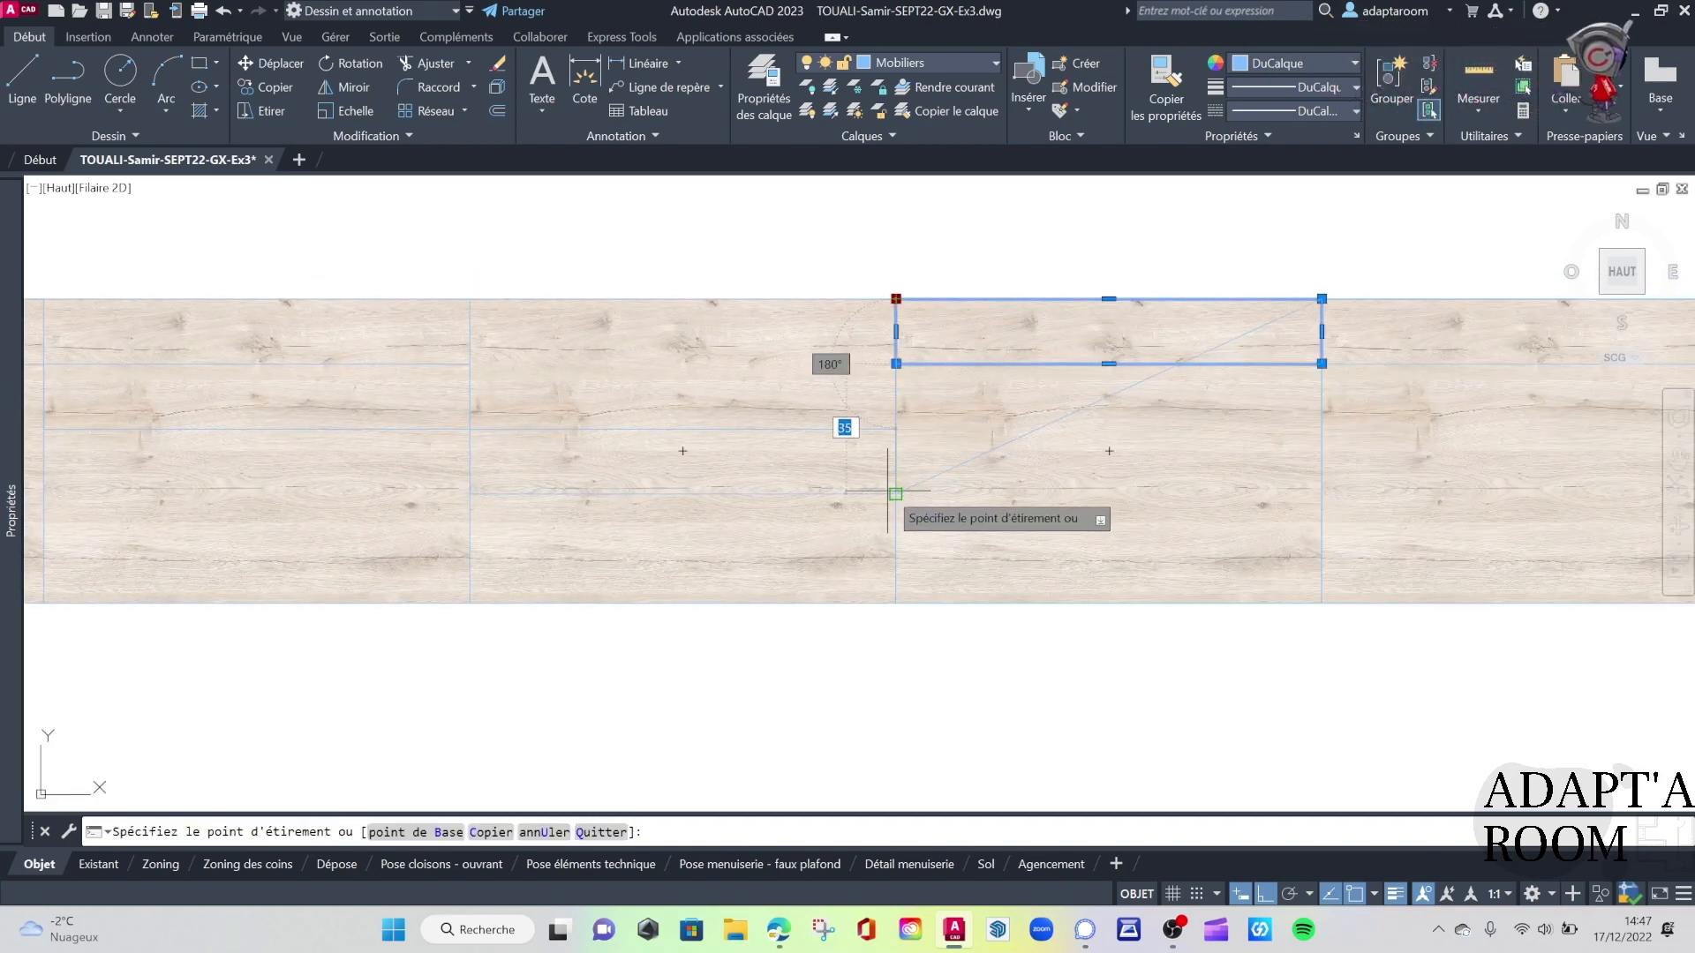
key(Down)
click(896, 494)
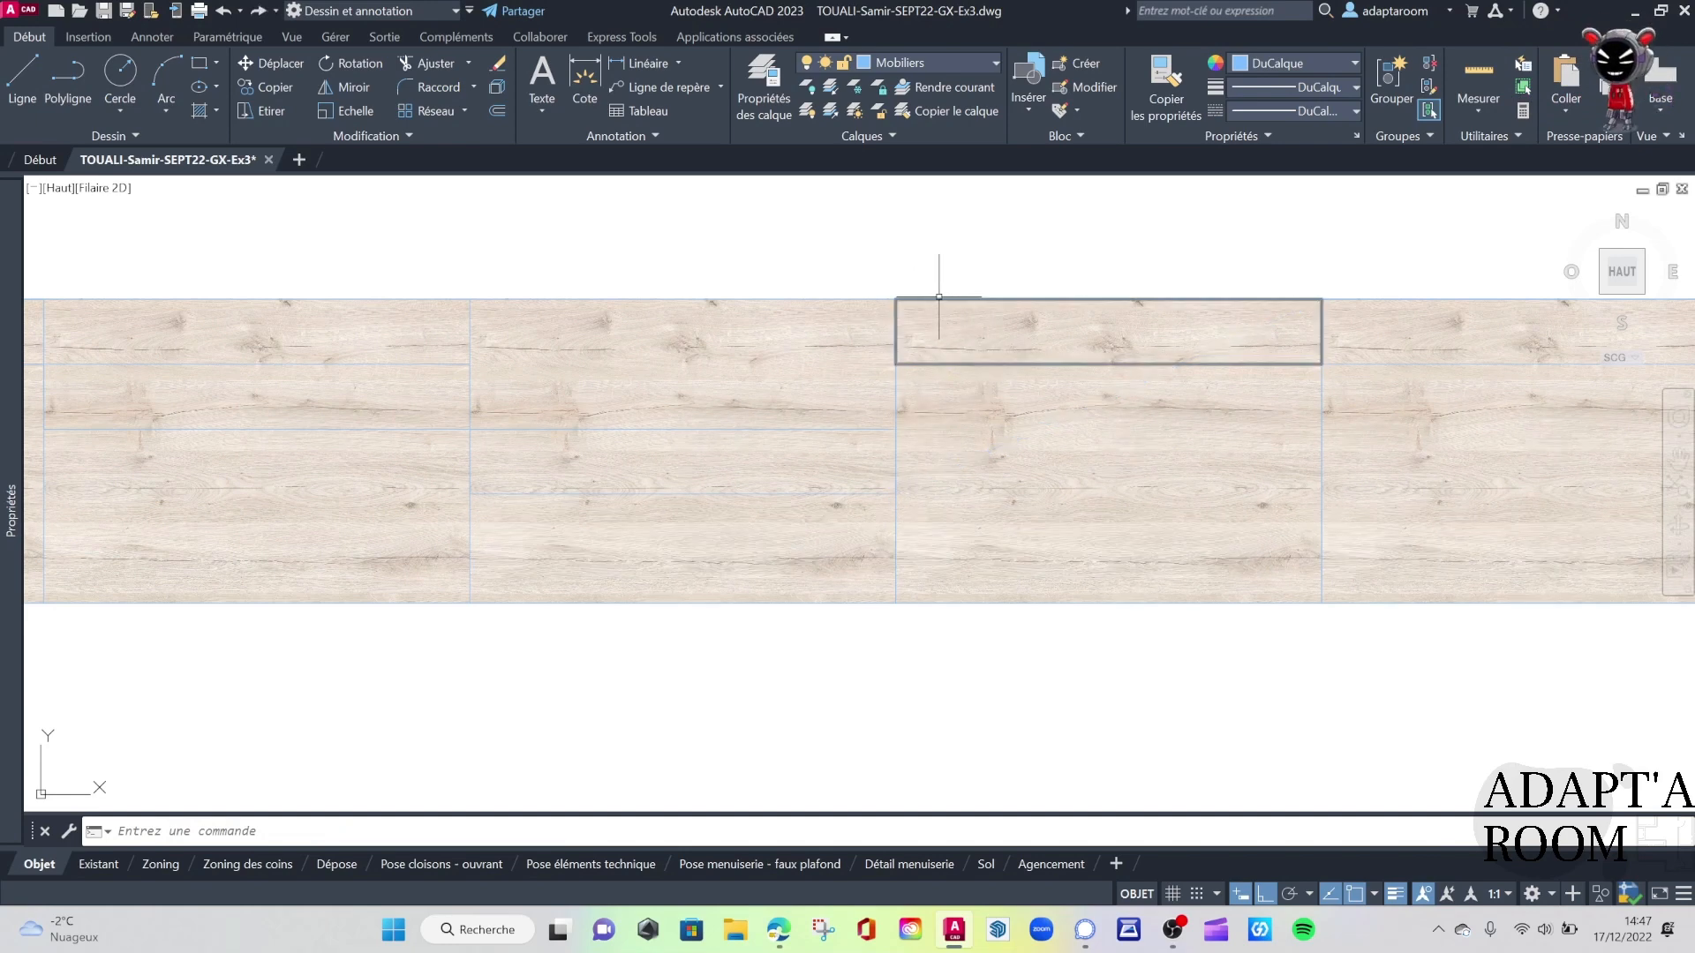
Move the fourth image's plank rectangle down three plank heights, snapping its top-left corner to the third plank's bottom-right corner
key(Return)
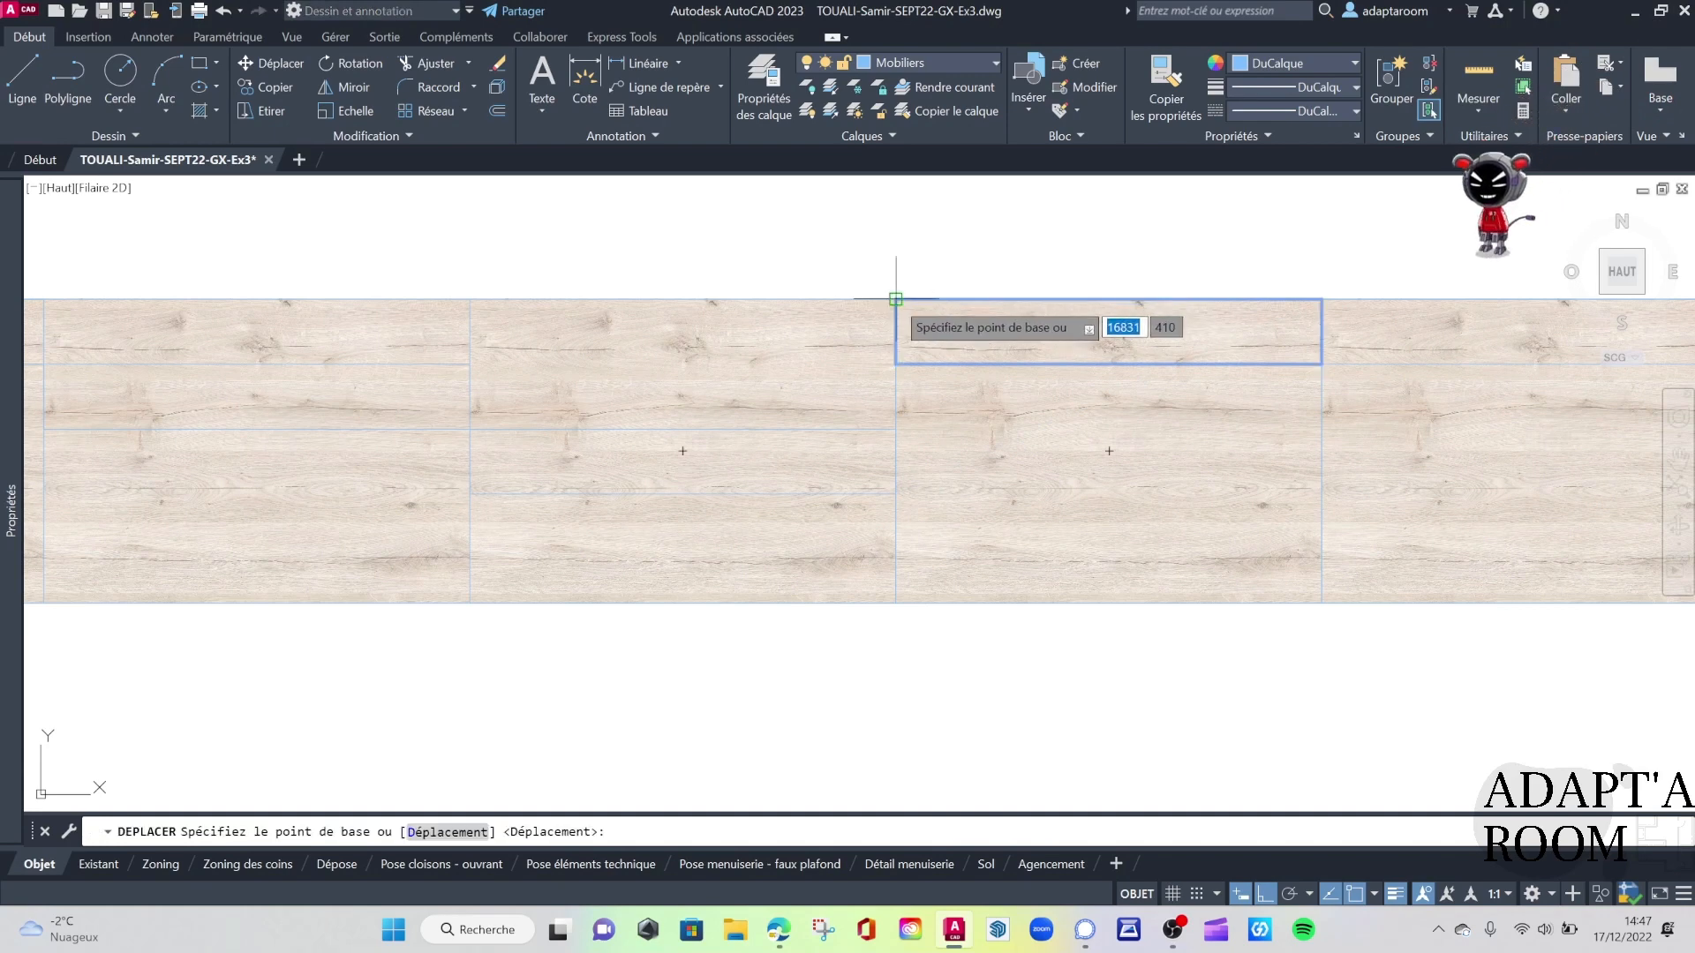
click(896, 299)
click(896, 494)
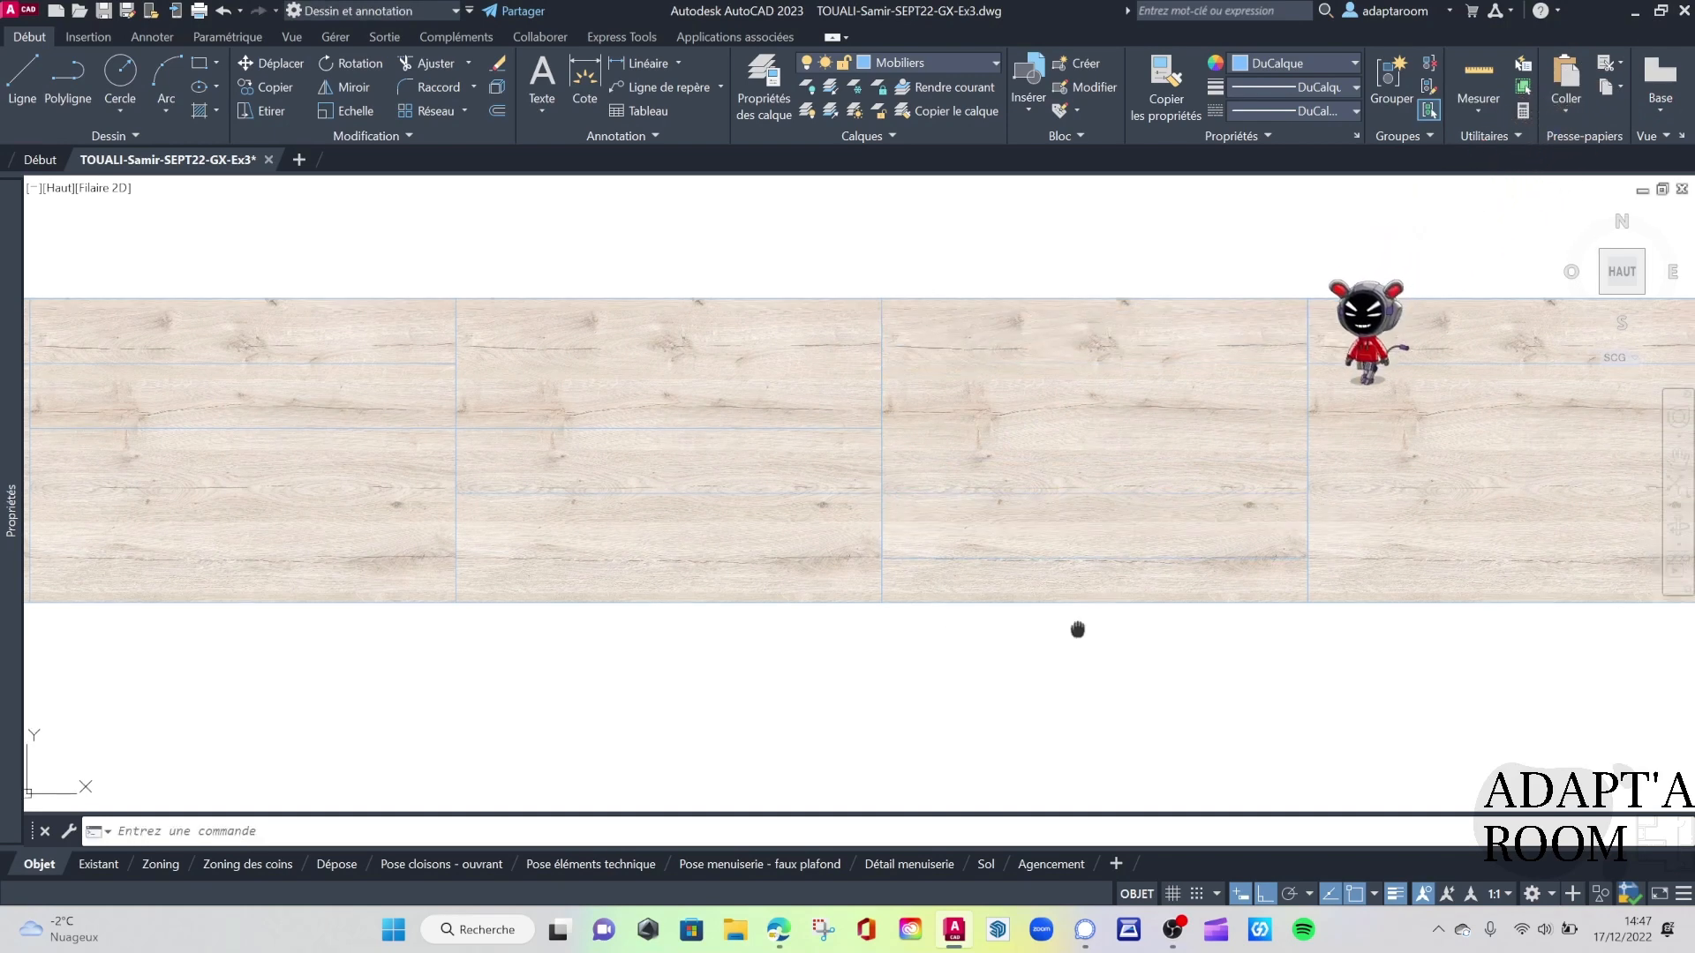
Delete the fifth oak image and its plank rectangle at the end of the row
click(1365, 661)
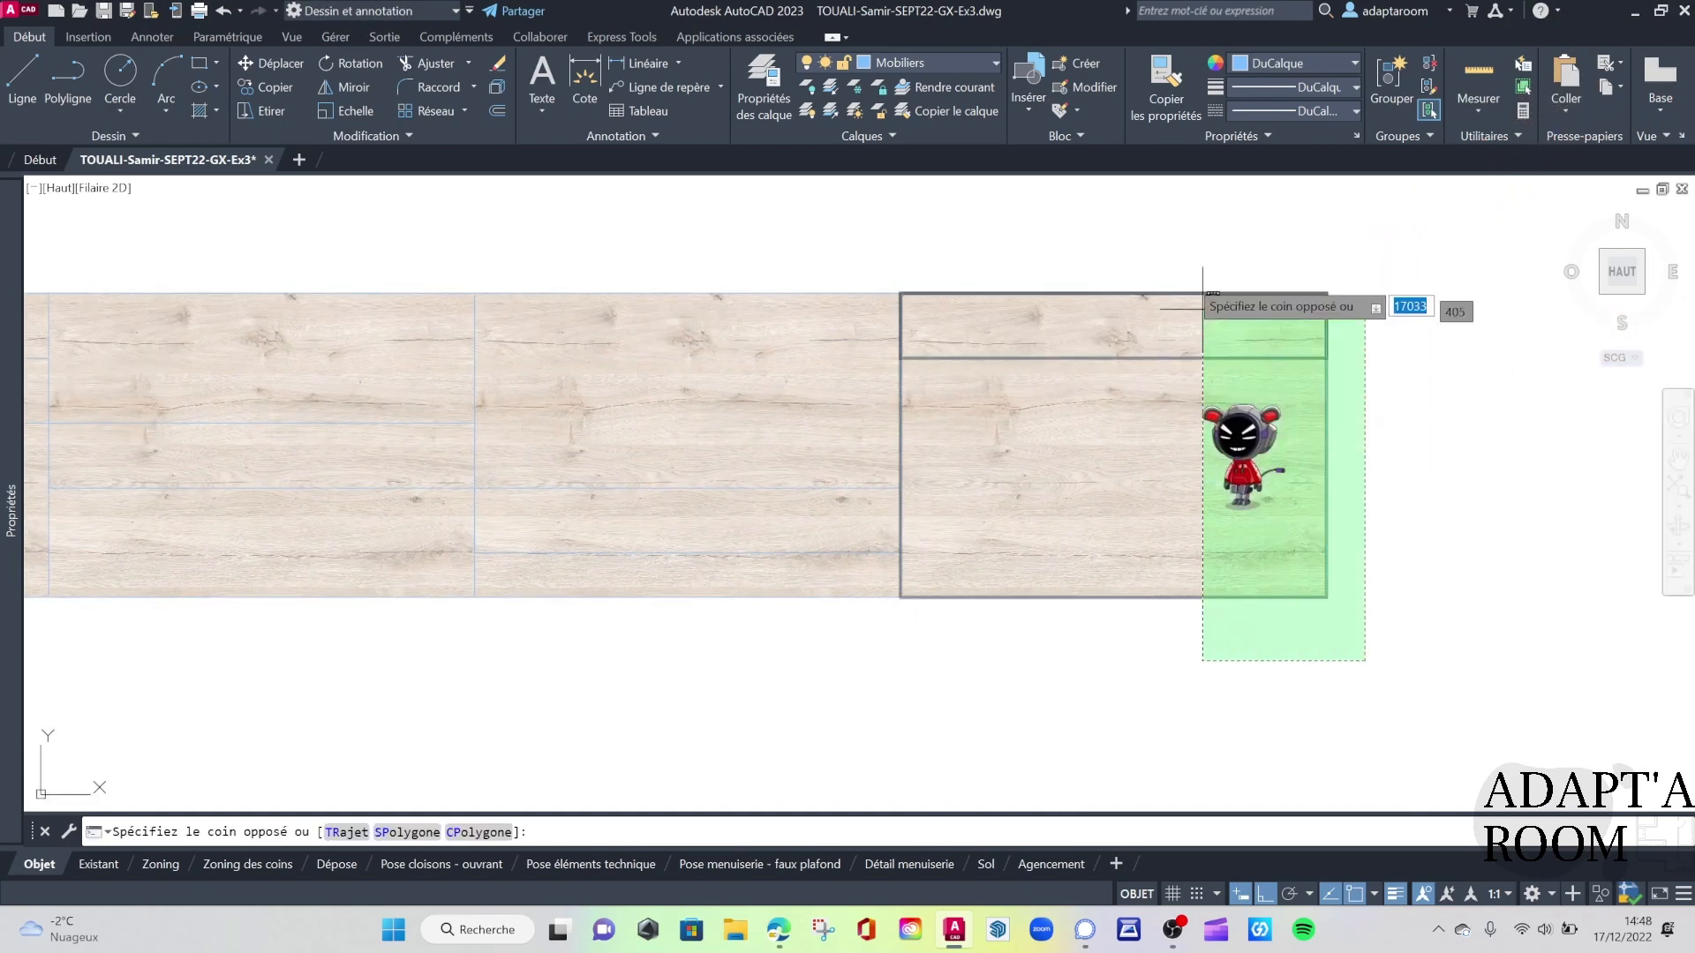
click(1158, 234)
key(Delete)
Clip the first oak image with a rectangular boundary (DELIMIMAGE) matching its plank rectangle along the top edge
scroll(1135, 473, down, 2)
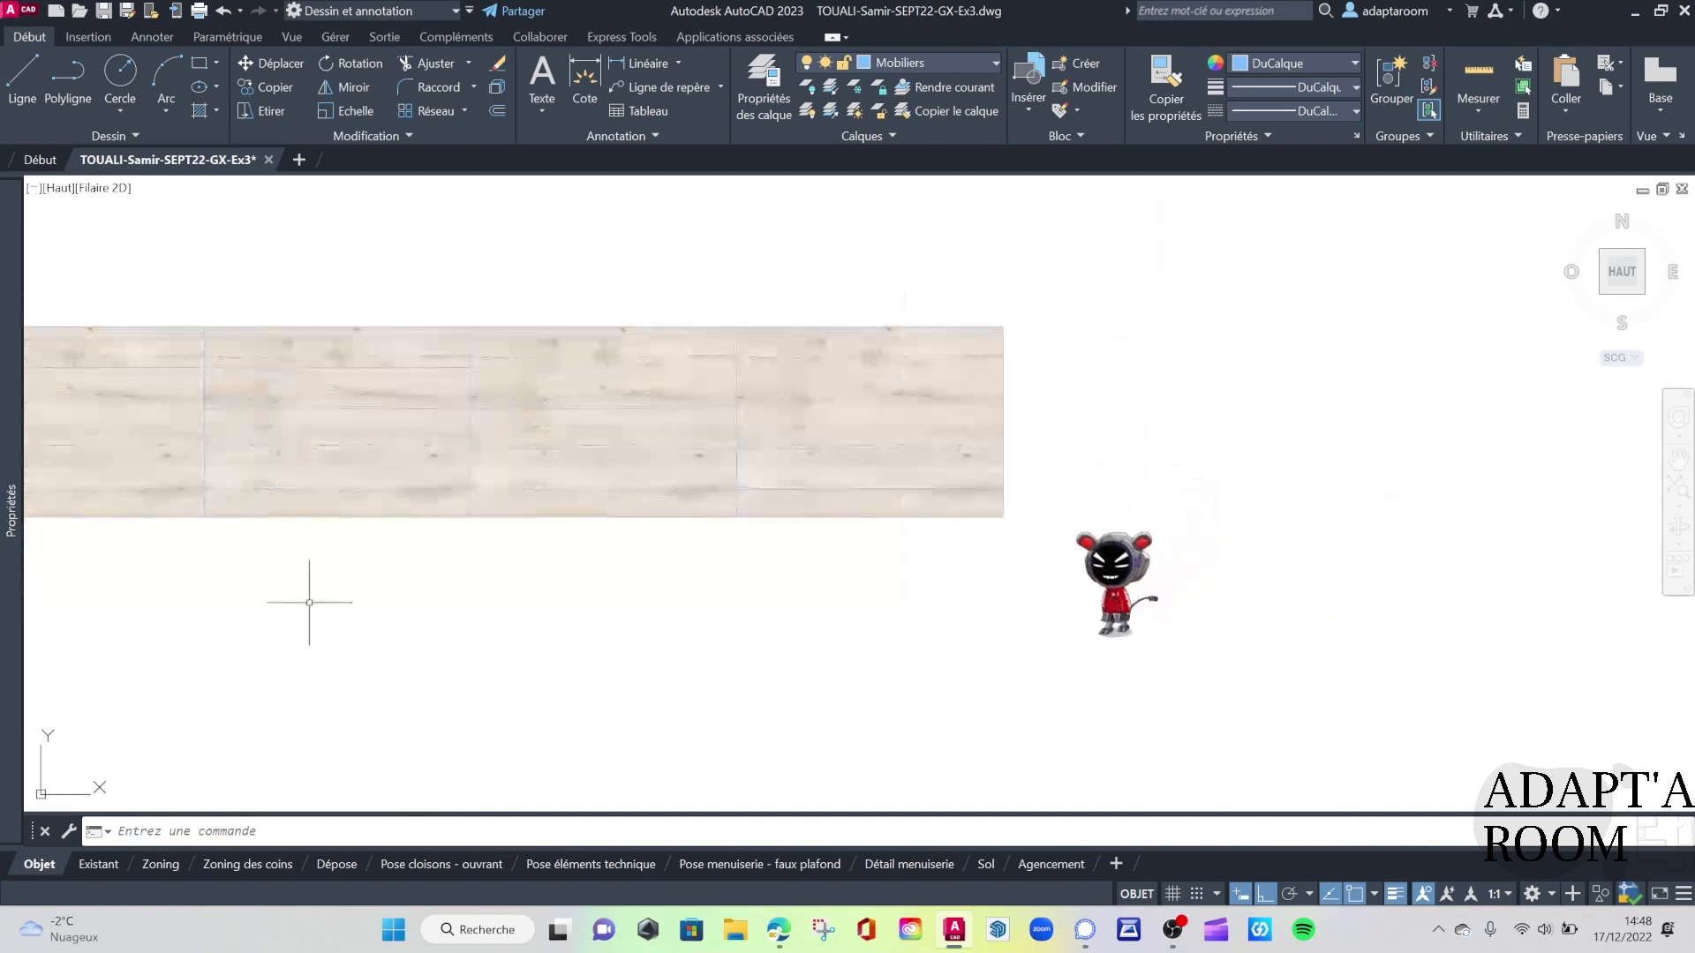
middle_drag(303, 597, 853, 612)
click(644, 520)
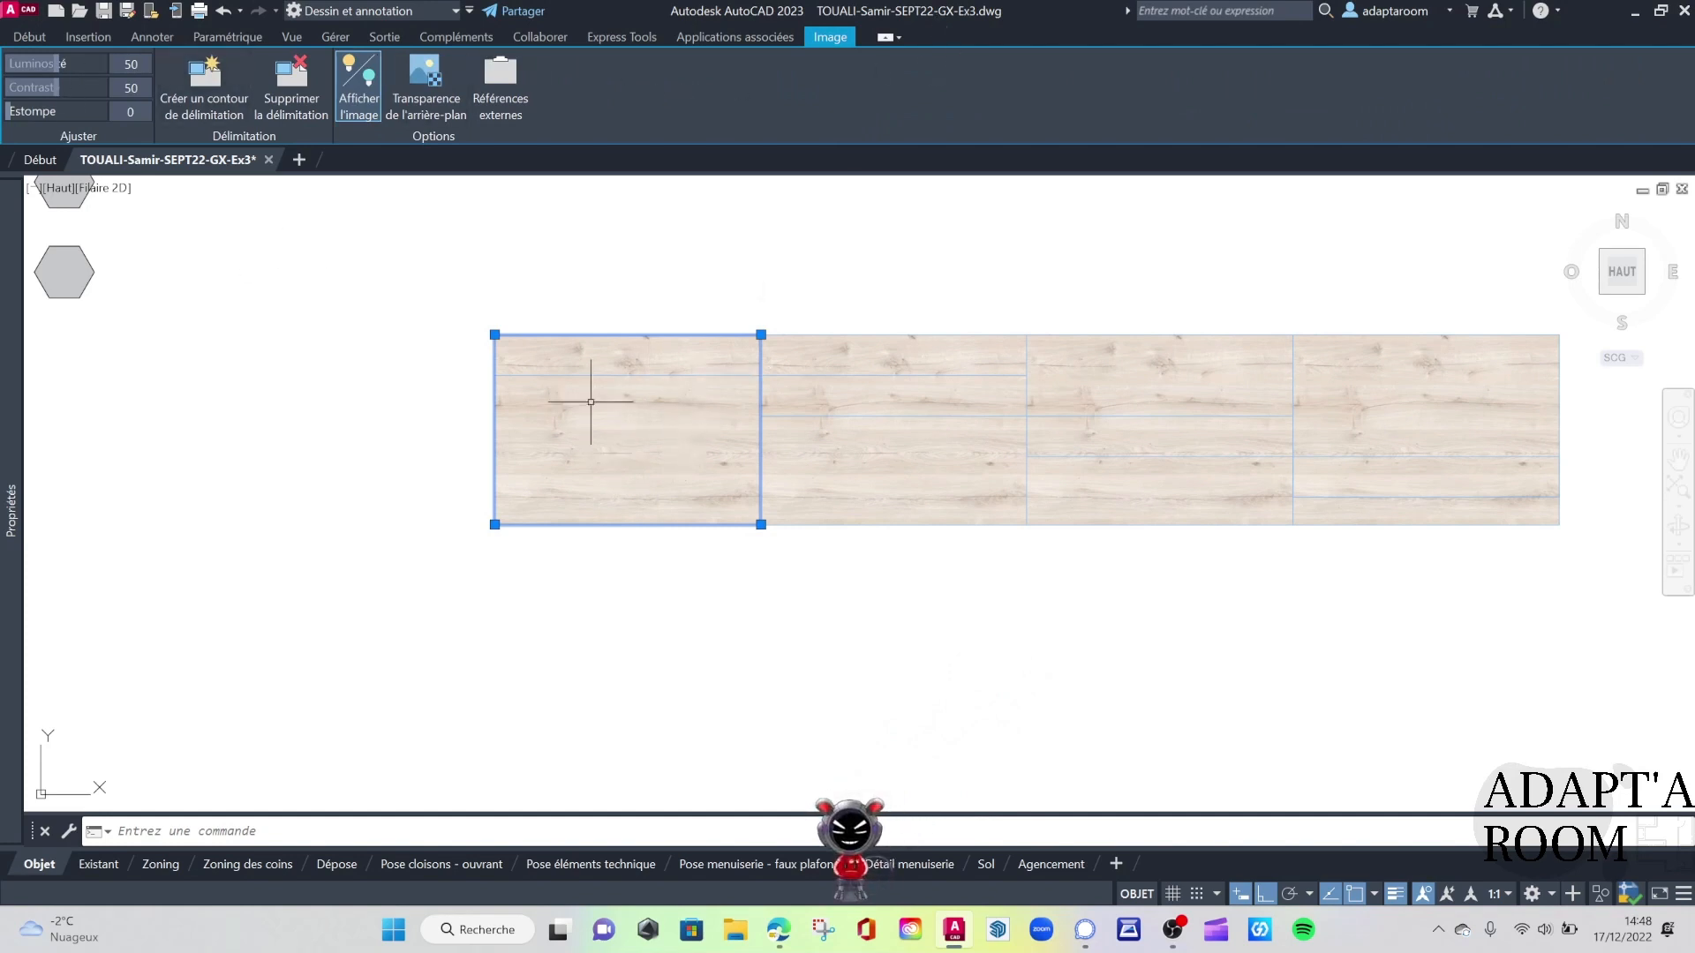
click(207, 85)
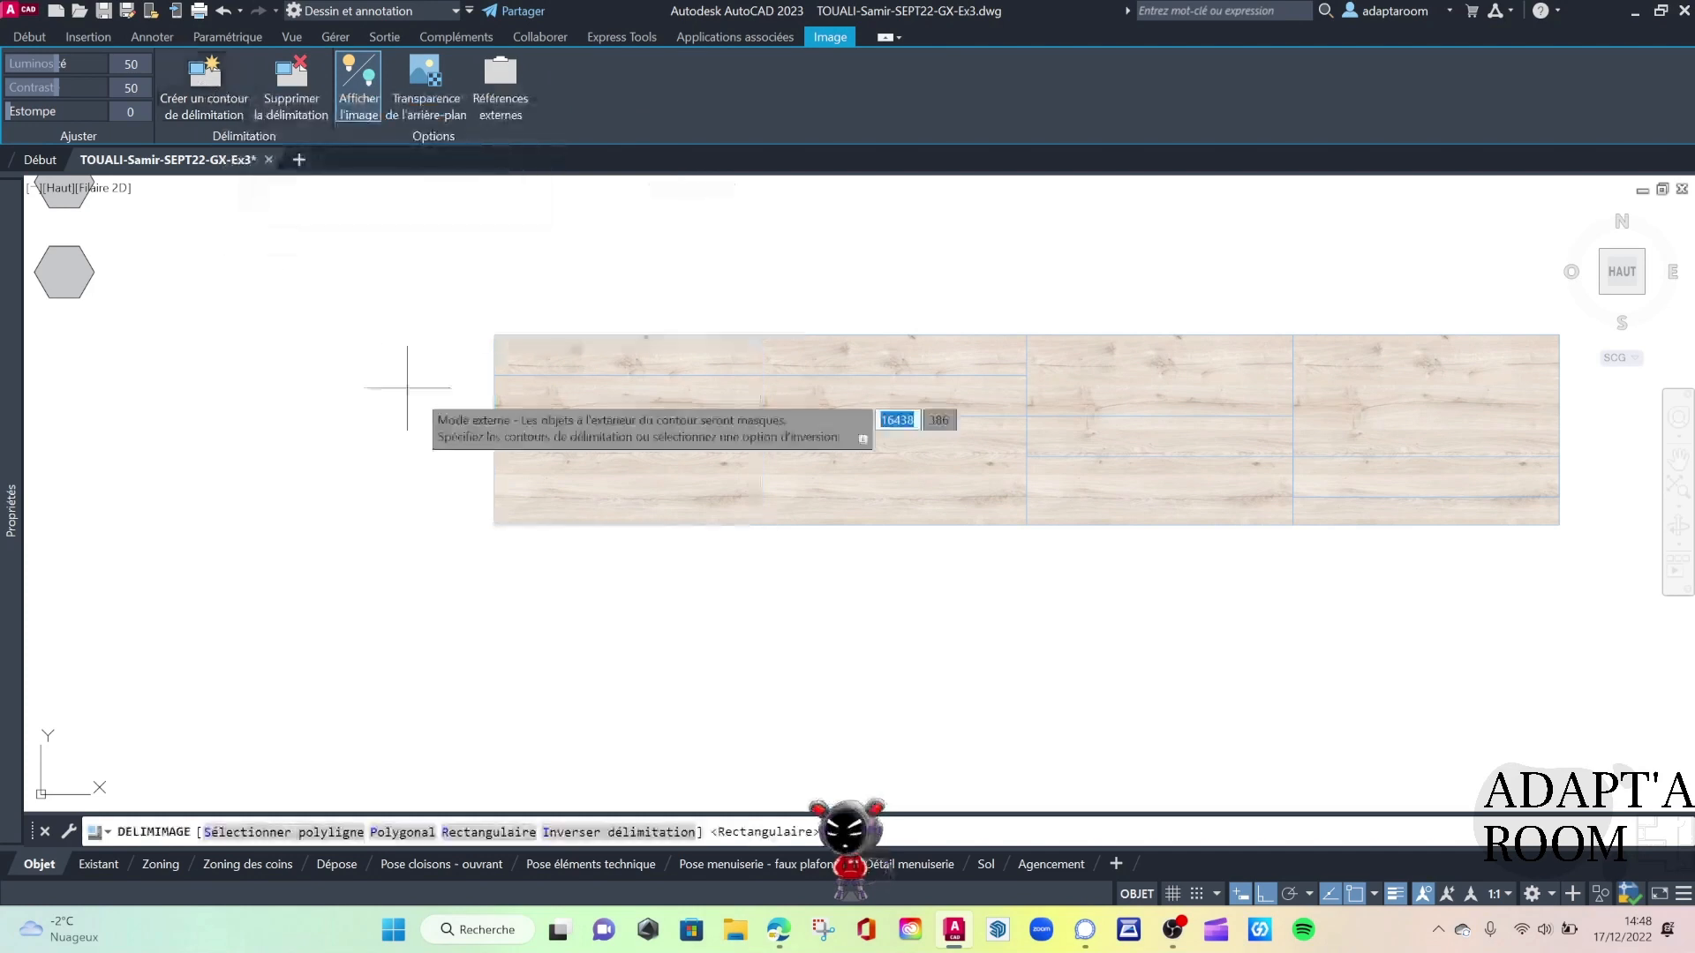
scroll(477, 363, up, 2)
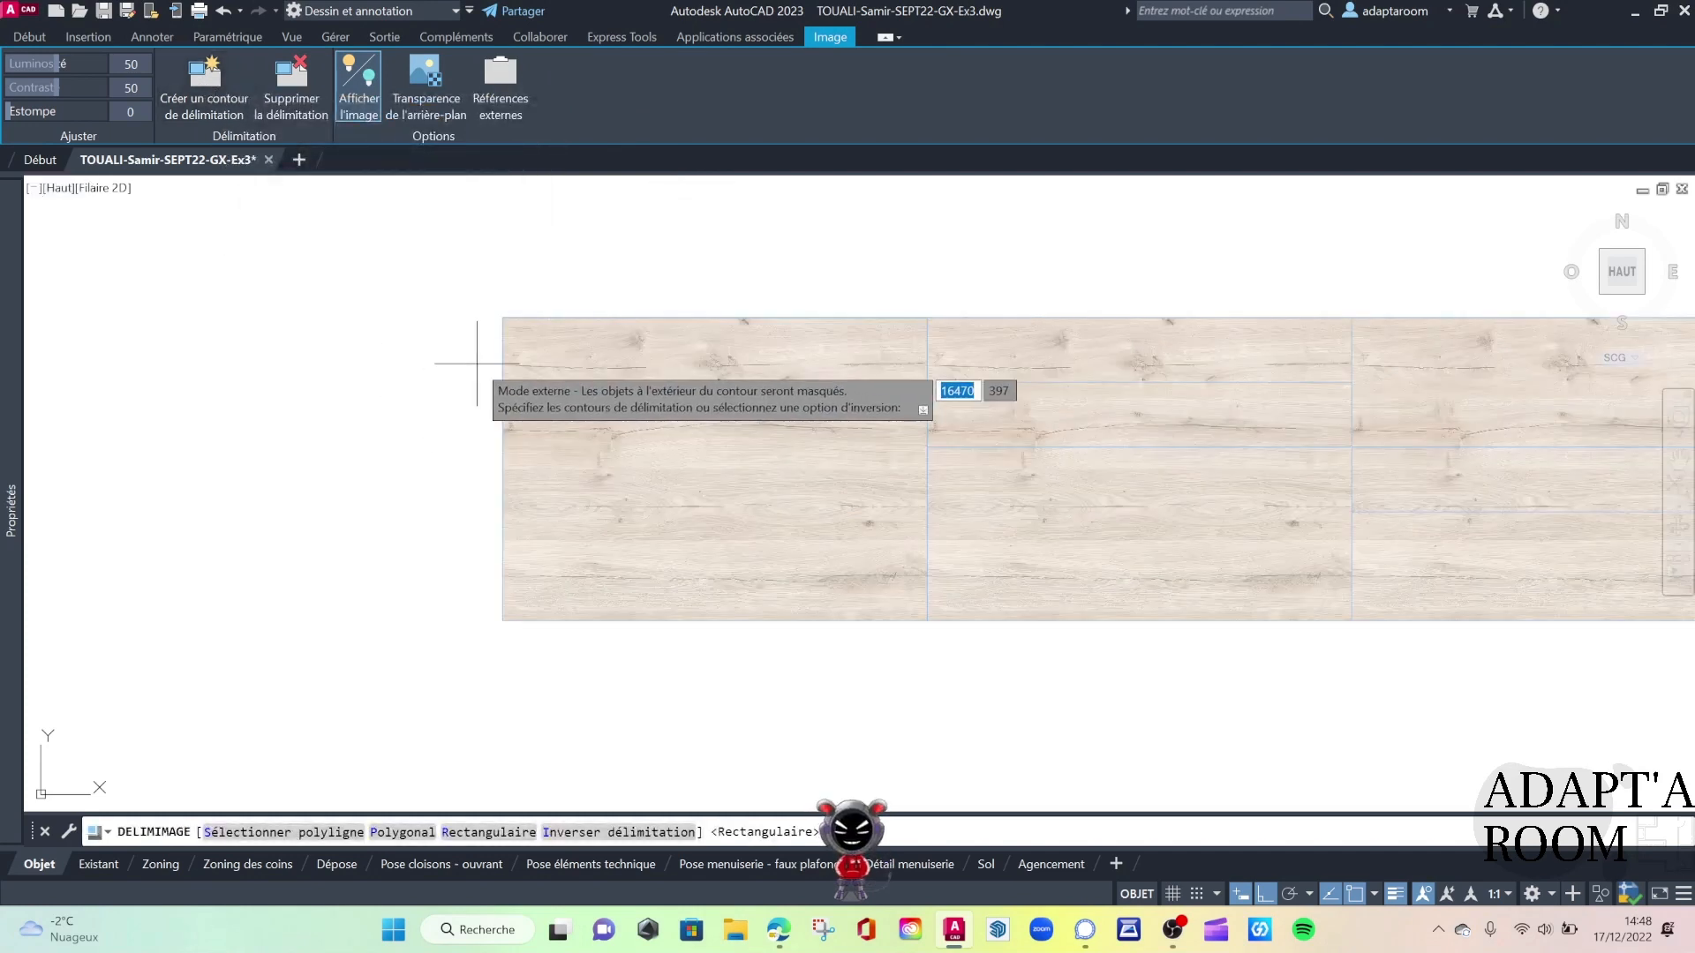
click(504, 318)
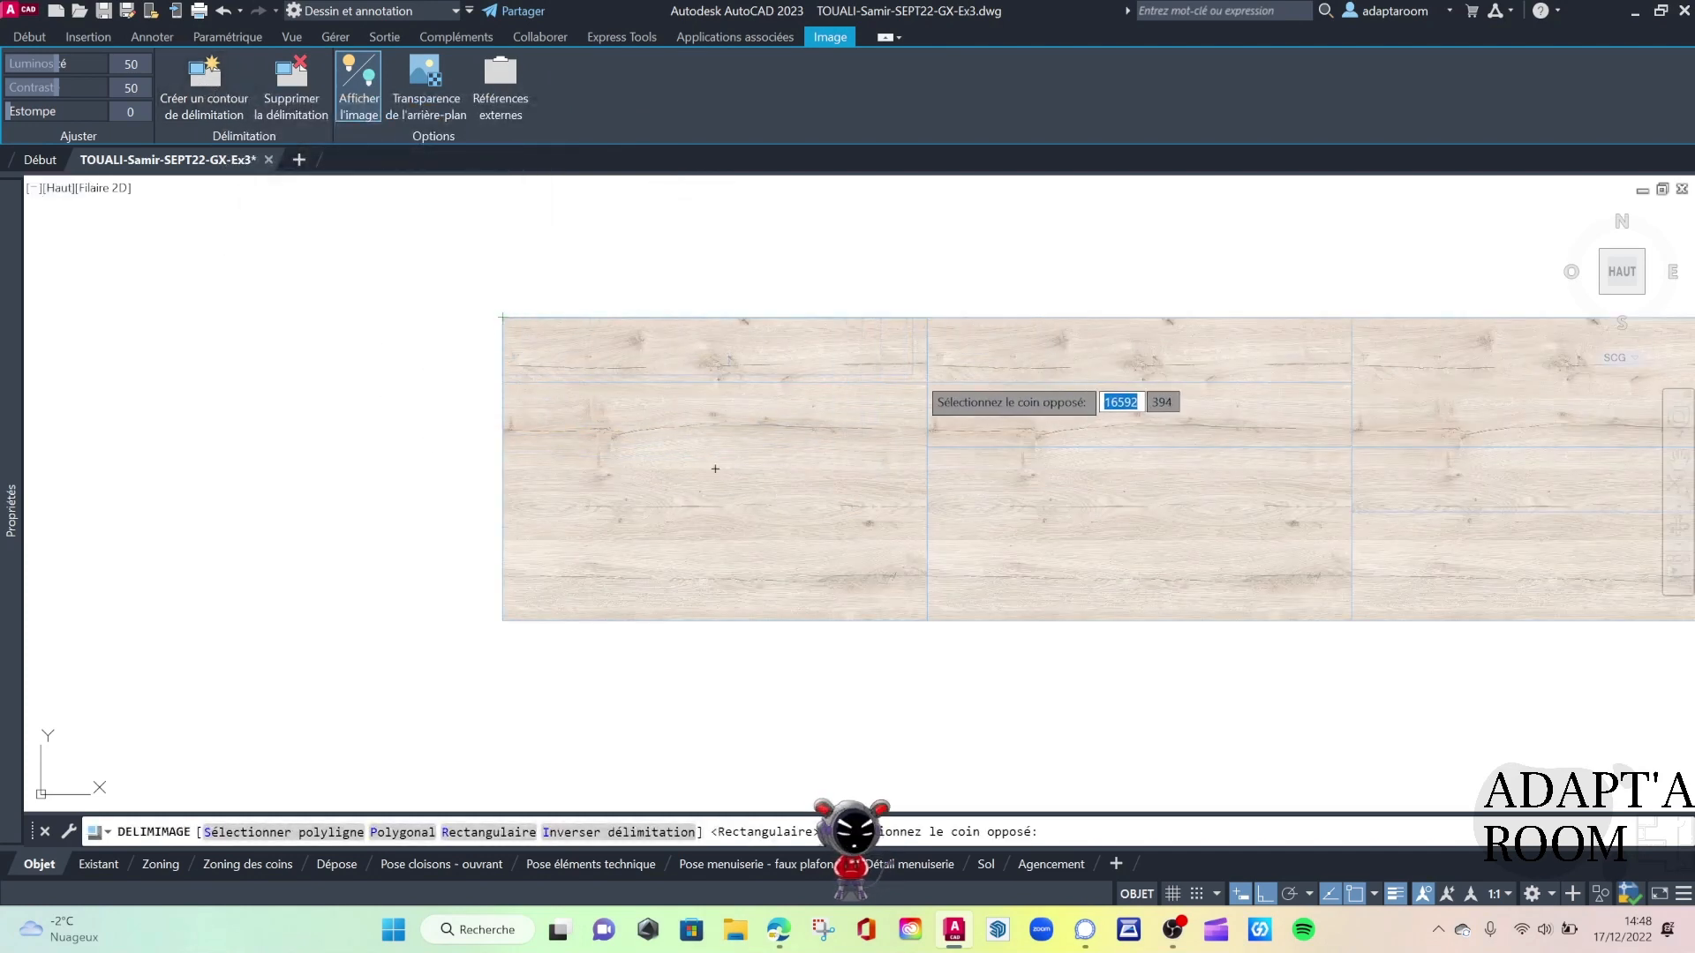
click(927, 382)
middle_drag(774, 531, 409, 473)
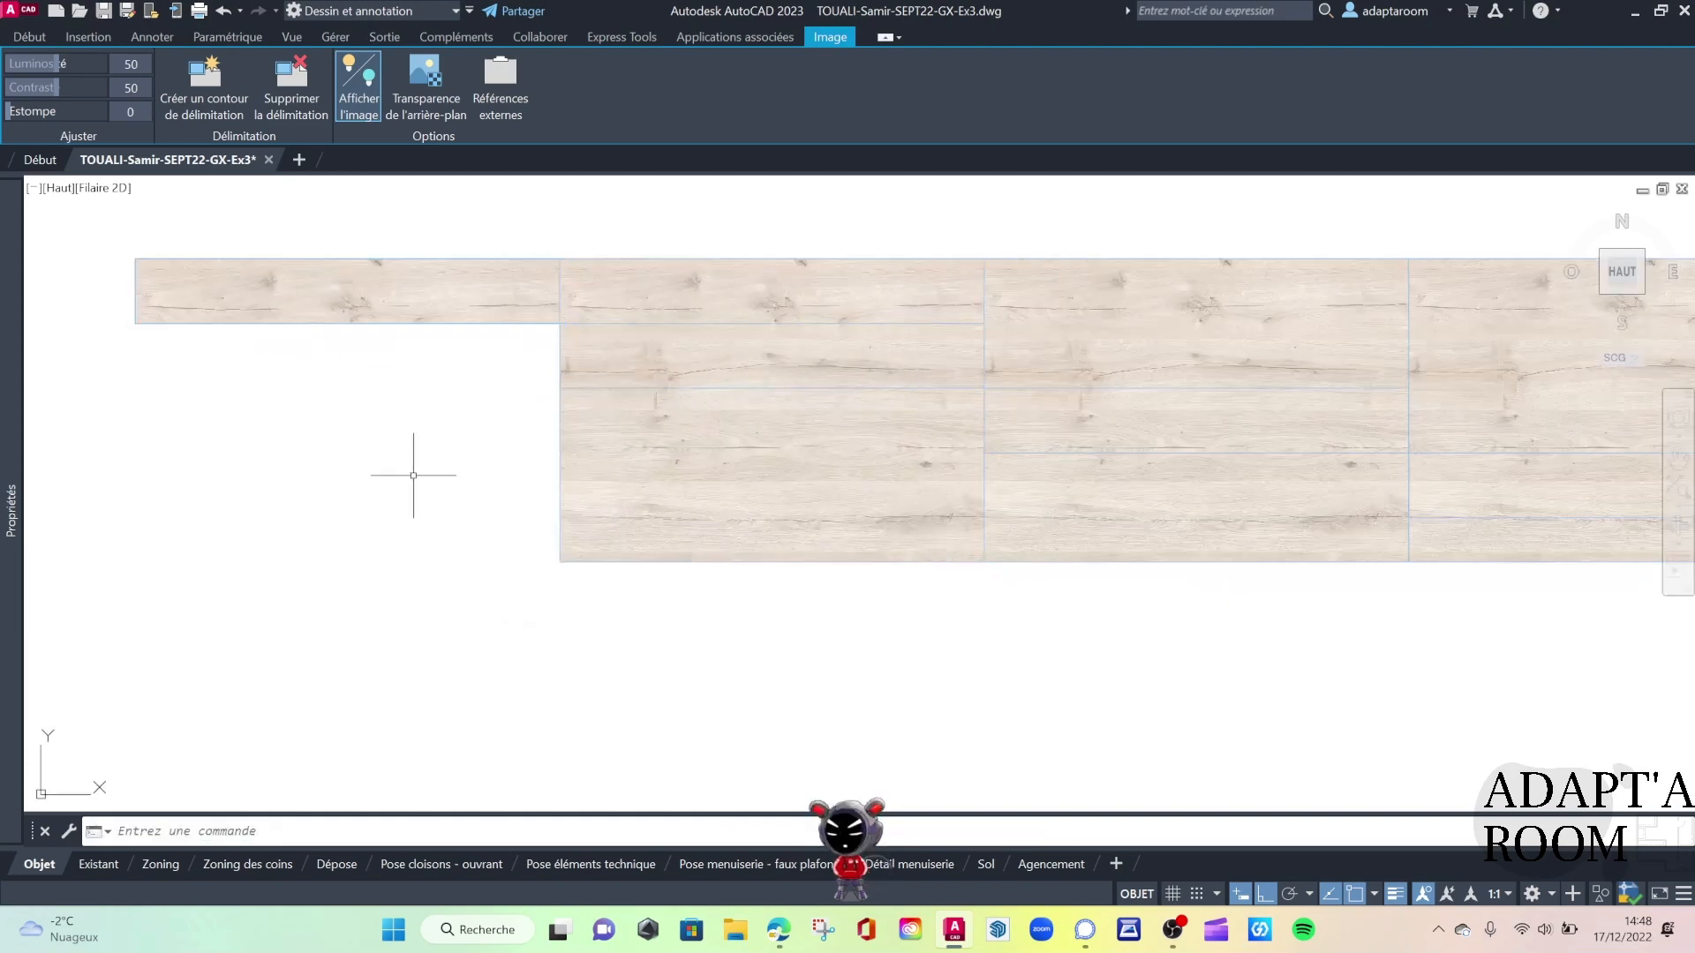
key(Escape)
click(691, 562)
key(space)
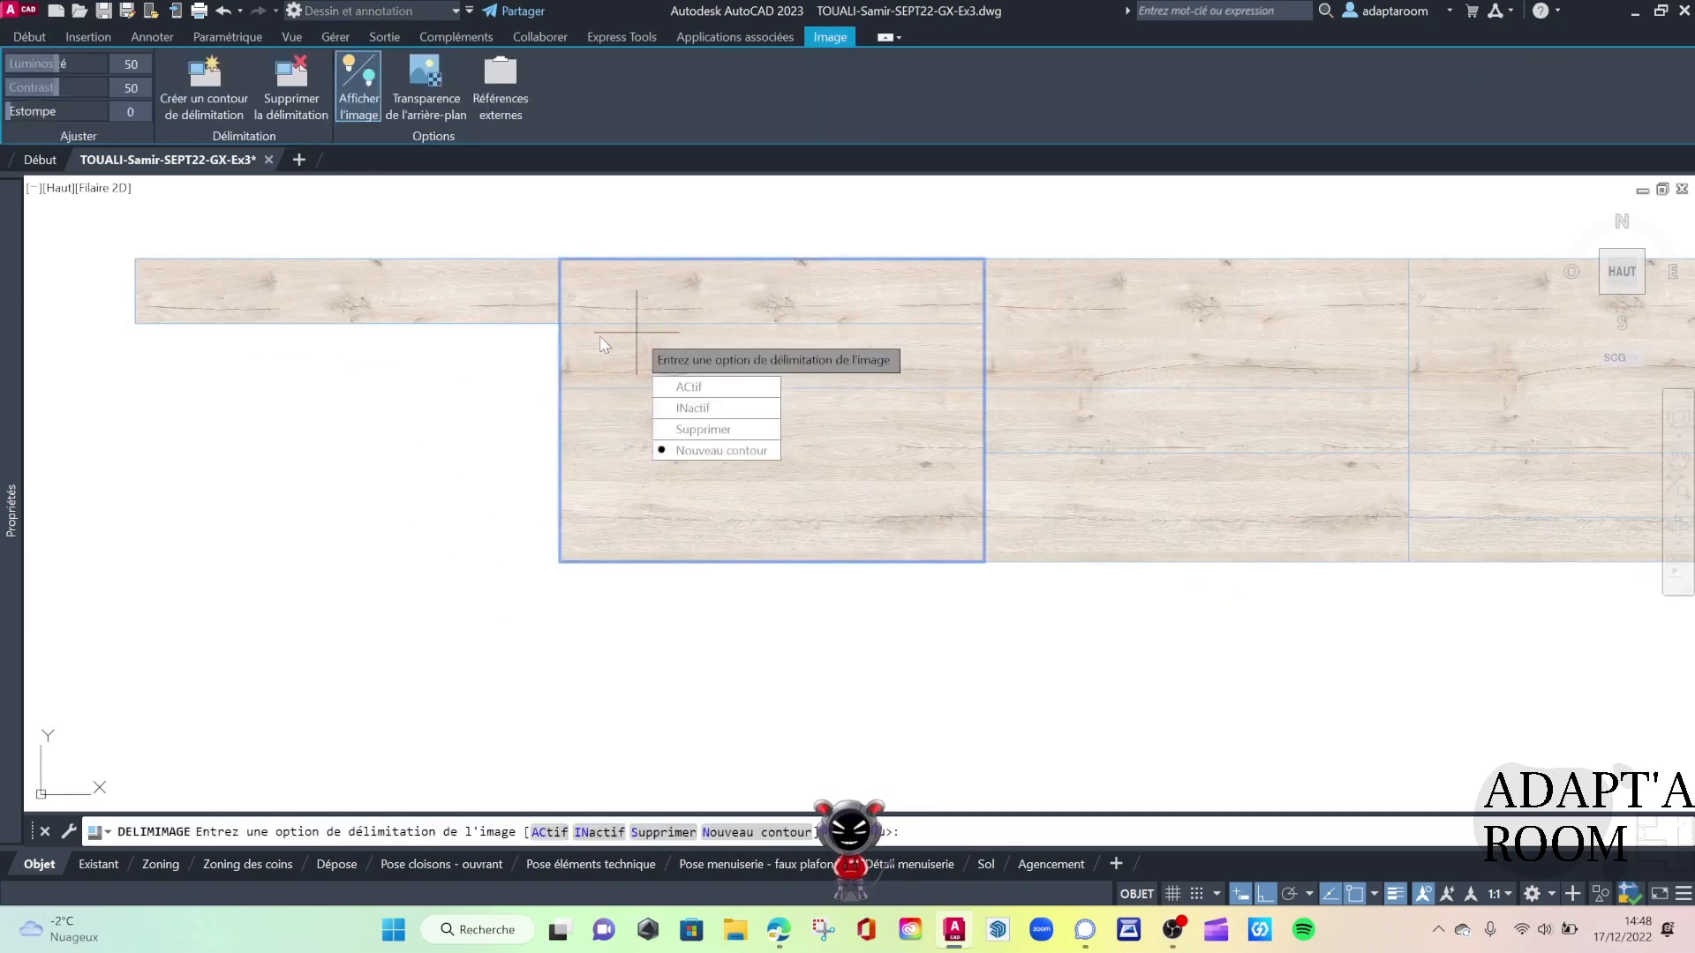
key(Escape)
Clip the second oak image with a rectangular boundary snapped to opposite corners of its plank rectangle
click(654, 499)
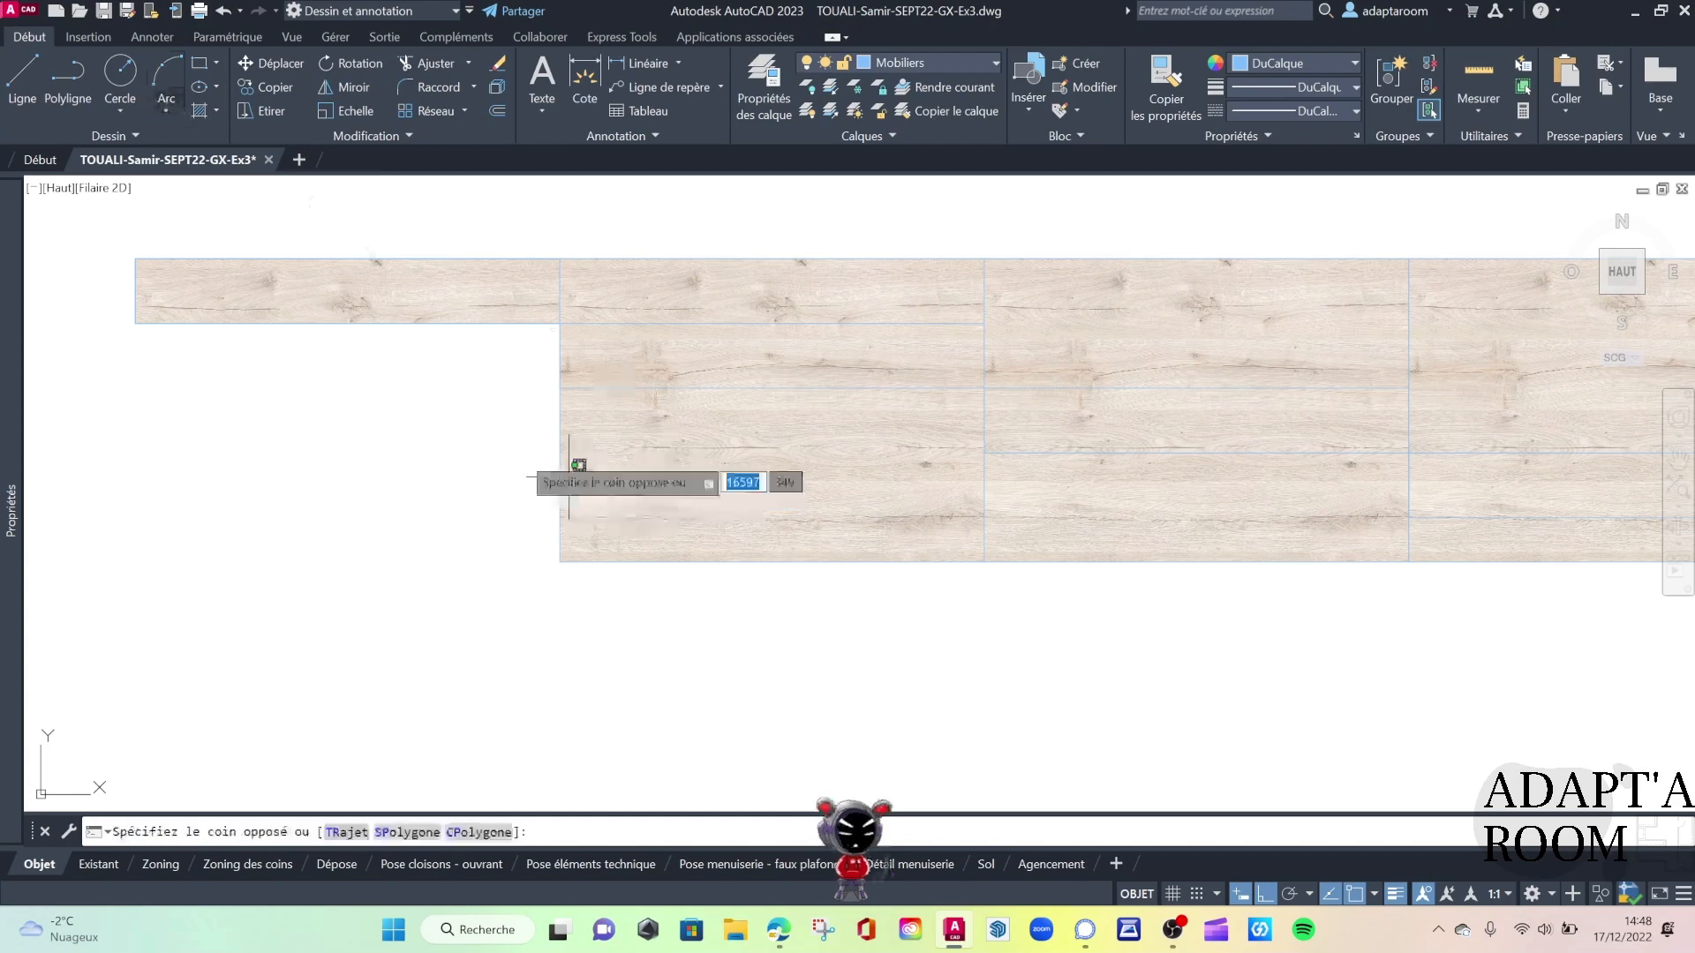
click(415, 306)
click(219, 88)
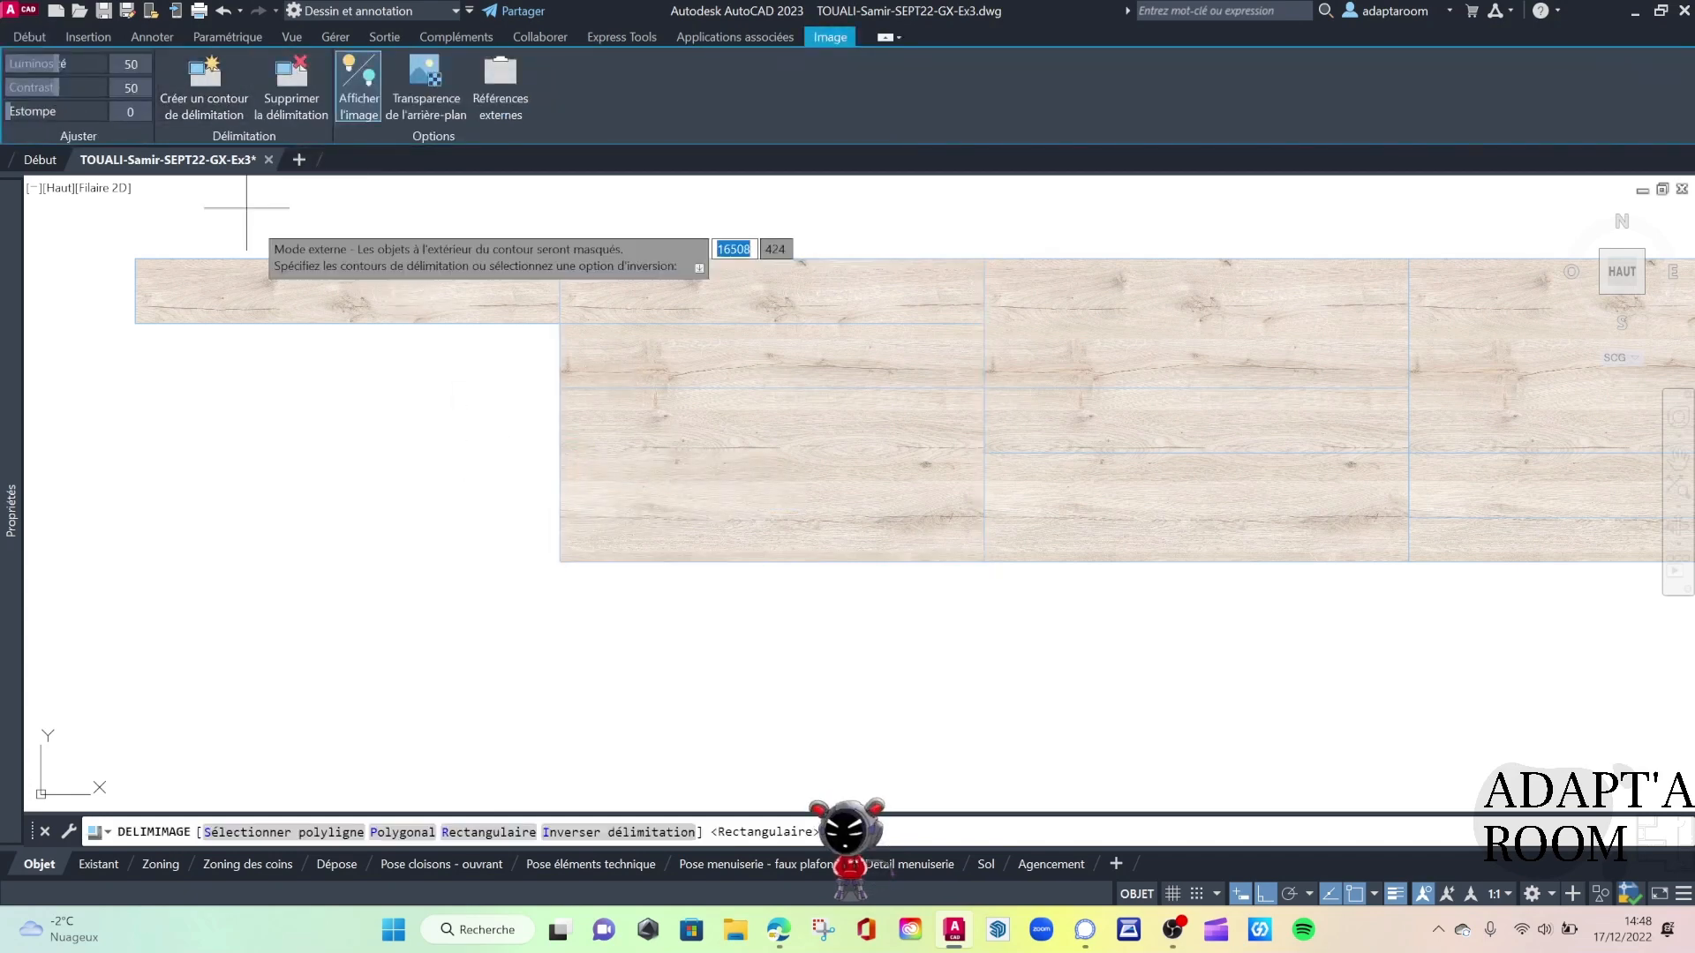
key(Return)
click(559, 324)
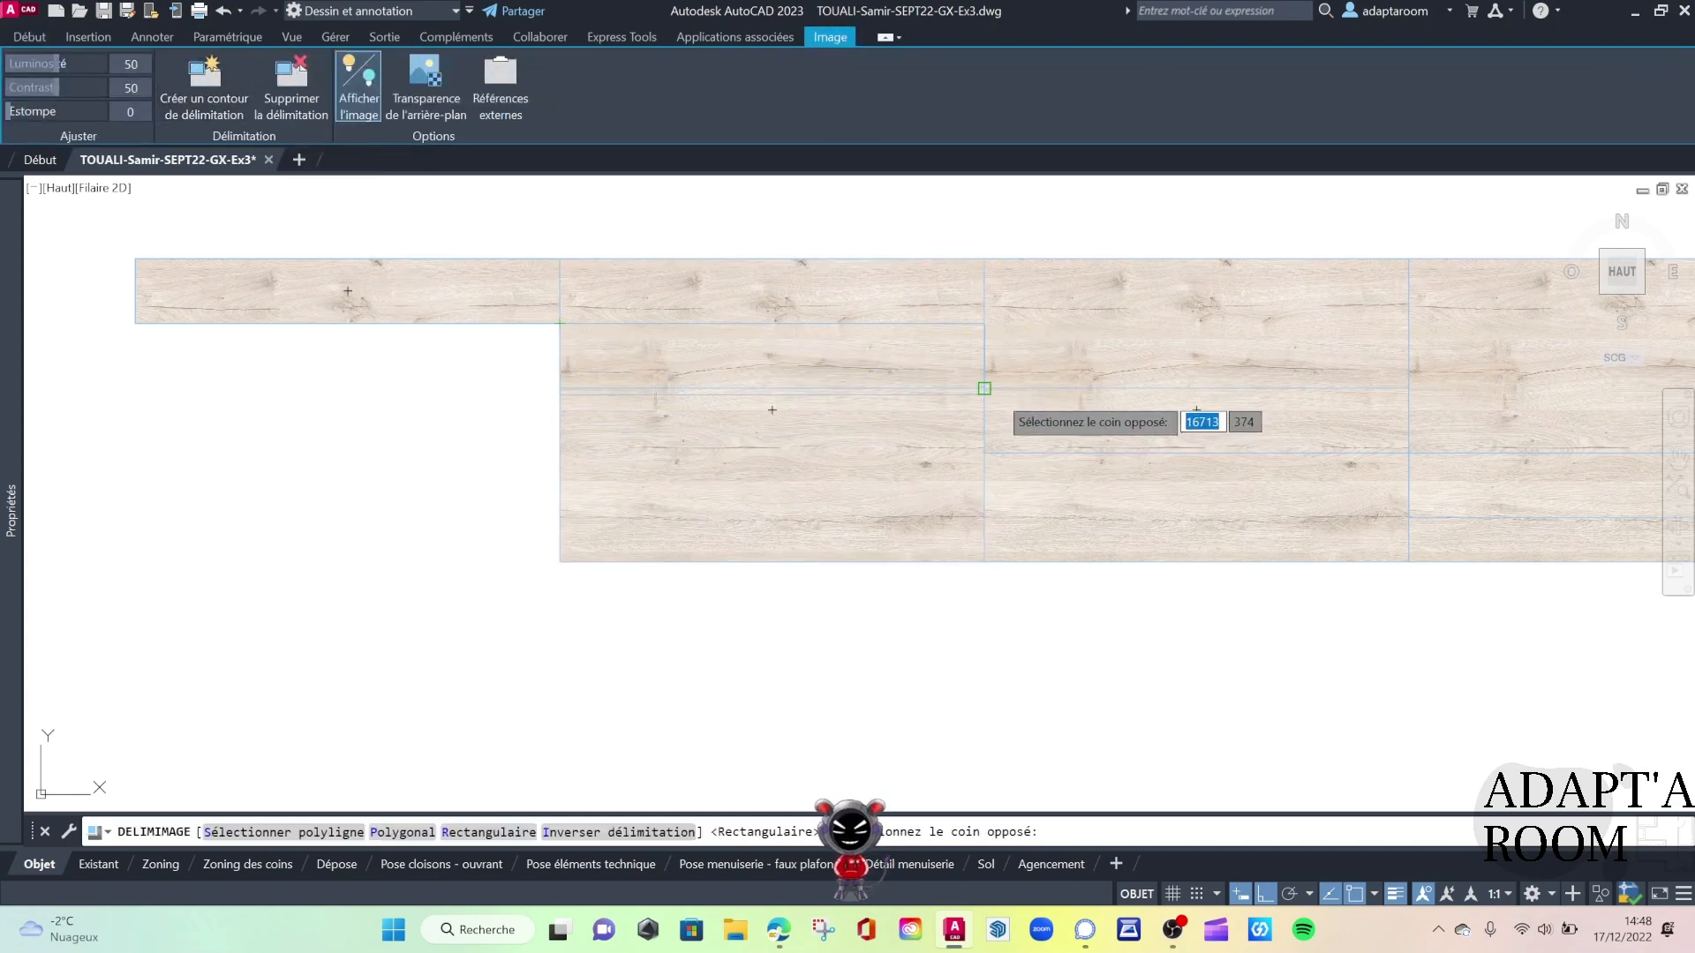
click(984, 389)
Clip the third oak image with a rectangular boundary snapped to opposite corners of its plank rectangle
click(1022, 559)
click(965, 528)
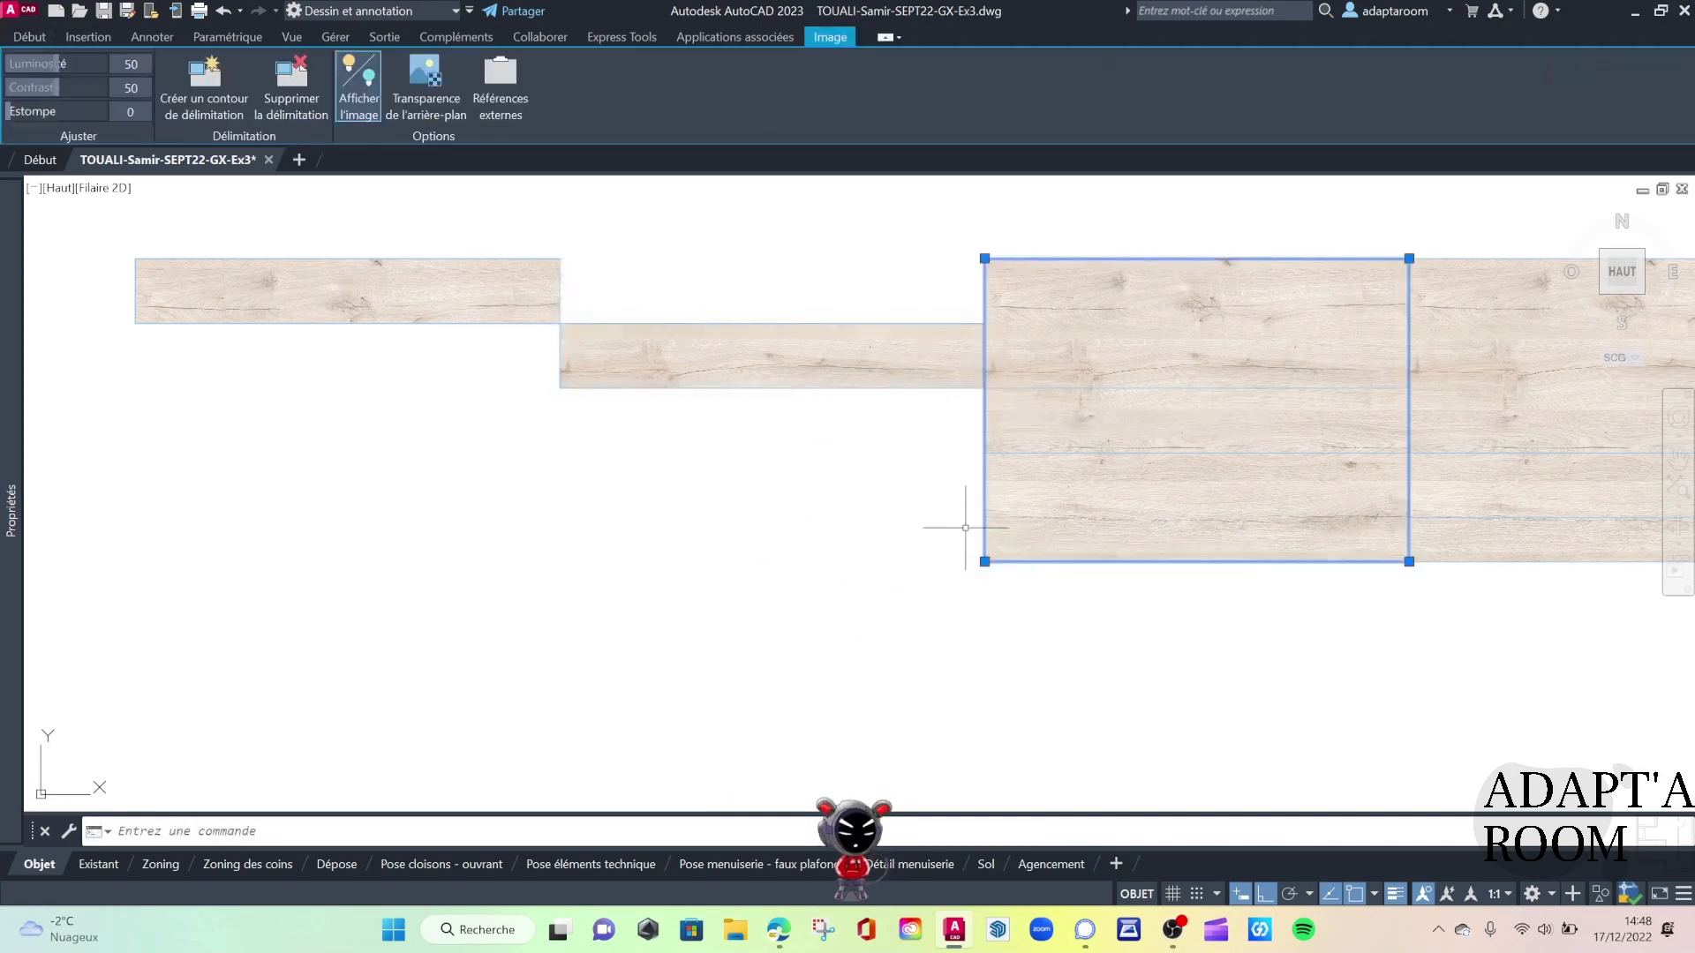
click(229, 100)
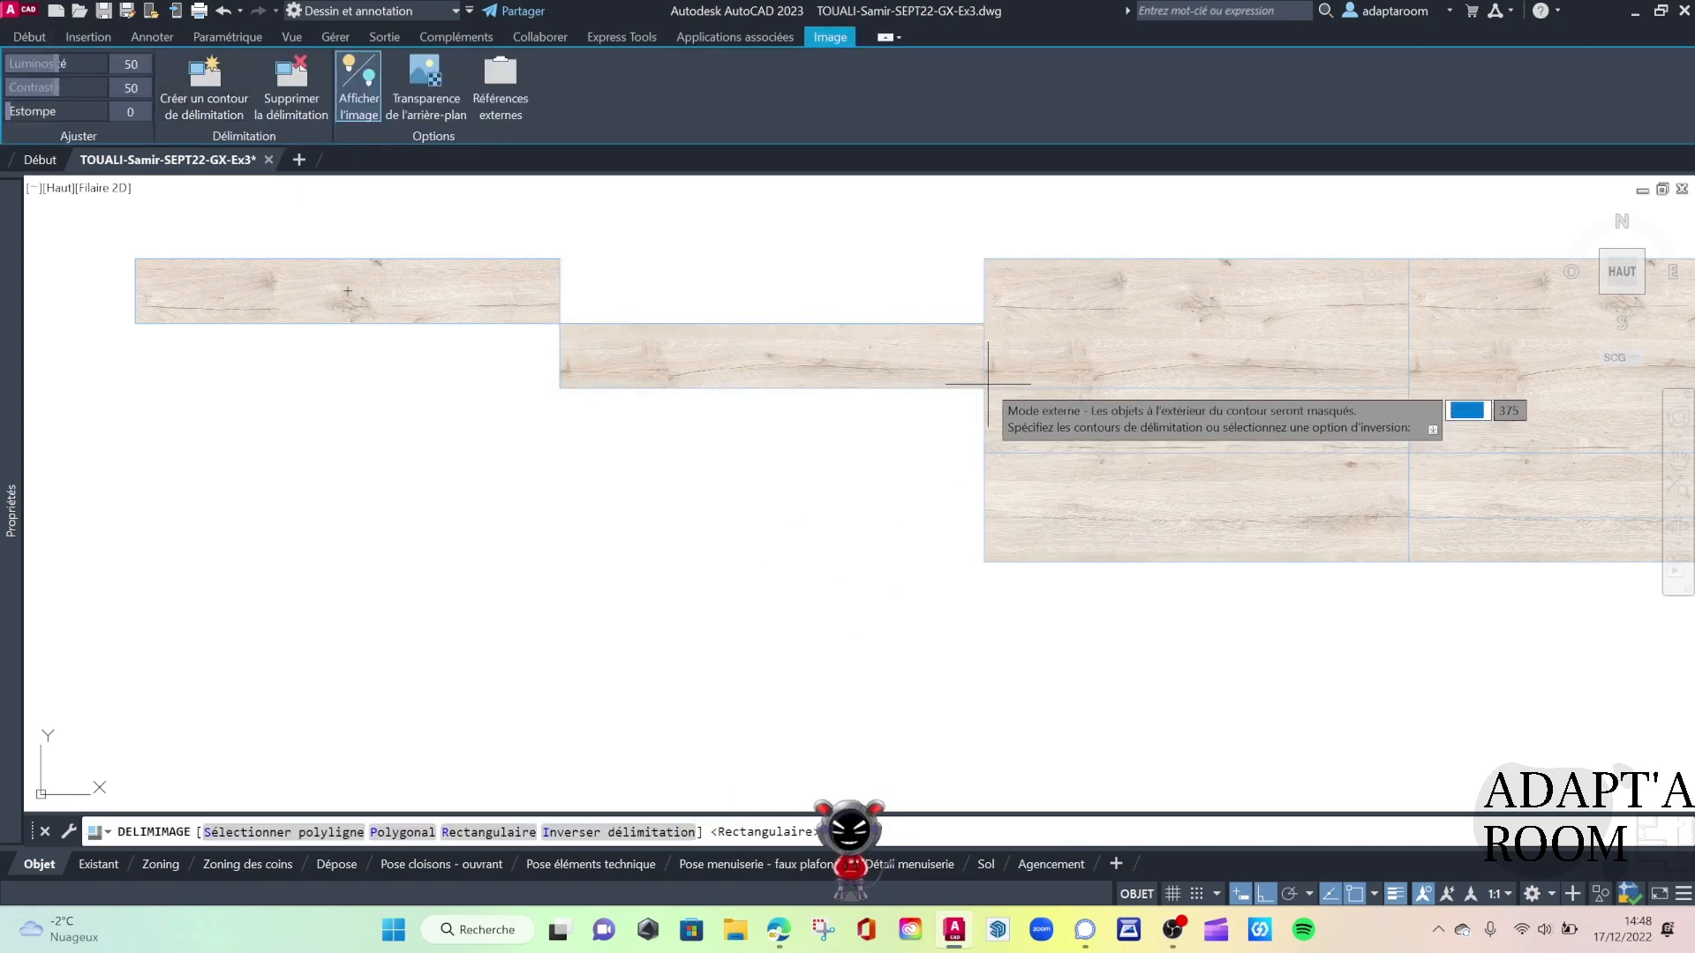
key(Return)
click(985, 439)
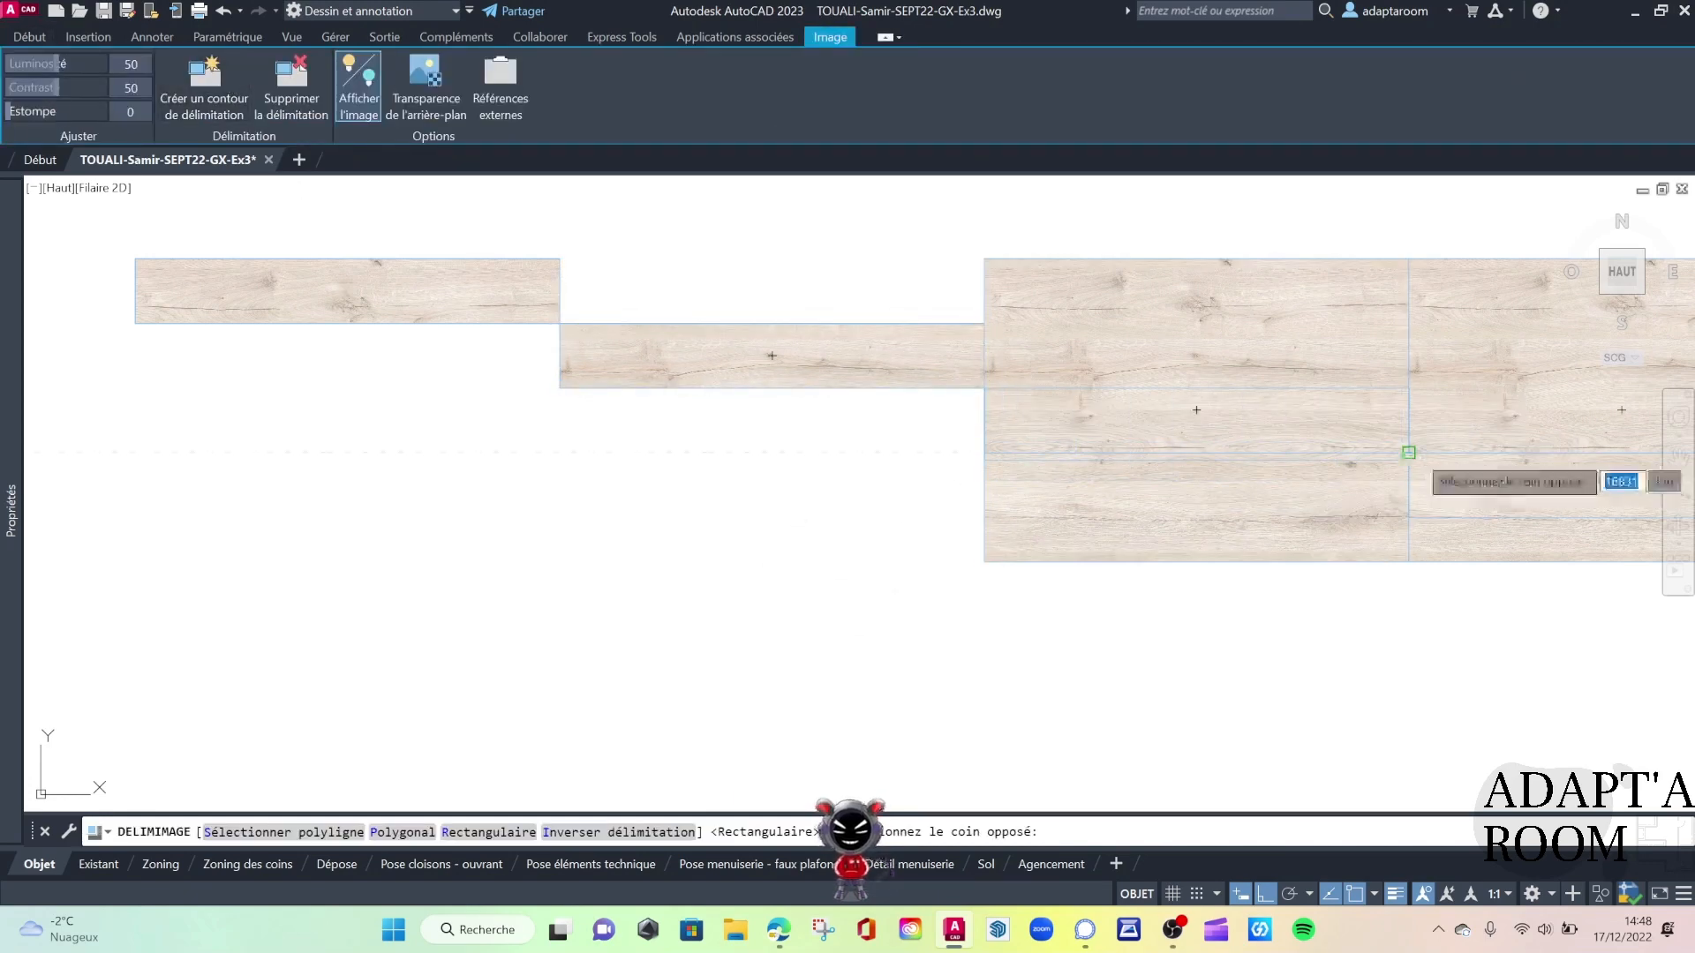
click(1409, 453)
middle_drag(1306, 583, 515, 575)
key(Escape)
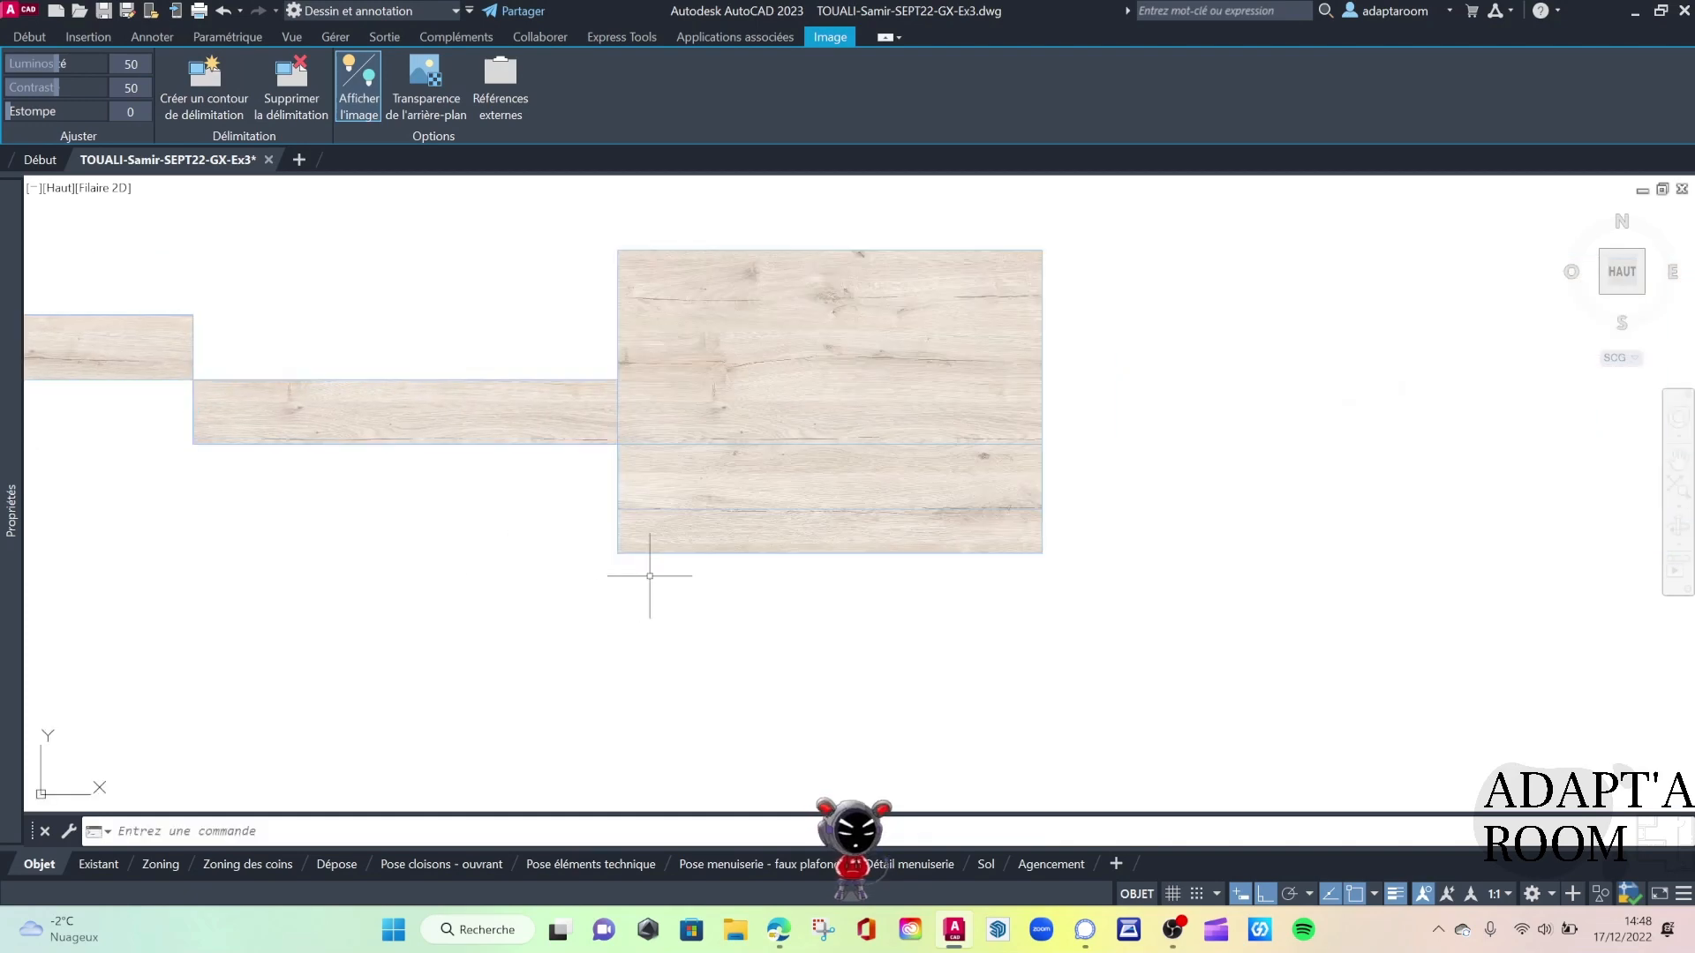
Clip the fourth oak image with a rectangular boundary (DELIMIMAGE) snapped to opposite corners of its plank rectangle
click(791, 547)
click(750, 574)
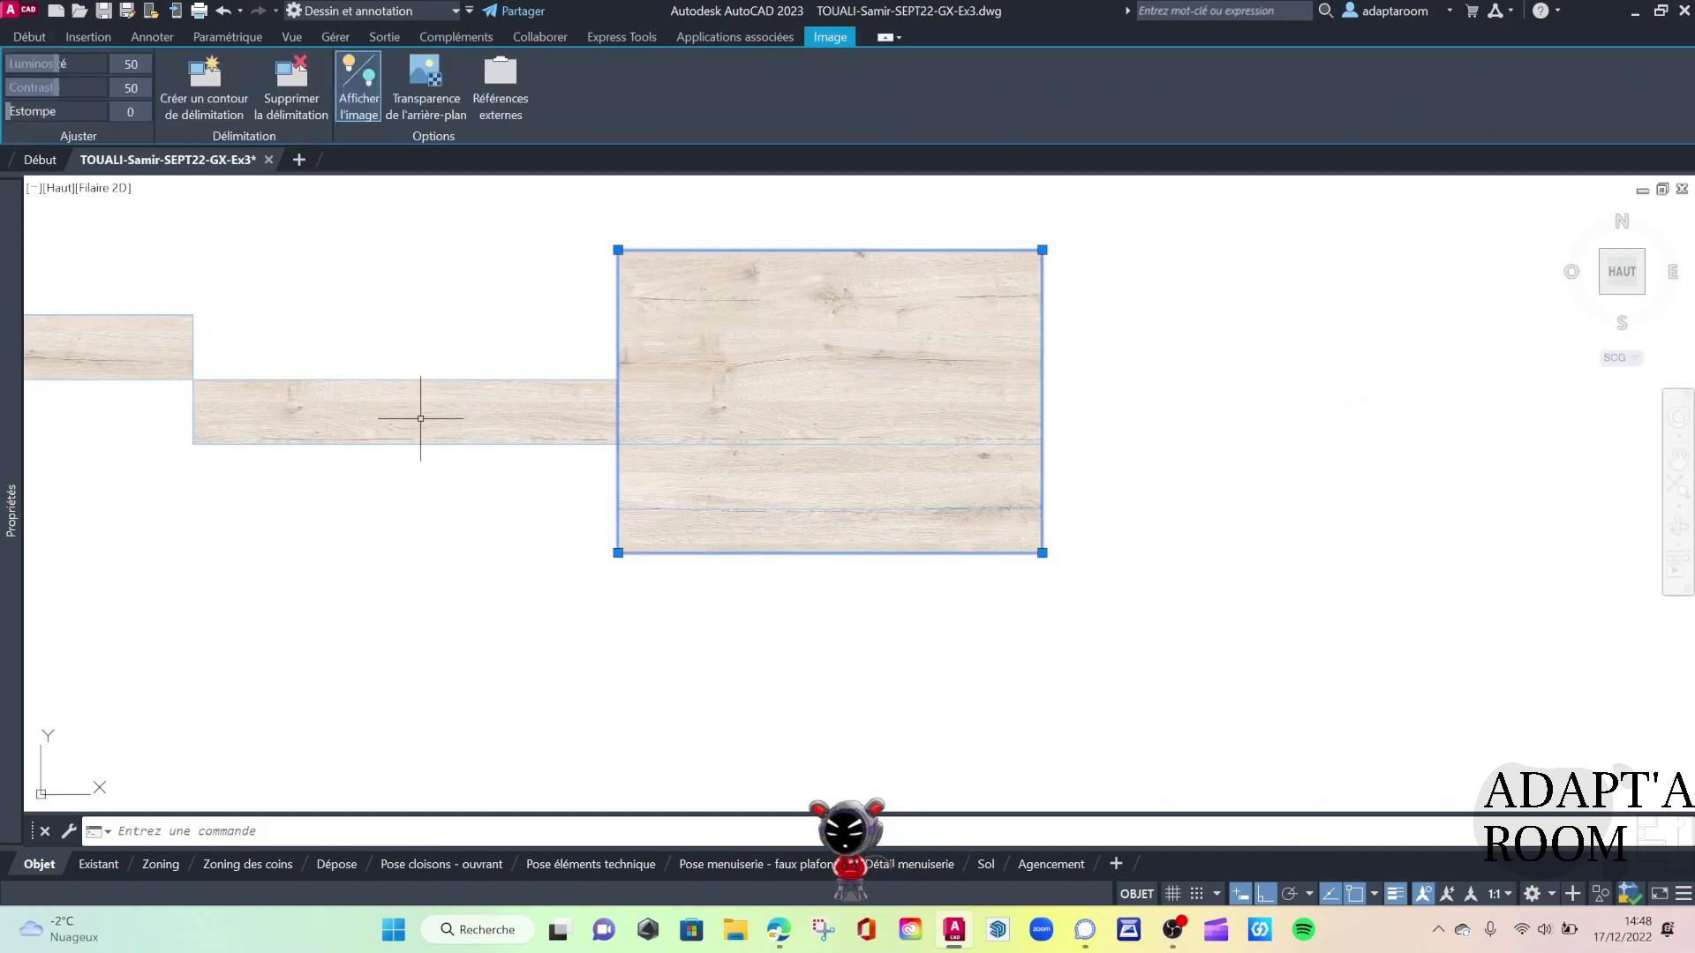
click(202, 95)
click(618, 444)
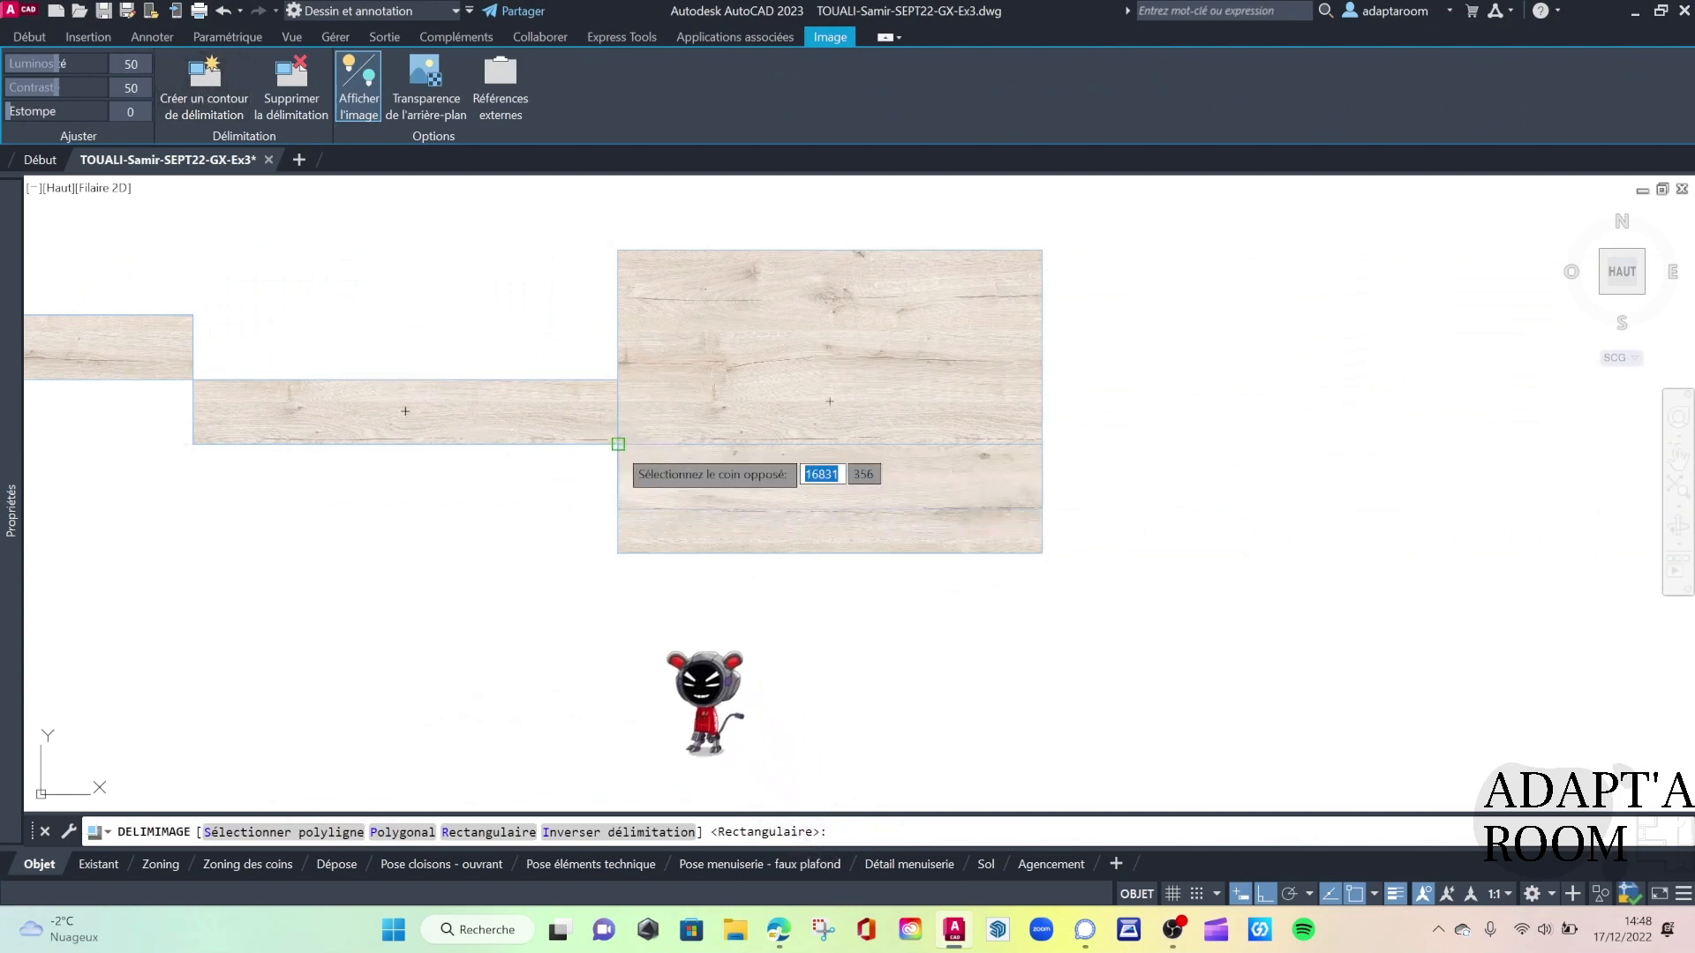
click(1042, 504)
key(Escape)
Move the second oak plank directly beneath the first, snapping its upper-left corner to the first plank's lower-left corner
scroll(1101, 530, down, 4)
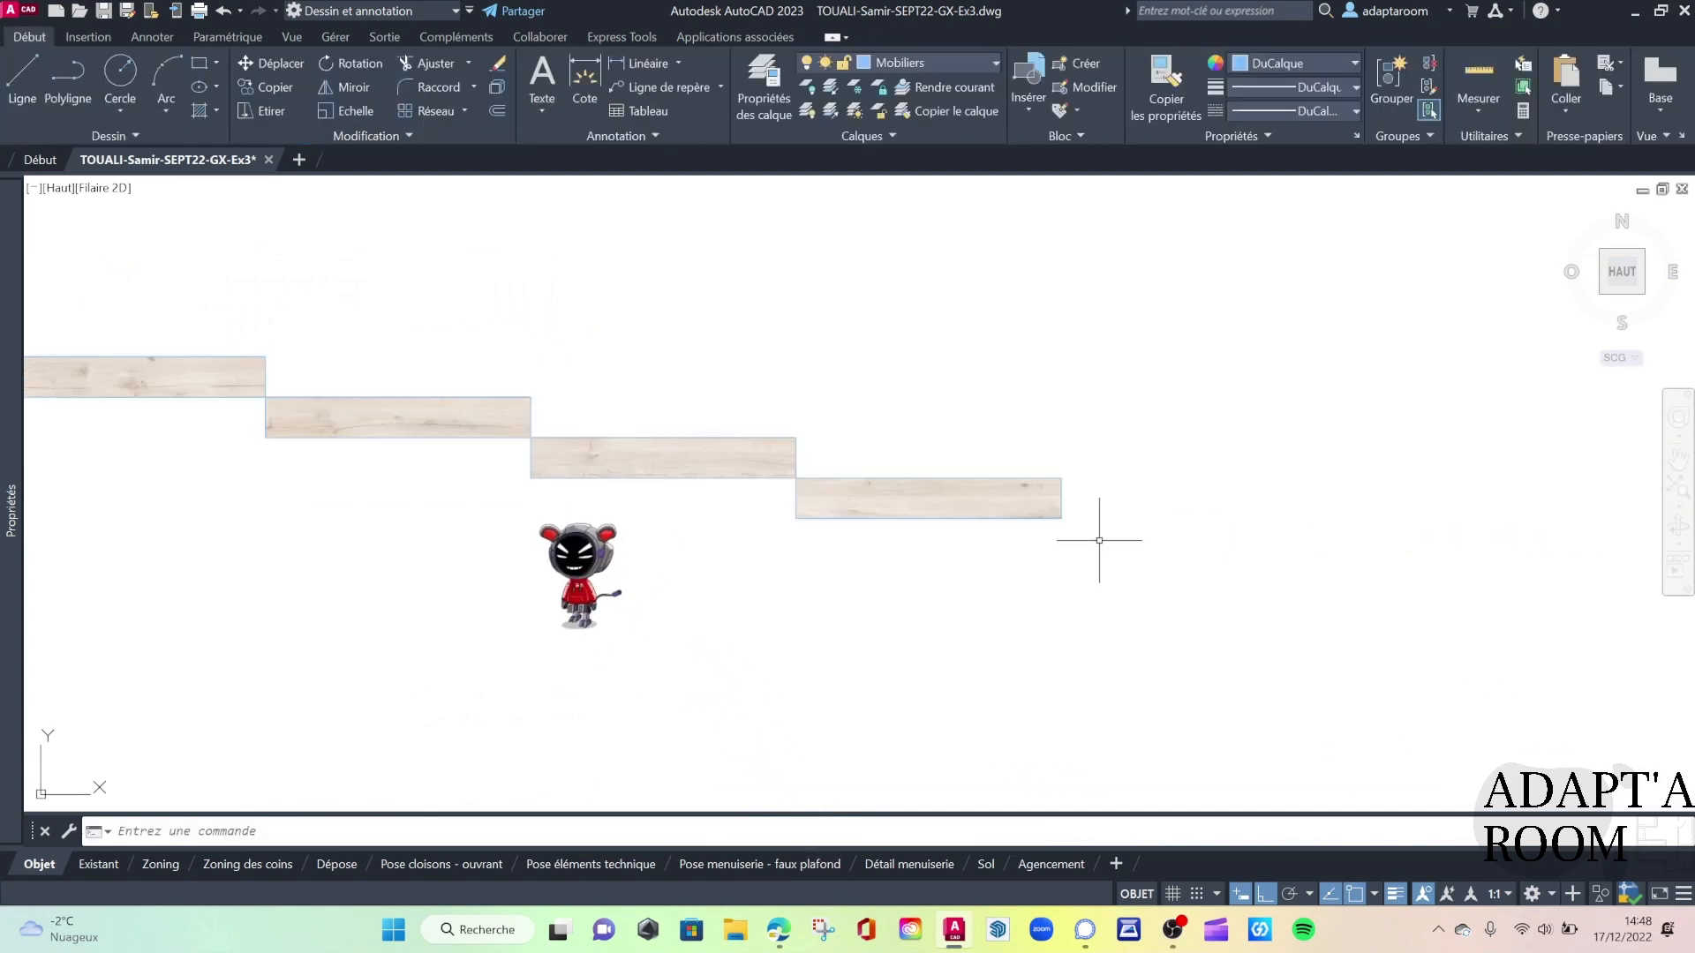
click(659, 480)
click(643, 417)
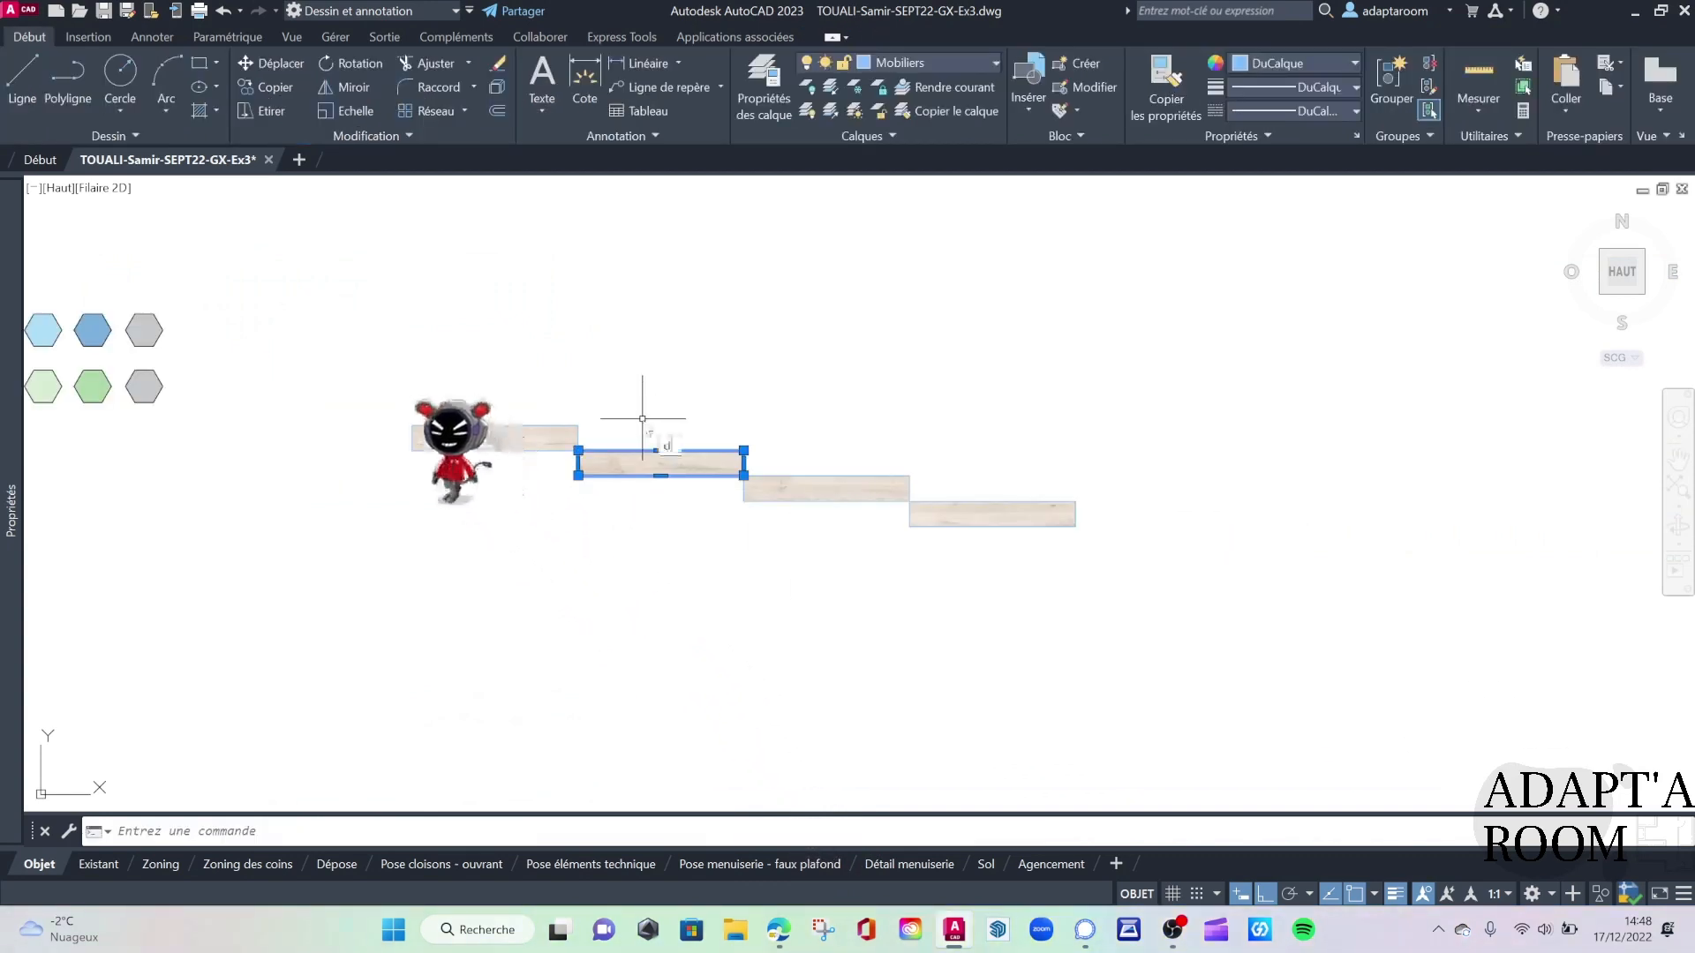
text(dp)
key(space)
scroll(602, 449, up, 2)
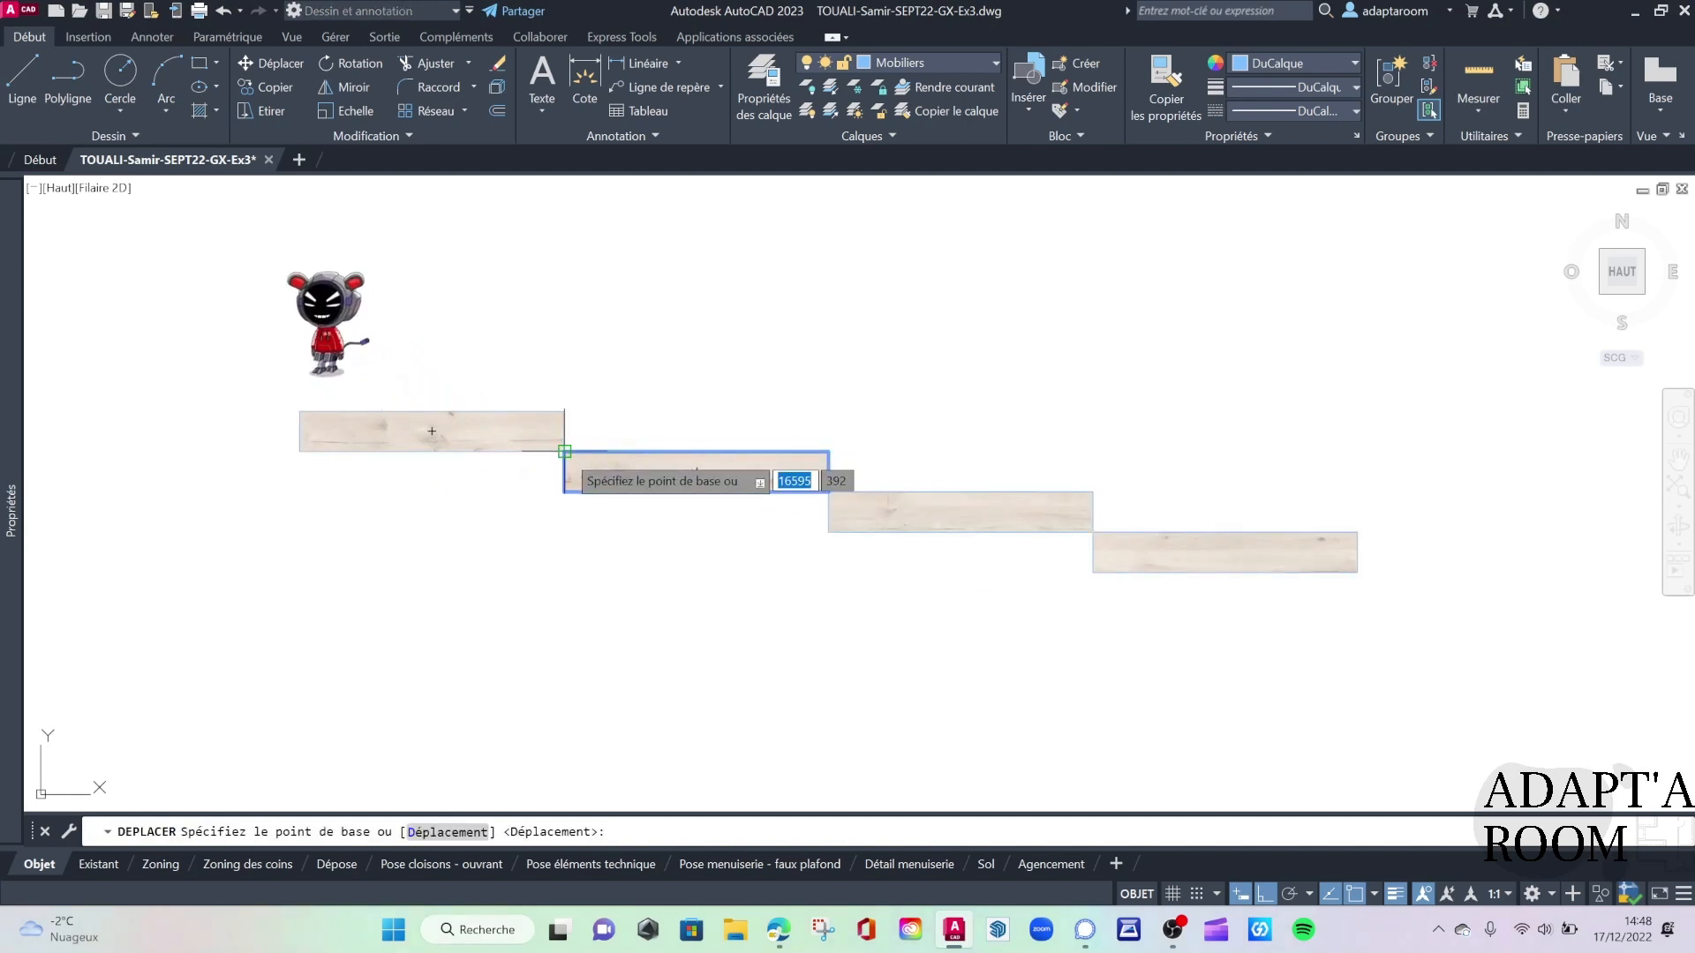
click(564, 452)
click(300, 452)
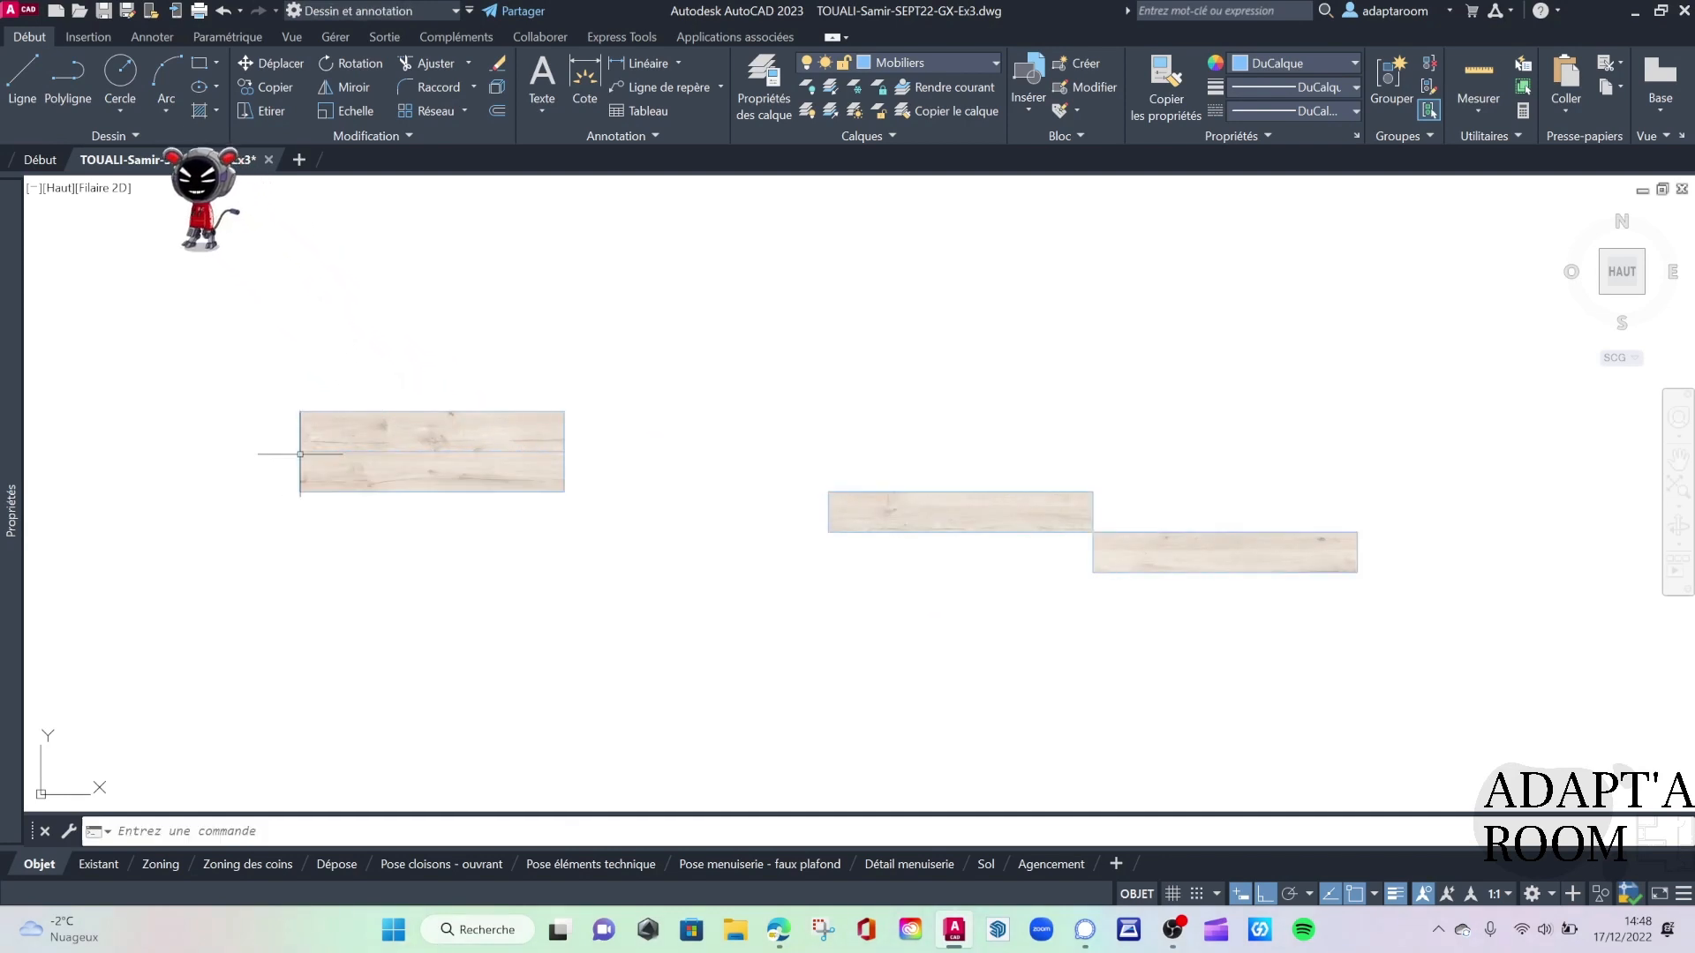
Move the third oak plank directly beneath the second, aligning their left ends
click(989, 584)
click(768, 439)
text(dp)
key(space)
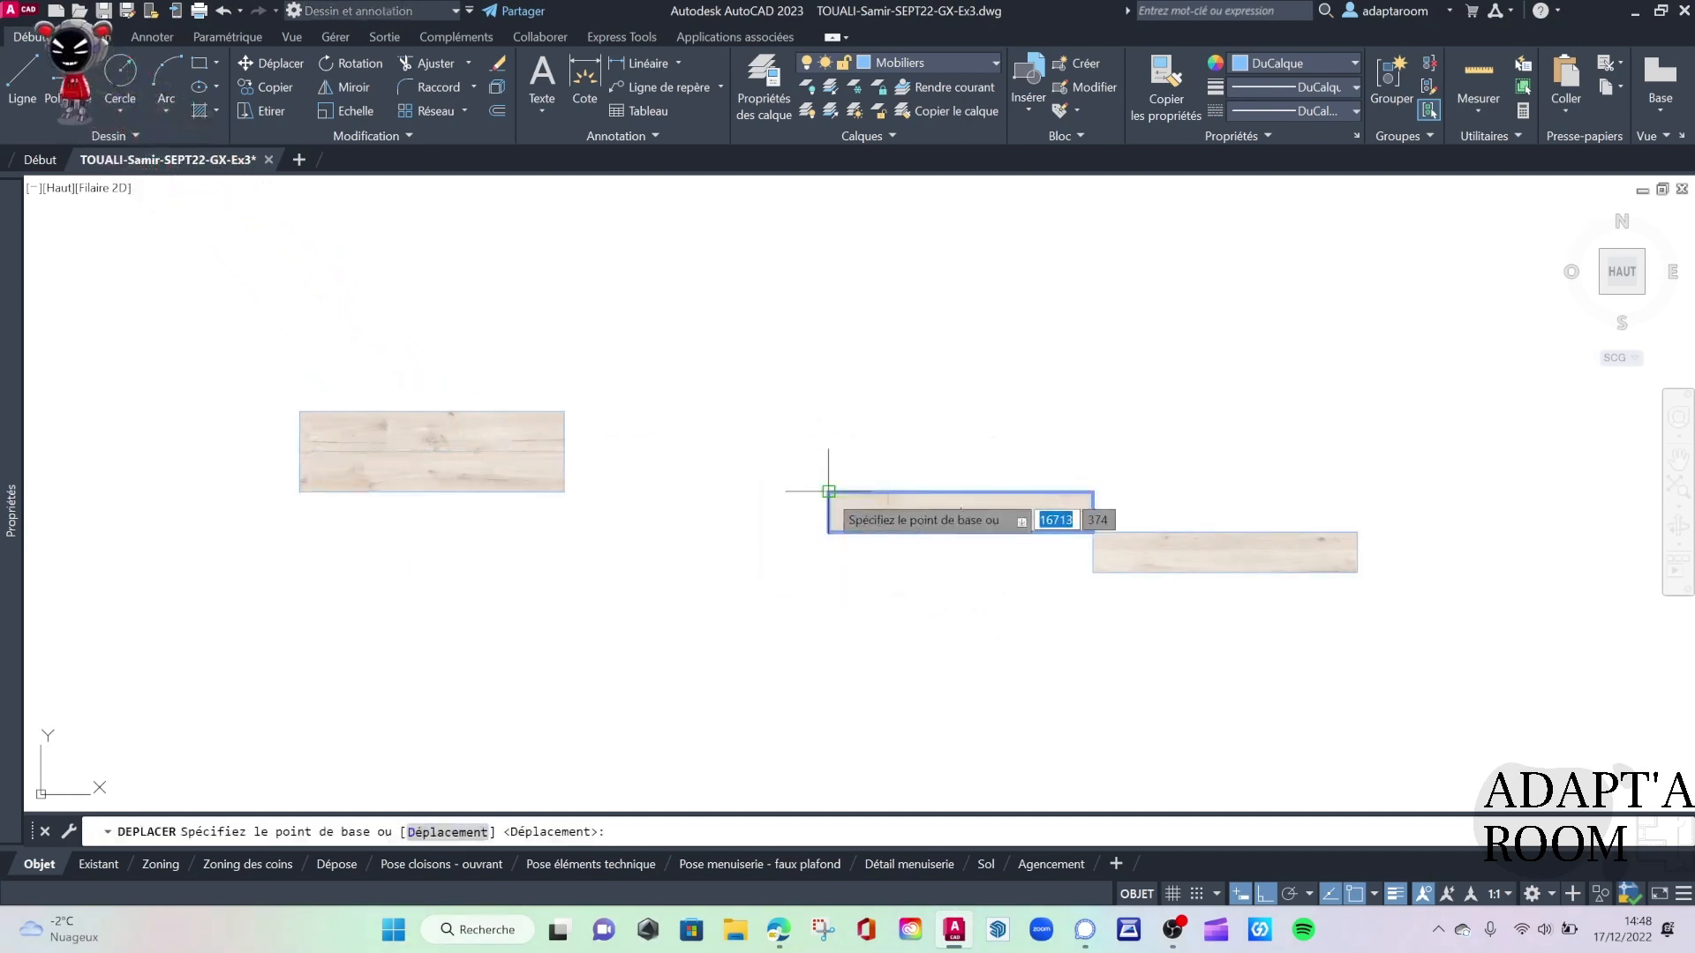
click(828, 491)
click(300, 492)
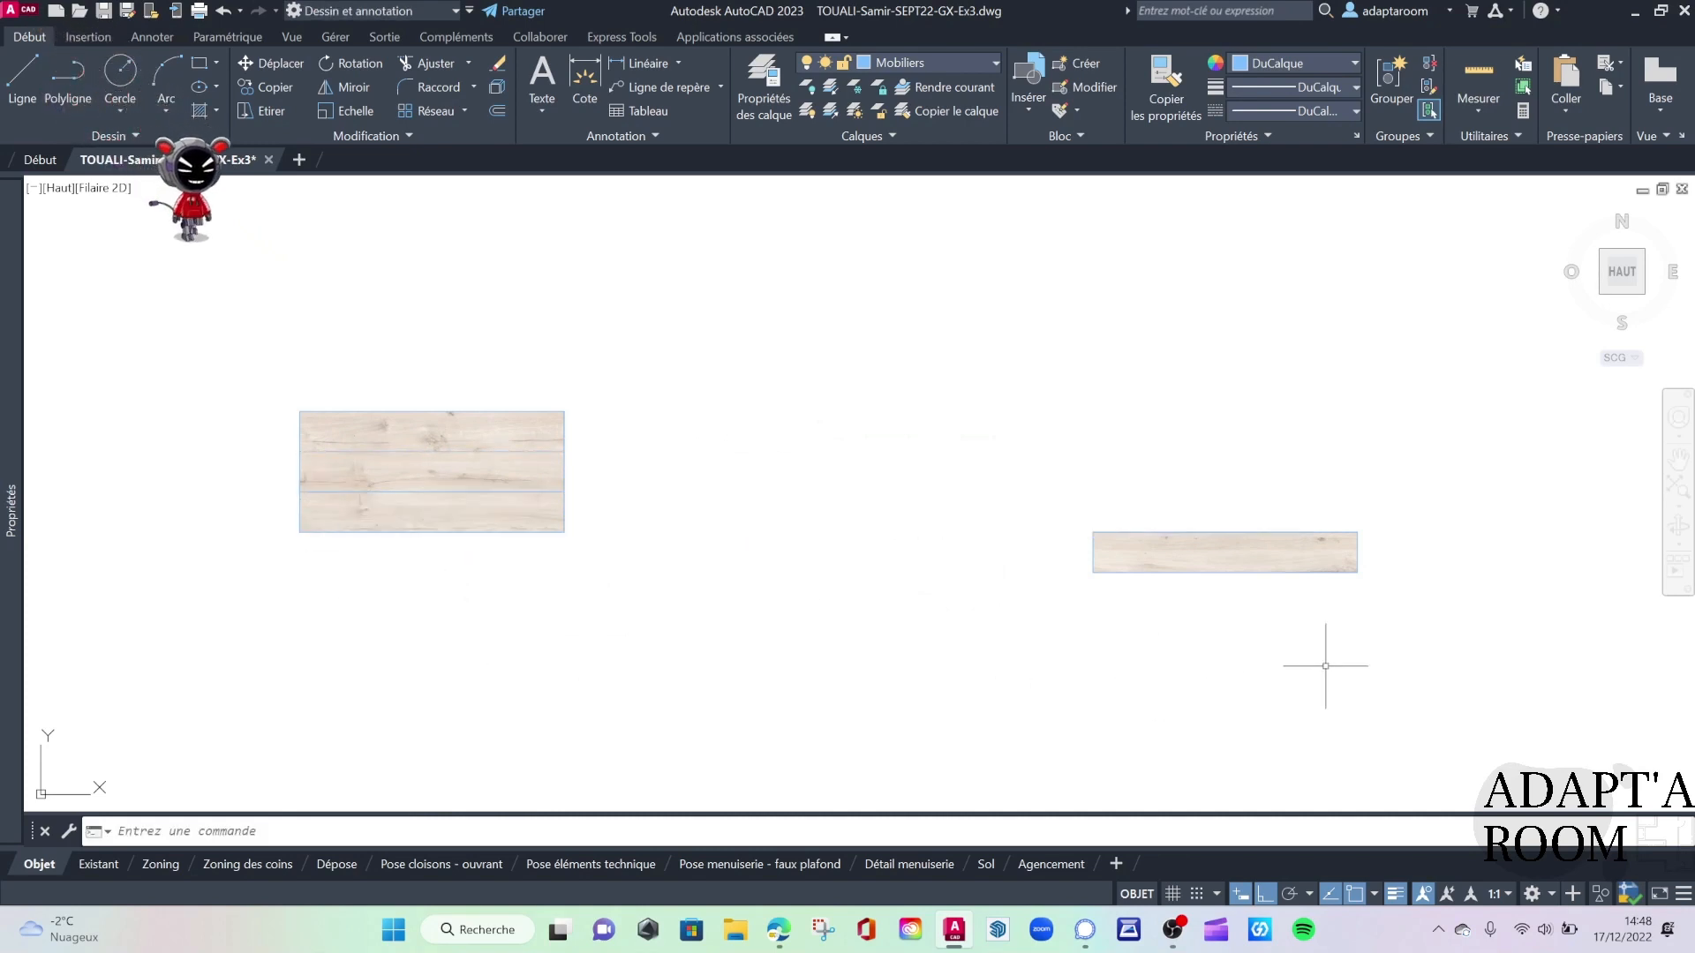
Move the fourth oak plank to the bottom of the stack, snapped to the third plank's lower-left corner
click(1408, 602)
click(1312, 602)
text(dp)
key(space)
click(1093, 533)
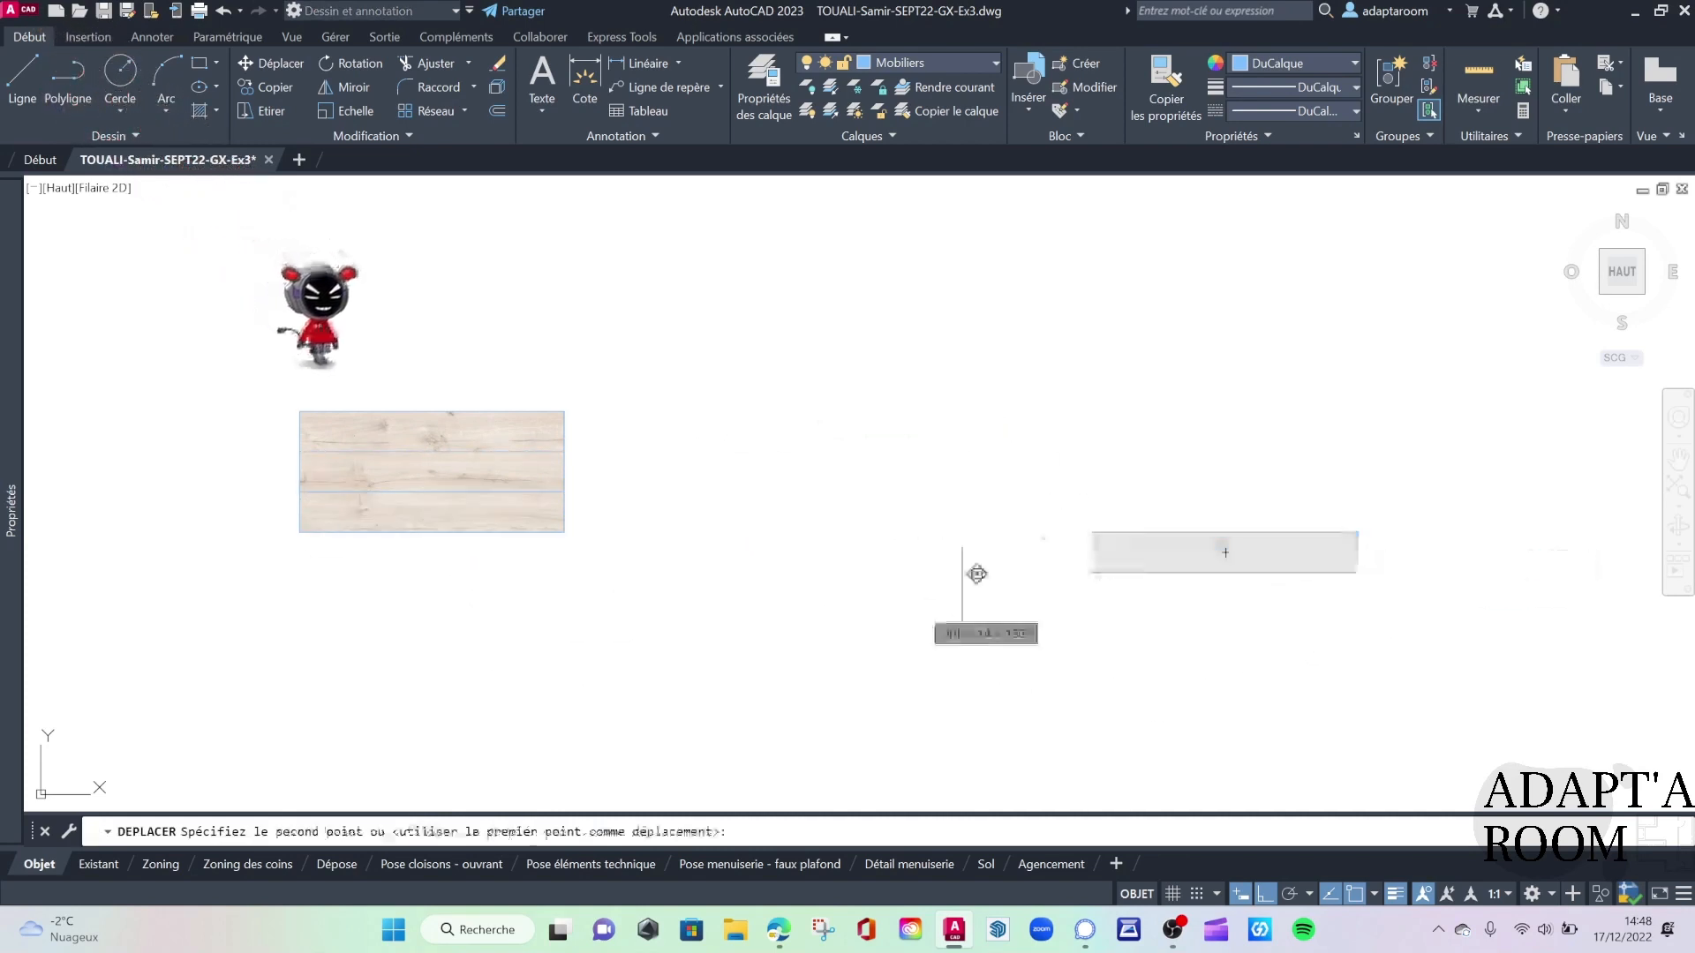
click(301, 532)
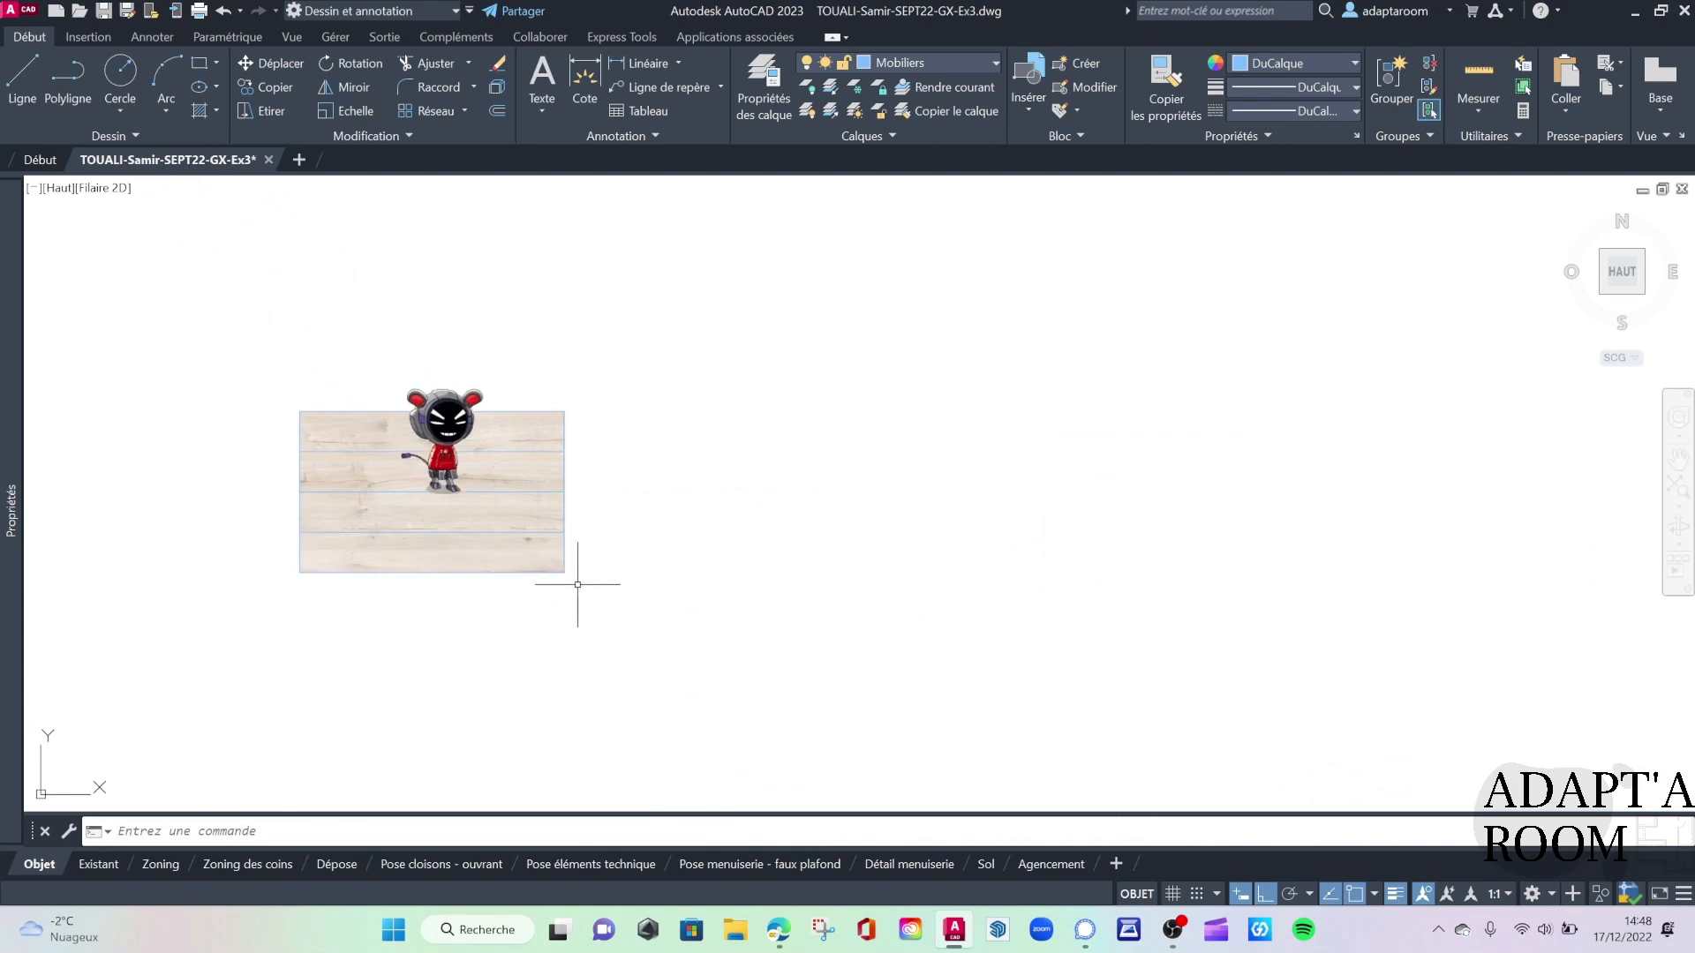
Draw a large rectangle in the empty area beside the stacked planks as a sample floor outline
scroll(697, 422, down, 2)
scroll(836, 473, down, 2)
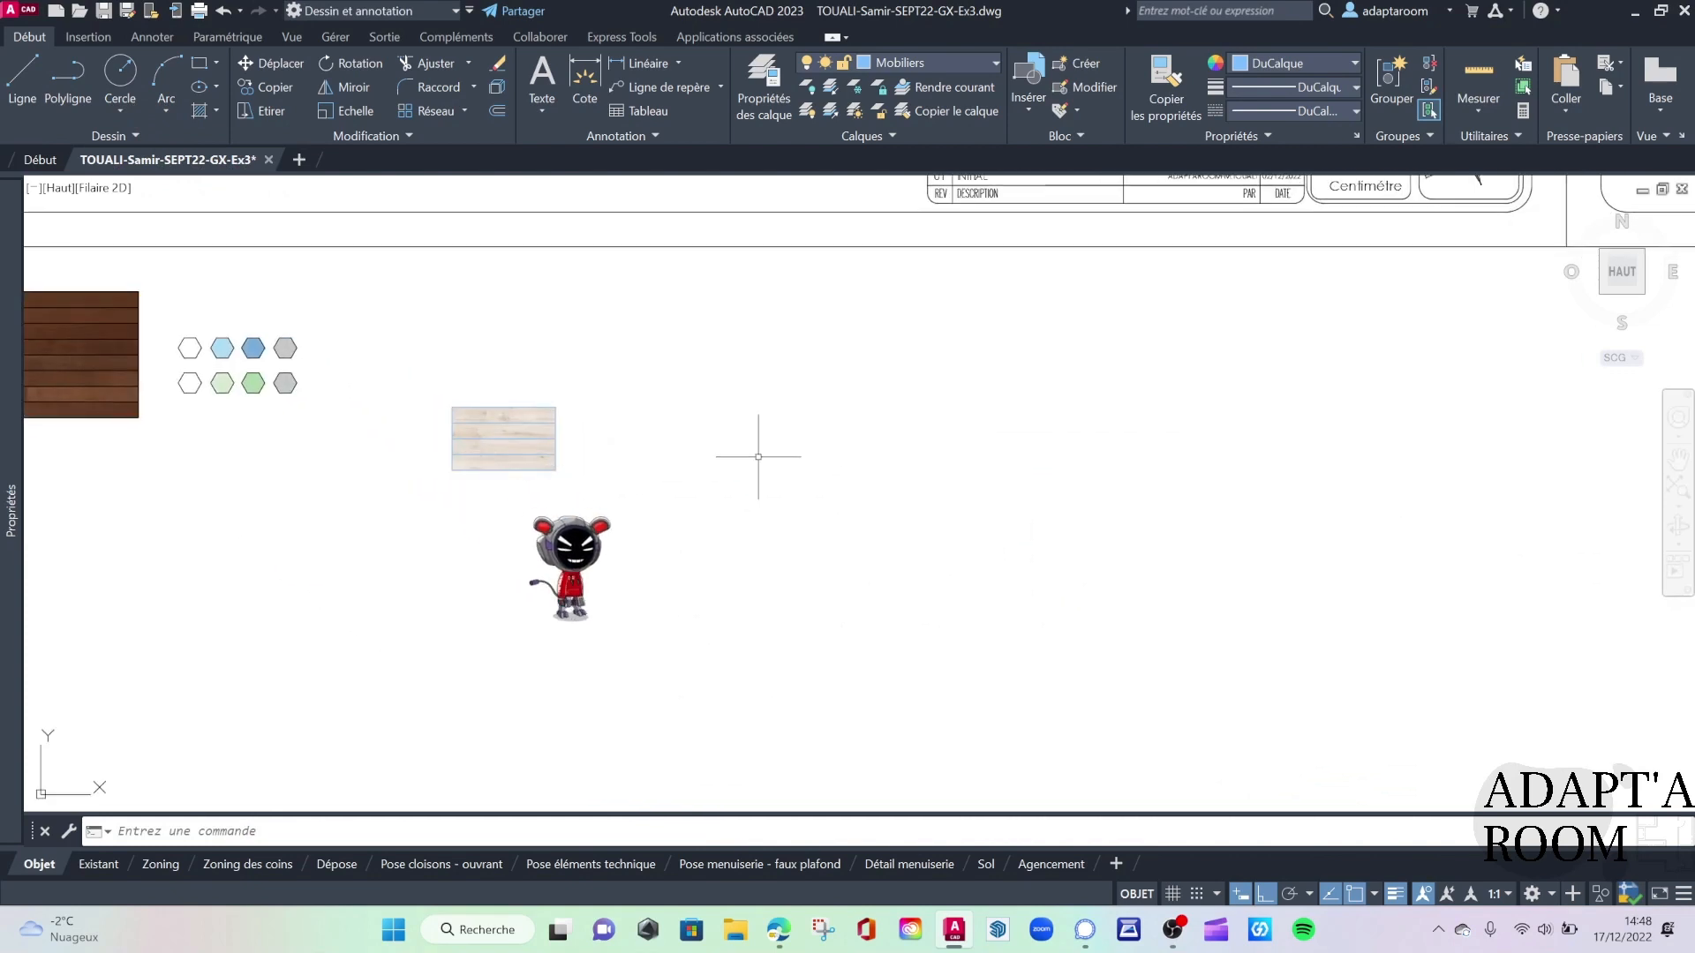
click(200, 63)
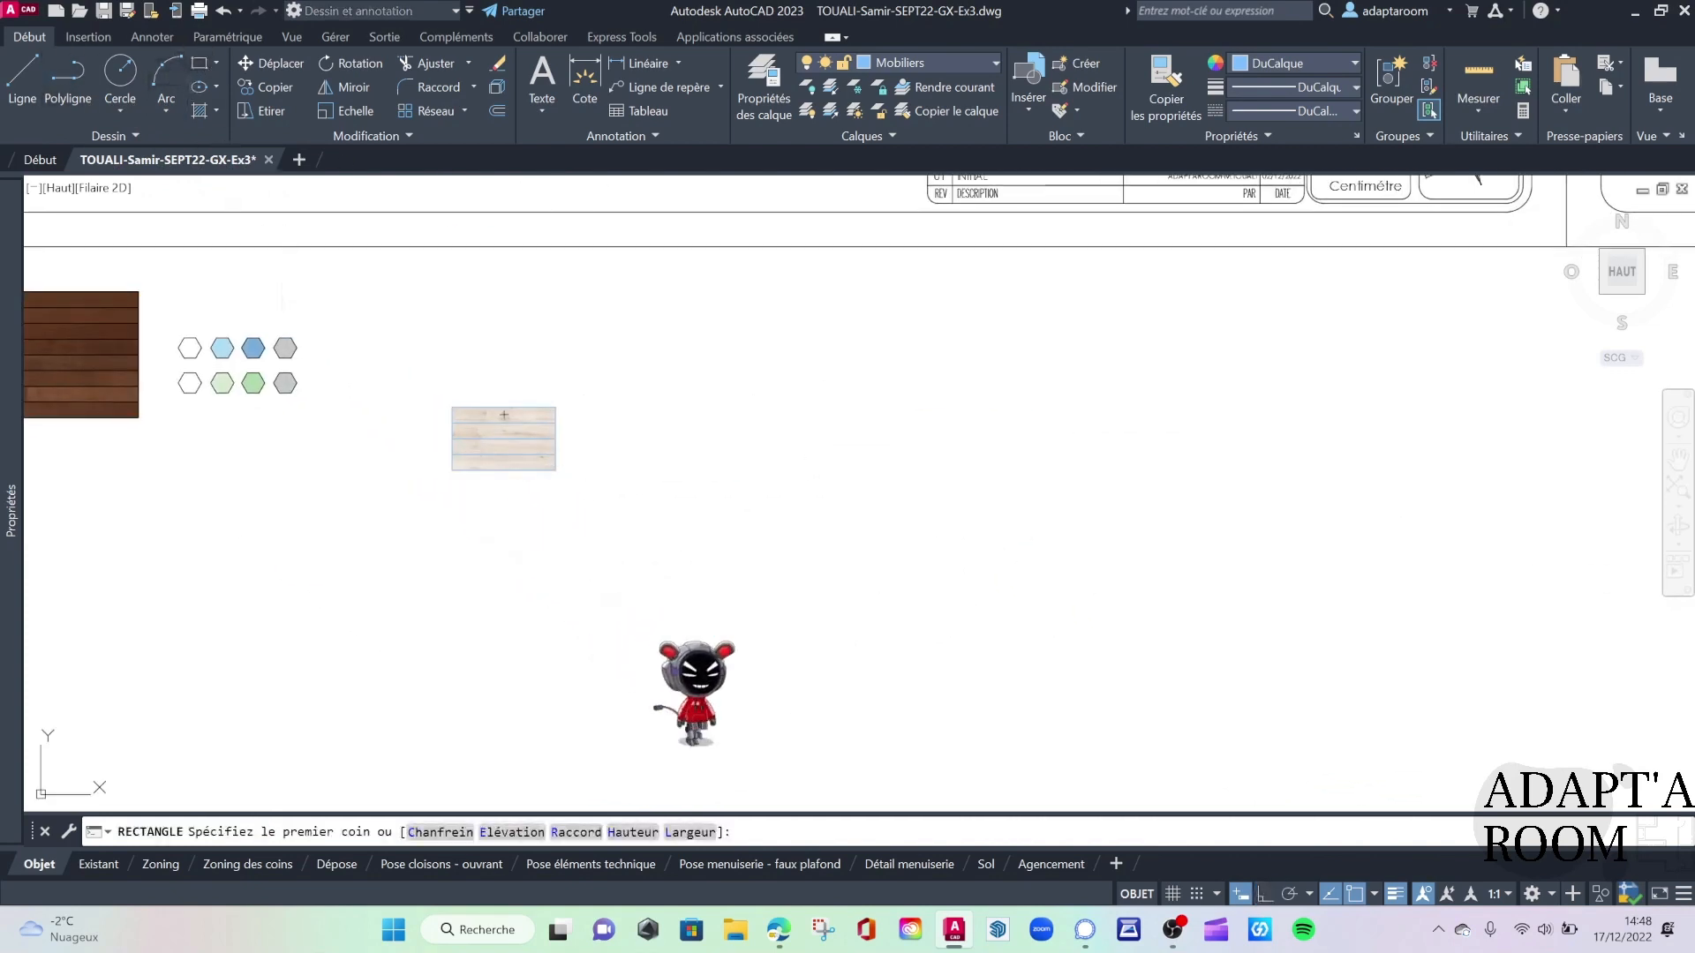
click(711, 359)
click(1069, 631)
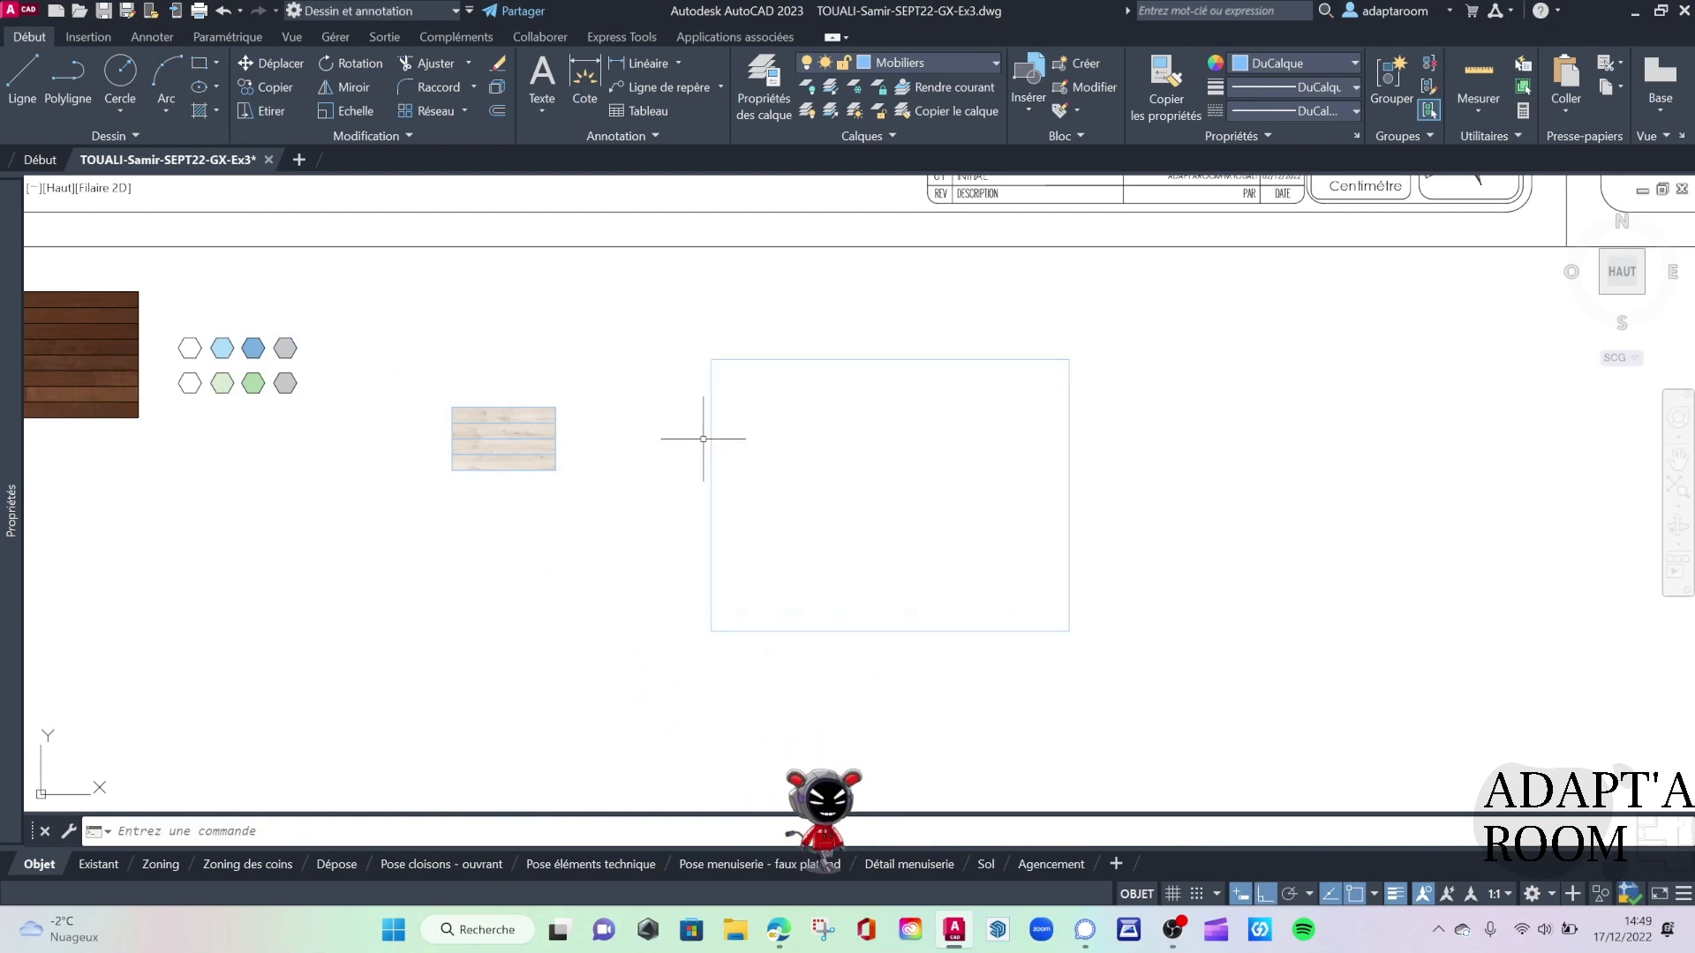
scroll(587, 457, up, 2)
scroll(551, 384, up, 2)
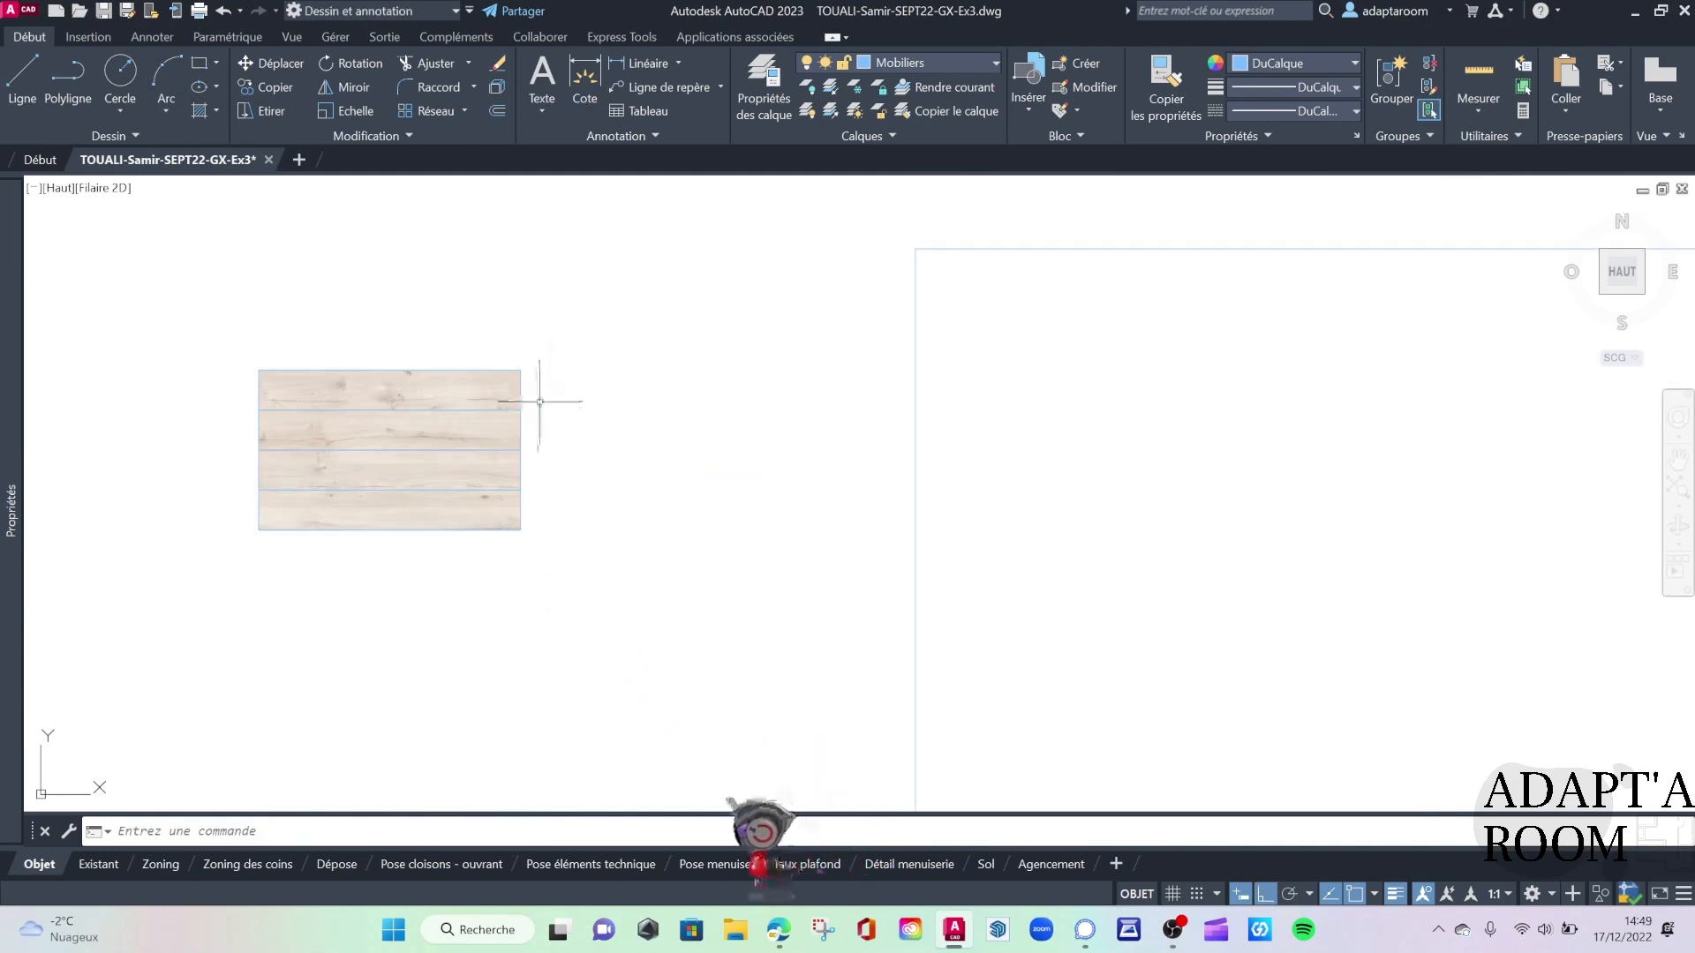
click(539, 399)
click(490, 335)
text(dp)
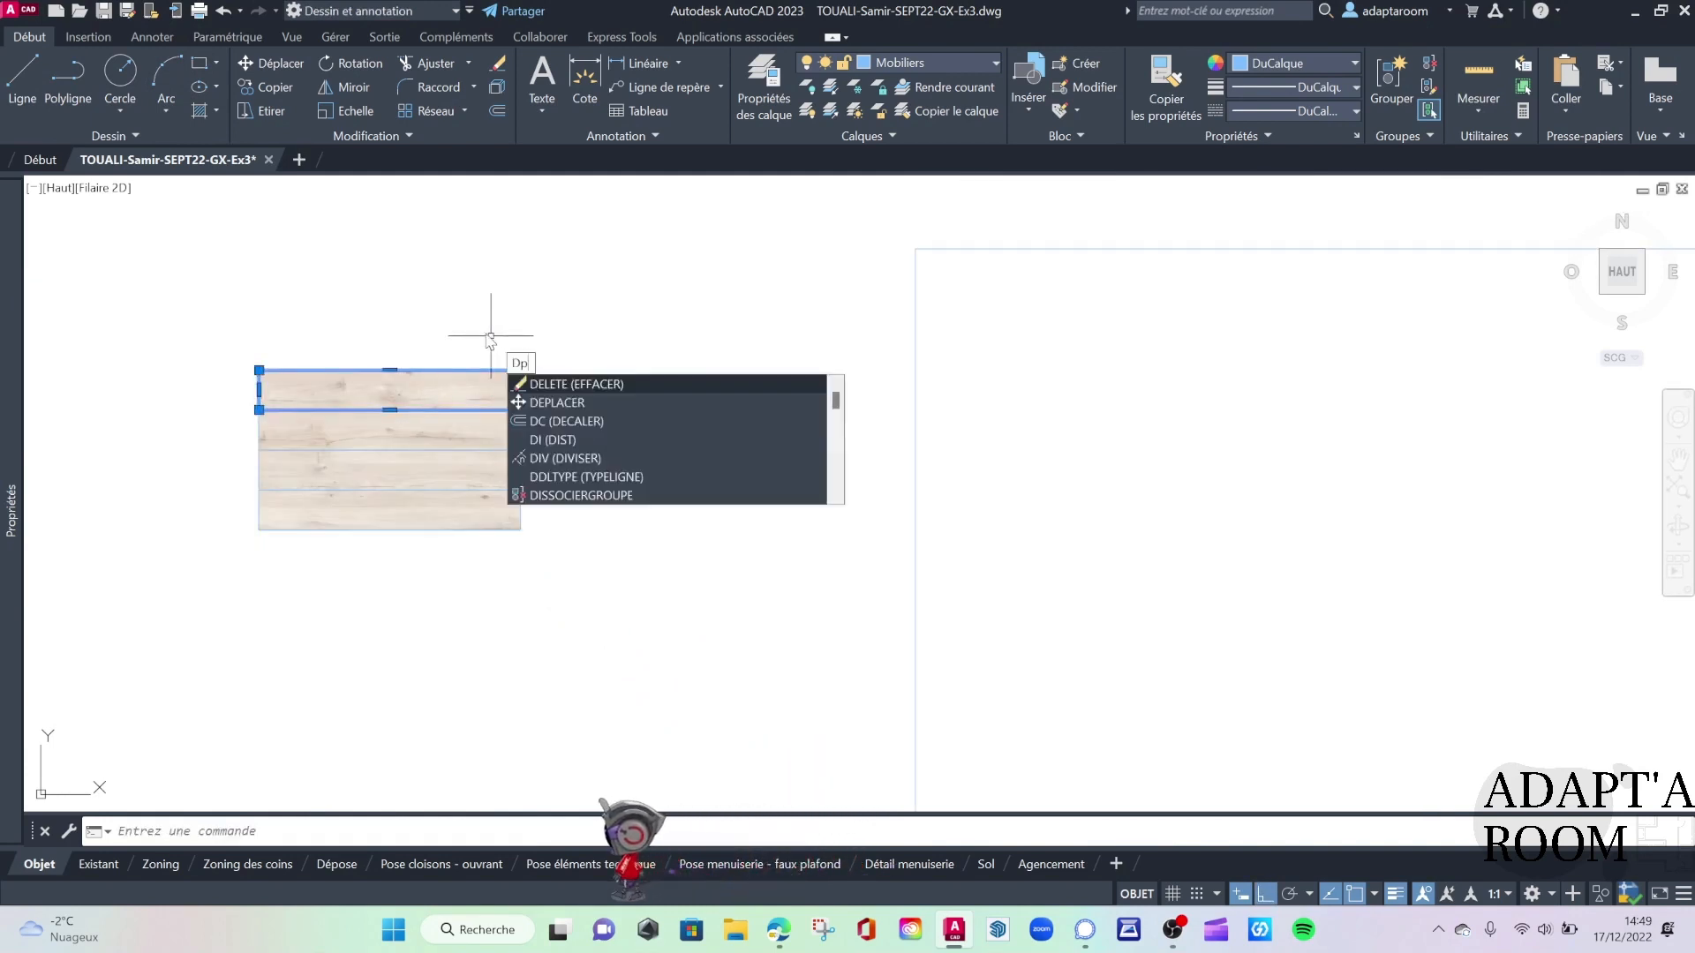
key(Return)
key(Escape)
Copy the first oak plank of the stack to the upper-left corner of the sample floor rectangle
click(549, 389)
click(452, 304)
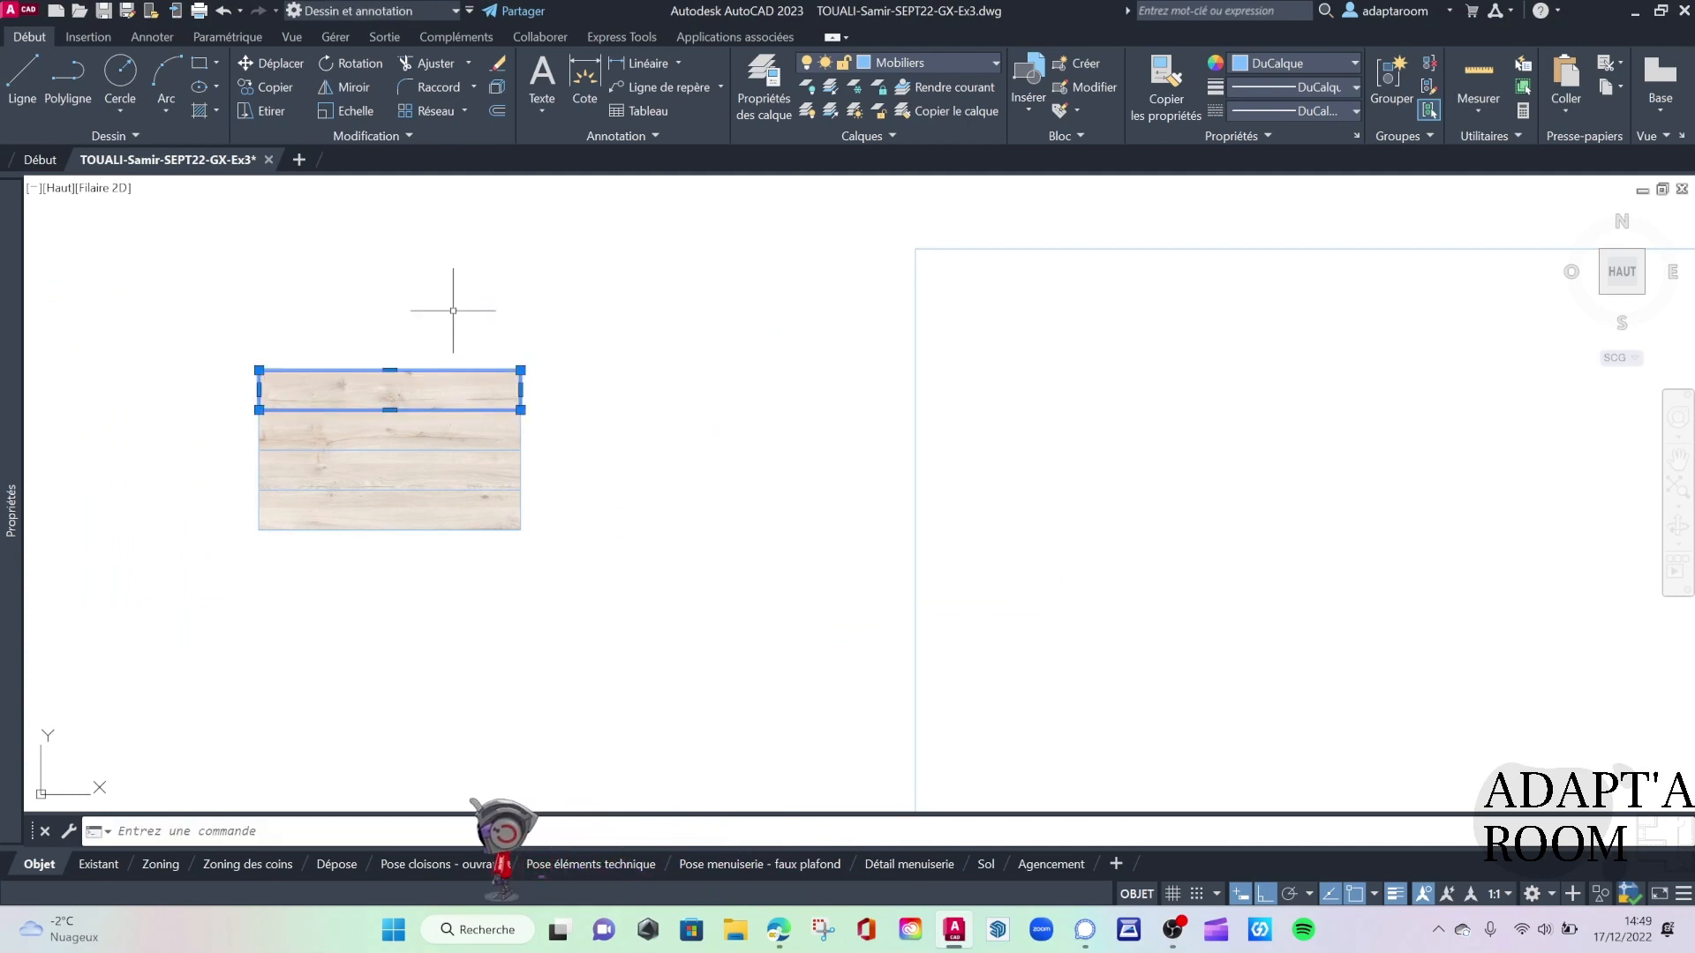
text(co)
key(Return)
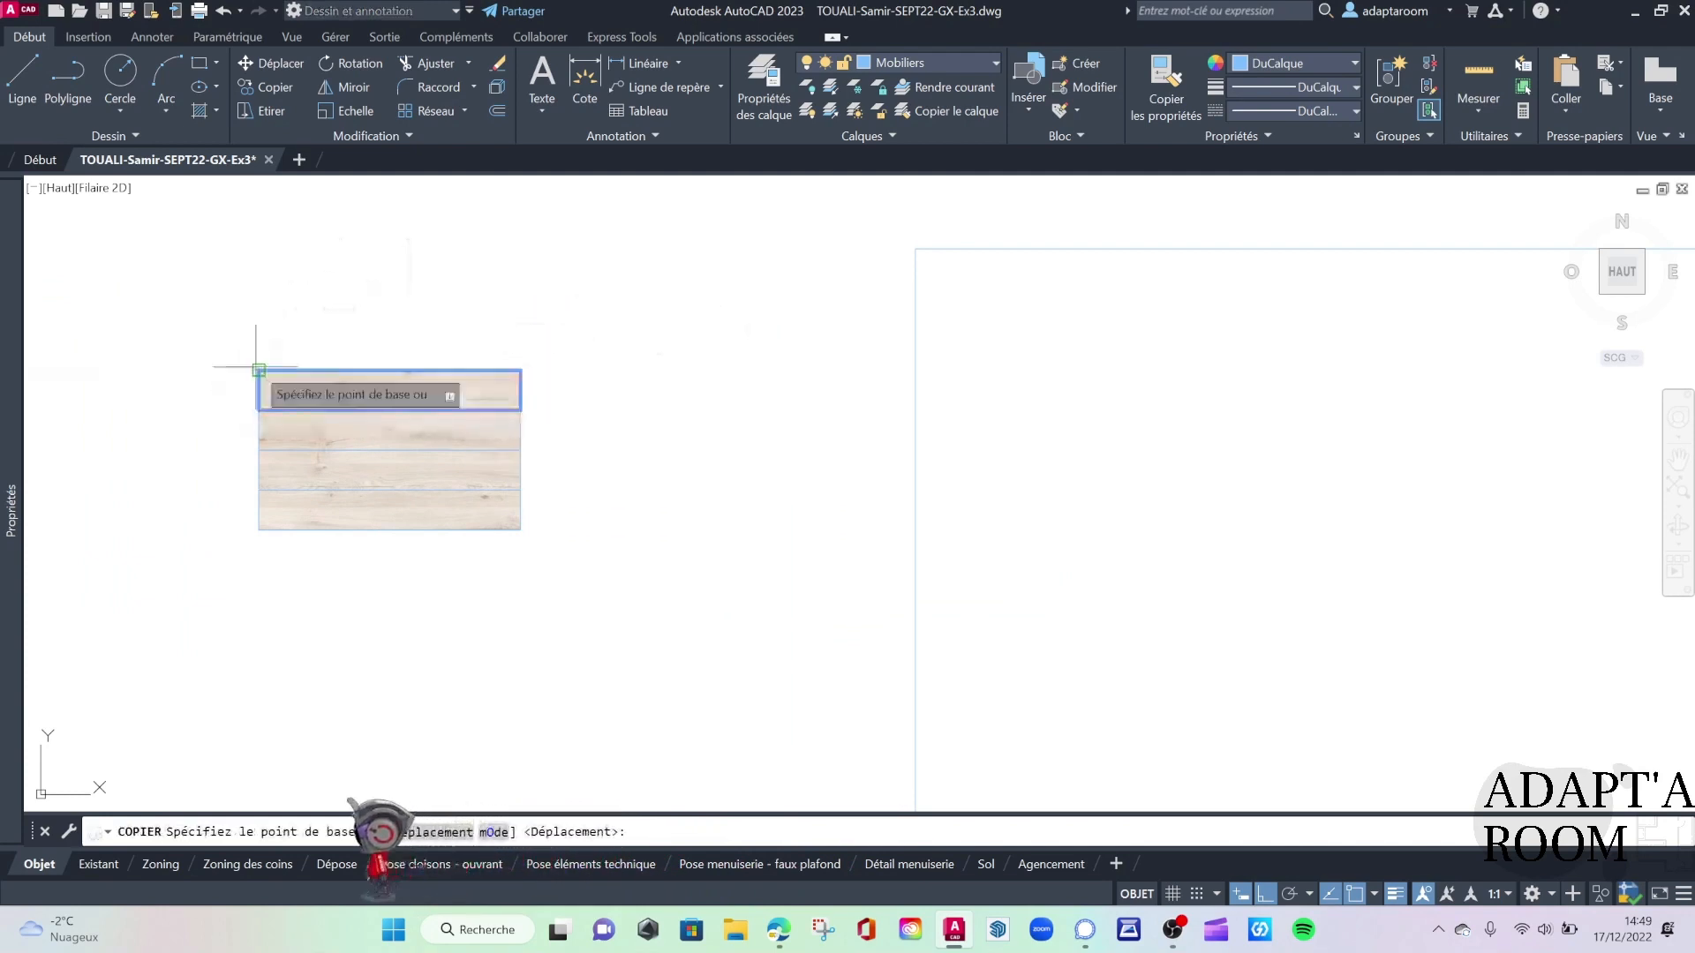
click(268, 370)
click(921, 246)
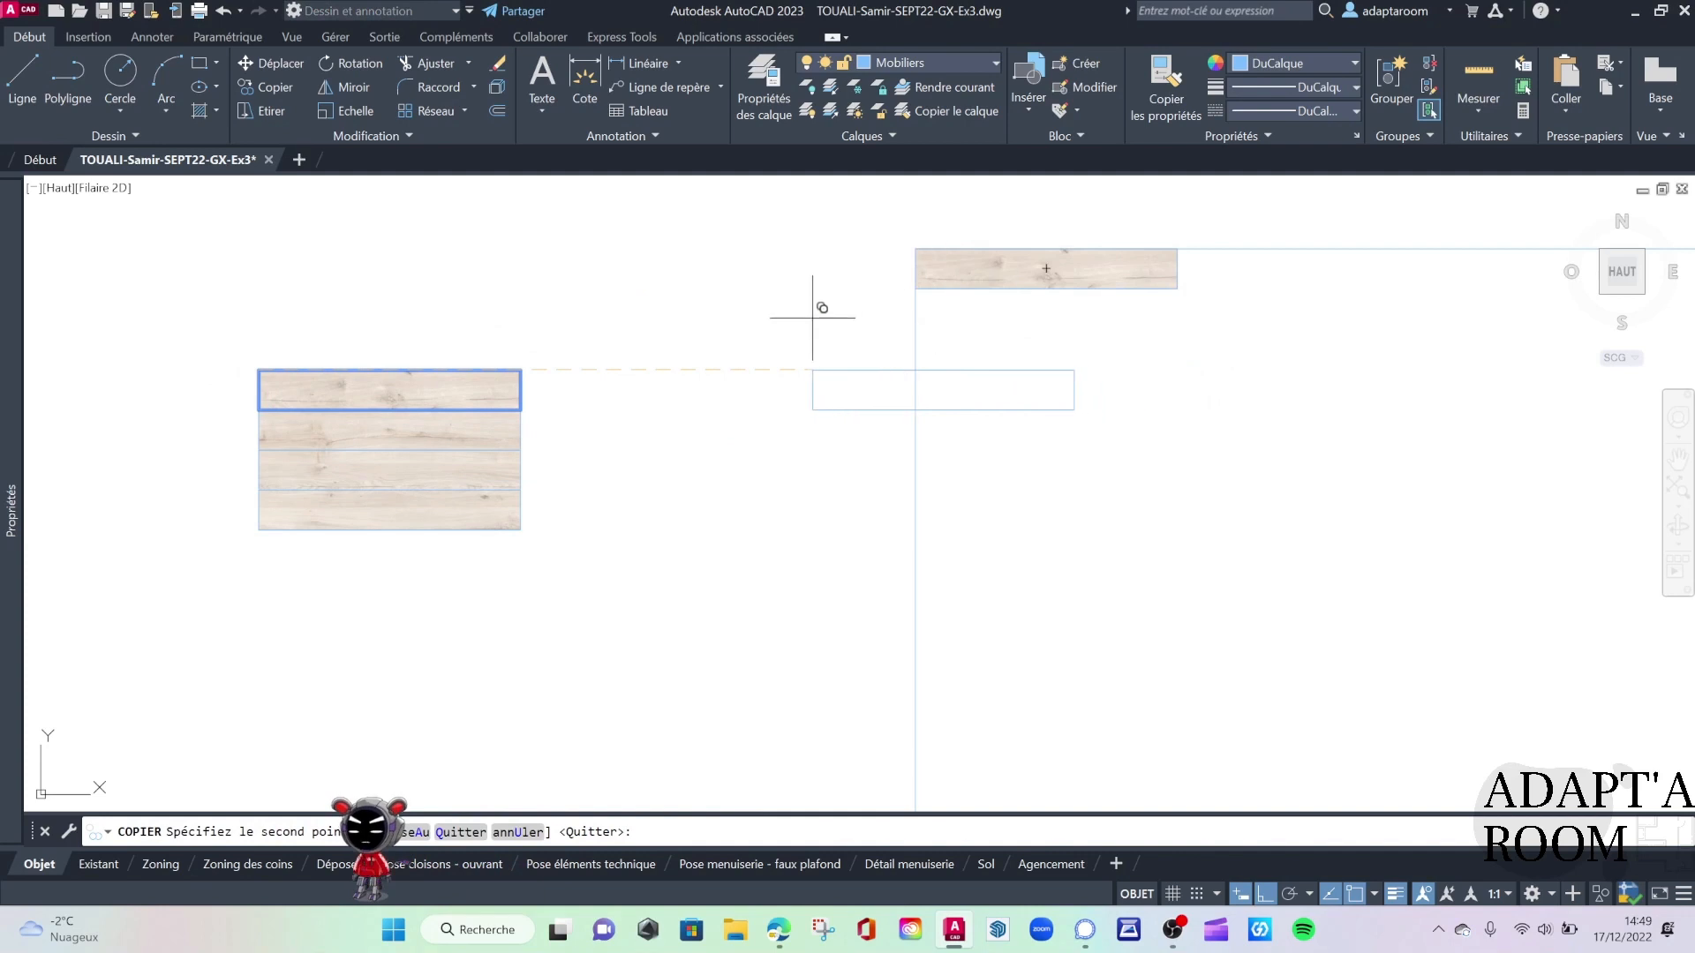
key(Escape)
Copy the second oak plank so its upper-left corner sits at the midpoint of the placed plank's lower edge
text(co)
key(Return)
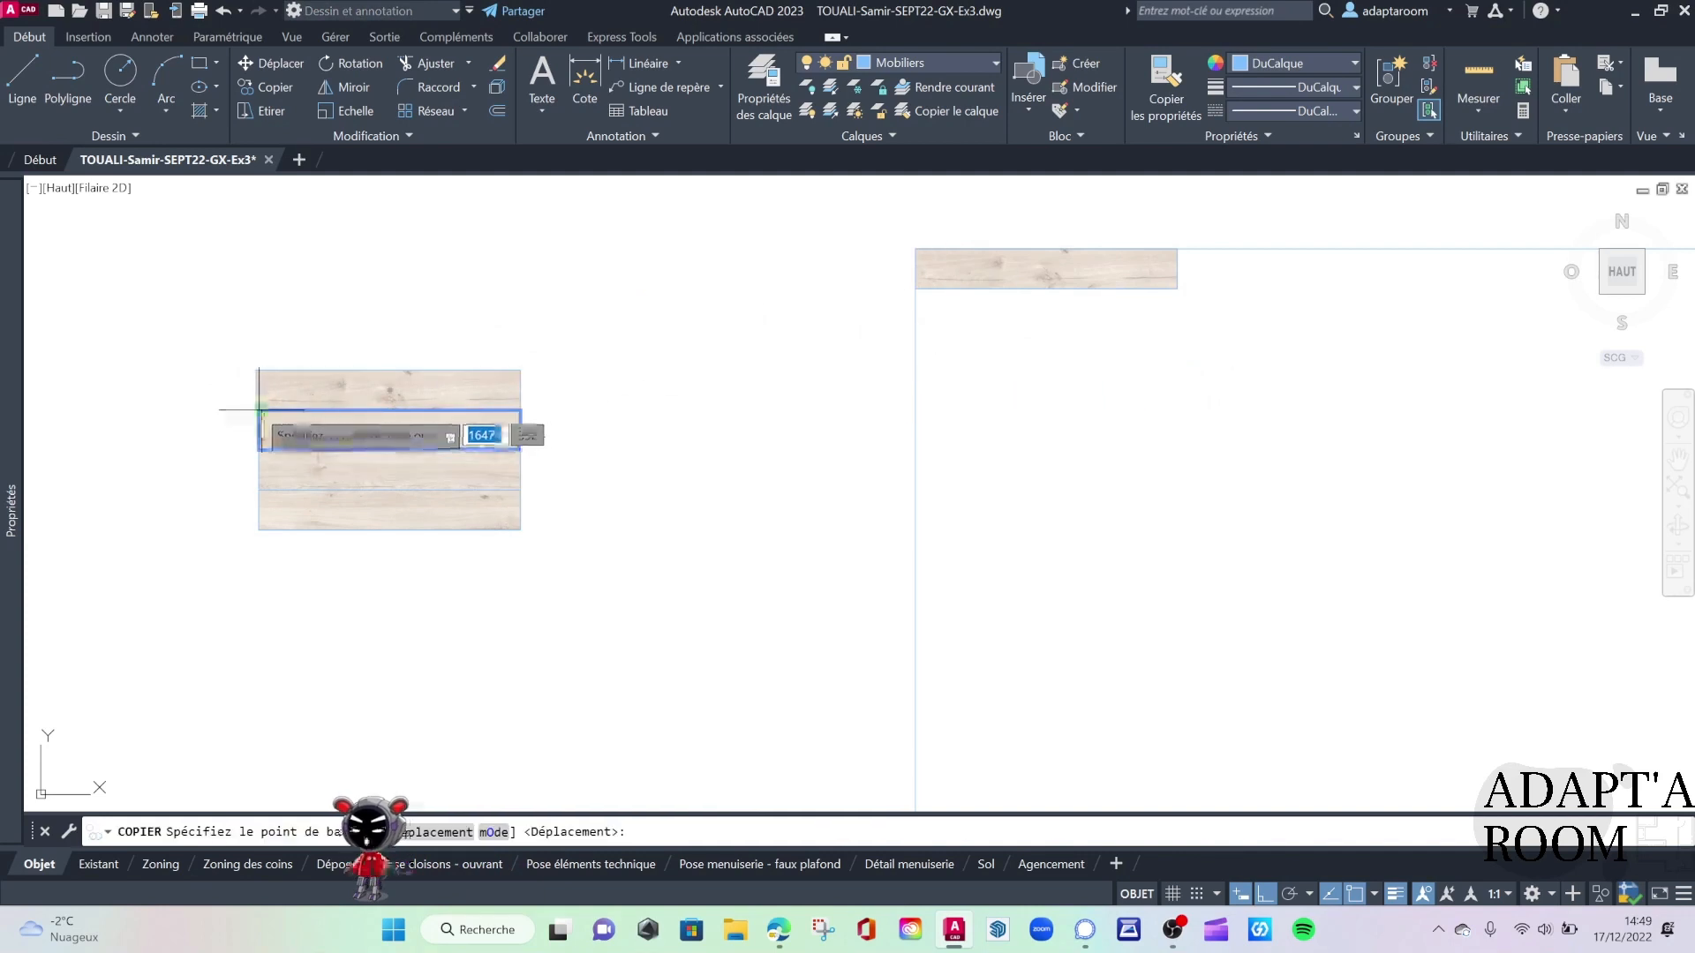
click(258, 410)
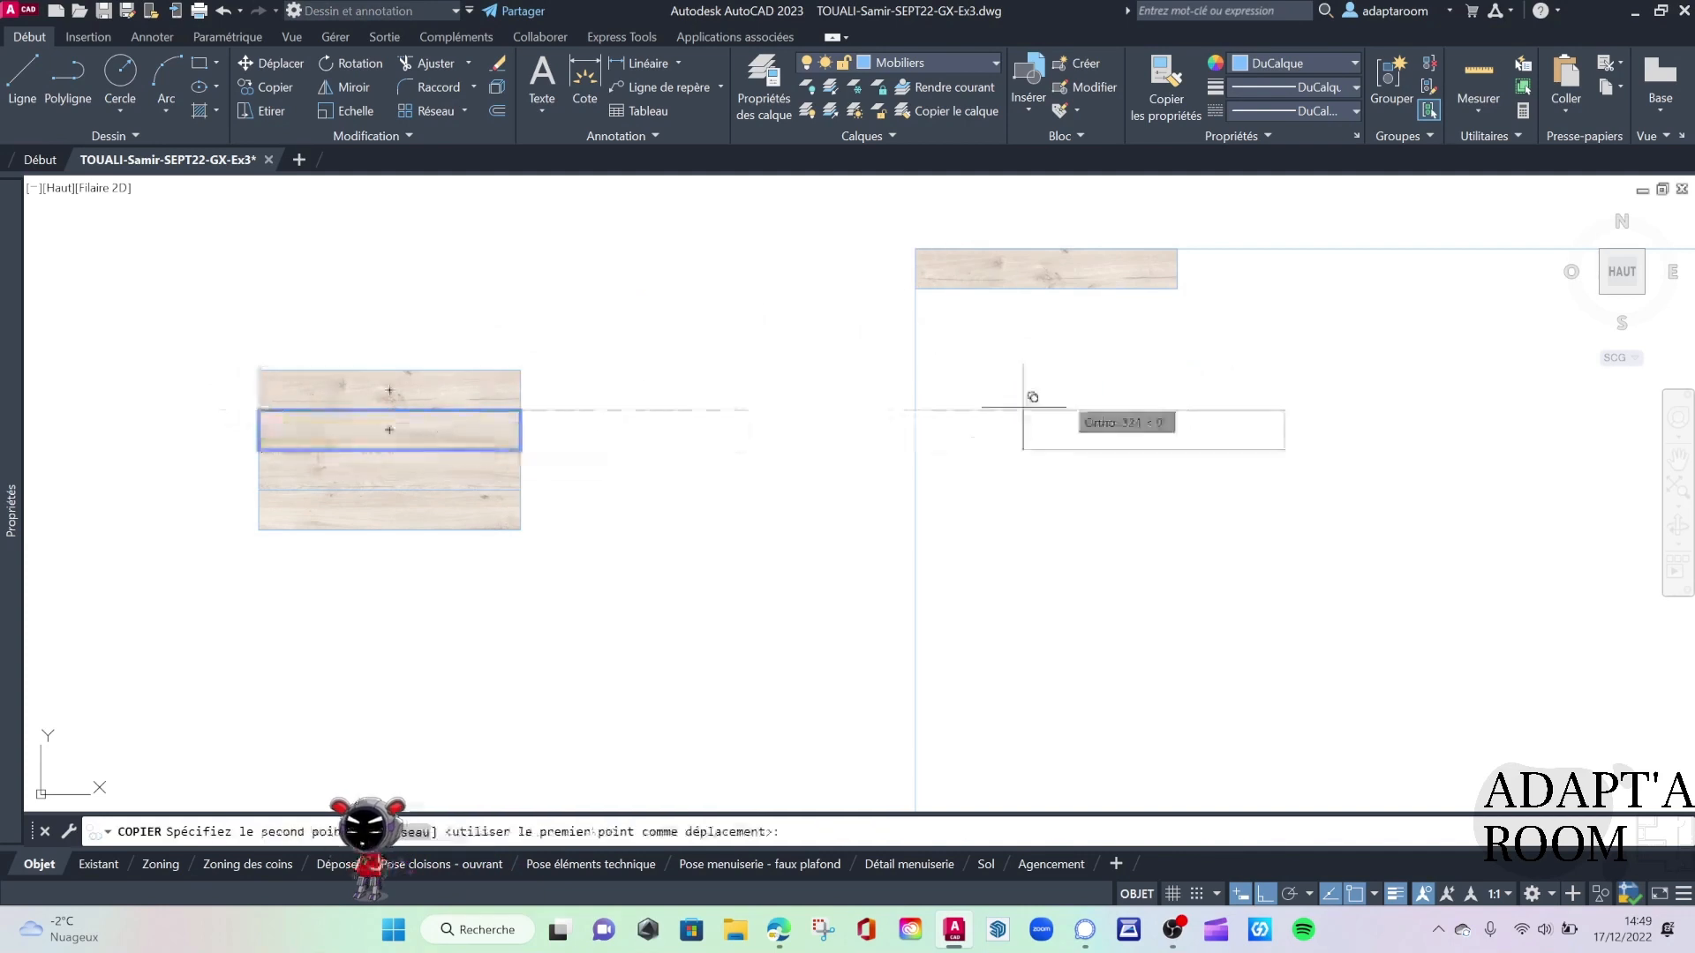
click(1048, 275)
key(Escape)
Copy the fourth oak plank of the stack to the end of the first plank in the floor's top row
middle_drag(685, 469, 625, 486)
click(521, 566)
click(460, 531)
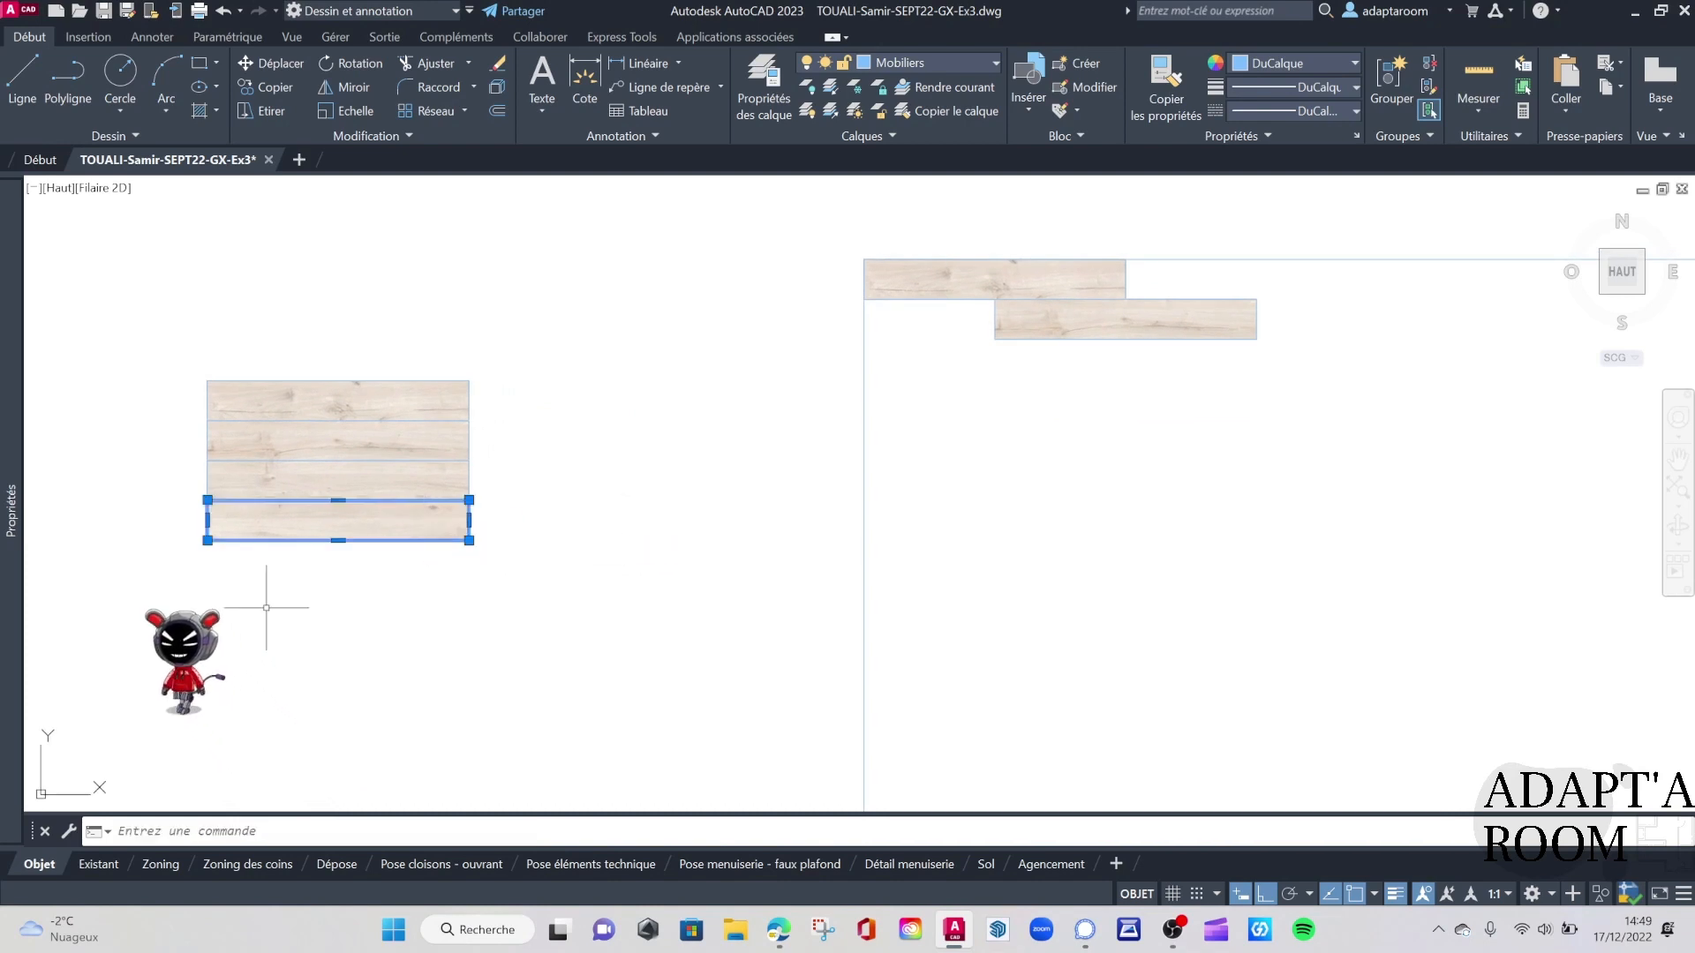
text(co)
key(Return)
click(207, 540)
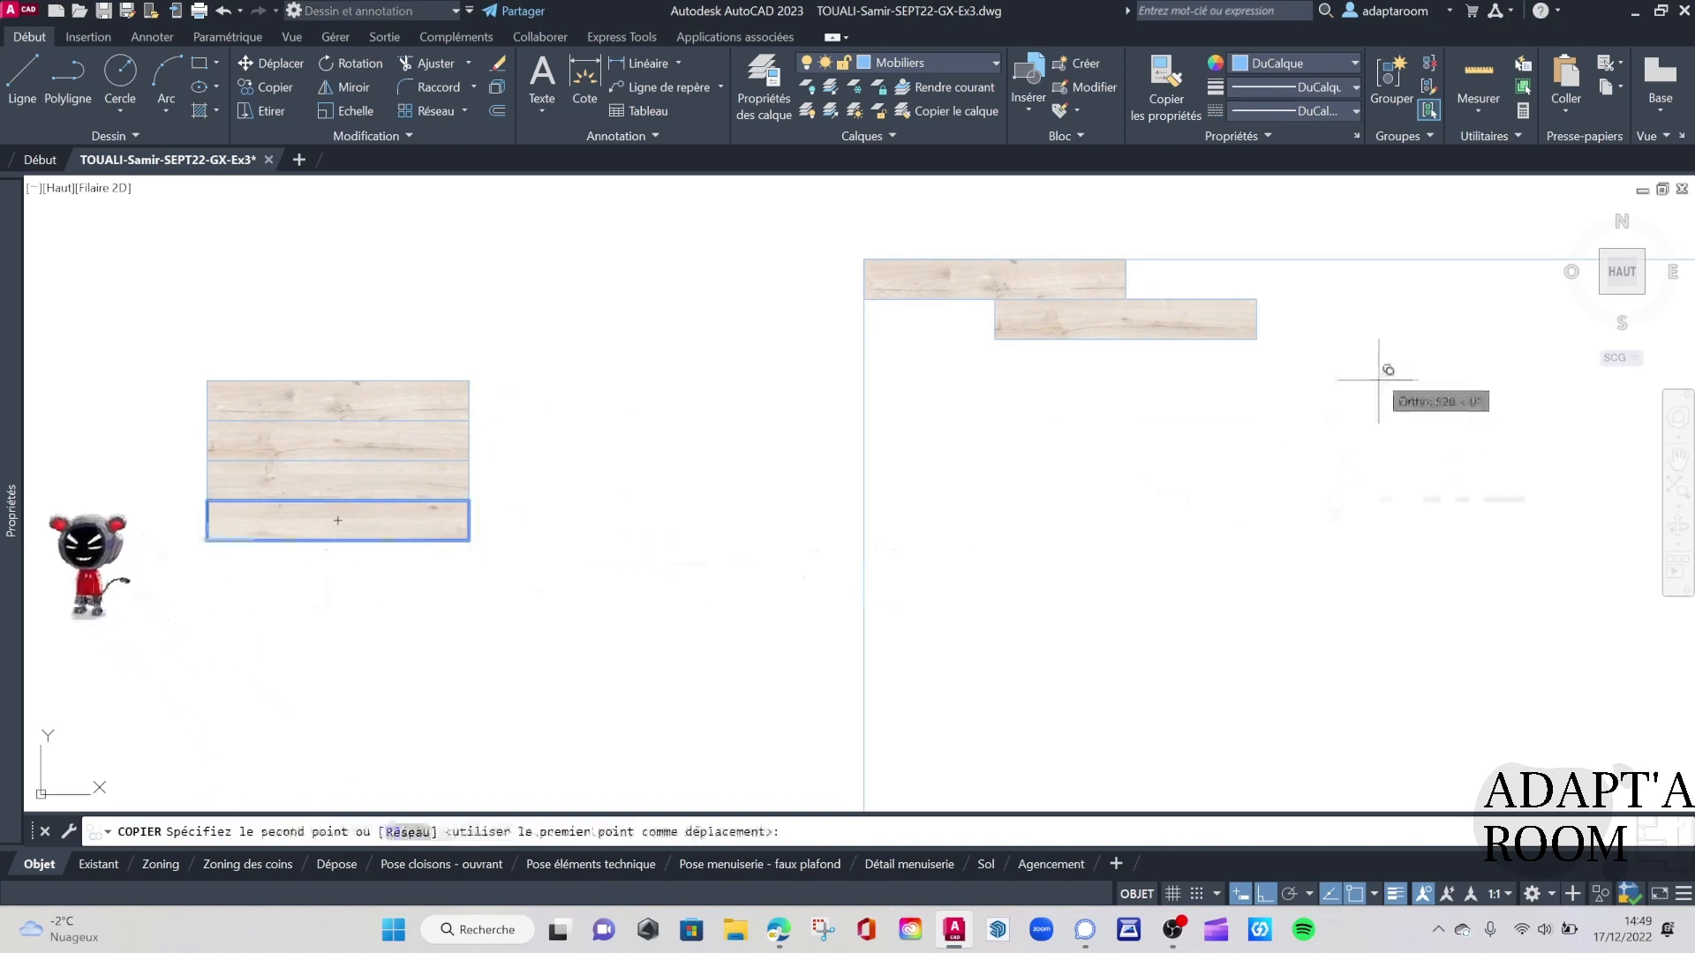
click(1125, 299)
key(Escape)
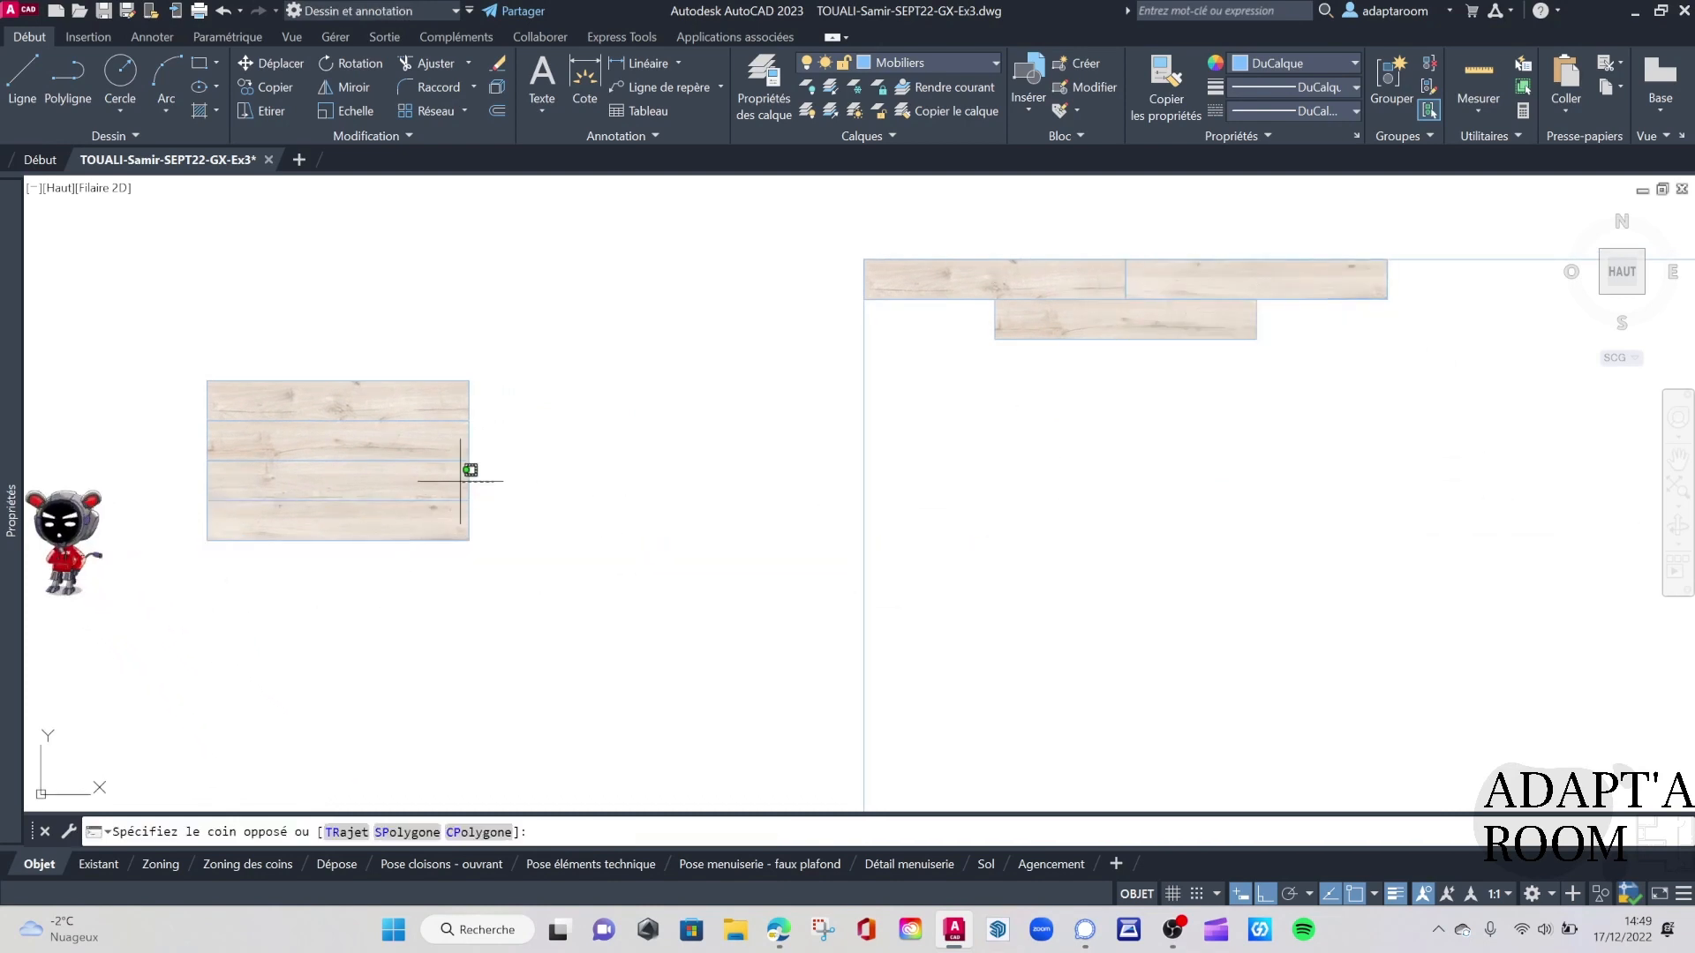
Copy the third oak plank of the stack to the end of the plank in the floor's second row
click(460, 481)
text(co)
key(Return)
click(469, 460)
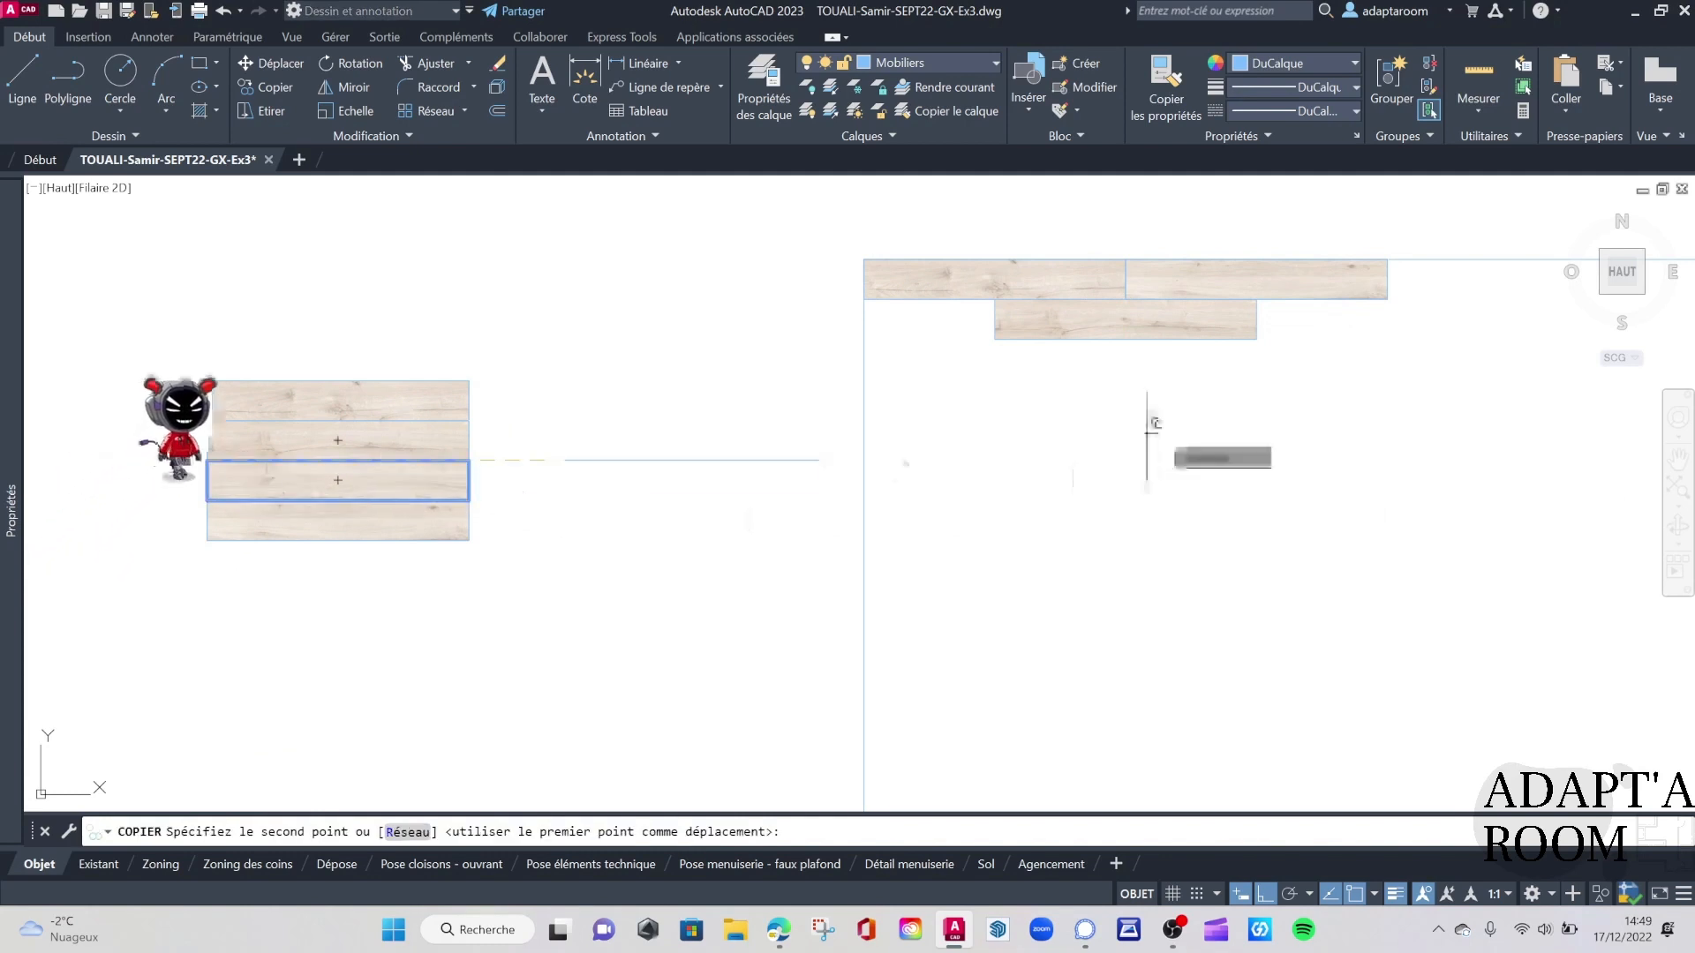
click(1256, 300)
key(Escape)
Copy the four placed planks sideways from the floor's upper-left corner to the end of the top row, extending both rows
scroll(983, 455, down, 2)
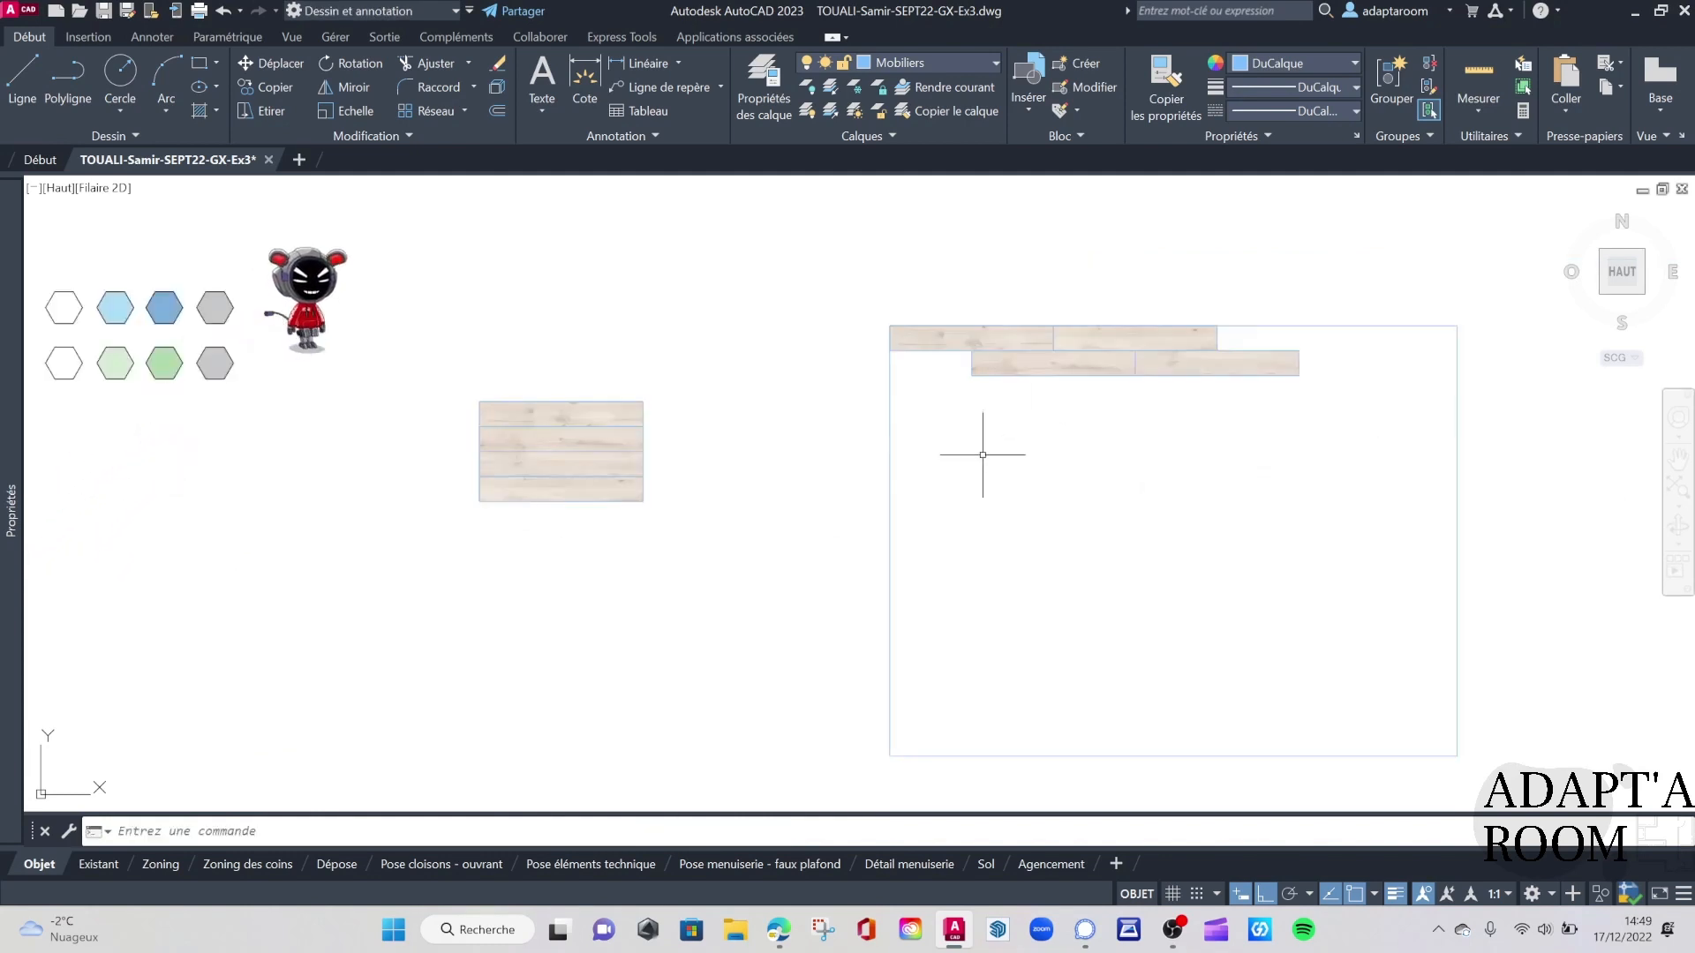
middle_drag(983, 455, 745, 430)
click(1192, 766)
click(1154, 681)
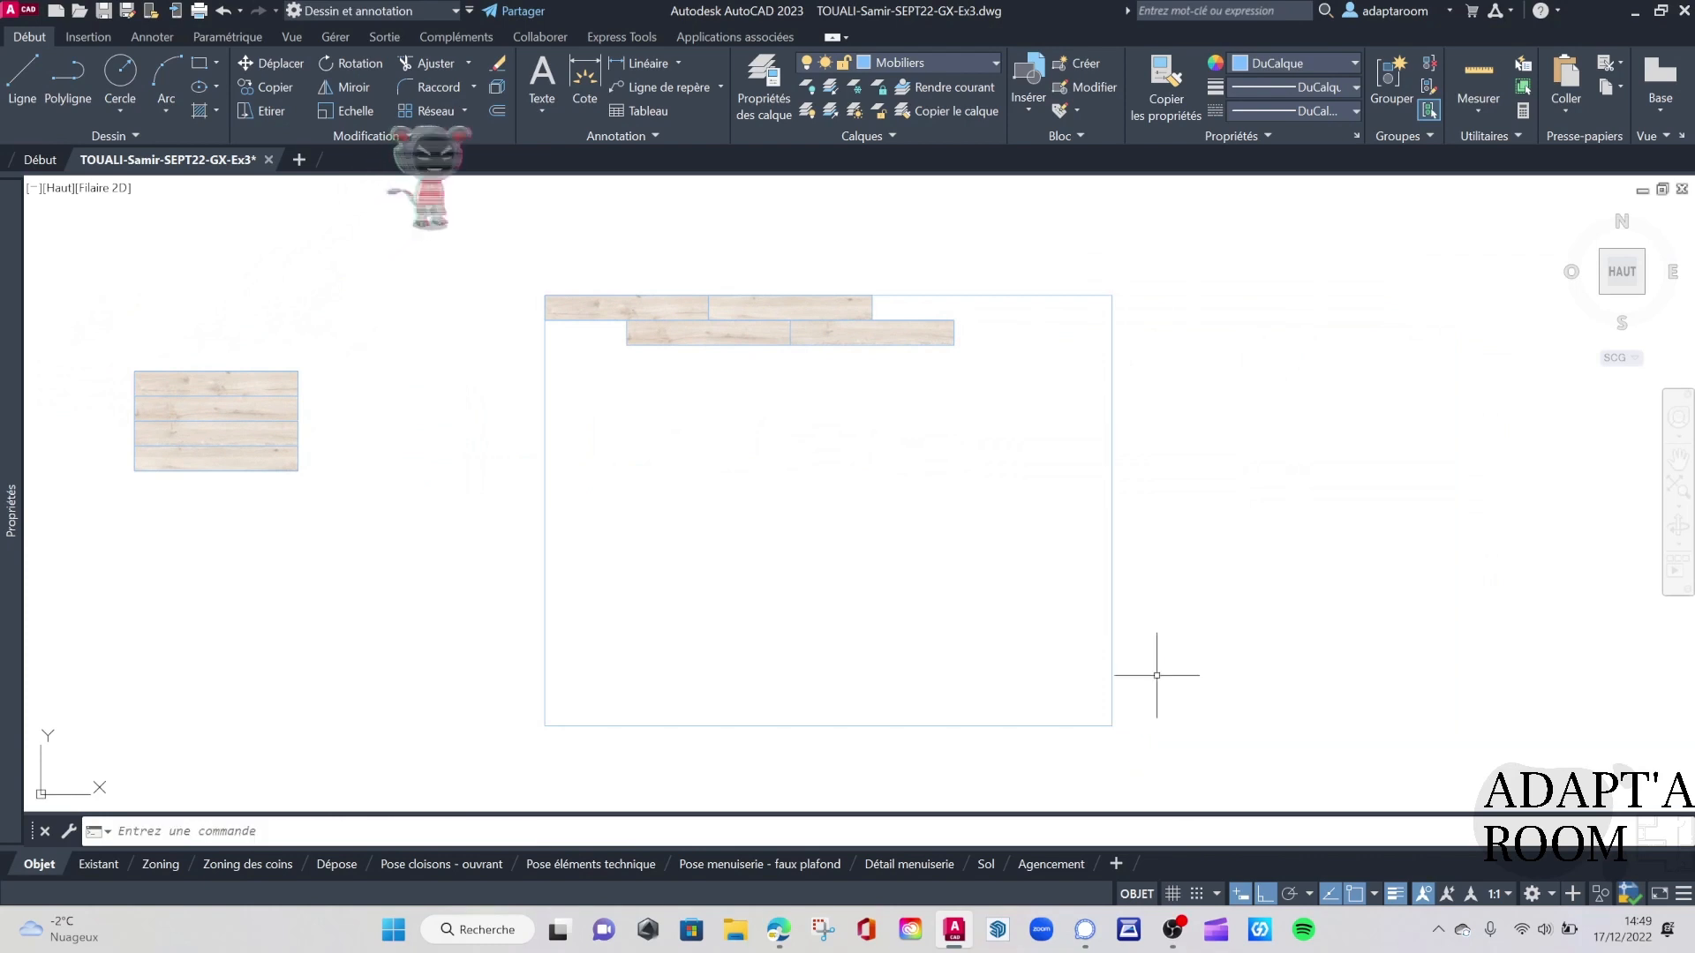
scroll(831, 324, up, 2)
click(1079, 378)
click(534, 303)
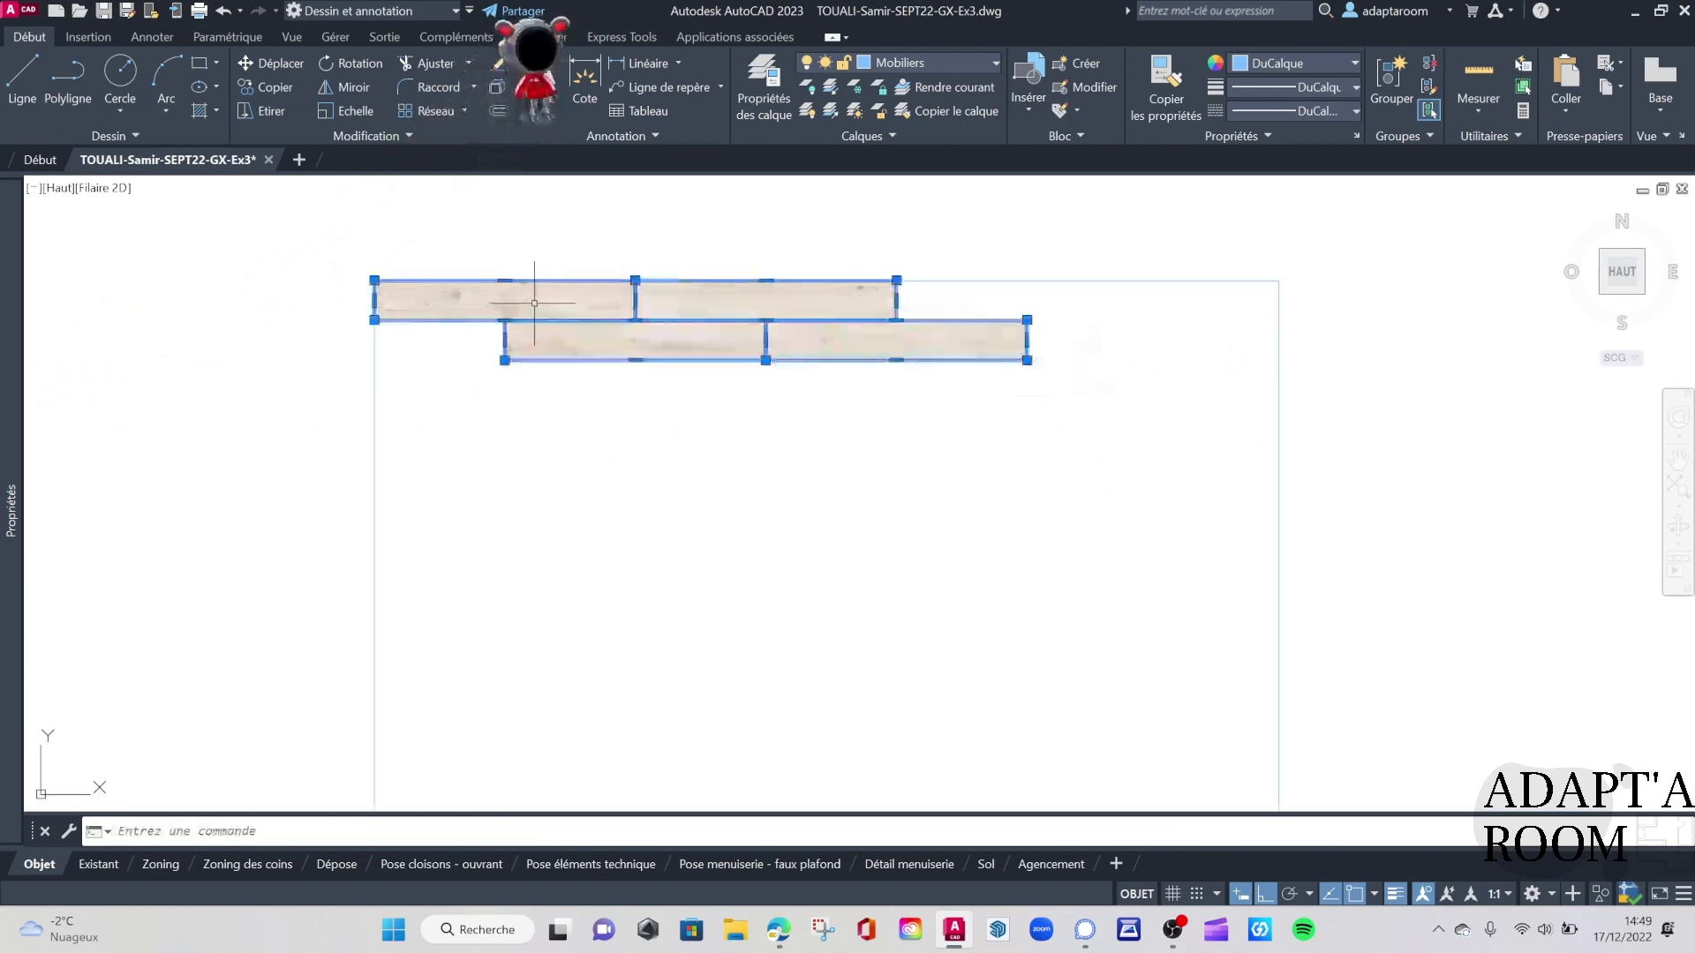
key(Return)
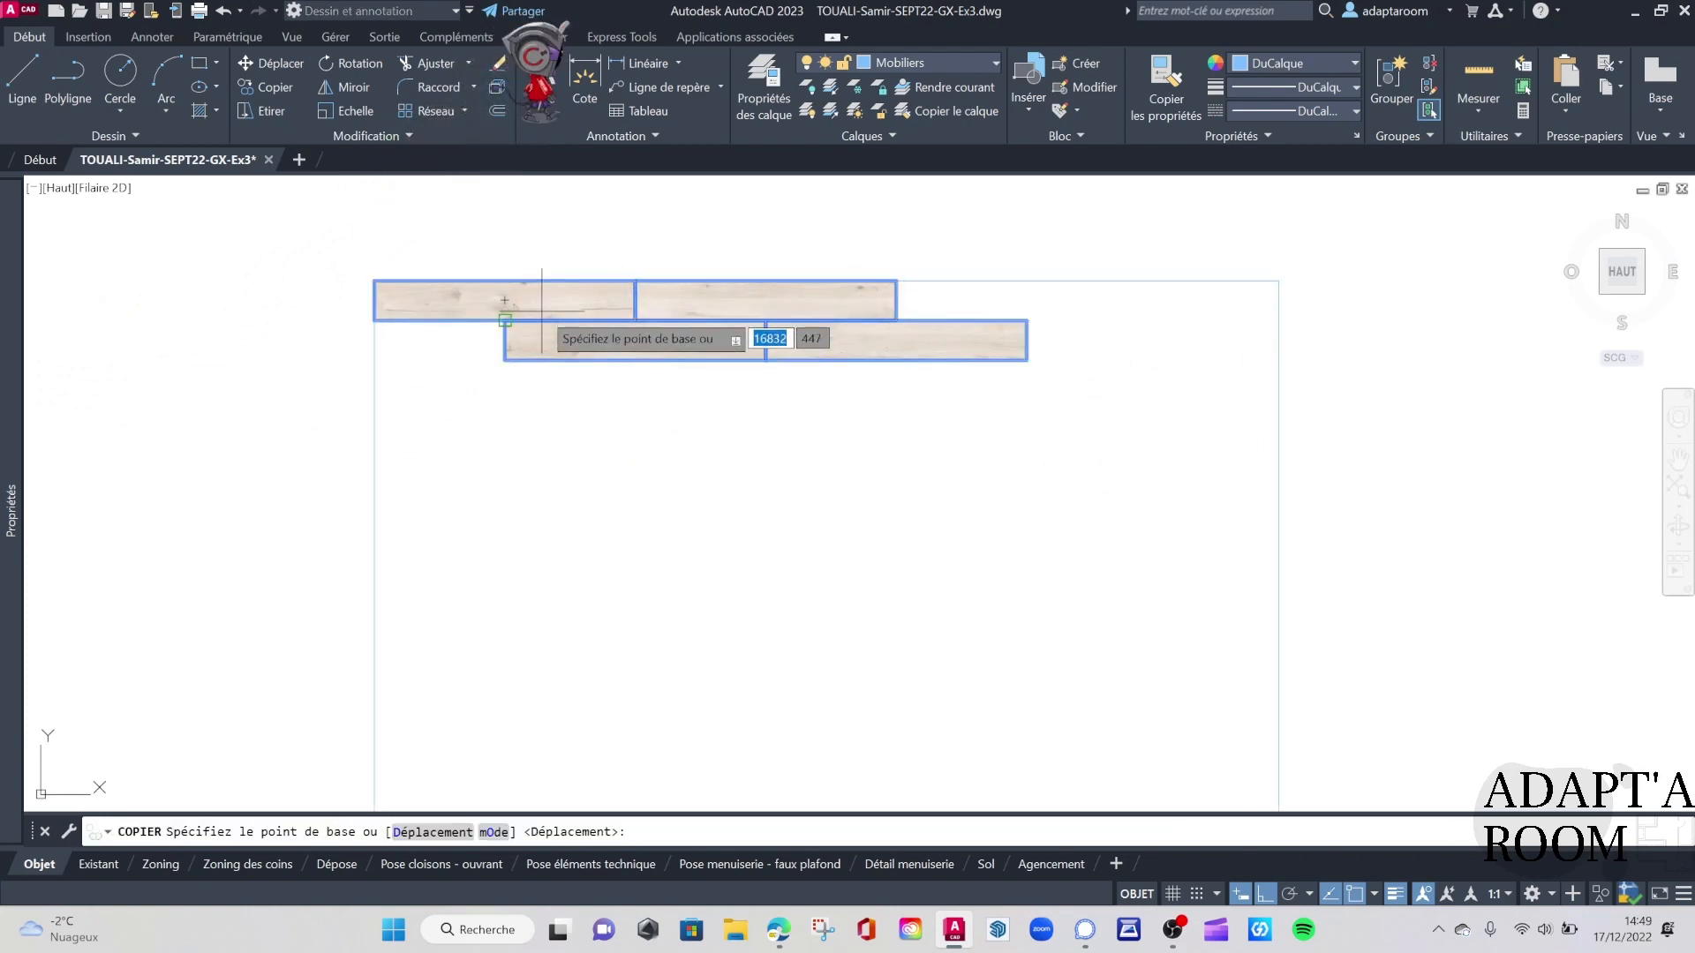
click(374, 281)
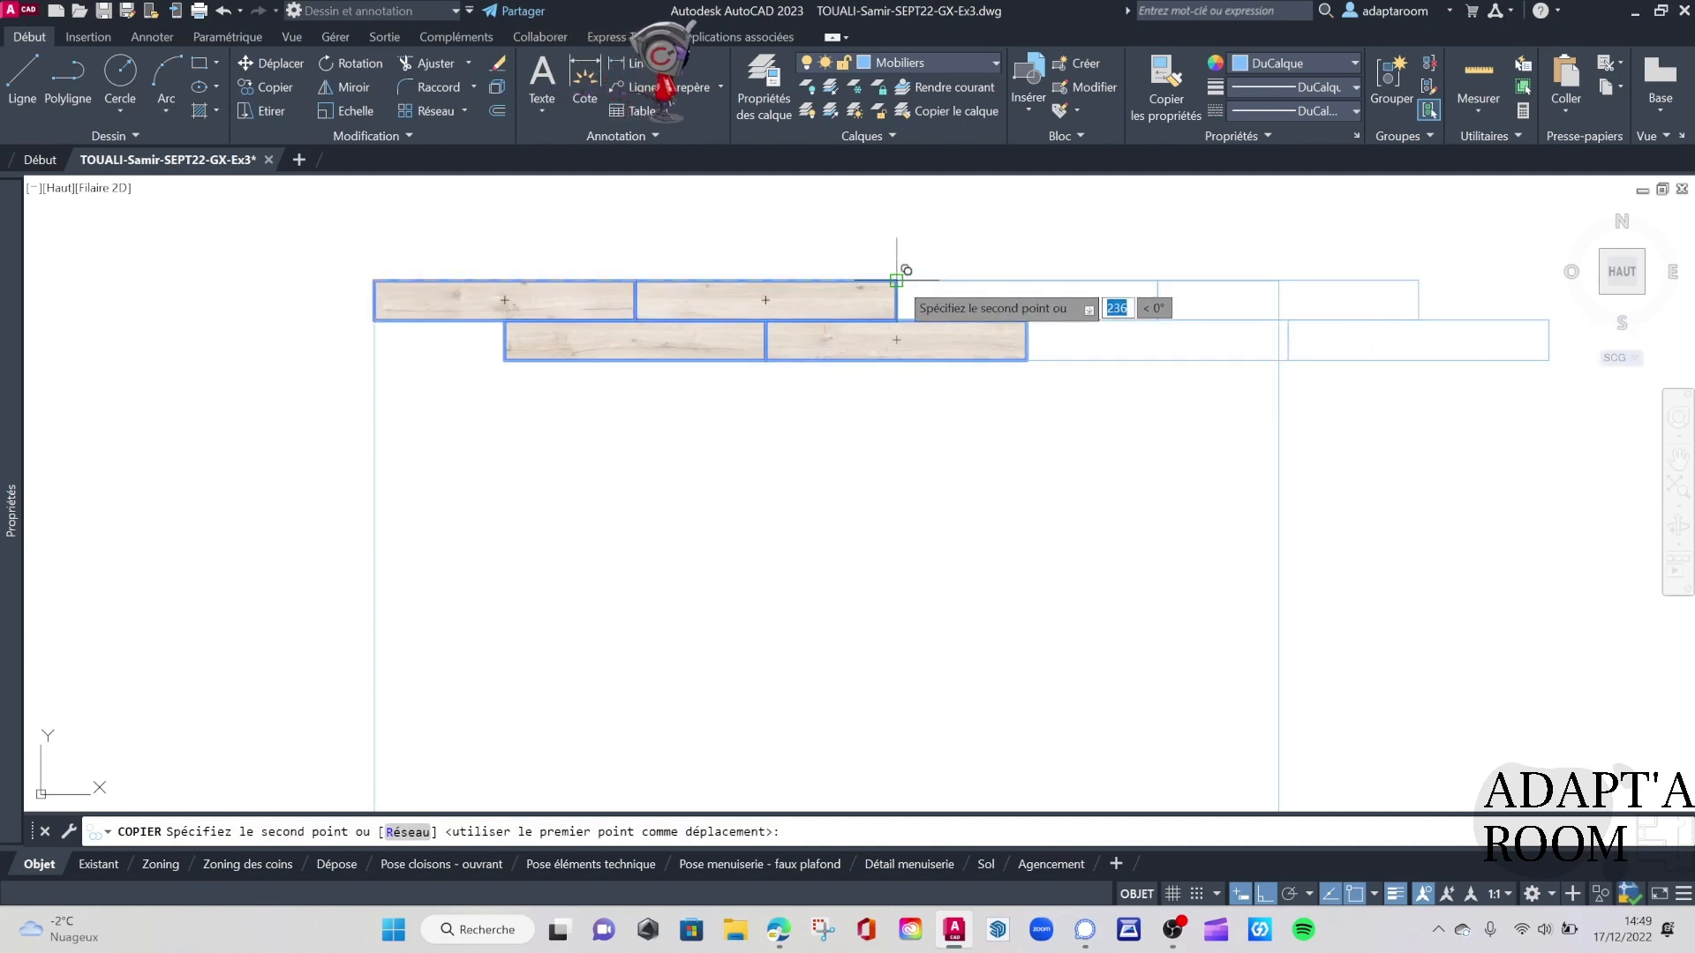
click(897, 281)
key(Escape)
scroll(821, 413, down, 2)
click(1322, 432)
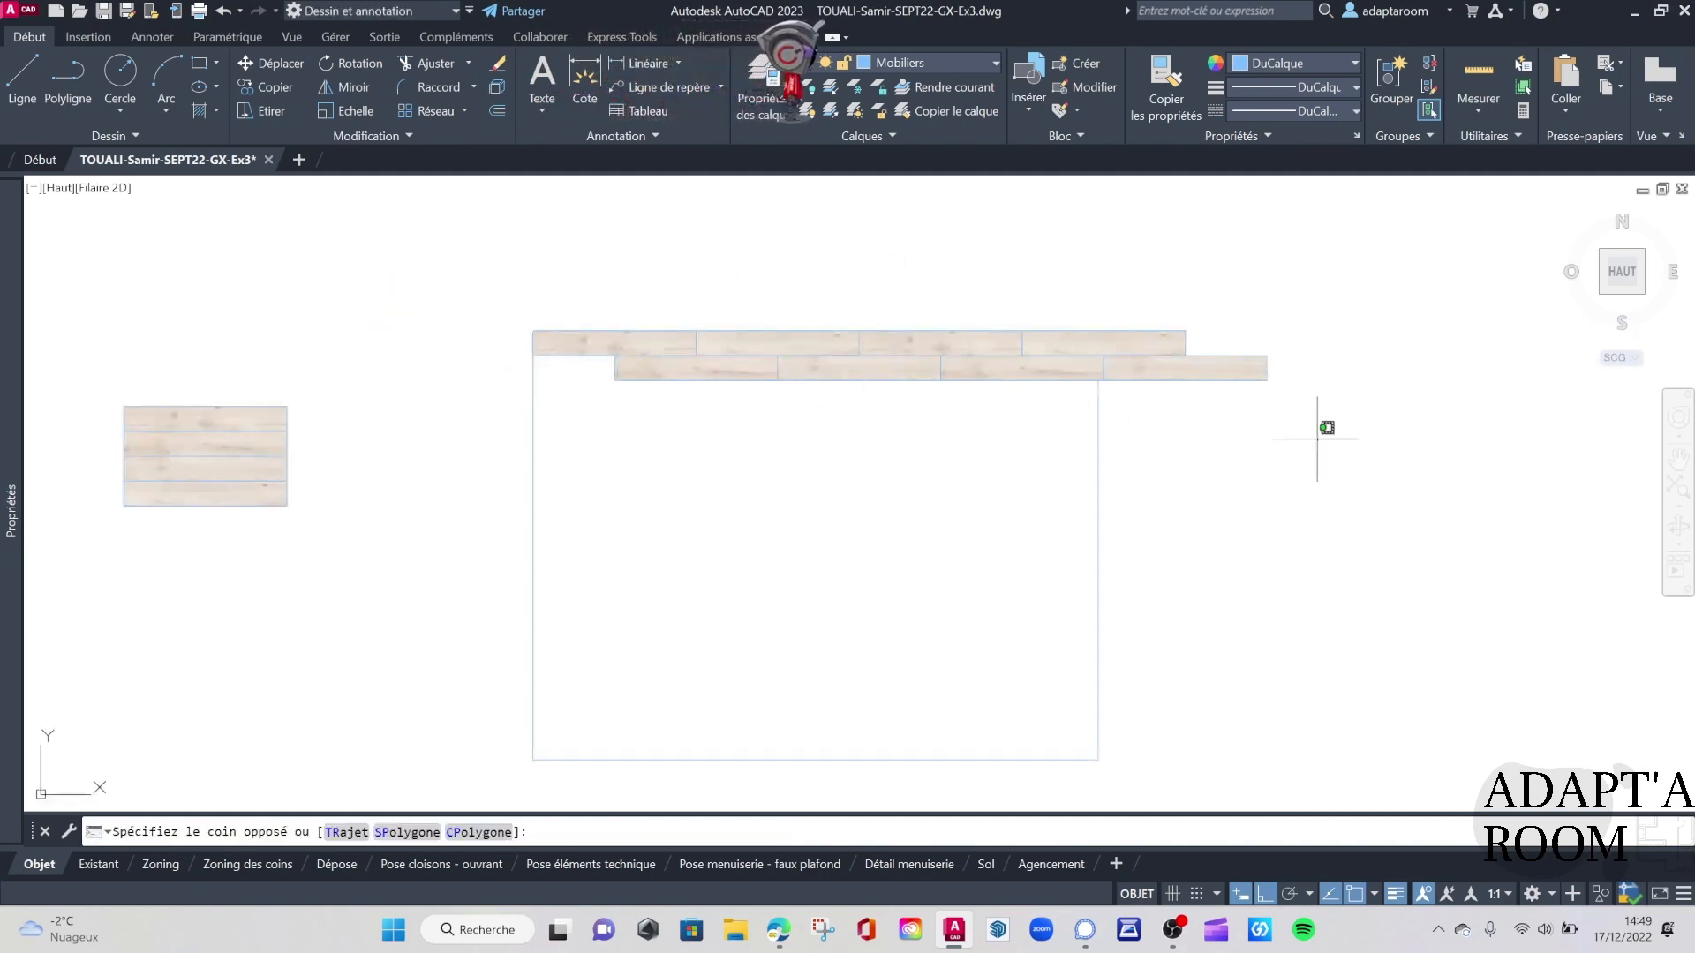
click(473, 283)
key(Escape)
Copy both plank rows from their upper-left corner to the midpoint of the second row's first plank's lower edge, forming two more staggered rows
click(477, 264)
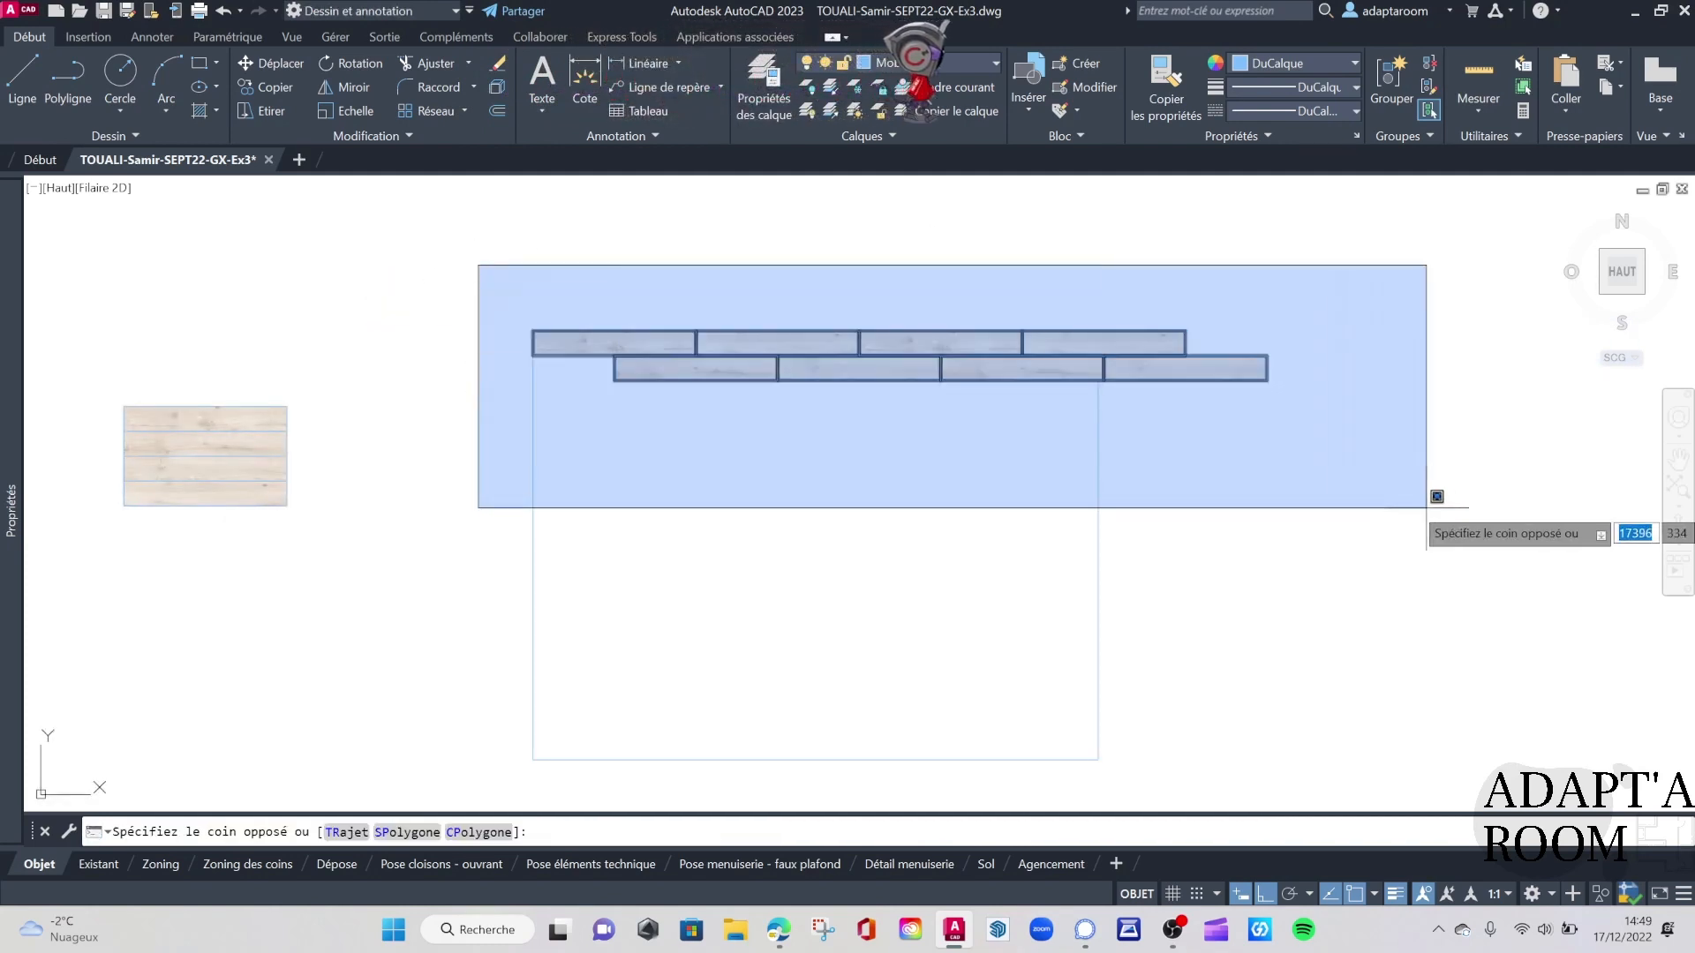
click(1430, 496)
text(c)
key(Return)
click(531, 331)
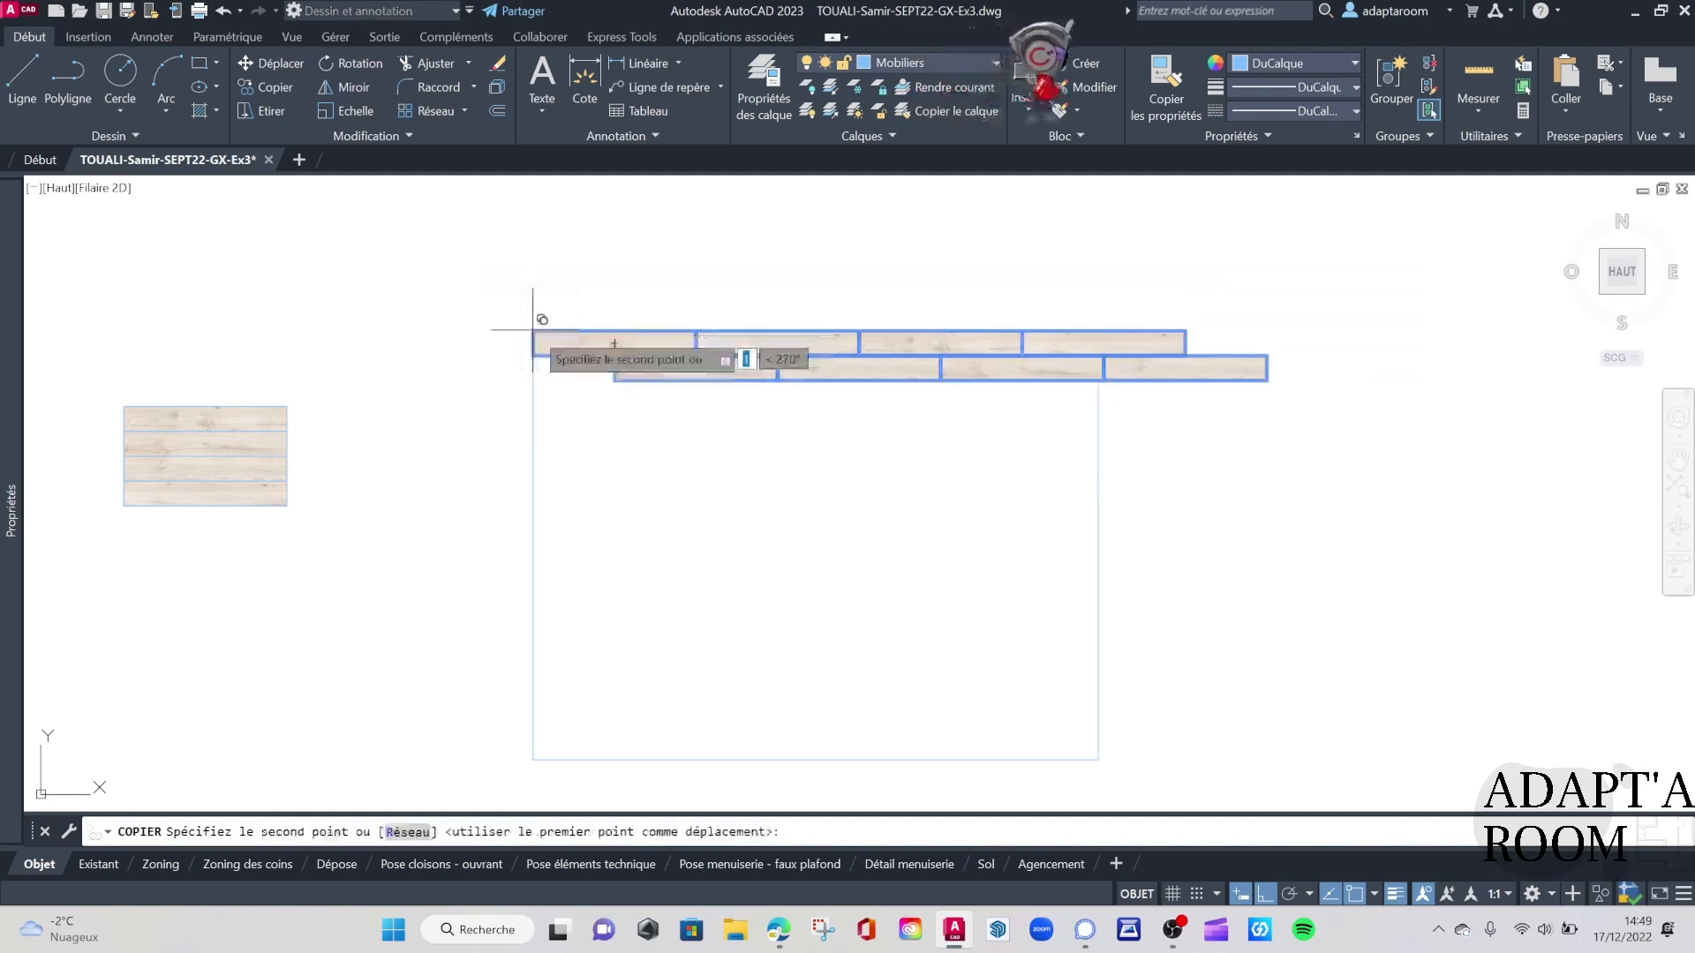
scroll(671, 380, up, 4)
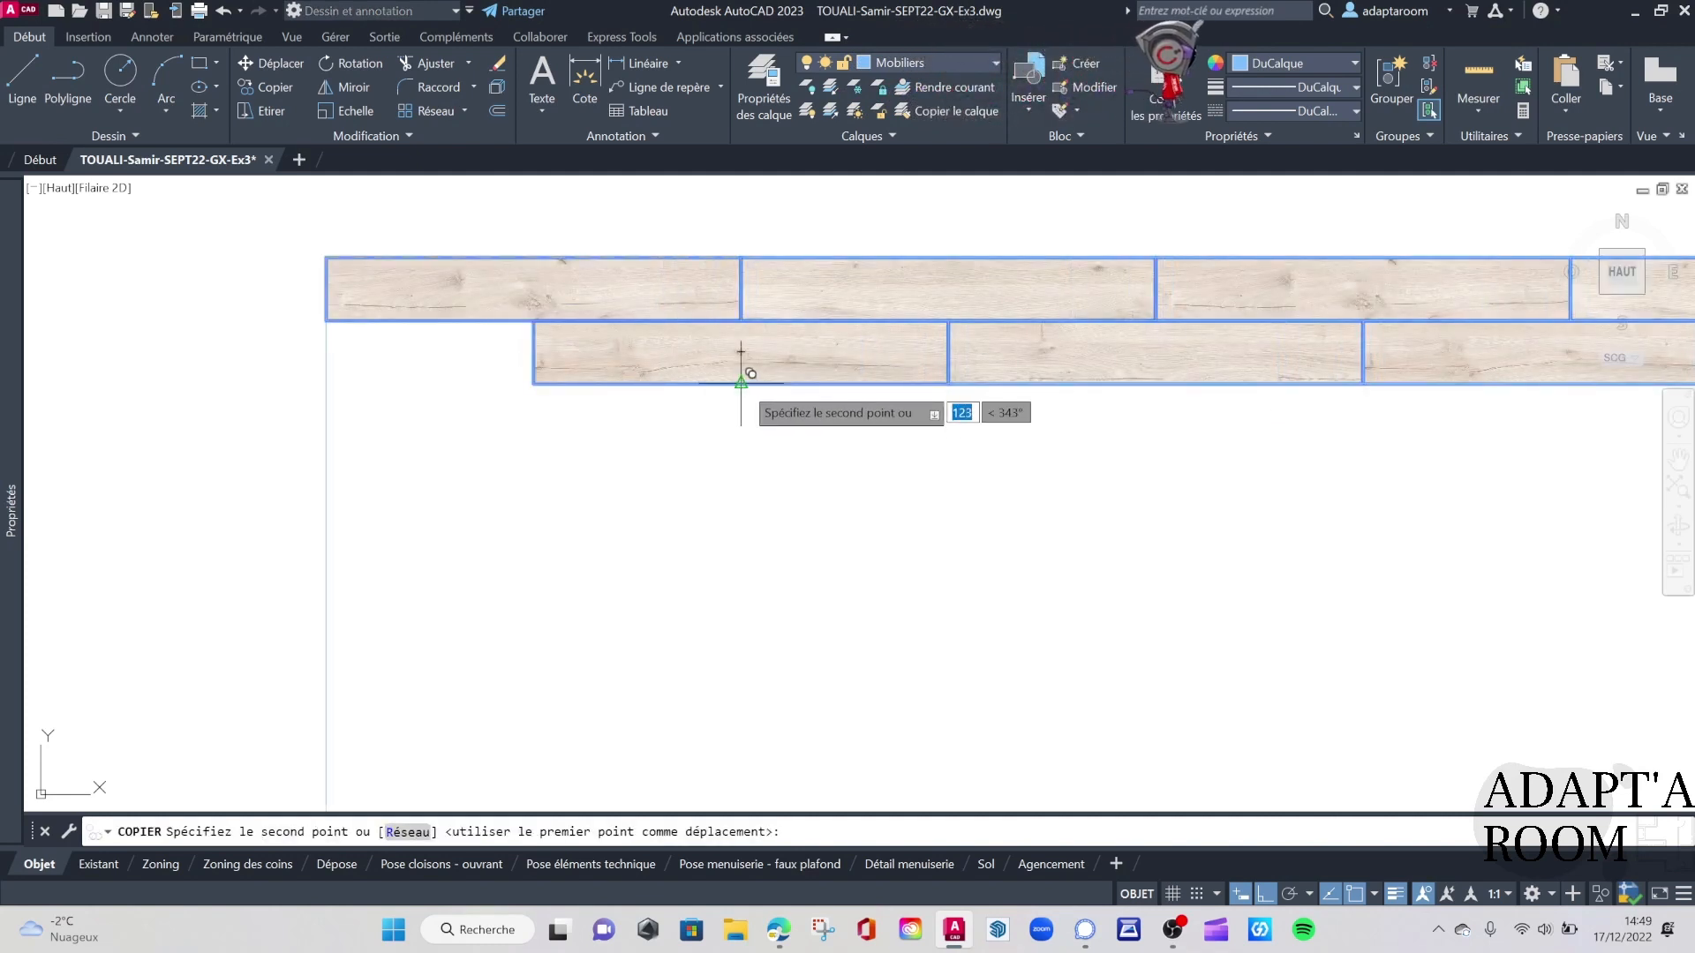
click(741, 381)
key(Return)
Examine the plank layout of the finished dark parquet in the Séjour and Entrée of the floor plan
scroll(568, 428, down, 3)
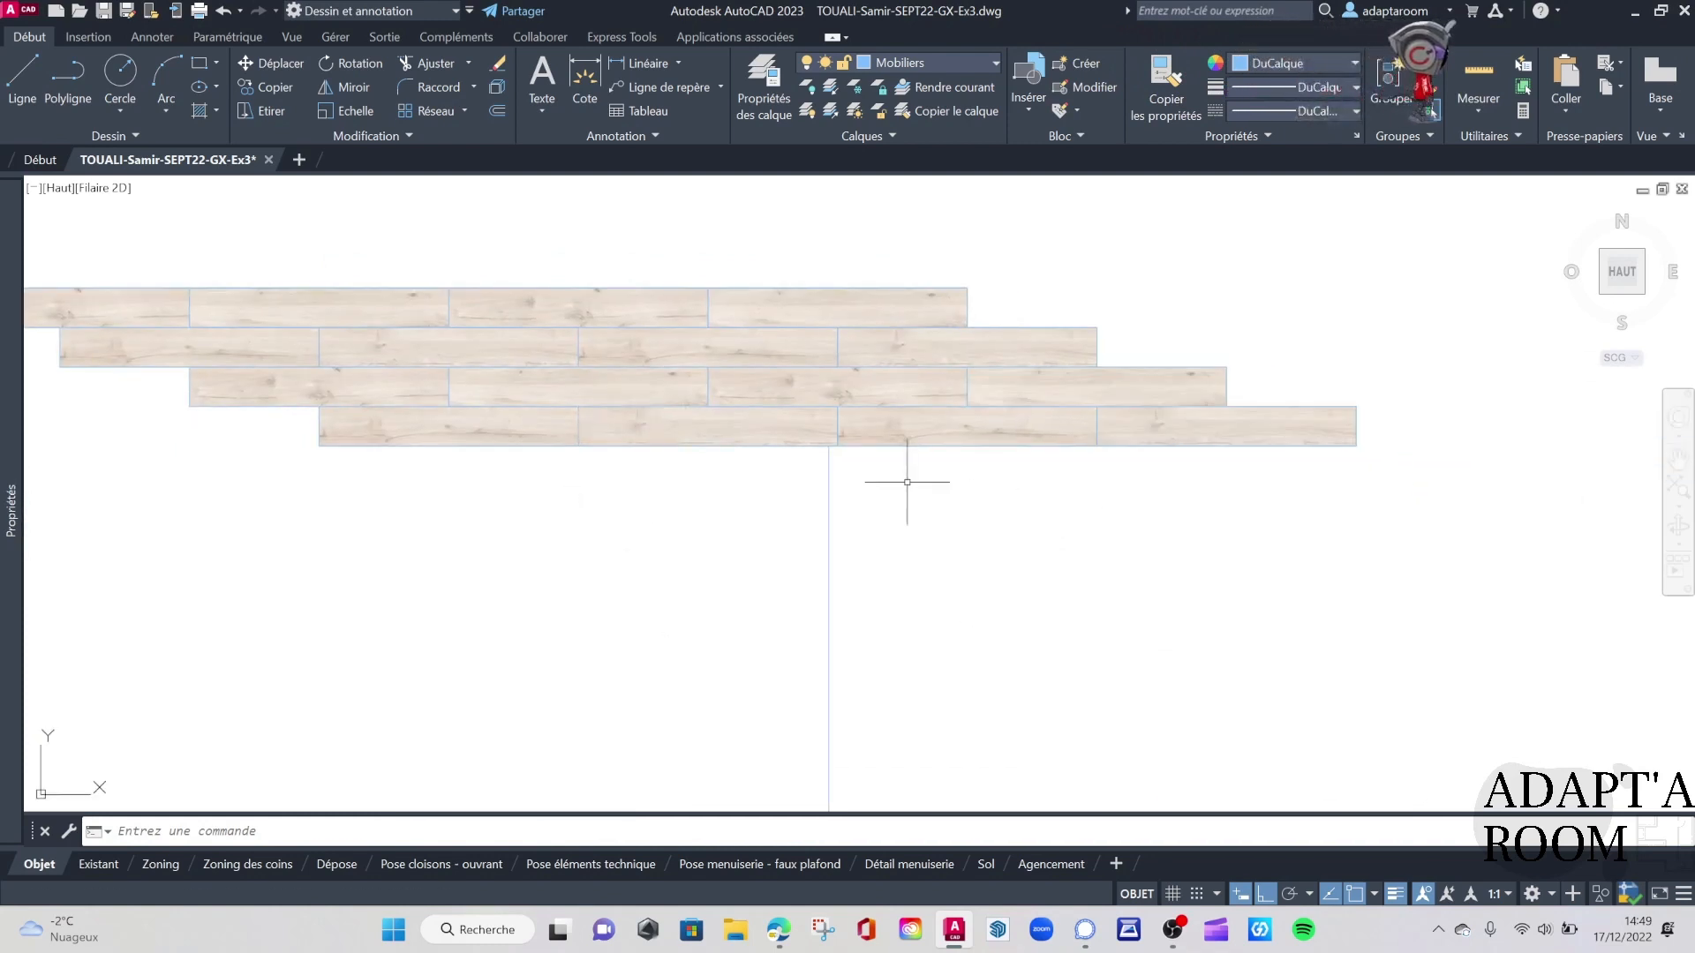
scroll(907, 482, down, 2)
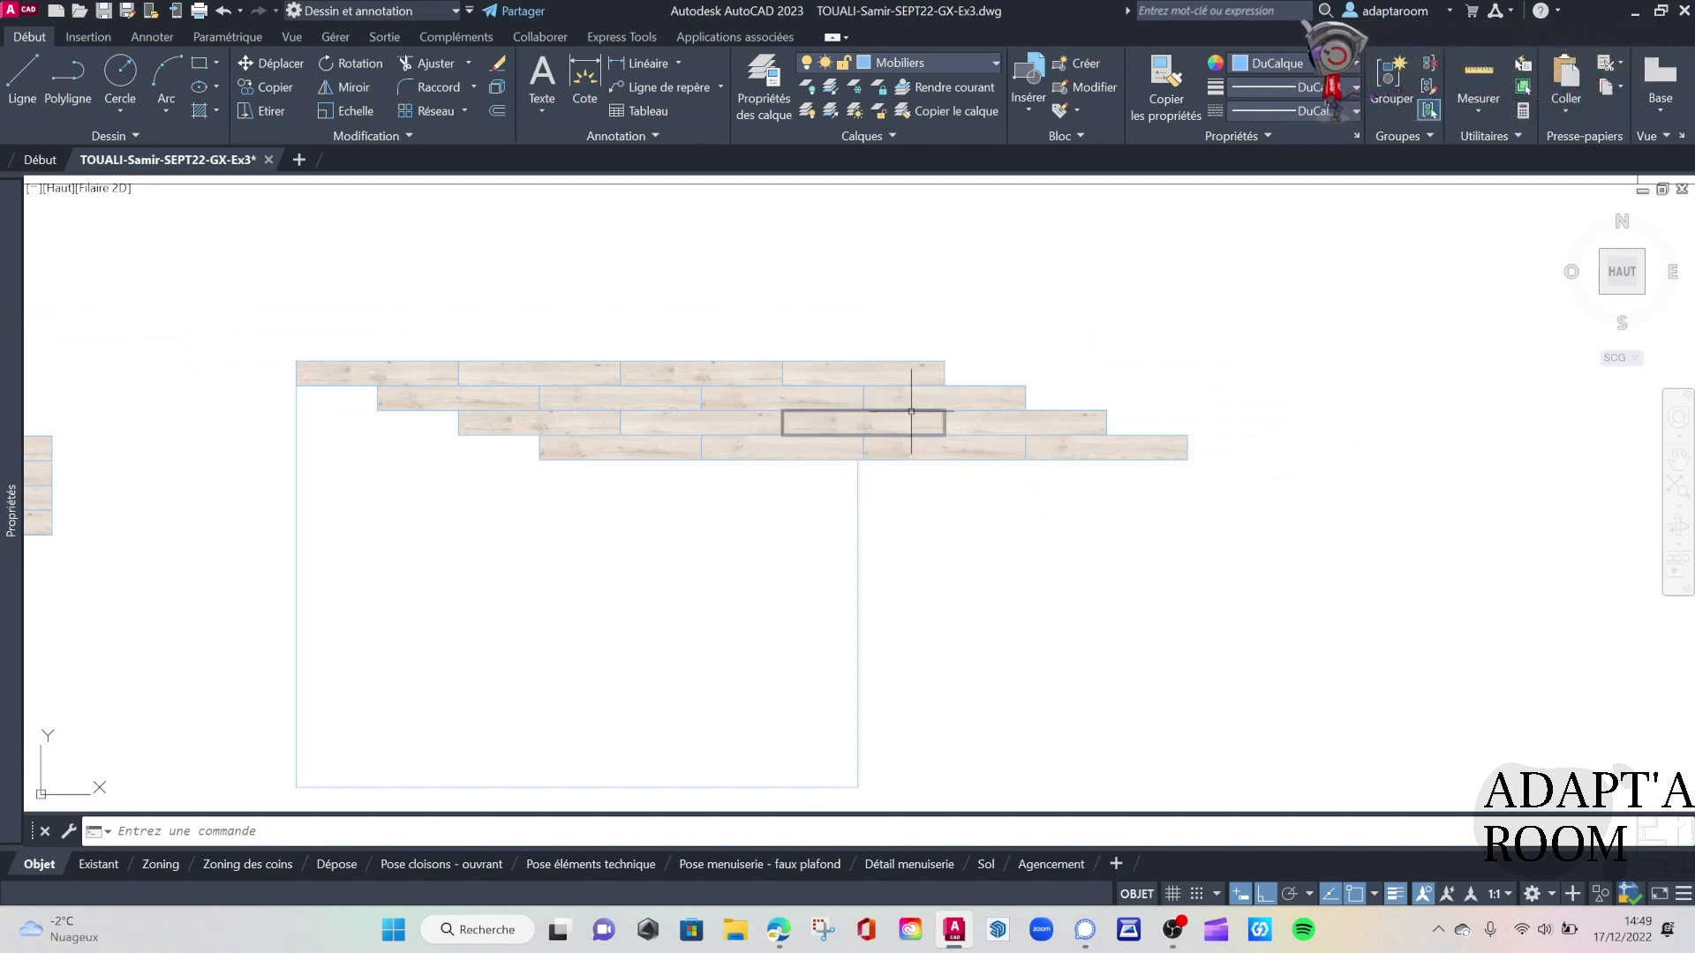
scroll(882, 481, down, 3)
middle_drag(656, 323, 885, 586)
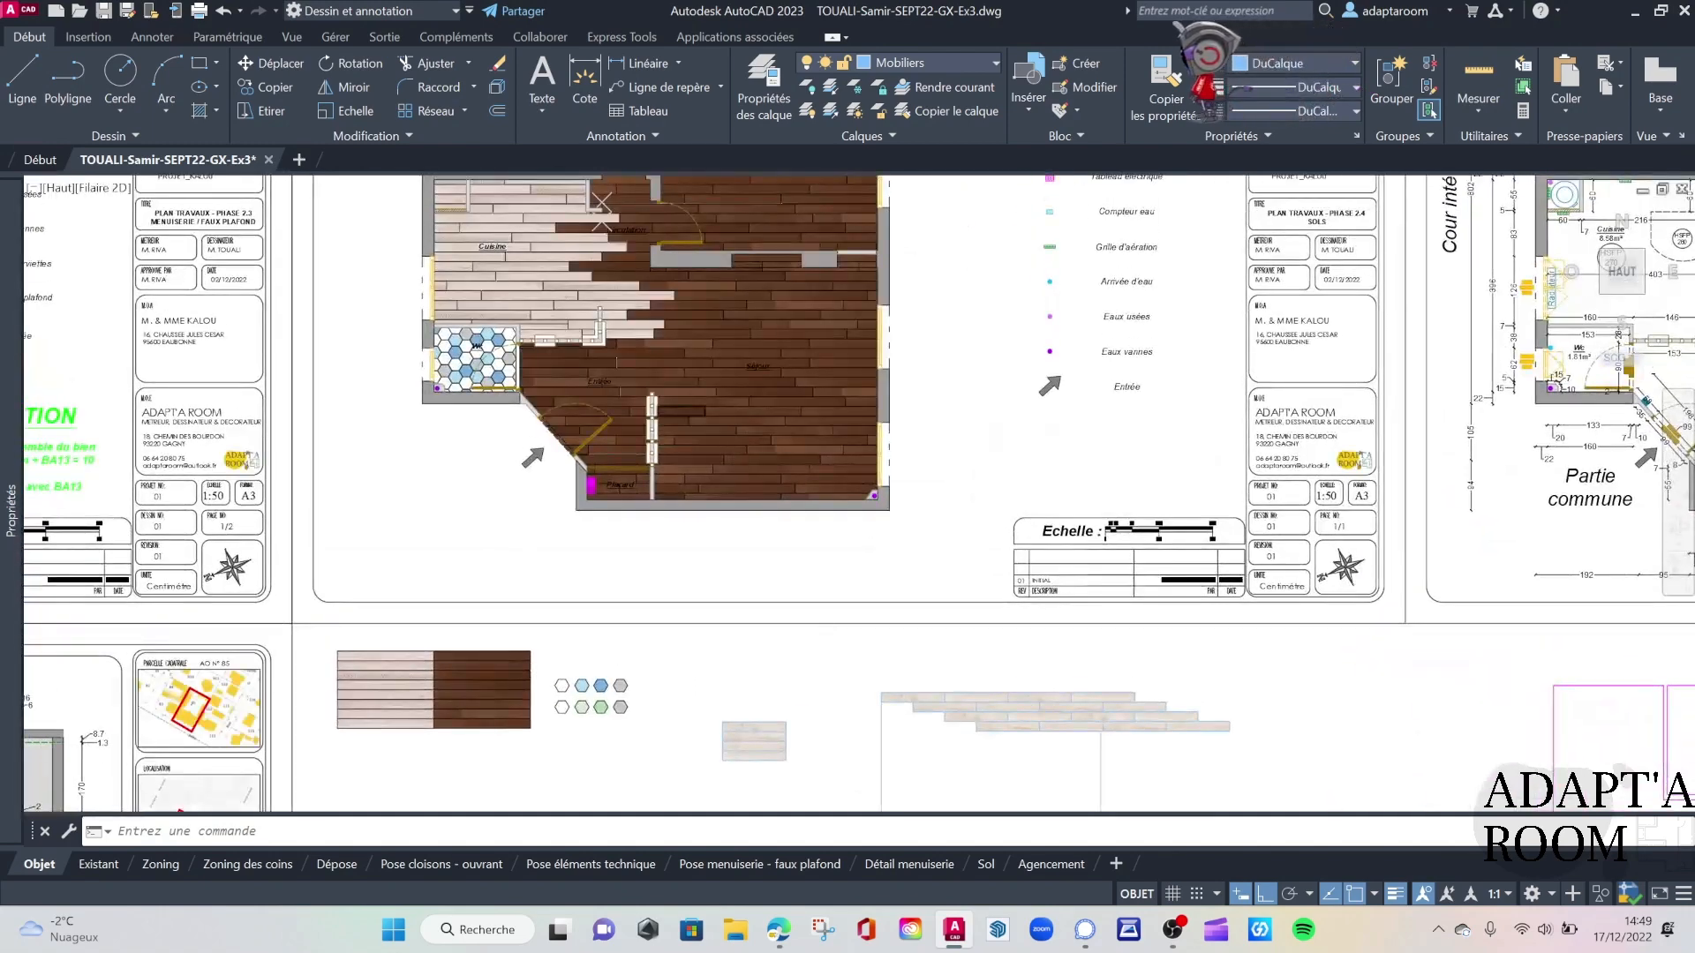
scroll(732, 437, up, 6)
scroll(737, 434, down, 7)
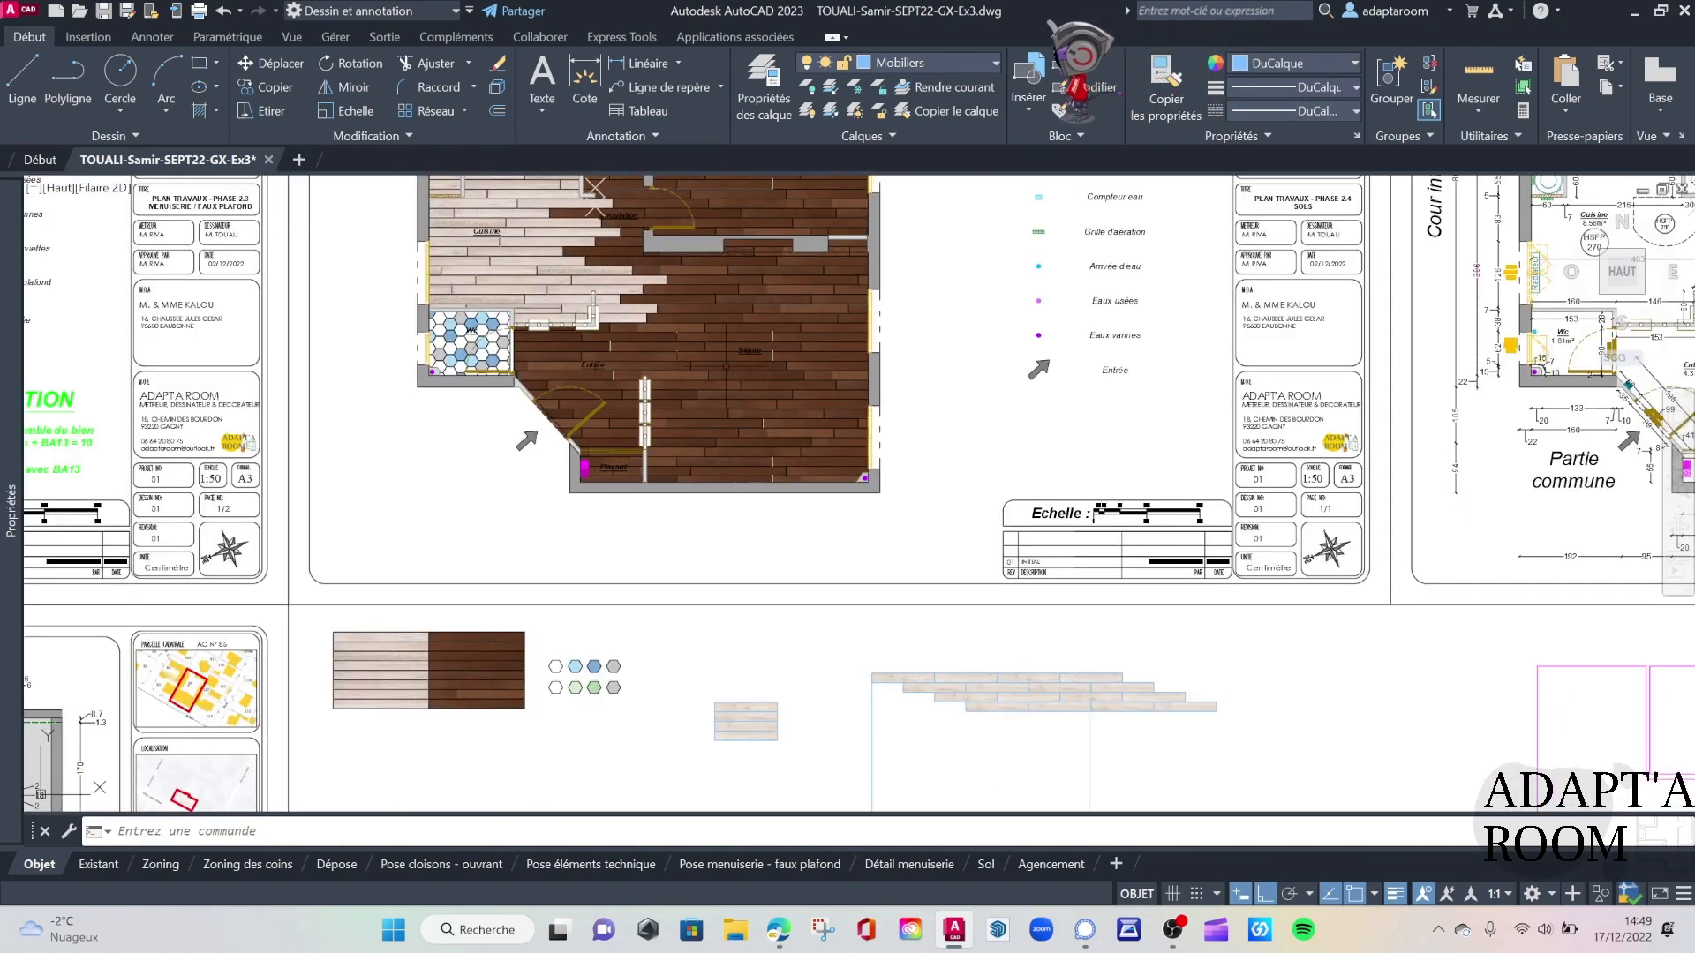
scroll(727, 365, up, 6)
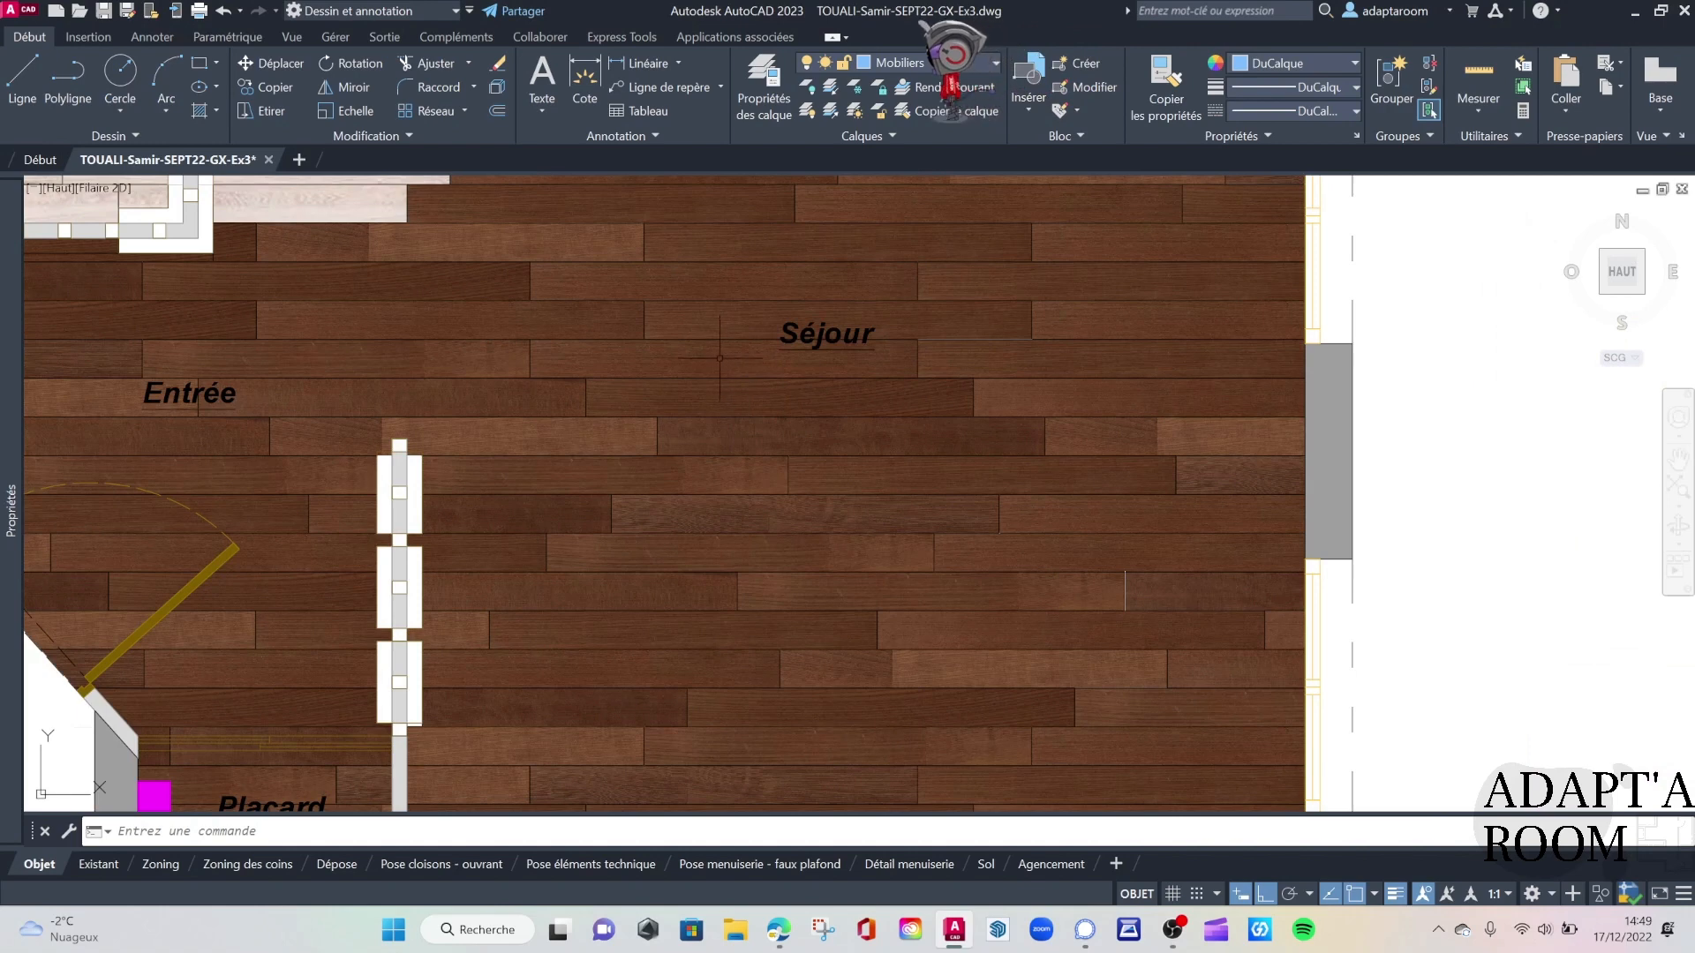
middle_drag(790, 473, 734, 326)
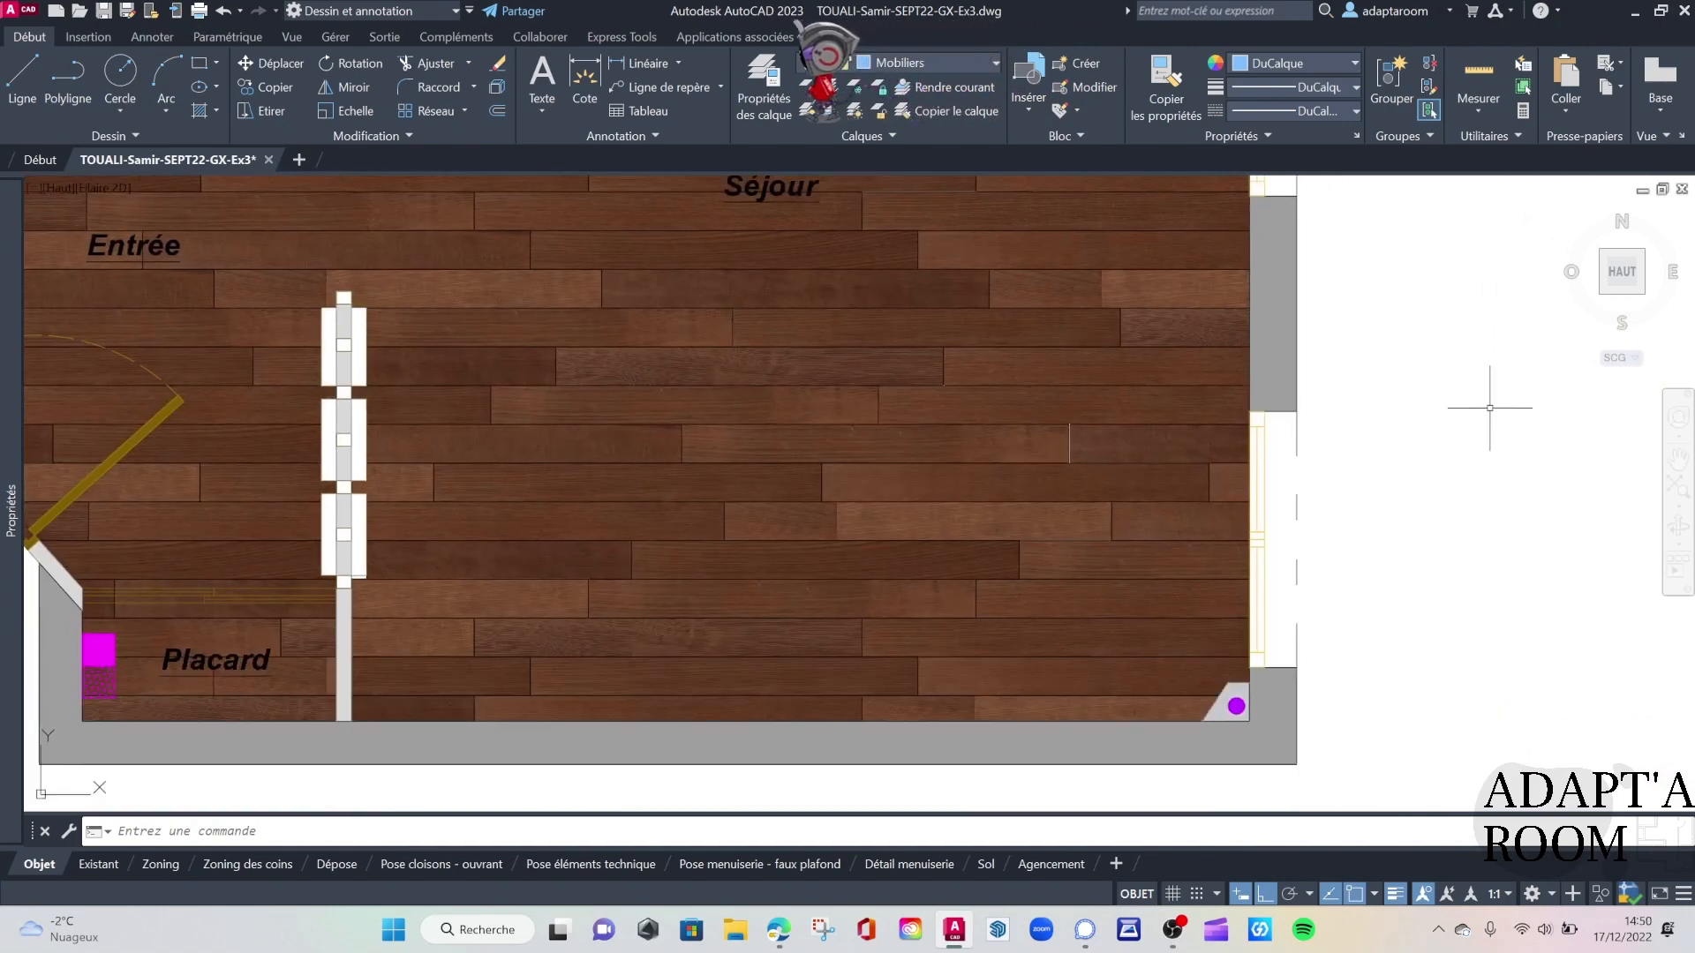